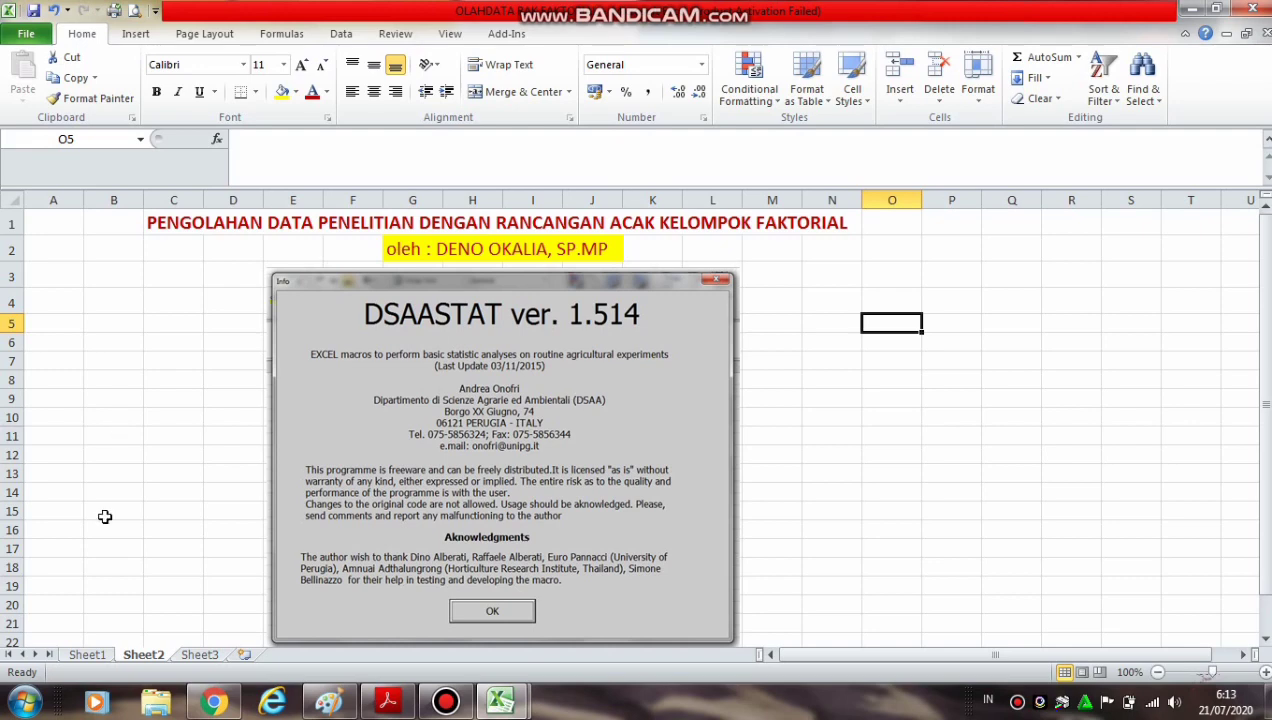
# On Sheet1, enter the column headers A, B, KELOMPOK and STABILITAS in cells K3 to N3
pyautogui.click(88, 656)
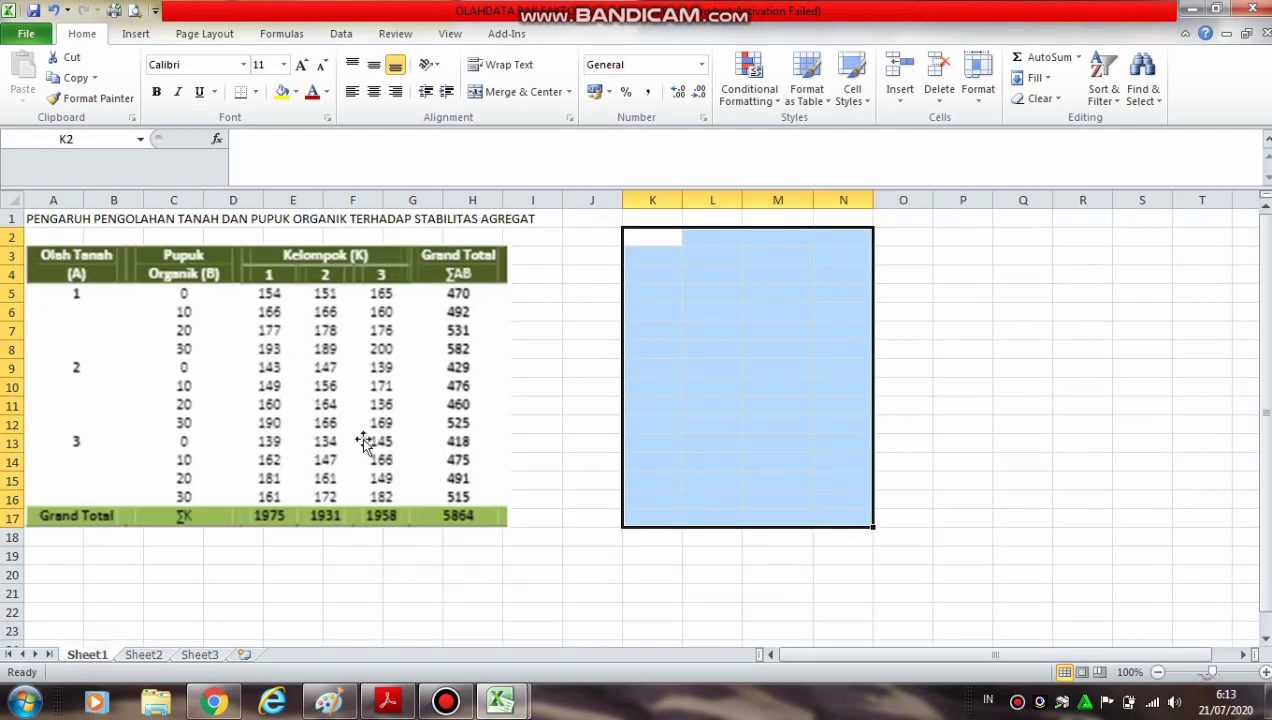
pyautogui.click(747, 590)
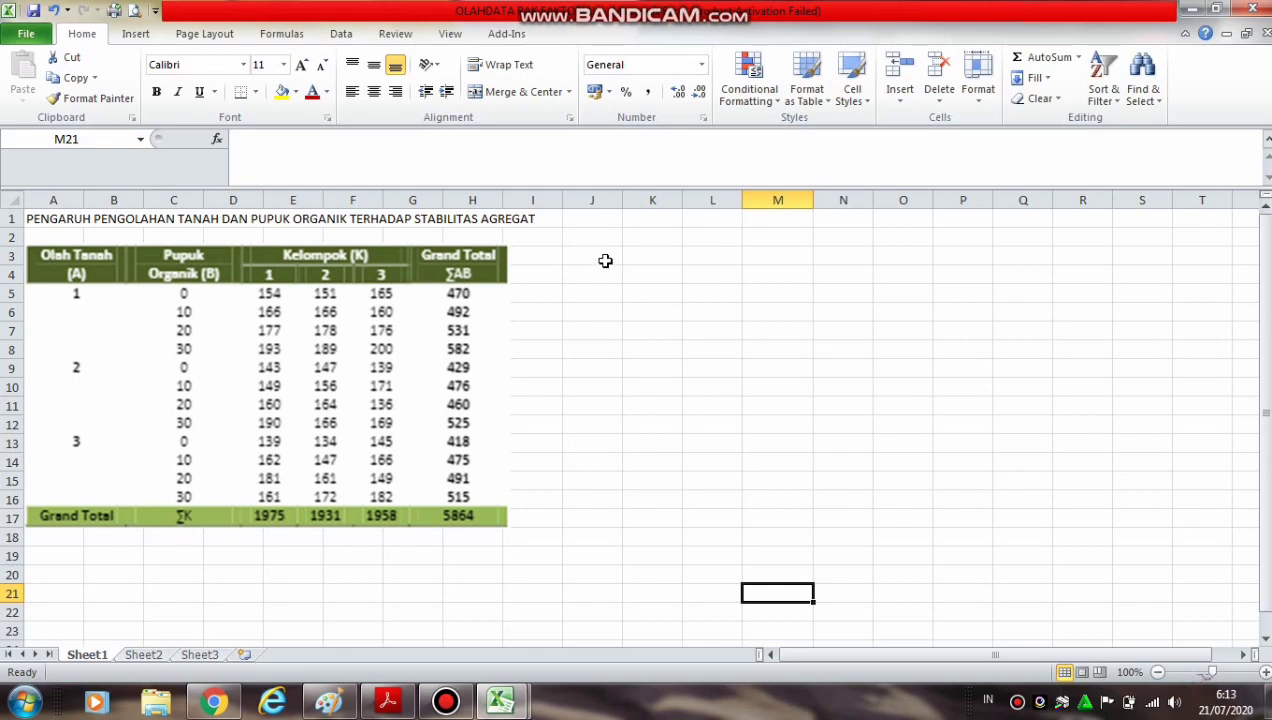
pyautogui.click(654, 258)
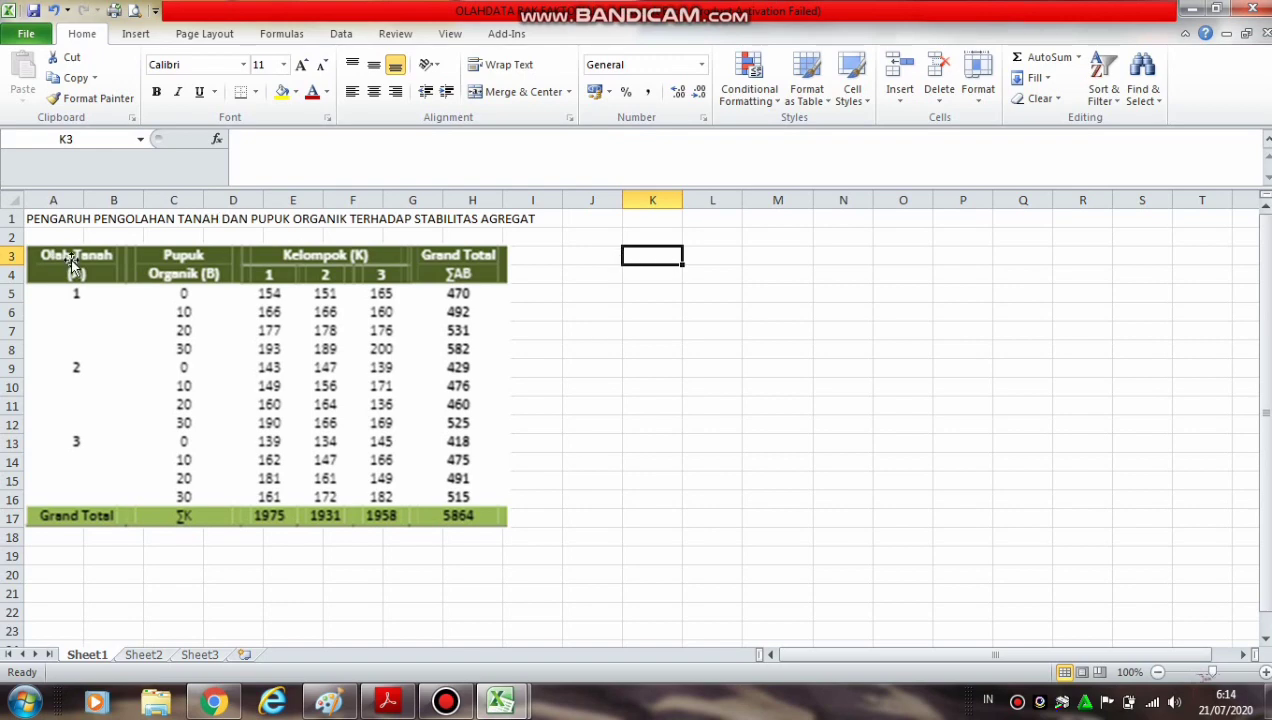
pyautogui.write('A')
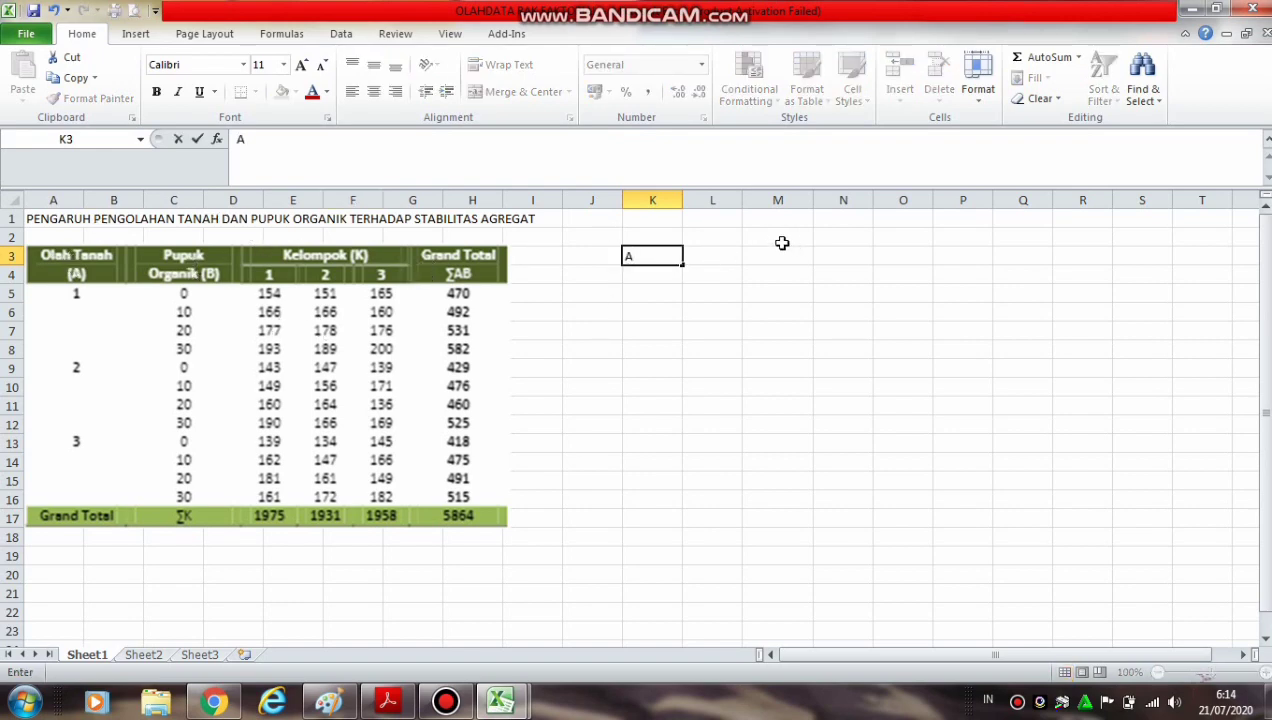
pyautogui.click(730, 258)
pyautogui.write('B')
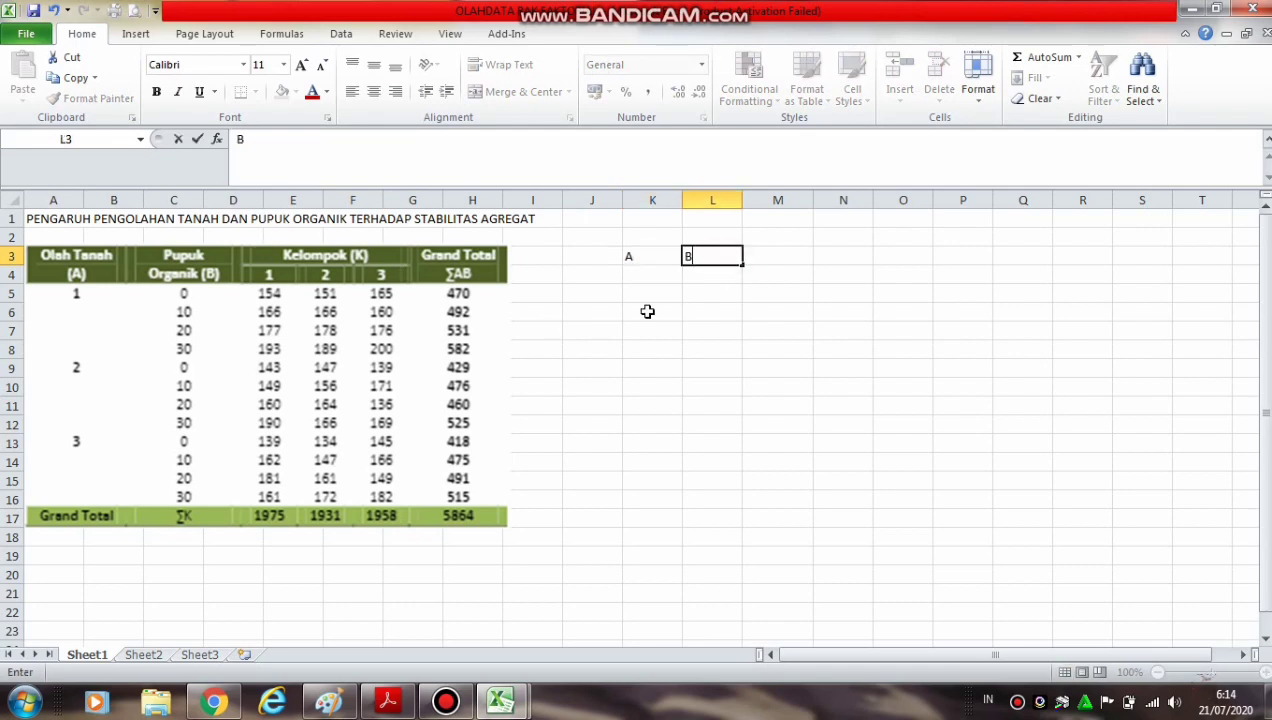
pyautogui.click(787, 258)
pyautogui.write('KE')
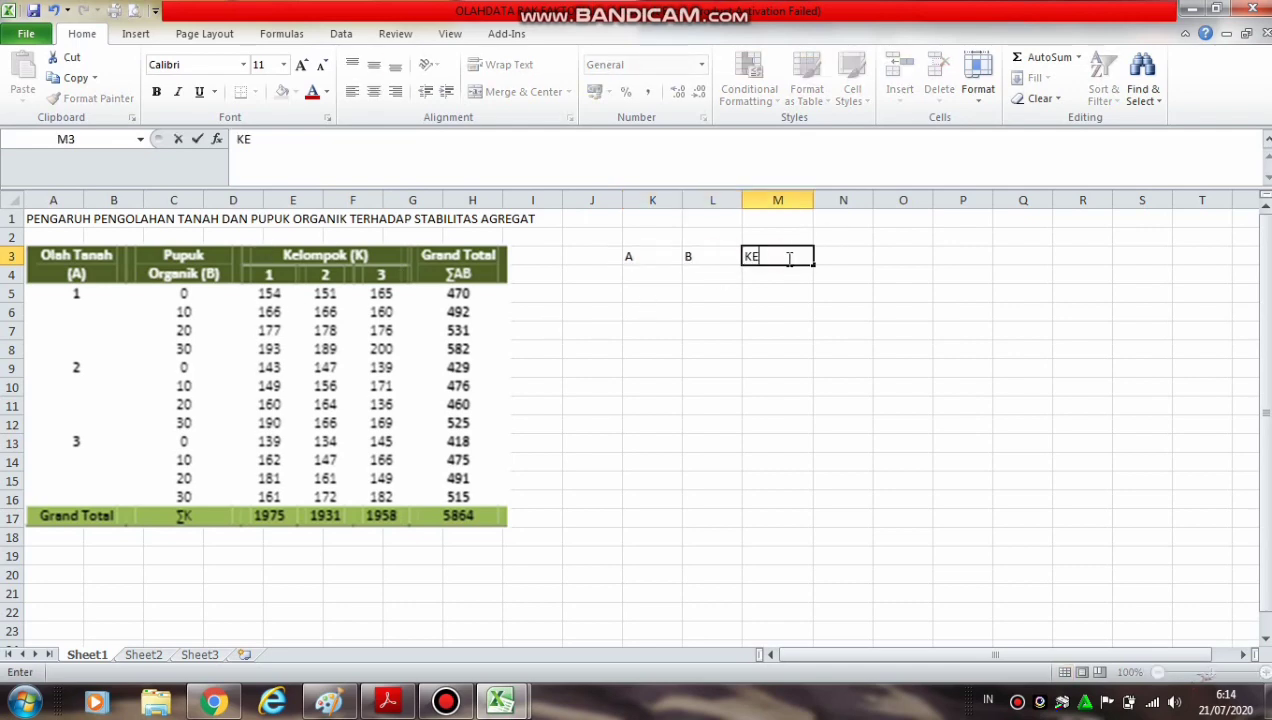
pyautogui.write('LOMPOK')
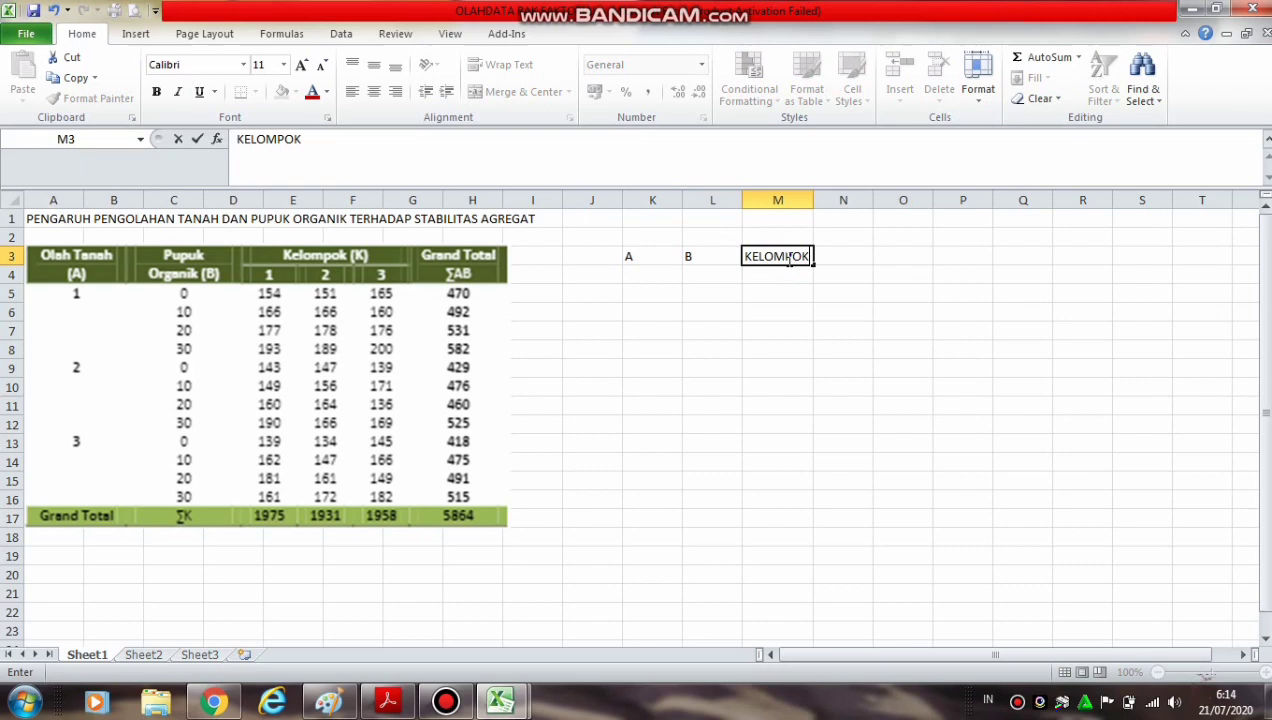
pyautogui.click(853, 258)
pyautogui.write('STABI')
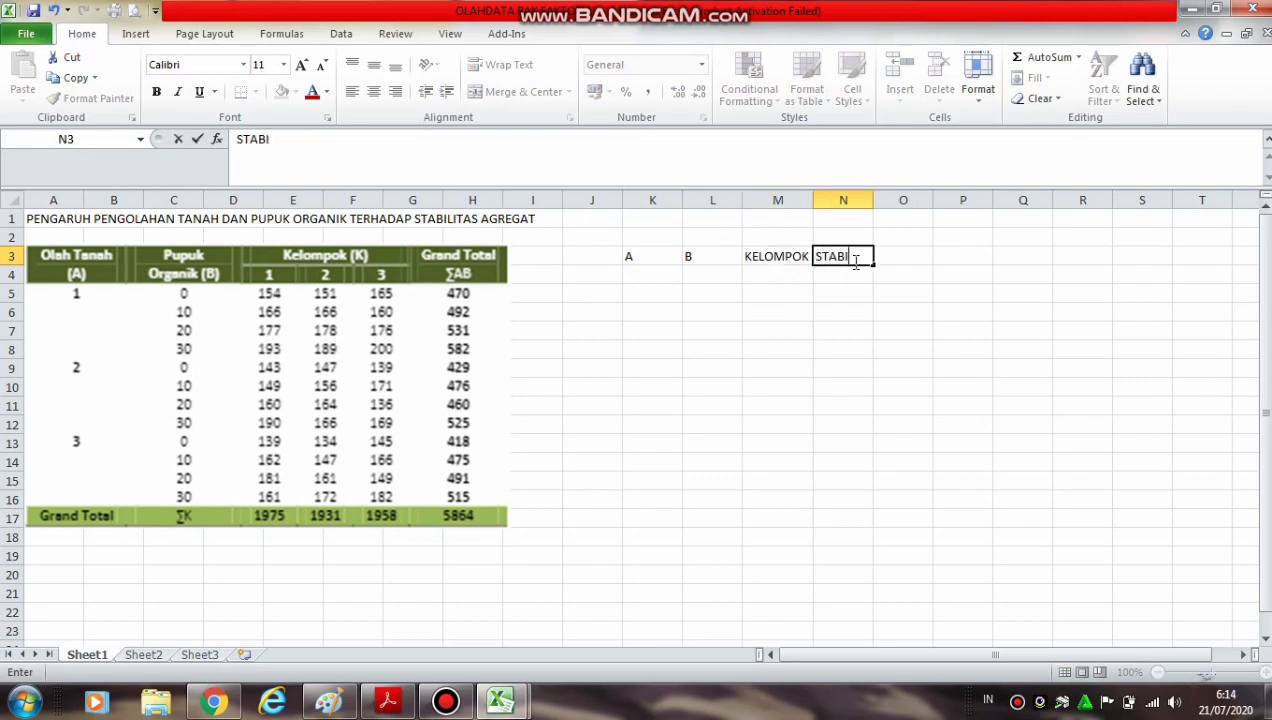
pyautogui.write('LITAS')
# Fit the width of column N to its STABILITAS header
pyautogui.click(878, 200)
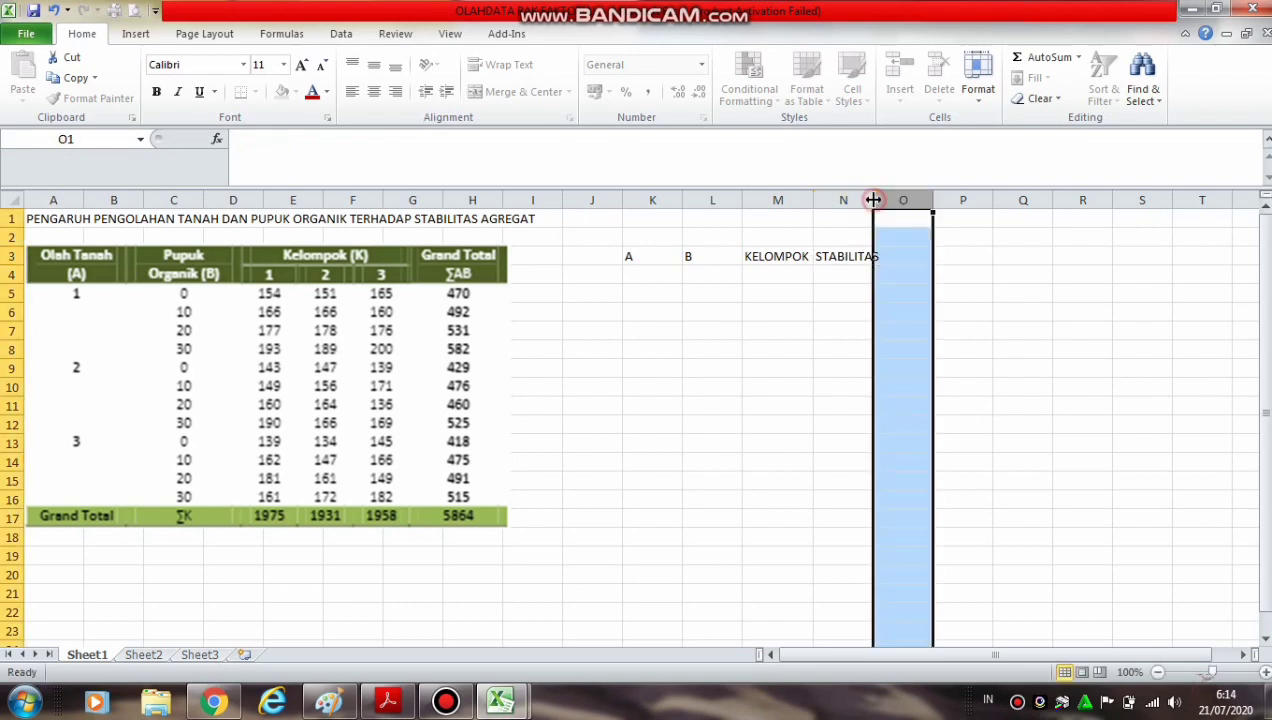
pyautogui.doubleClick(873, 200)
pyautogui.click(677, 442)
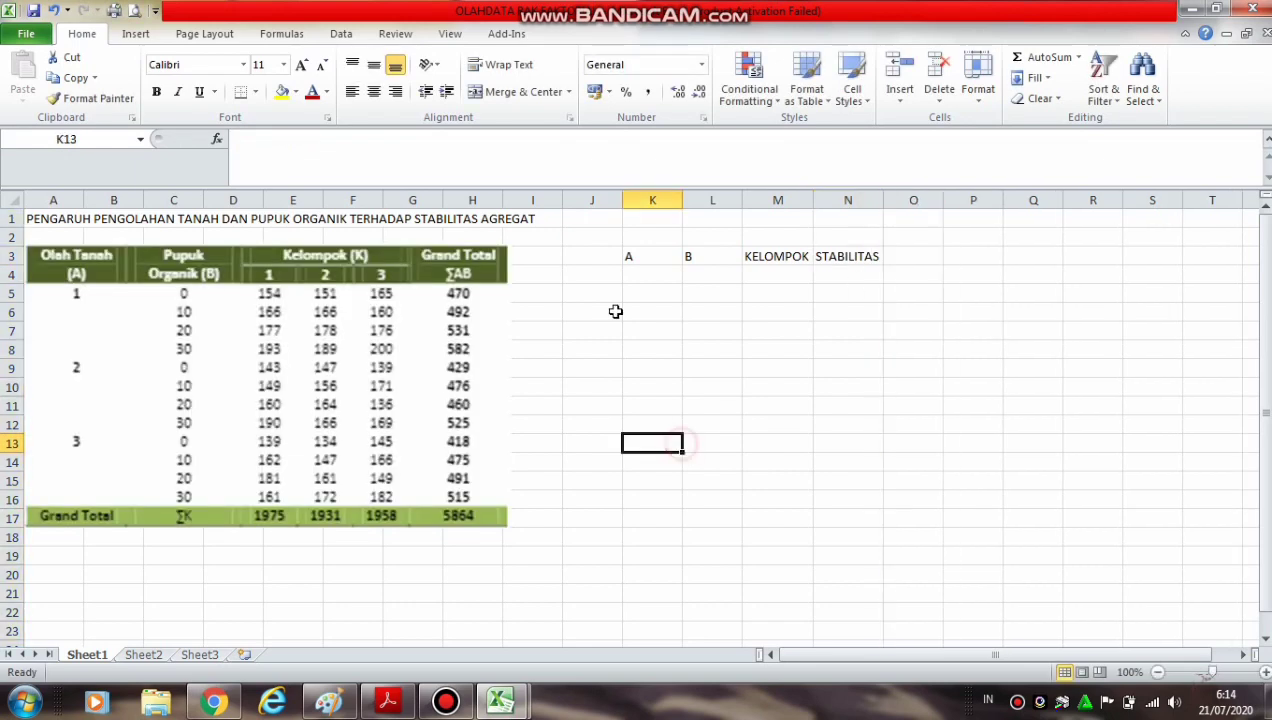
# Enter 1 in K4 under header A and fill it down to K15
pyautogui.click(638, 277)
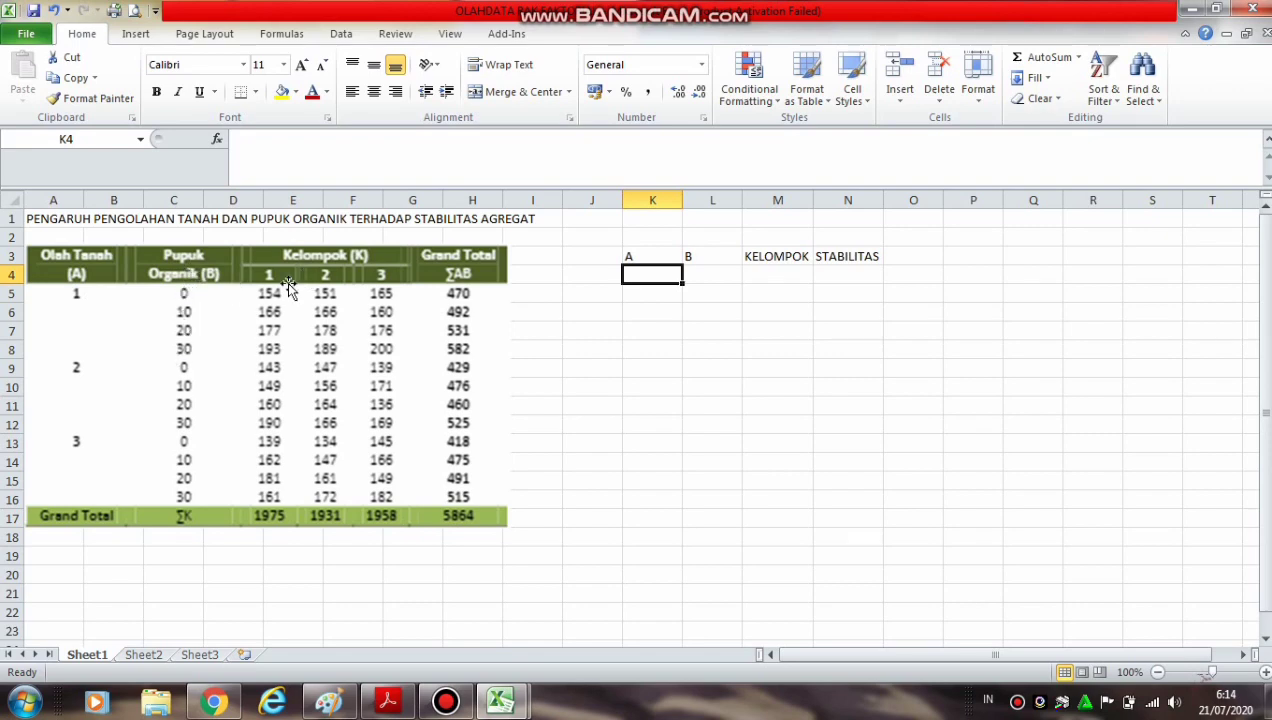
pyautogui.click(654, 273)
pyautogui.write('1')
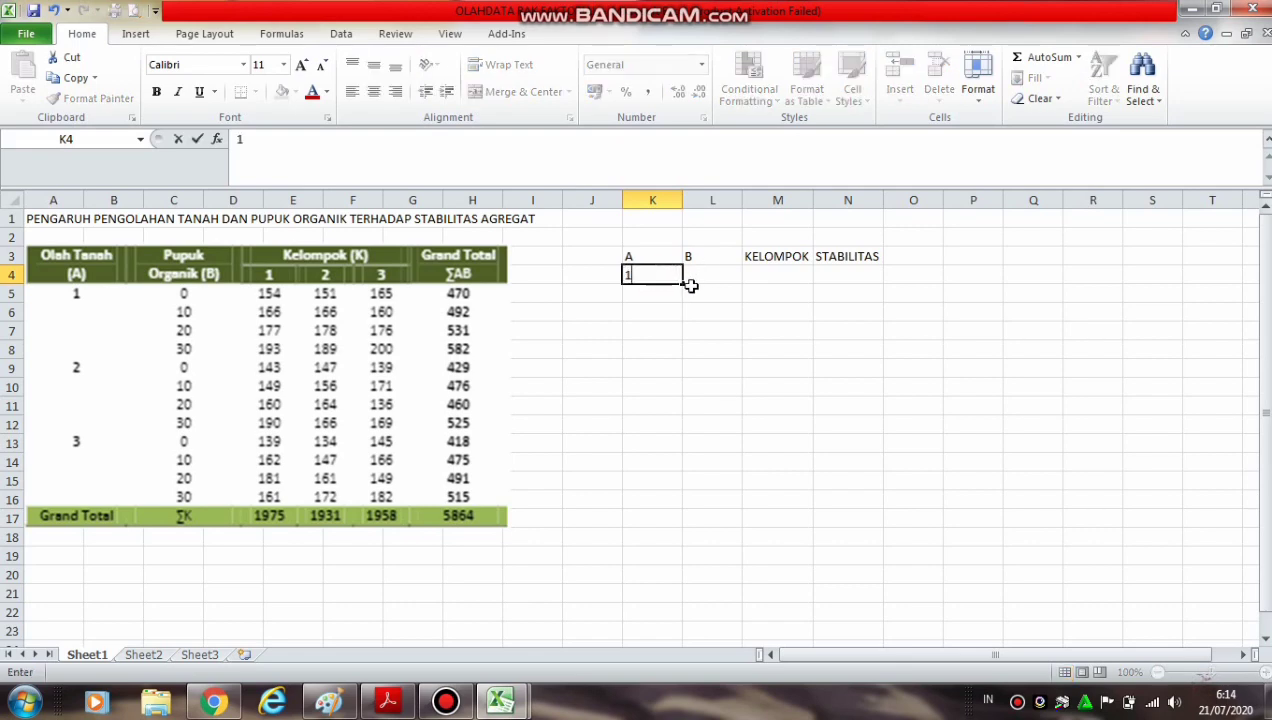
pyautogui.moveTo(683, 284); pyautogui.dragTo(681, 487)
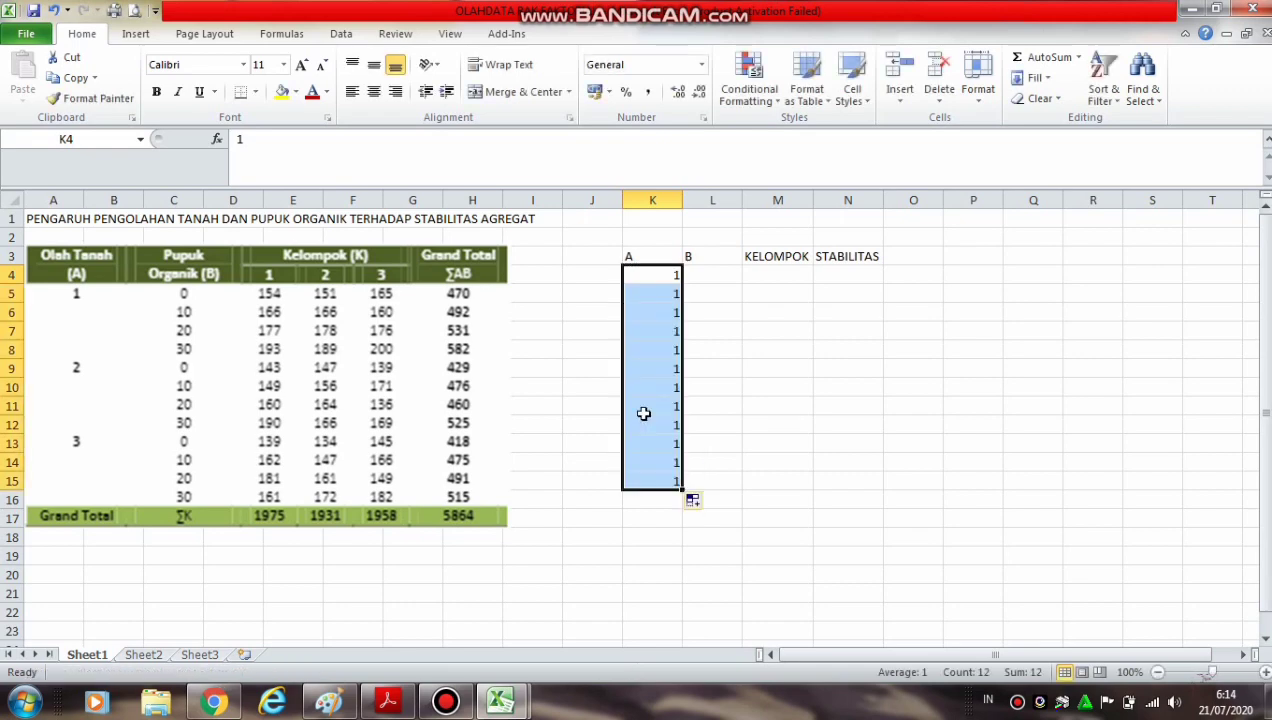
# Enter the group numbers 1, 2 and 3 in cells M4 to M6 under KELOMPOK
pyautogui.click(768, 274)
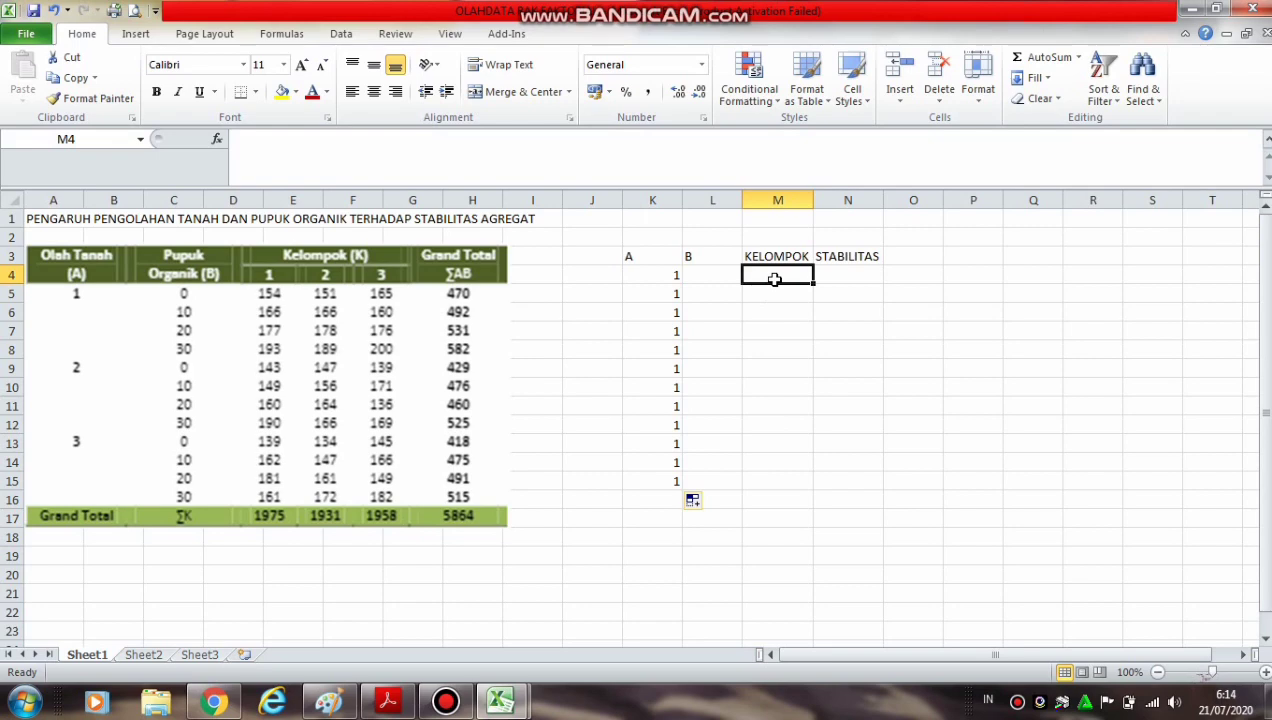
pyautogui.write('1')
pyautogui.press('Return')
pyautogui.write('2')
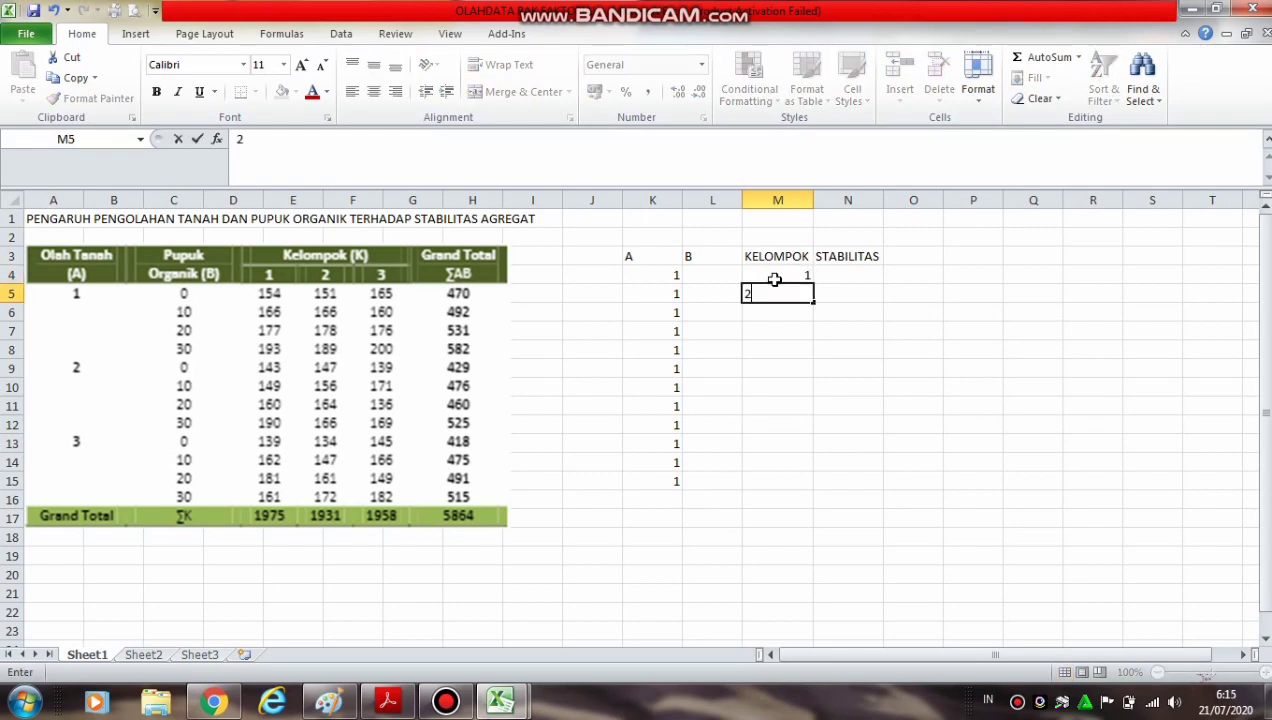
pyautogui.press('Return')
pyautogui.write('3')
pyautogui.click(809, 386)
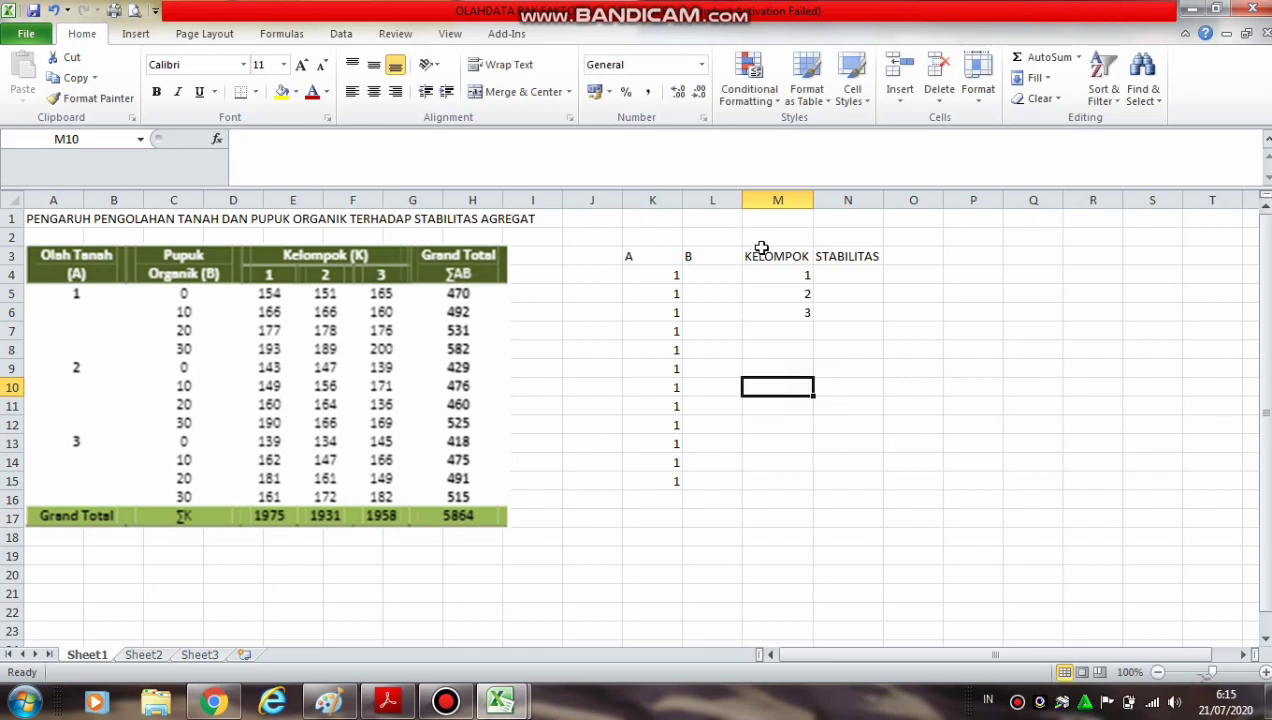
# Copy the KELOMPOK sequence in M4:M6 and paste it repeatedly into M7:M15
pyautogui.moveTo(767, 274); pyautogui.dragTo(784, 477)
pyautogui.hotkey('ctrl', 'c')
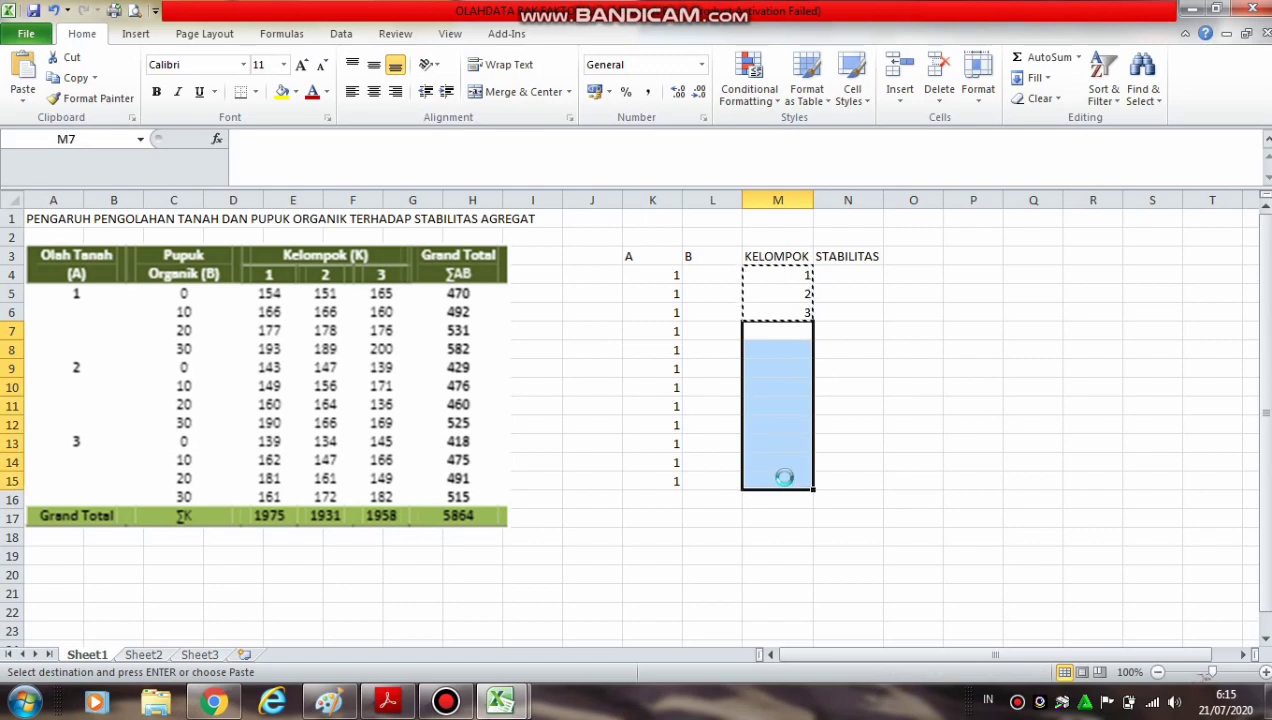
pyautogui.hotkey('ctrl', 'v')
pyautogui.click(706, 272)
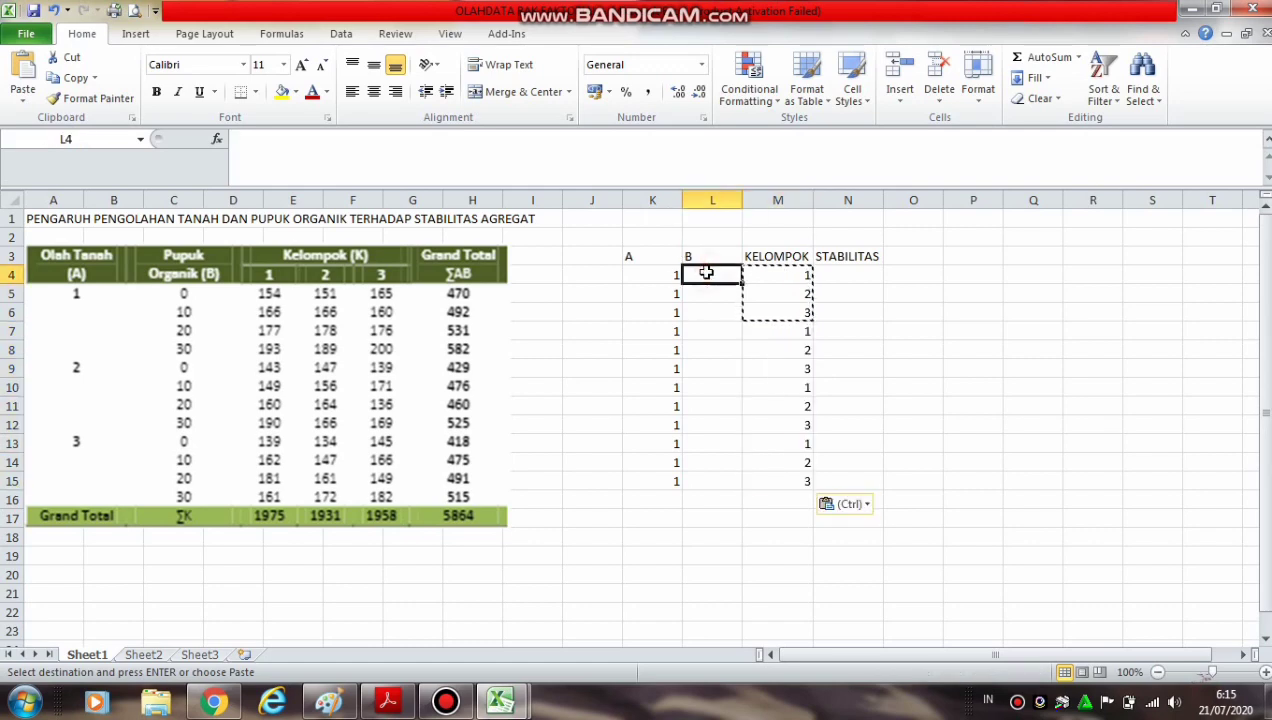
pyautogui.doubleClick(708, 273)
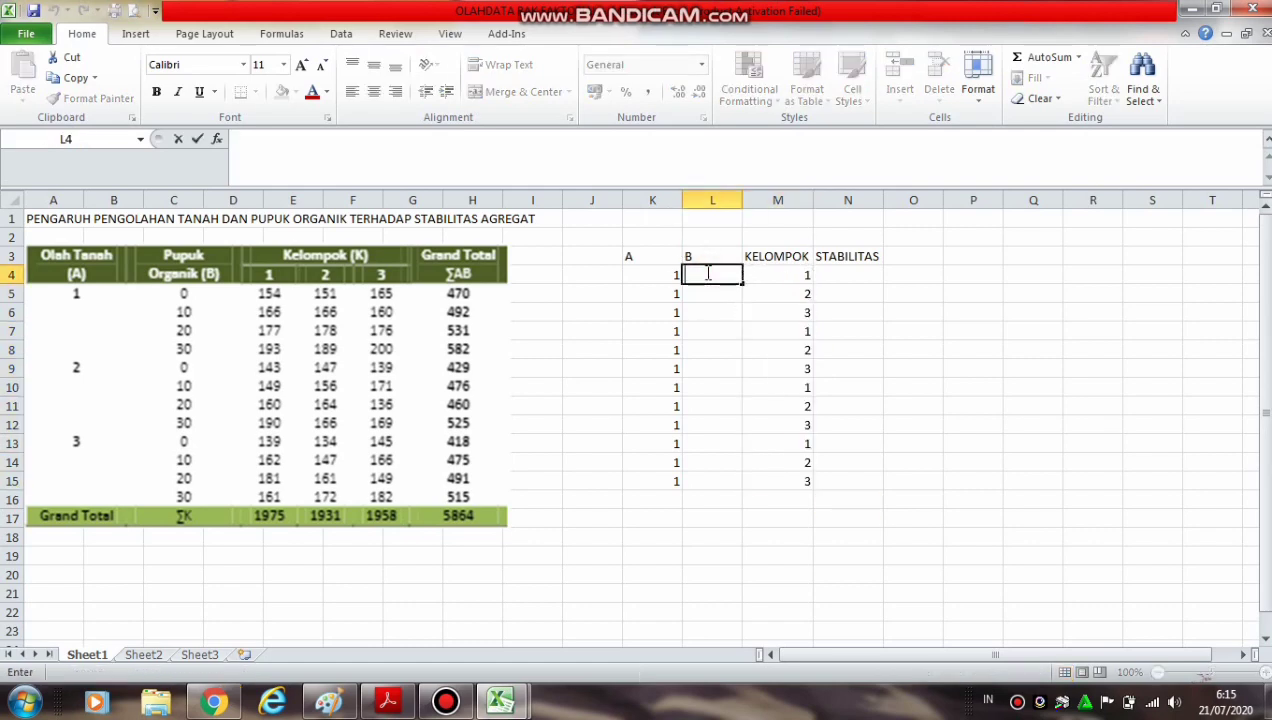
pyautogui.click(875, 325)
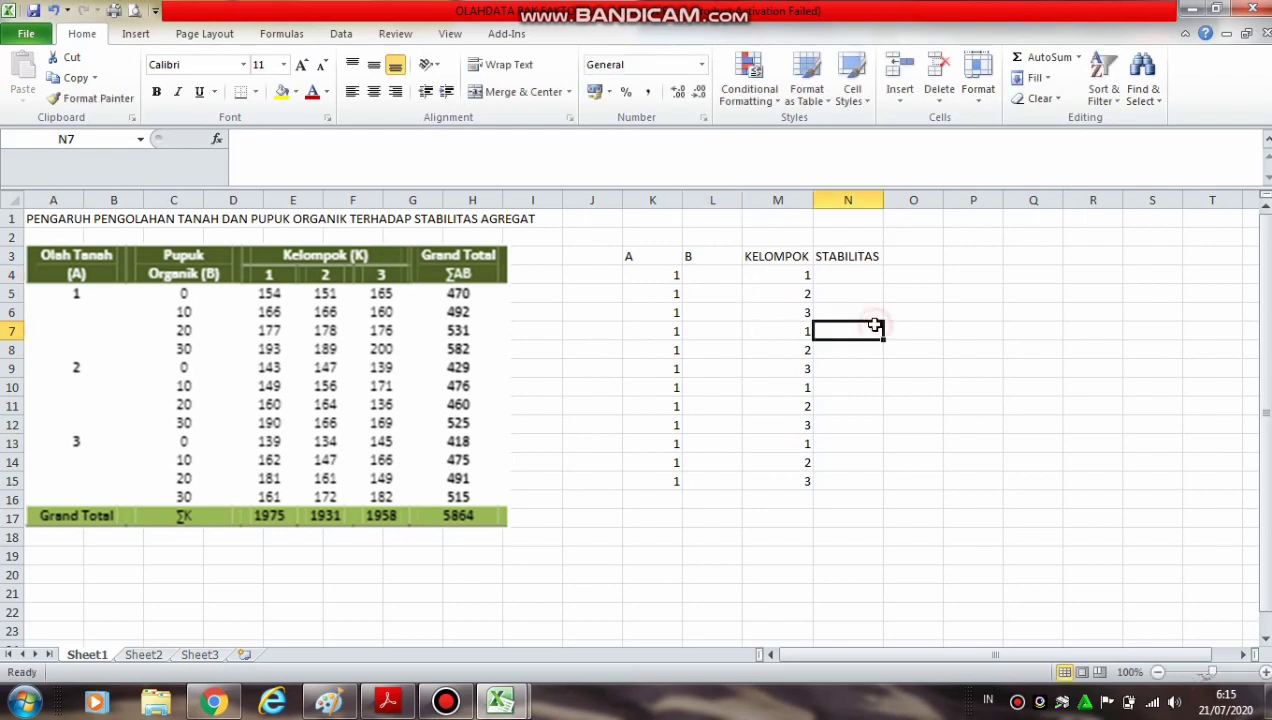
# Enter the fertilizer level 0 in cells L4, L5 and L6 under header B
pyautogui.click(720, 275)
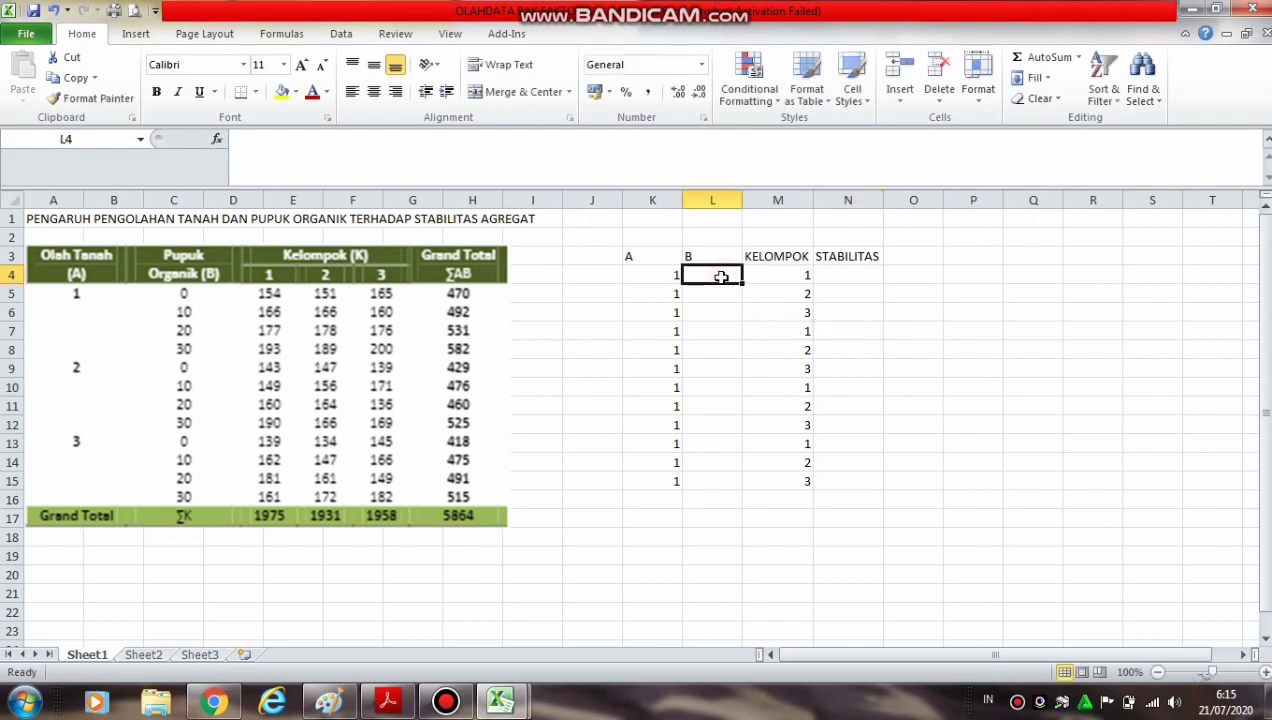
pyautogui.write('0')
pyautogui.press('Return')
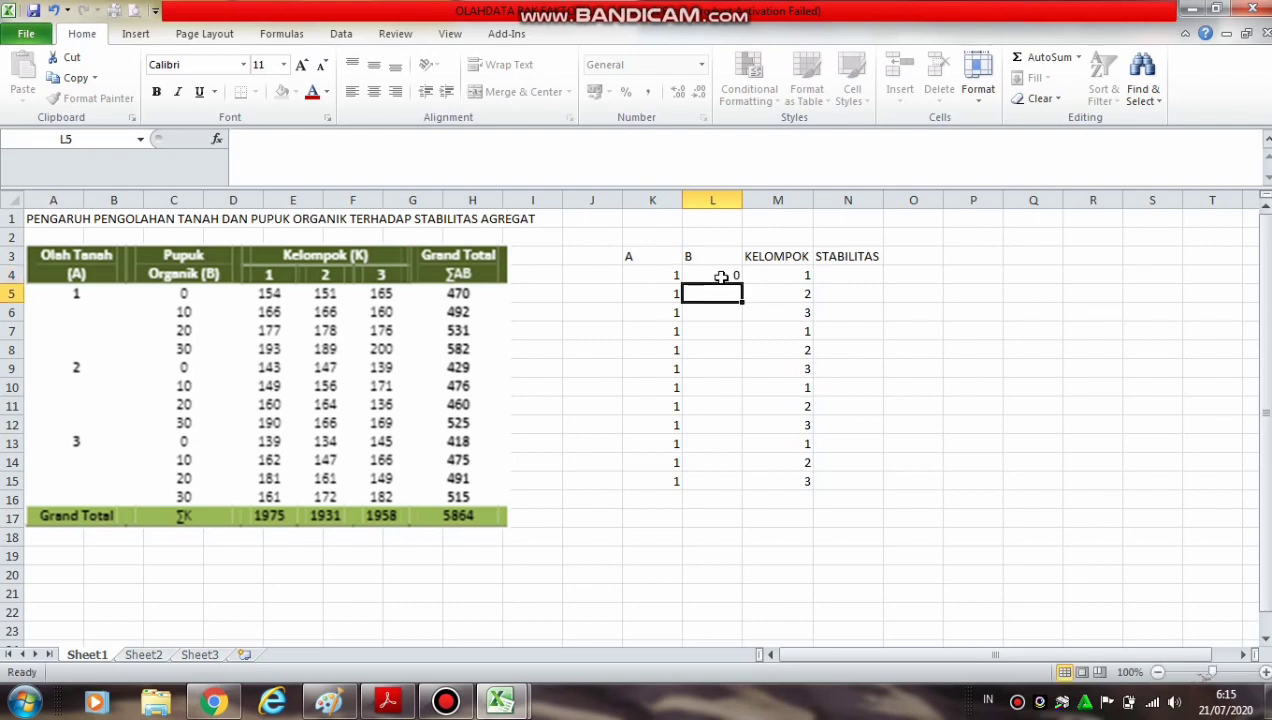
pyautogui.write('0')
pyautogui.press('Return')
pyautogui.write('0')
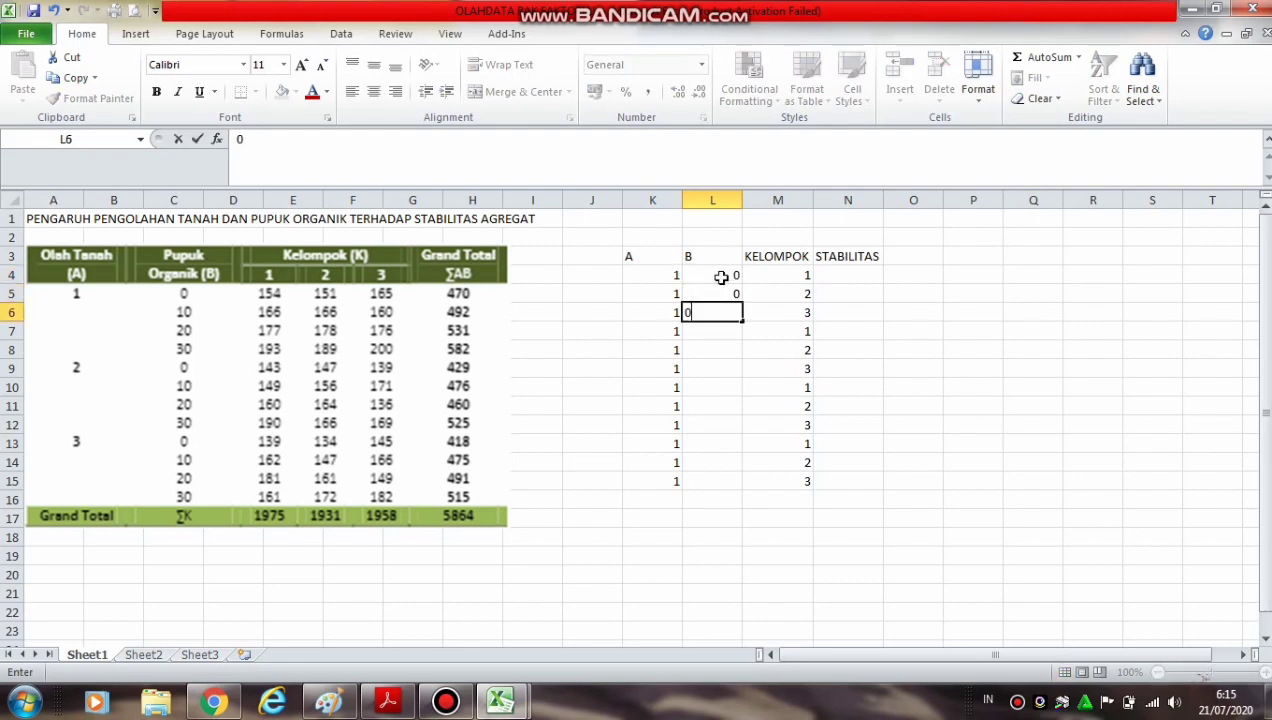
pyautogui.press('Return')
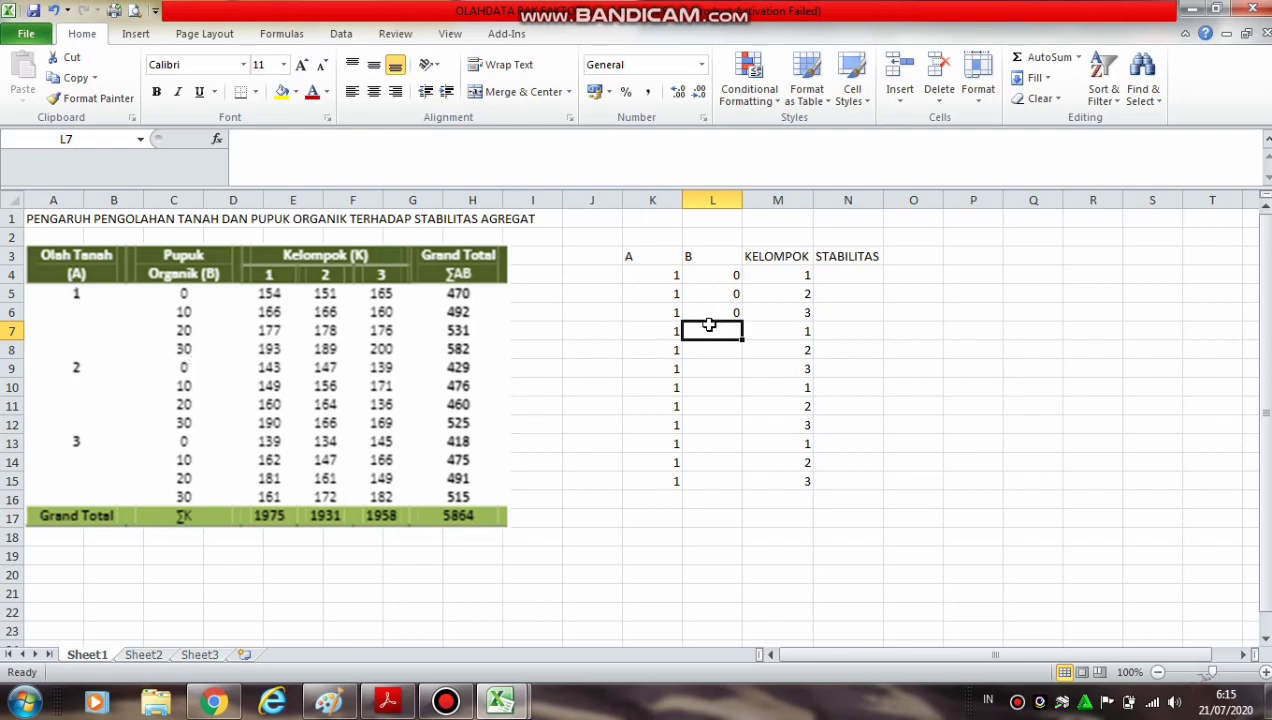
# Enter the fertilizer level 10 in cells L7, L8 and L9 of column B
pyautogui.write('10')
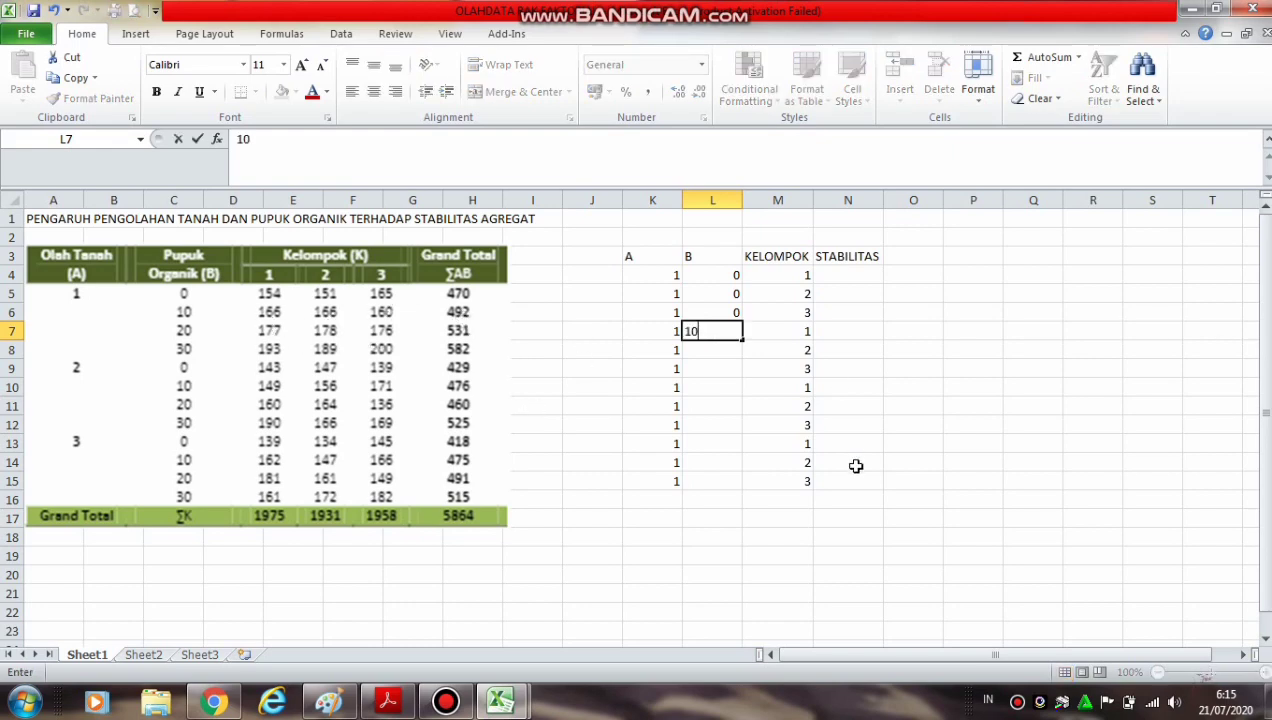
pyautogui.press('Tab')
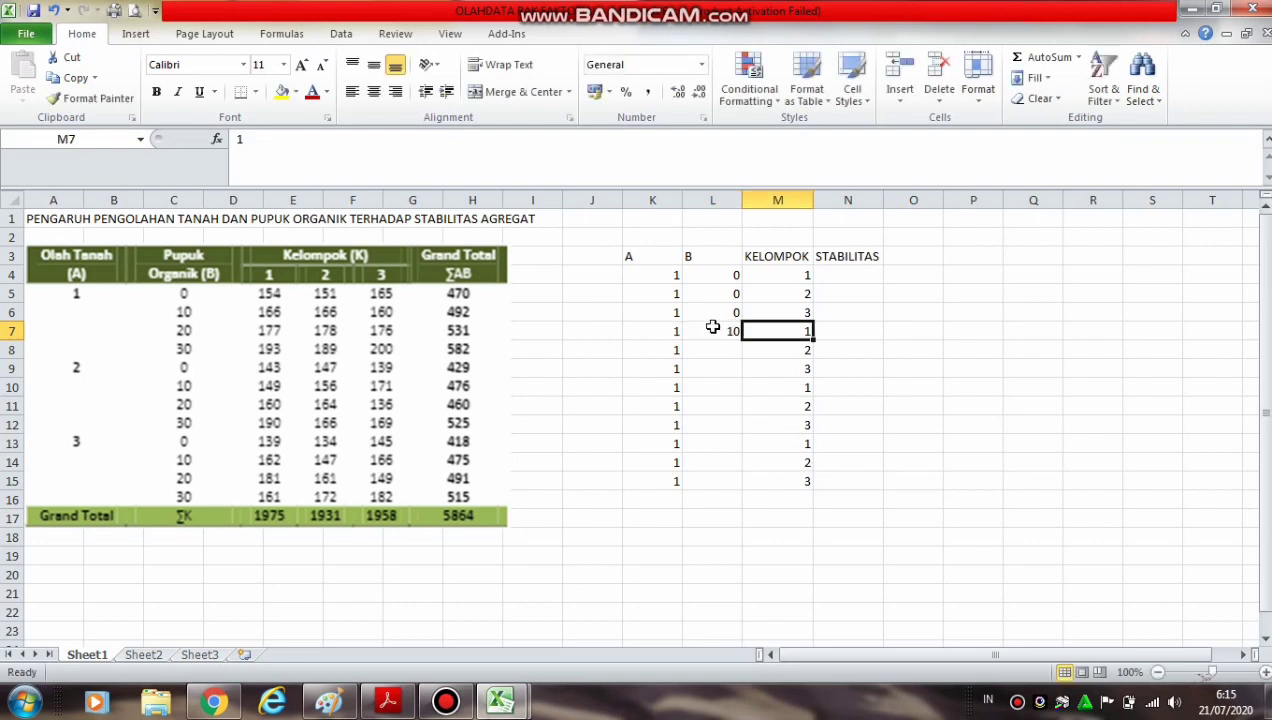
pyautogui.click(711, 350)
pyautogui.write('1')
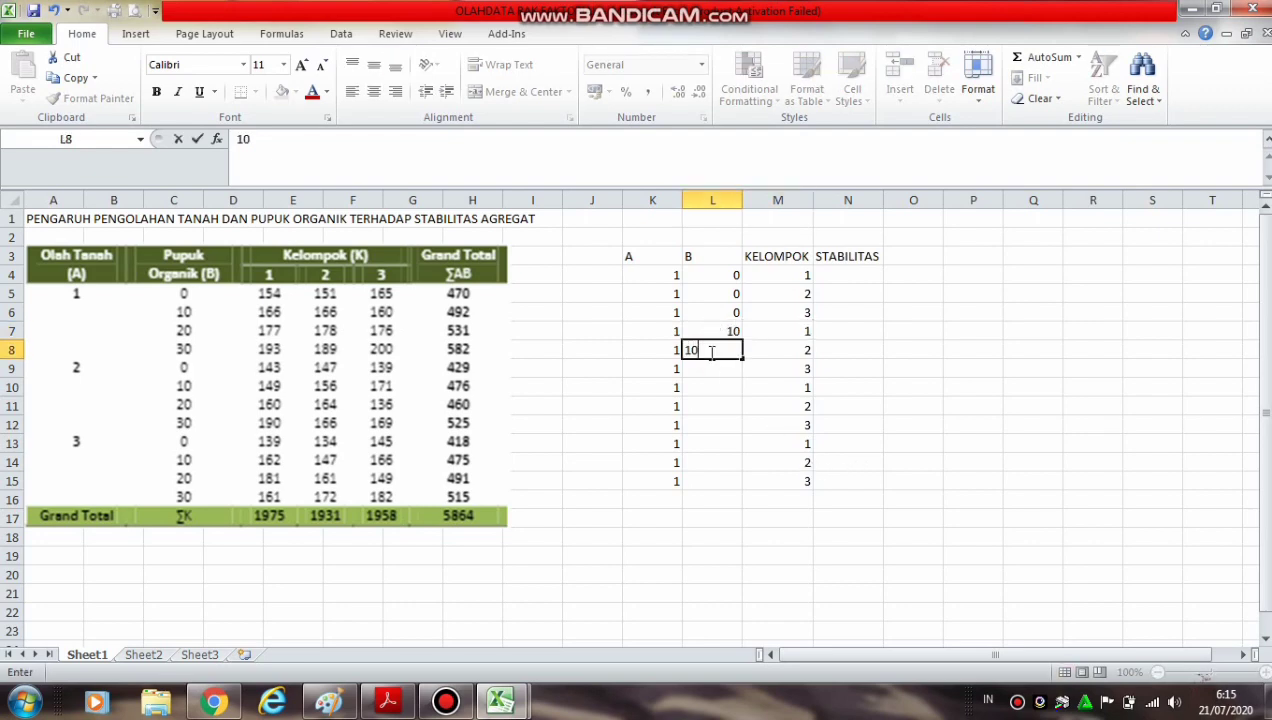
pyautogui.write('0')
pyautogui.press('Return')
pyautogui.write('10')
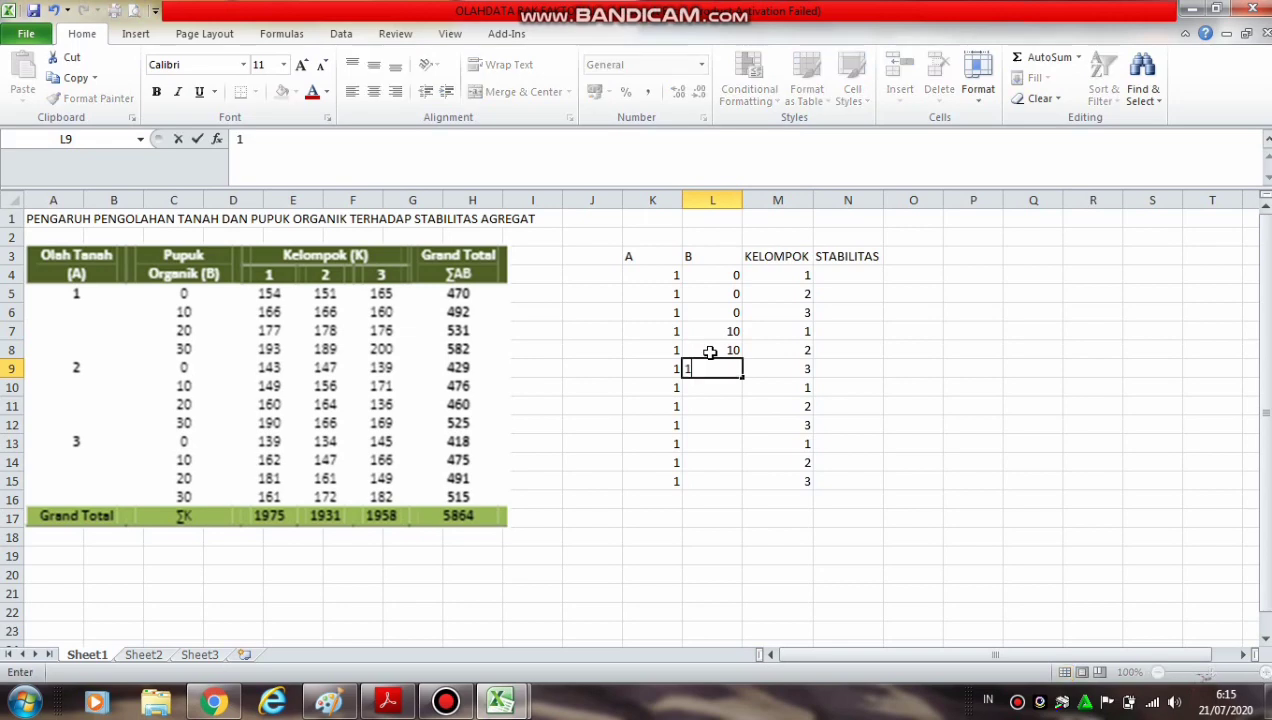
pyautogui.click(708, 388)
pyautogui.write('10')
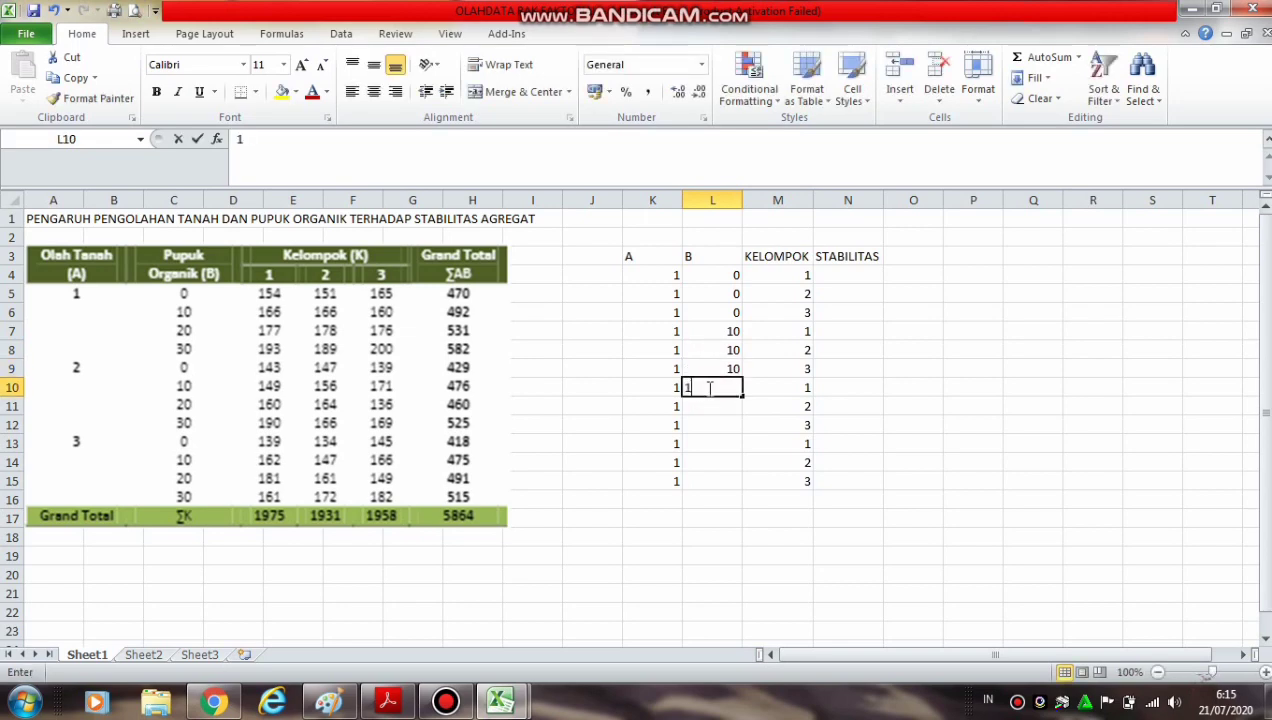
pyautogui.click(730, 438)
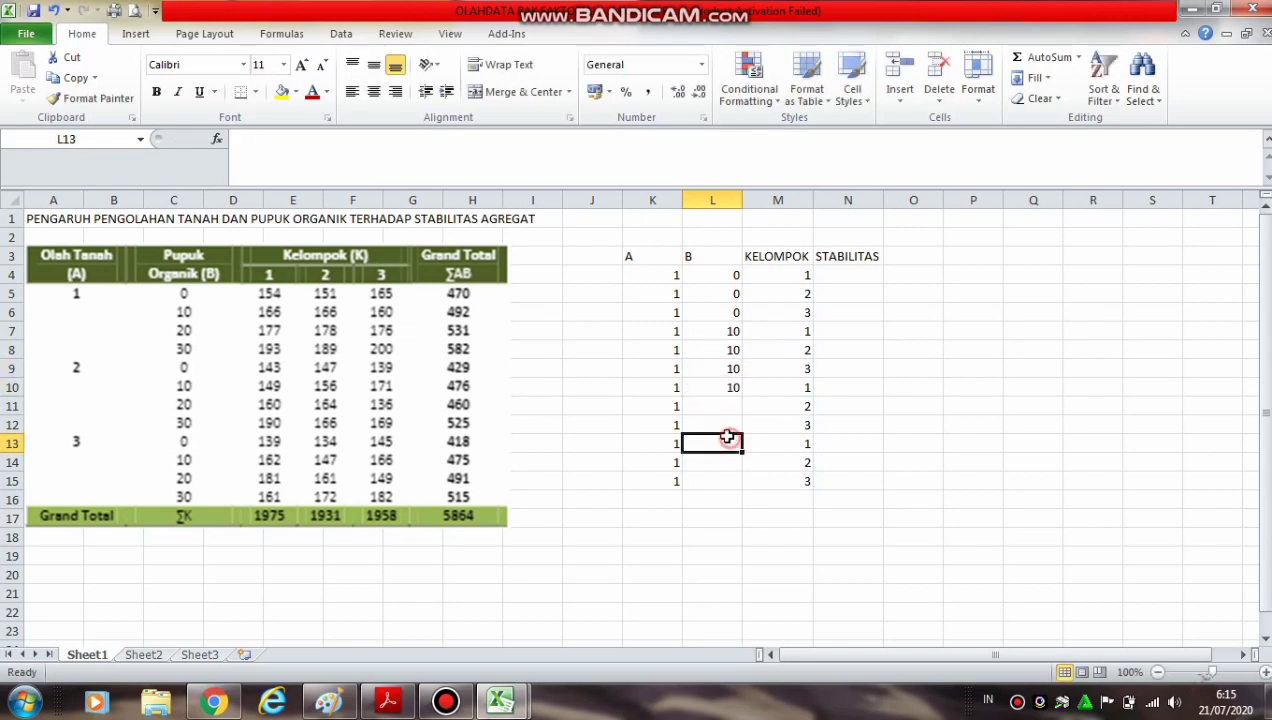
# Enter the fertilizer level 20 in cells L10, L11 and L12 under header B
pyautogui.click(718, 389)
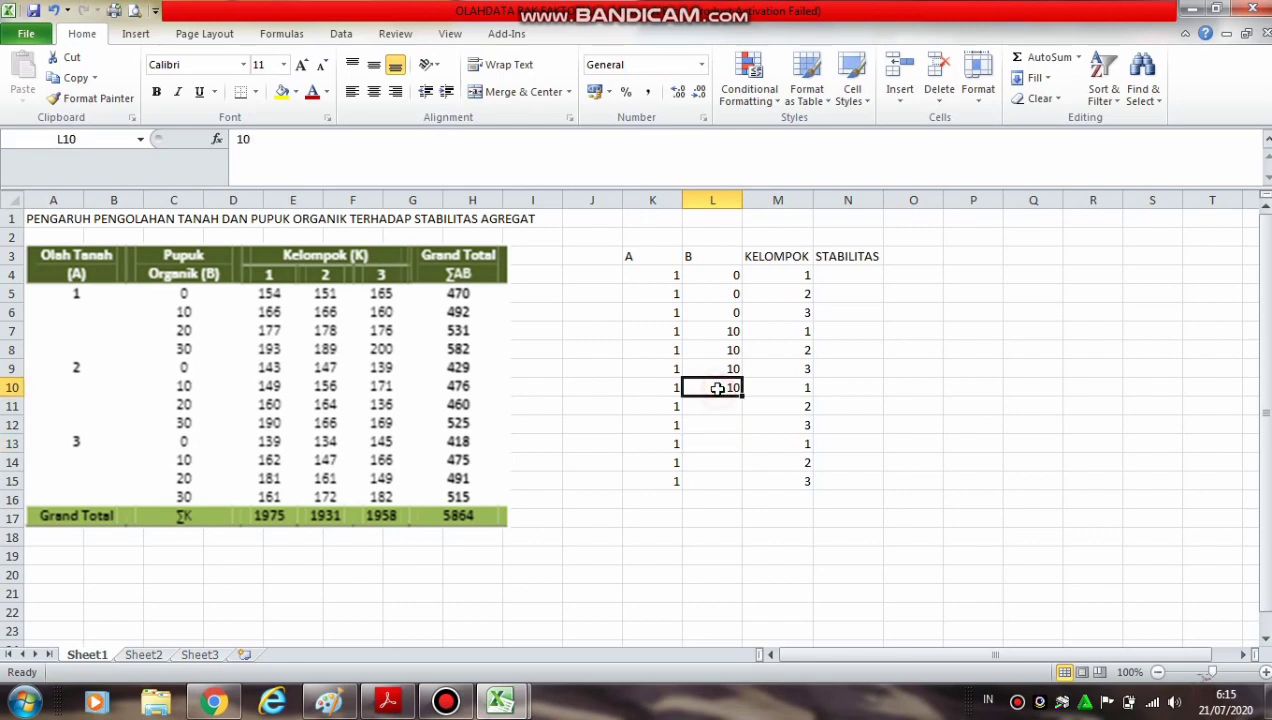
pyautogui.write('20')
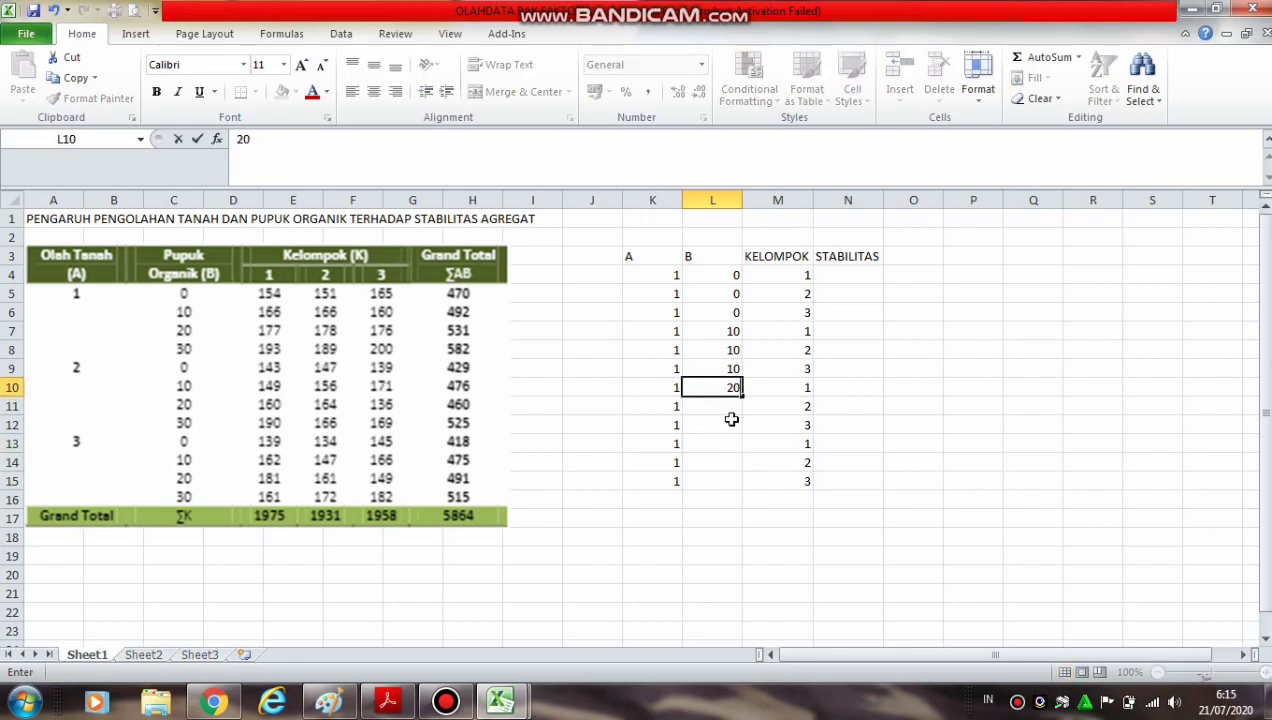
pyautogui.press('Return')
pyautogui.write('20')
pyautogui.press('Return')
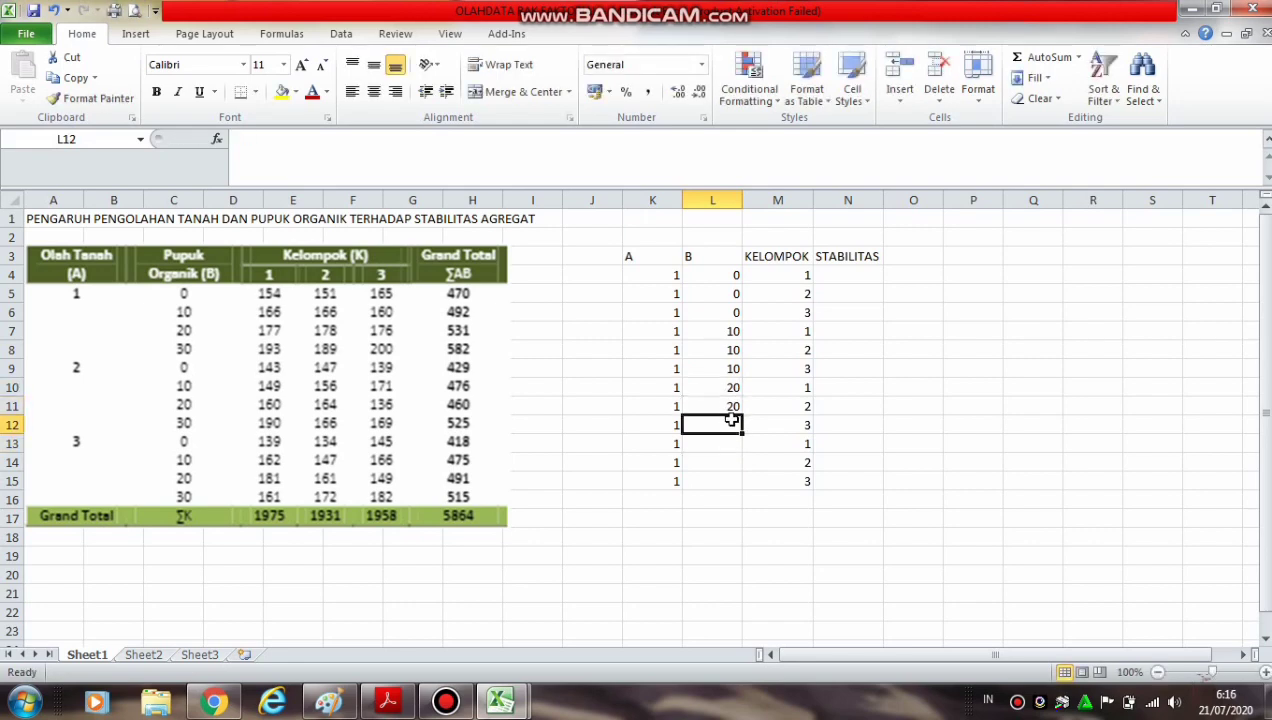
pyautogui.write('20')
pyautogui.press('Return')
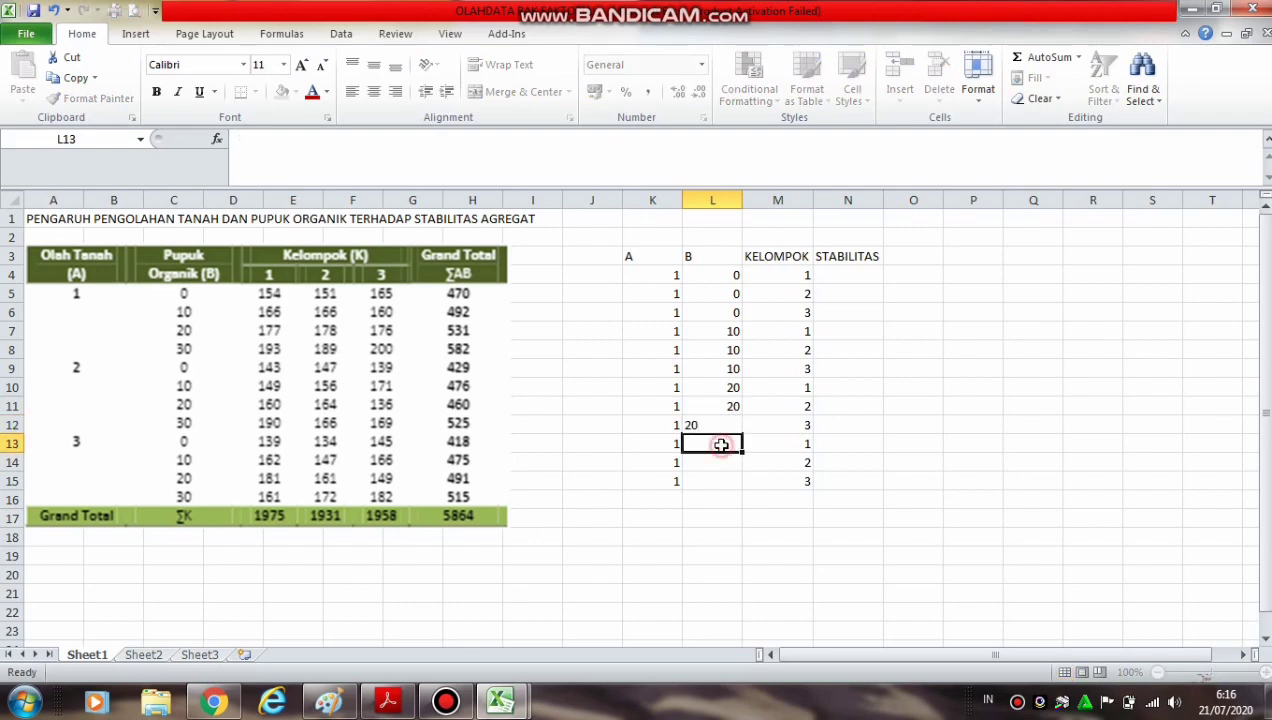
# Enter the fertilizer level 30 in cells L13, L14 and L15 under header B
pyautogui.write('30')
pyautogui.press('Return')
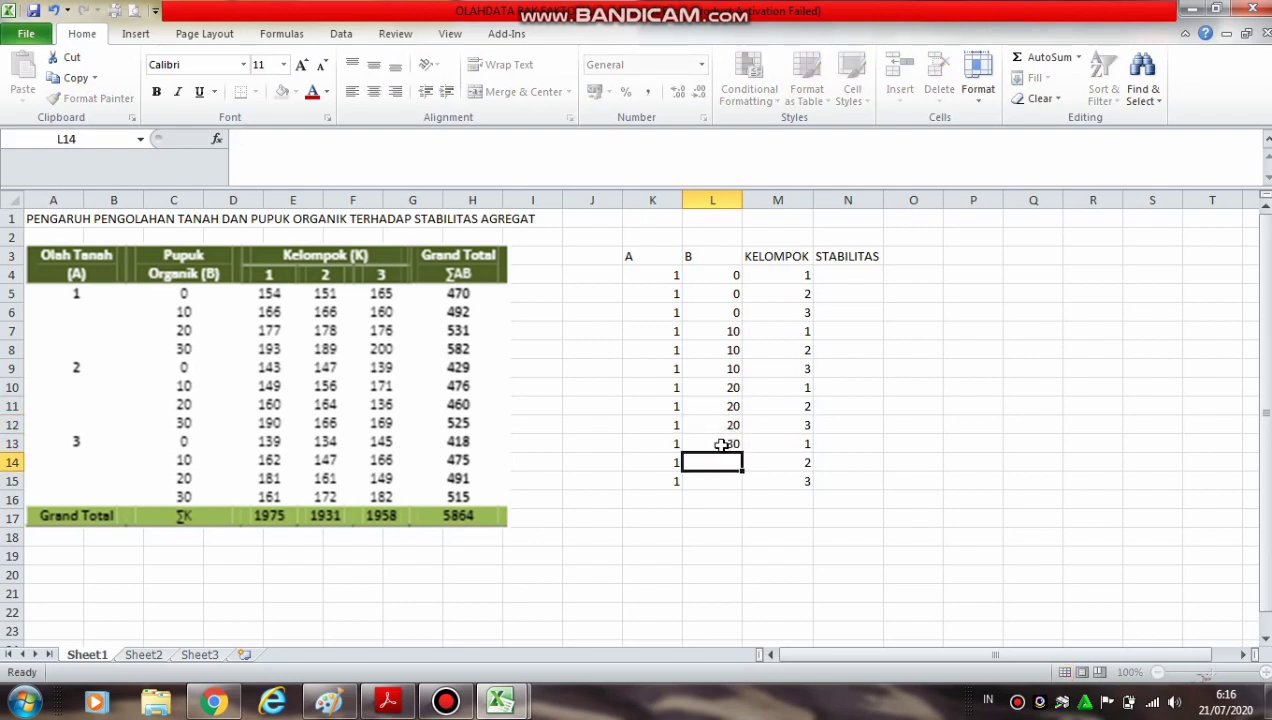
pyautogui.write('30')
pyautogui.press('Return')
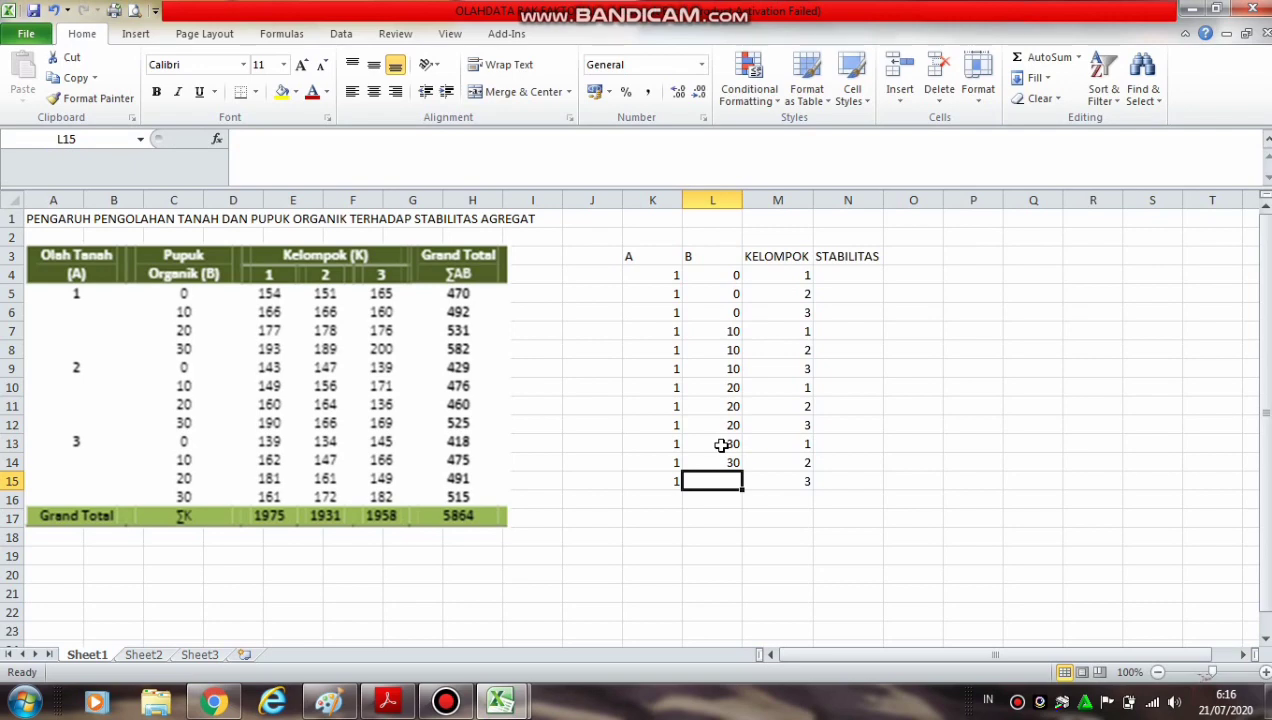
pyautogui.write('30')
pyautogui.click(807, 523)
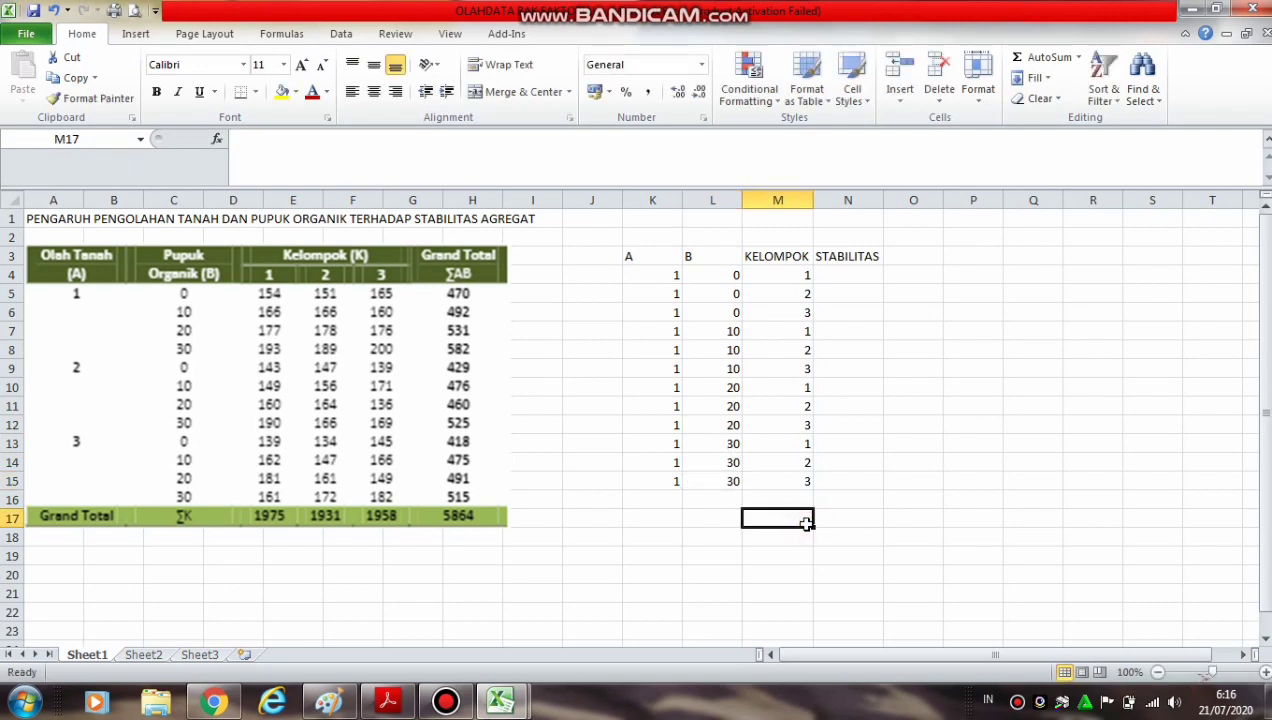
# Enter tillage level 2 in K16 under header A and fill it down through K27
pyautogui.click(657, 504)
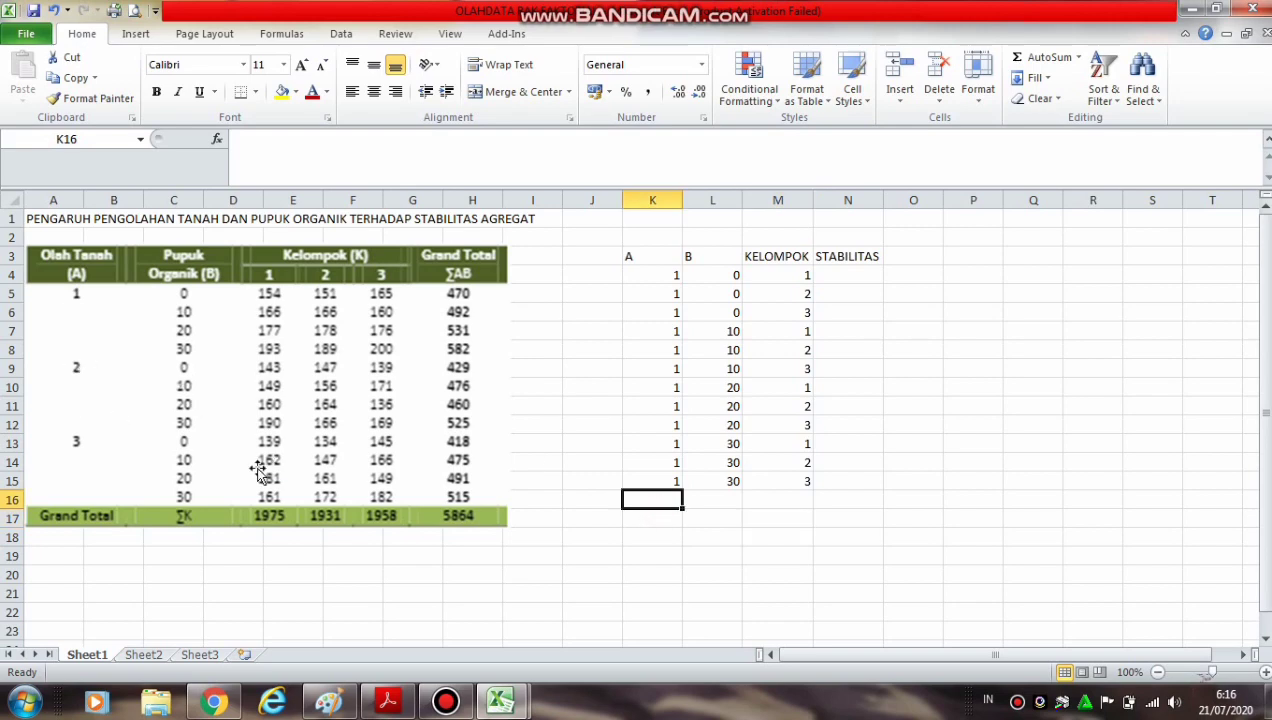
pyautogui.write('2')
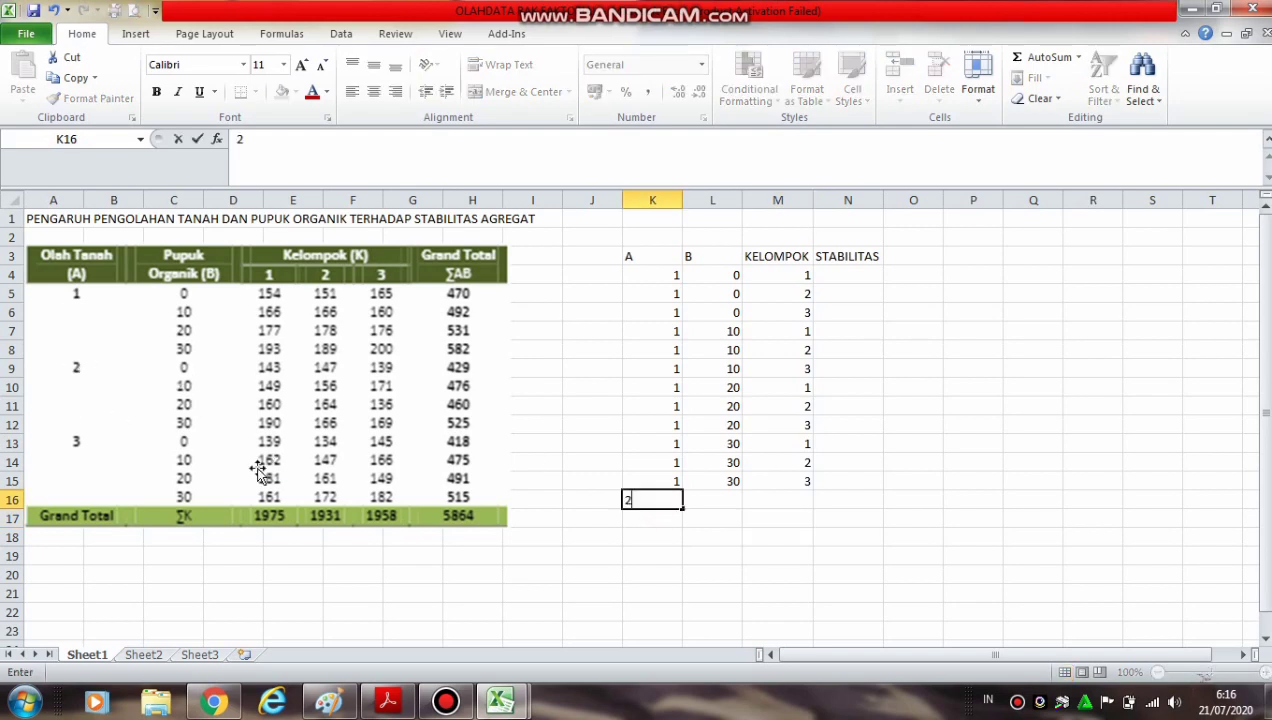
pyautogui.click(435, 572)
pyautogui.click(672, 505)
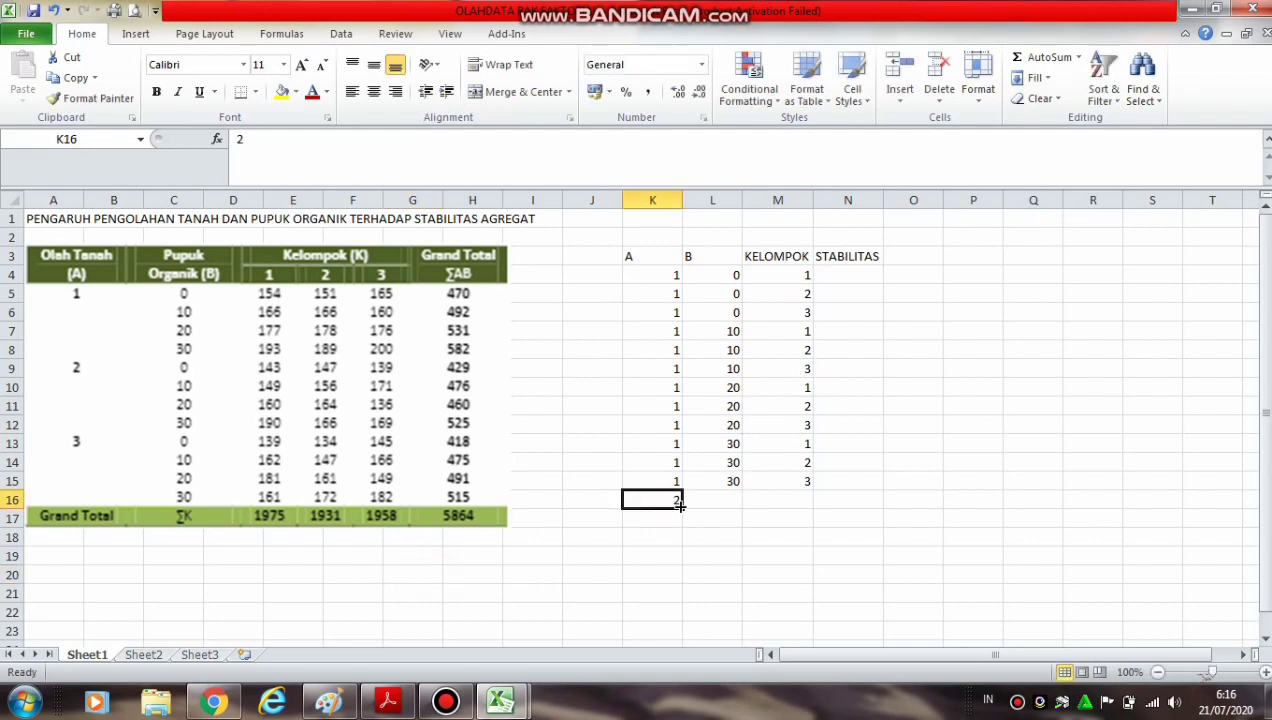
pyautogui.moveTo(682, 507); pyautogui.dragTo(682, 585)
pyautogui.moveTo(683, 597); pyautogui.dragTo(684, 636)
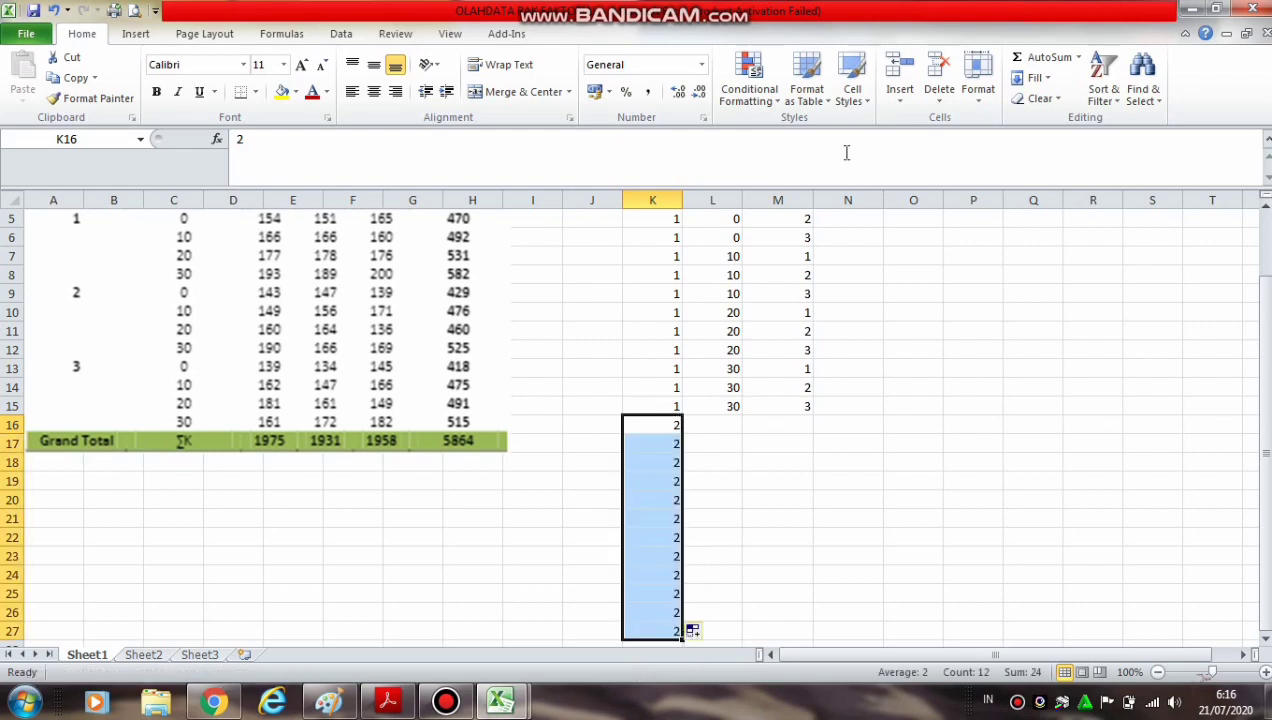
# Copy the fertilizer levels in L4:L15 and paste them into column B starting at L16
pyautogui.moveTo(1265, 298); pyautogui.dragTo(1265, 230)
pyautogui.moveTo(722, 271); pyautogui.dragTo(731, 478)
pyautogui.hotkey('ctrl', 'c')
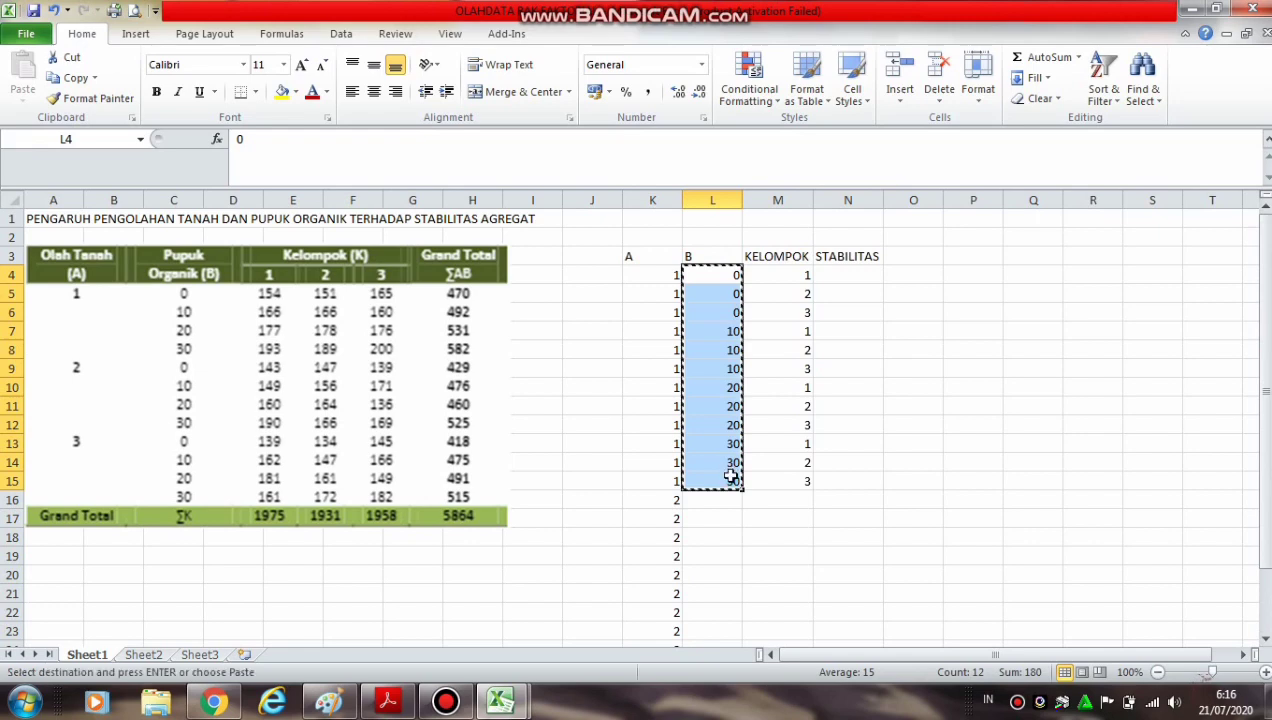
pyautogui.click(722, 498)
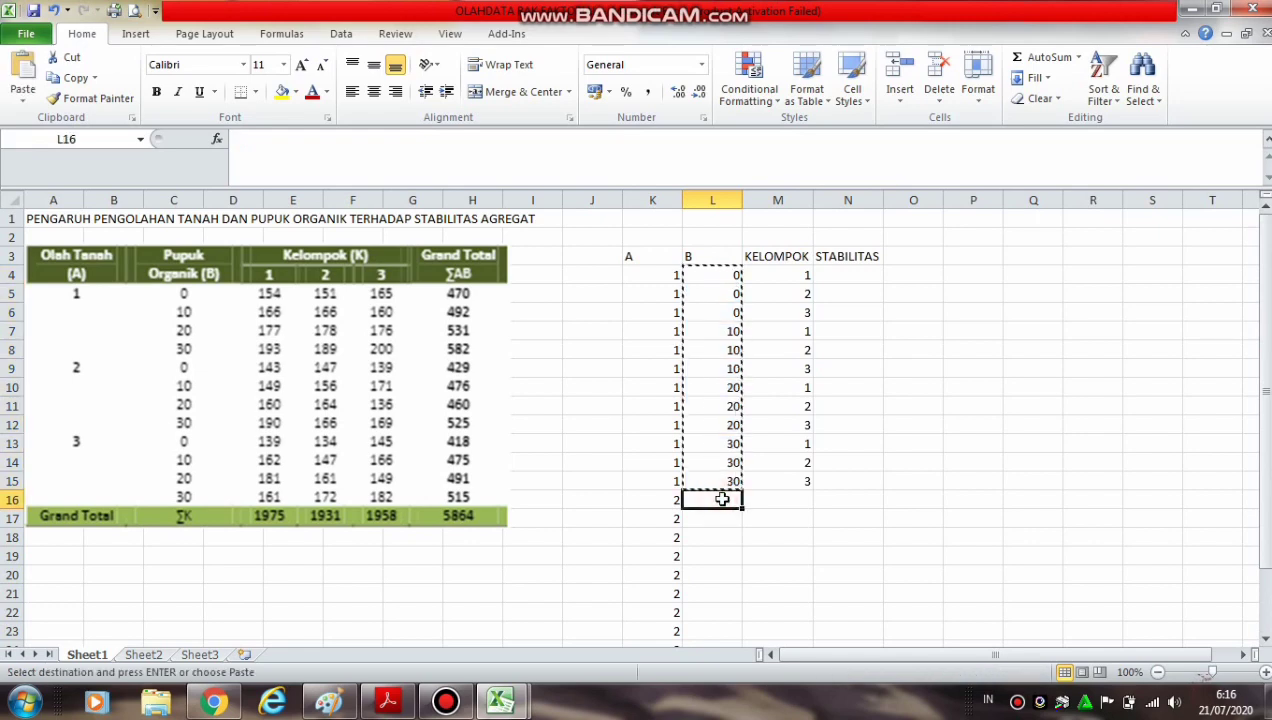
pyautogui.hotkey('ctrl', 'v')
# Copy the KELOMPOK values in M4:M15 and paste them into M16:M27
pyautogui.moveTo(790, 276); pyautogui.dragTo(798, 487)
pyautogui.hotkey('ctrl', 'c')
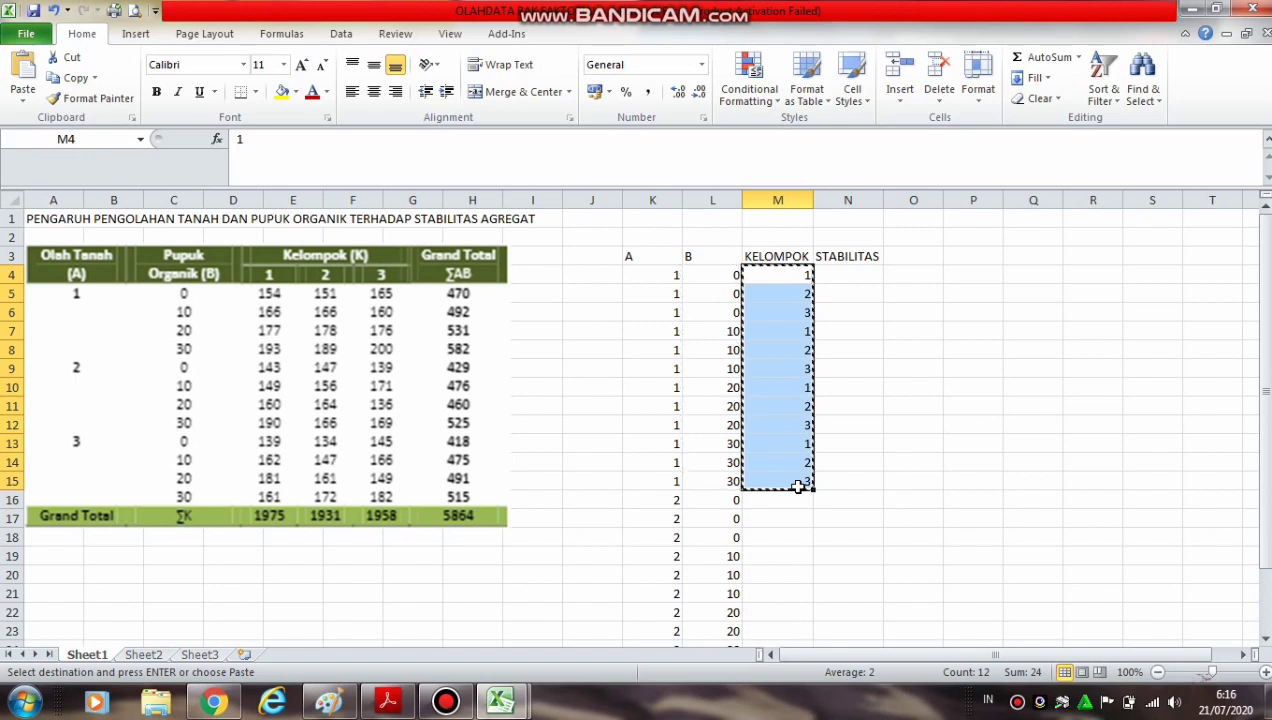
pyautogui.click(780, 503)
pyautogui.hotkey('ctrl', 'v')
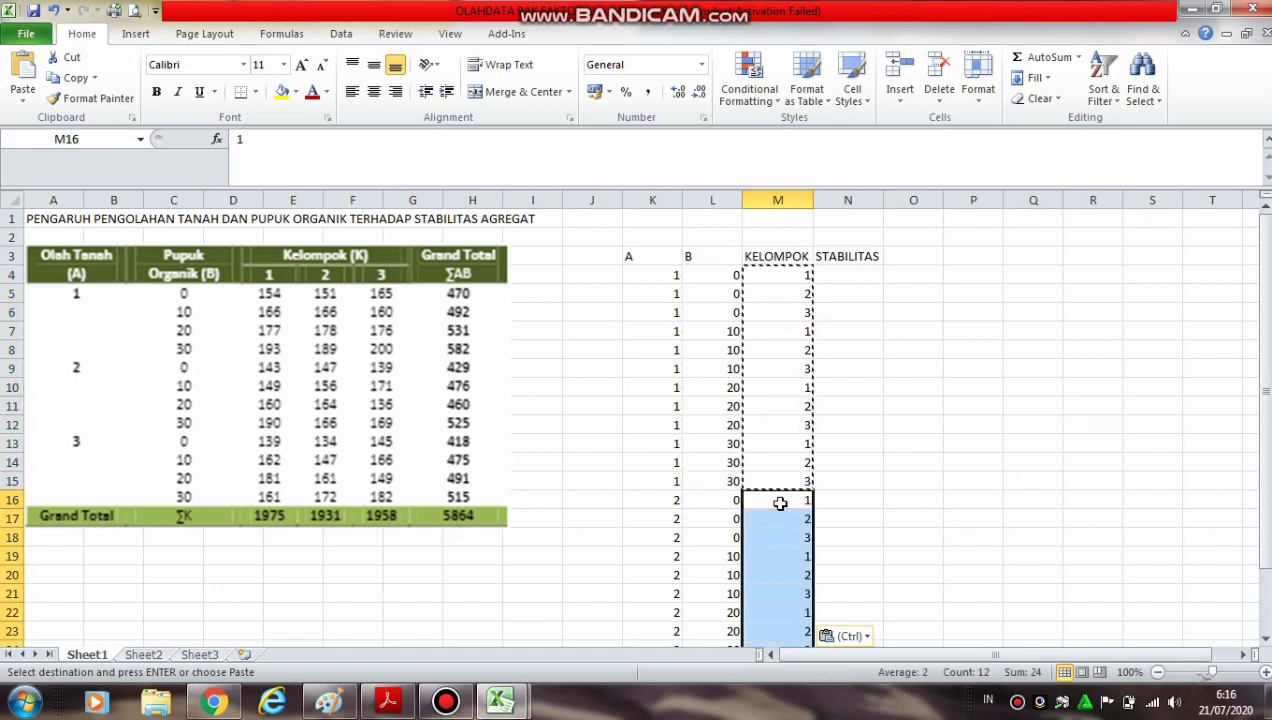
# Enter tillage level 3 in K28 under header A and fill it down through K39
pyautogui.moveTo(1263, 400); pyautogui.dragTo(1266, 475)
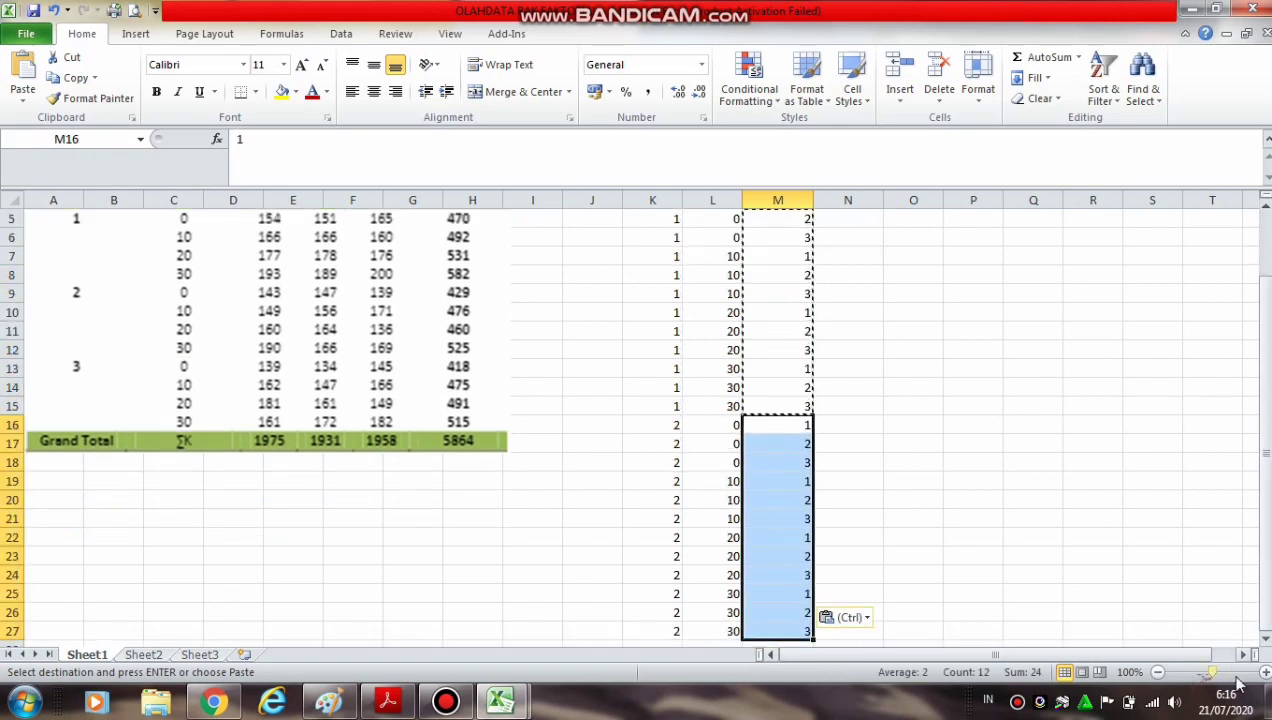
pyautogui.click(1158, 672)
pyautogui.click(1158, 672)
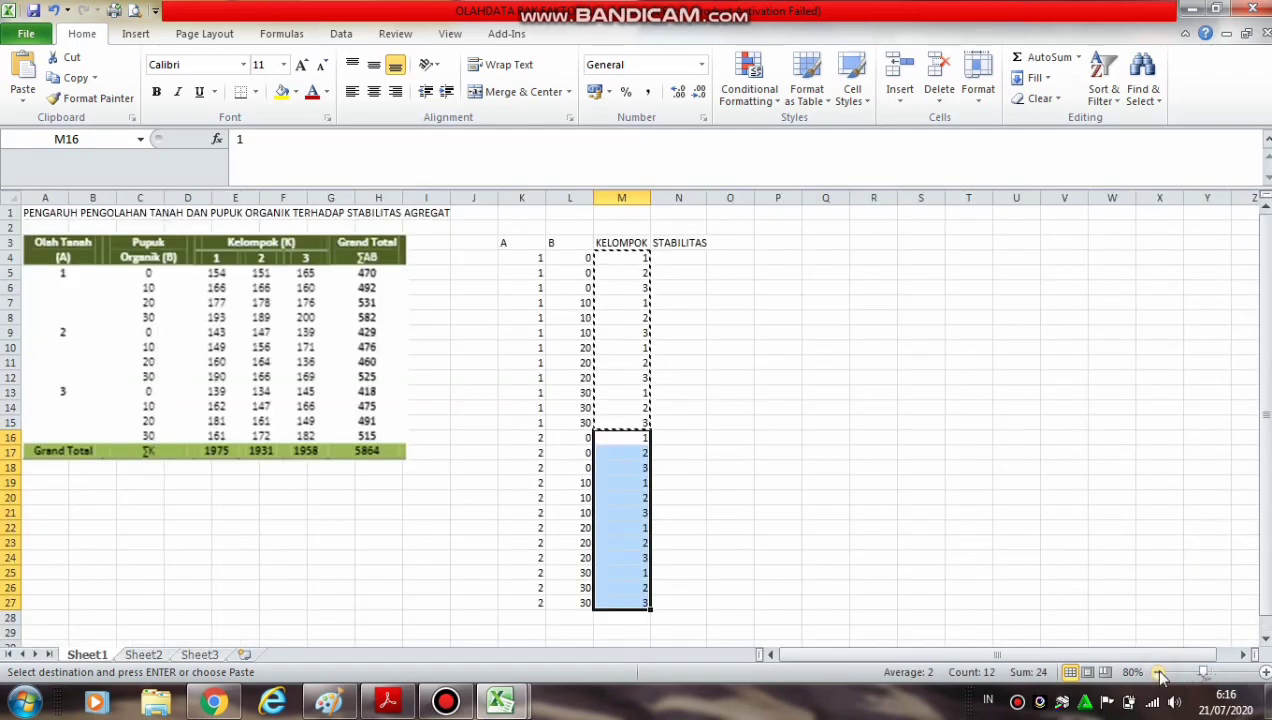
pyautogui.click(838, 444)
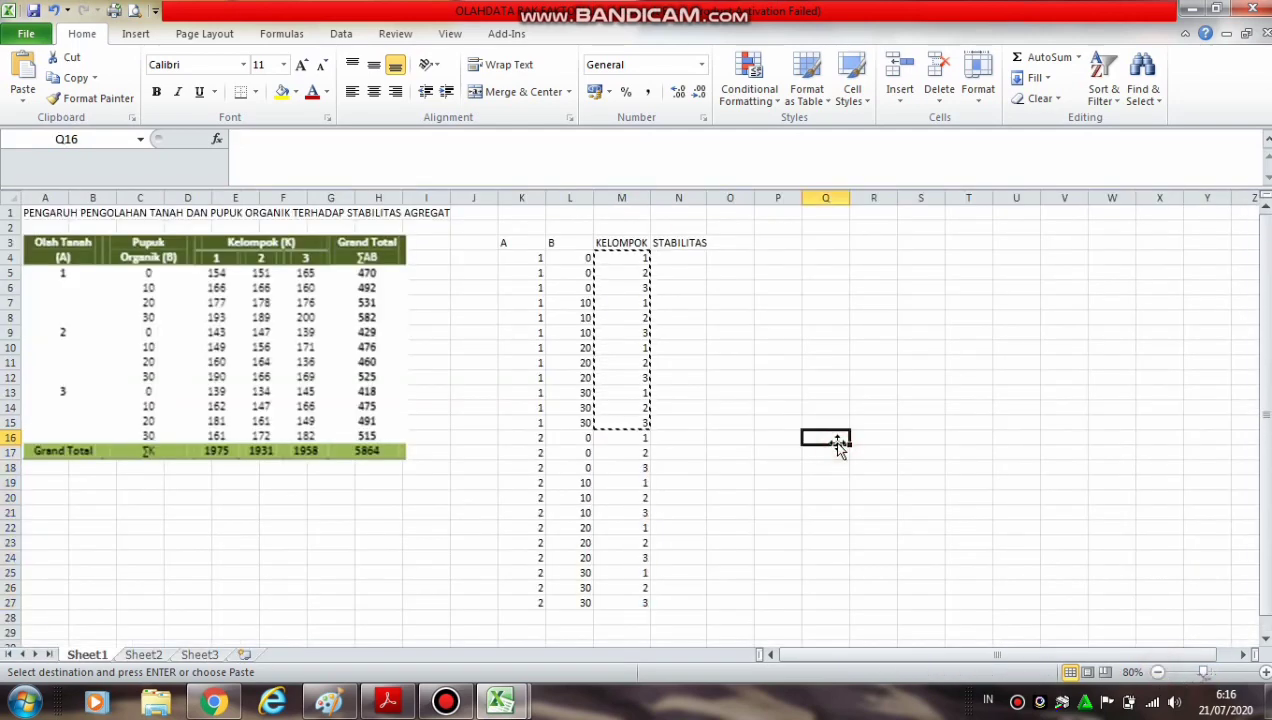
pyautogui.click(690, 332)
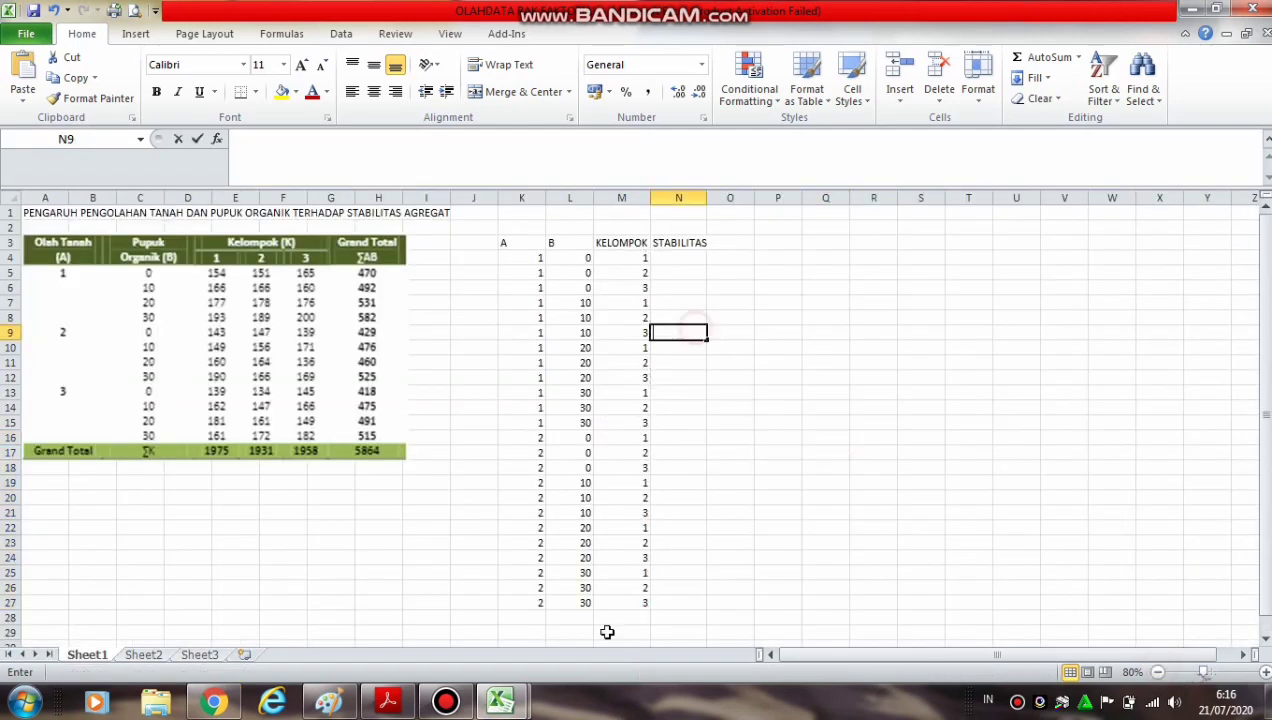
pyautogui.click(524, 616)
pyautogui.write('3')
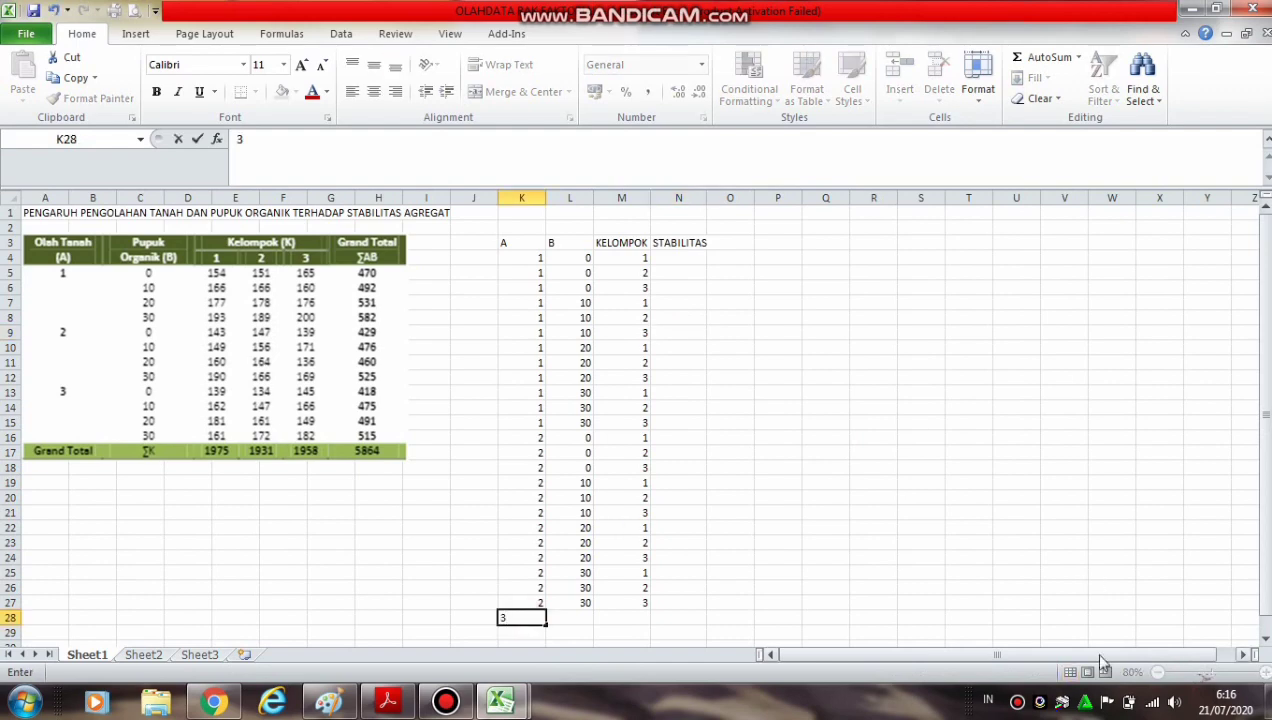
pyautogui.click(1112, 545)
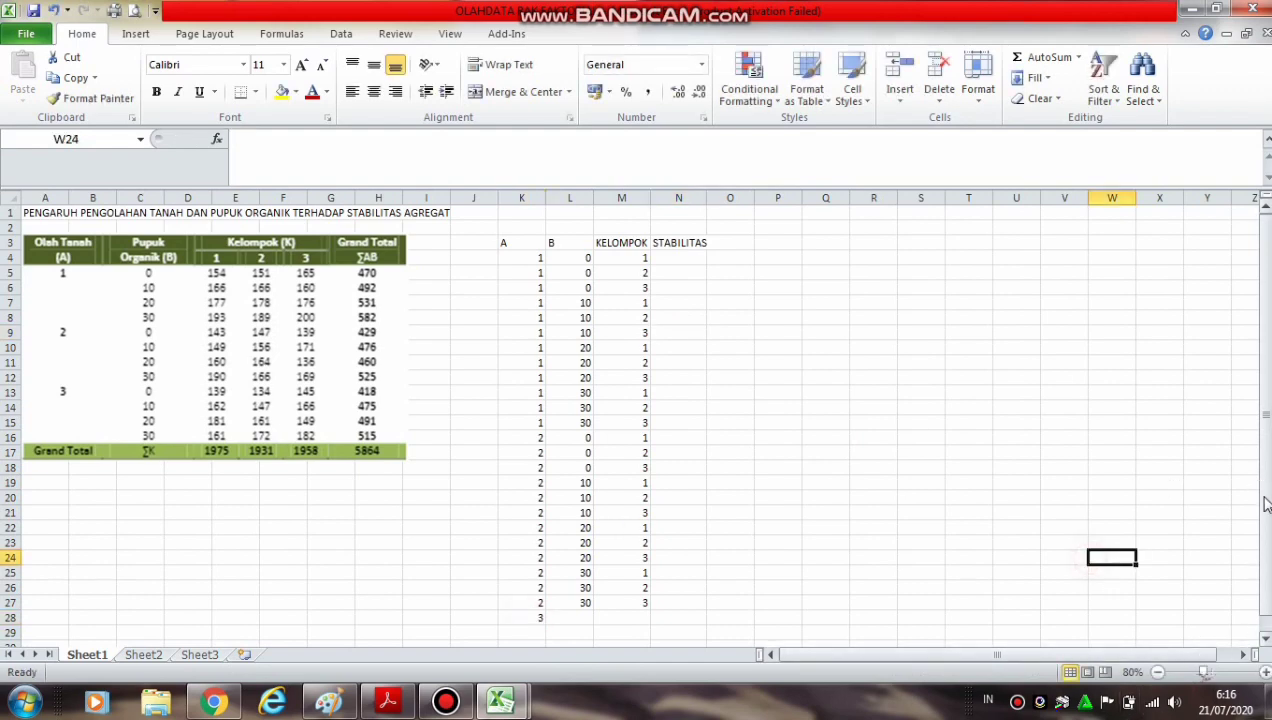
pyautogui.moveTo(1266, 555); pyautogui.dragTo(1270, 570)
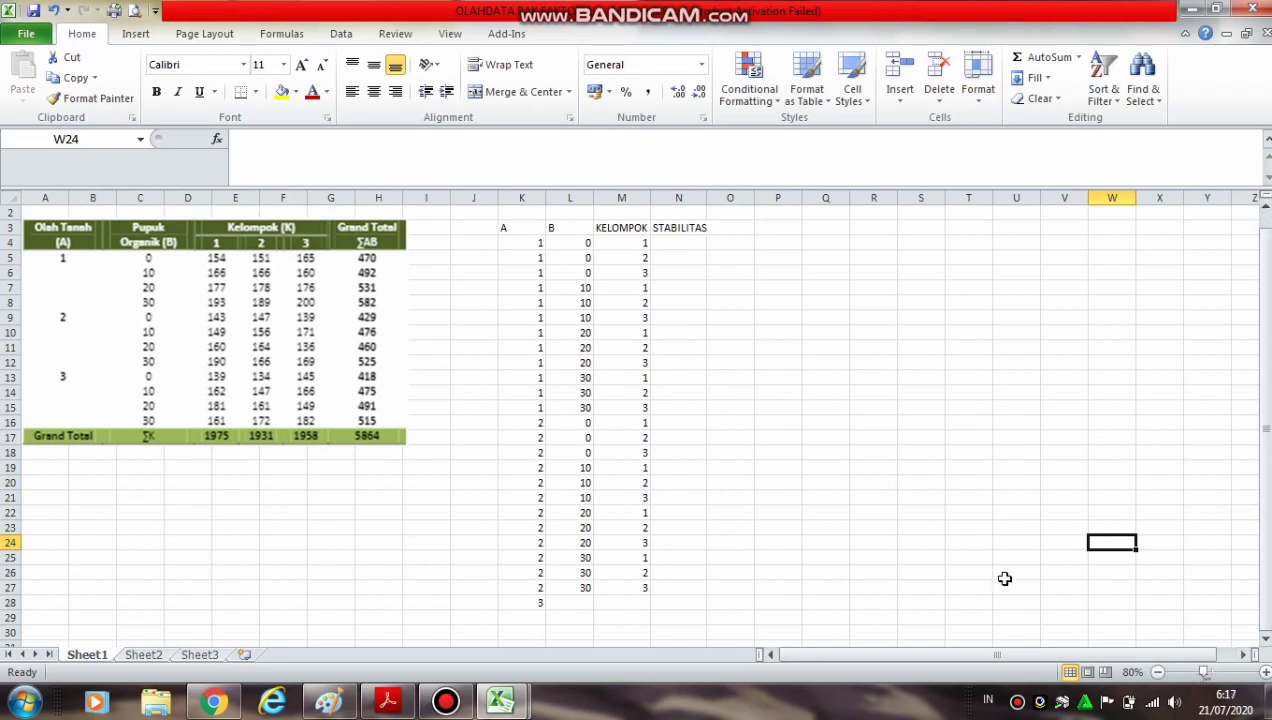
pyautogui.click(1158, 672)
pyautogui.click(1158, 672)
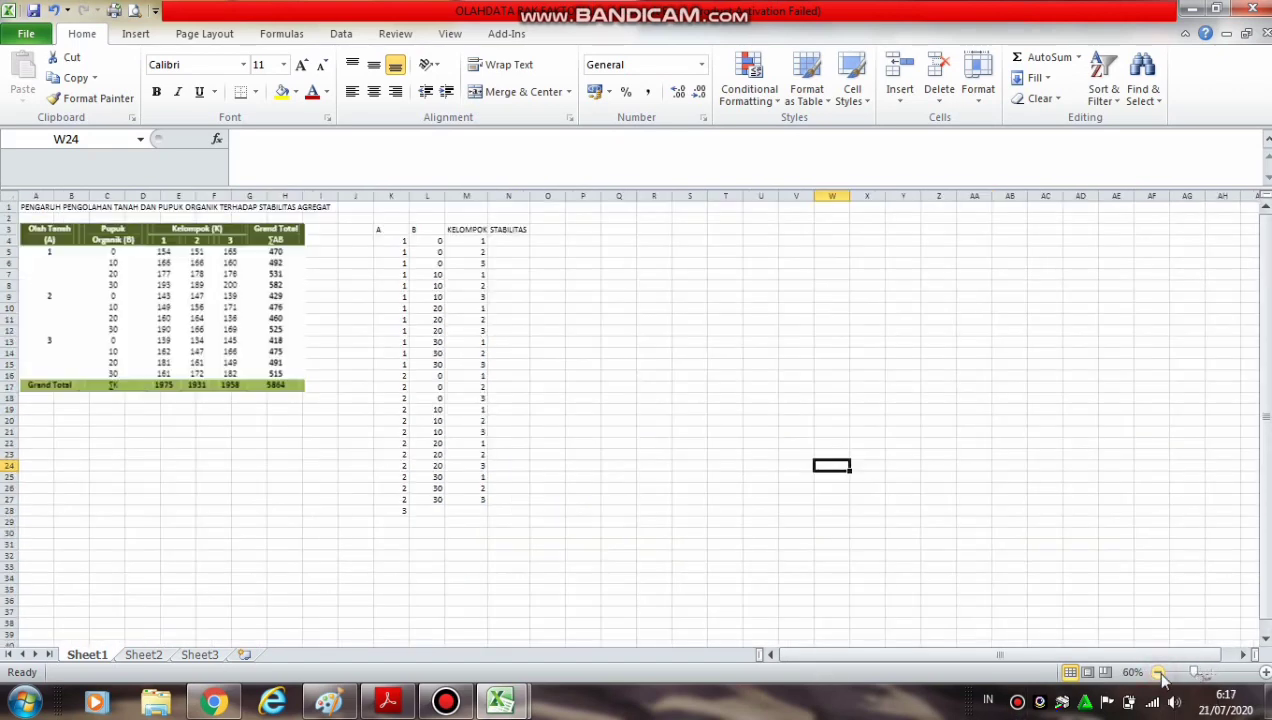
pyautogui.click(406, 514)
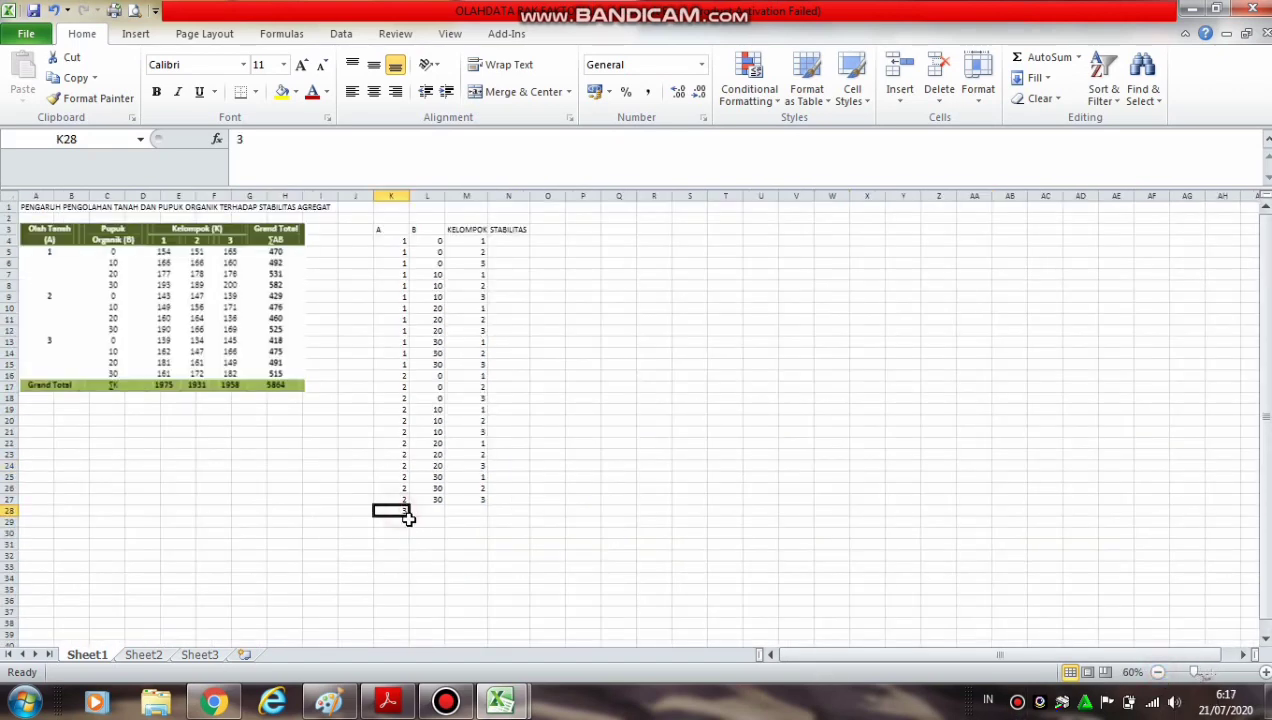
pyautogui.moveTo(409, 516); pyautogui.dragTo(417, 643)
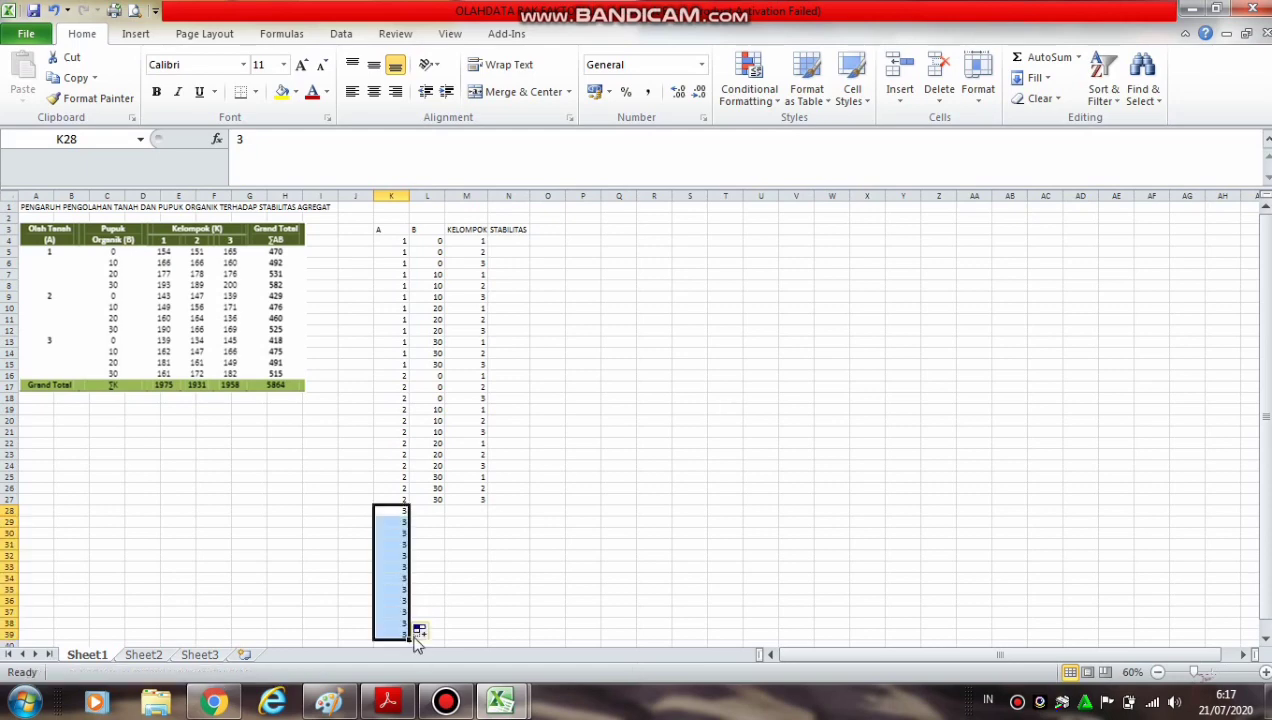
# Copy the fertilizer and KELOMPOK values in L4:M15 together and paste them into L28:M39
pyautogui.moveTo(428, 242); pyautogui.dragTo(482, 360)
pyautogui.hotkey('ctrl', 'c')
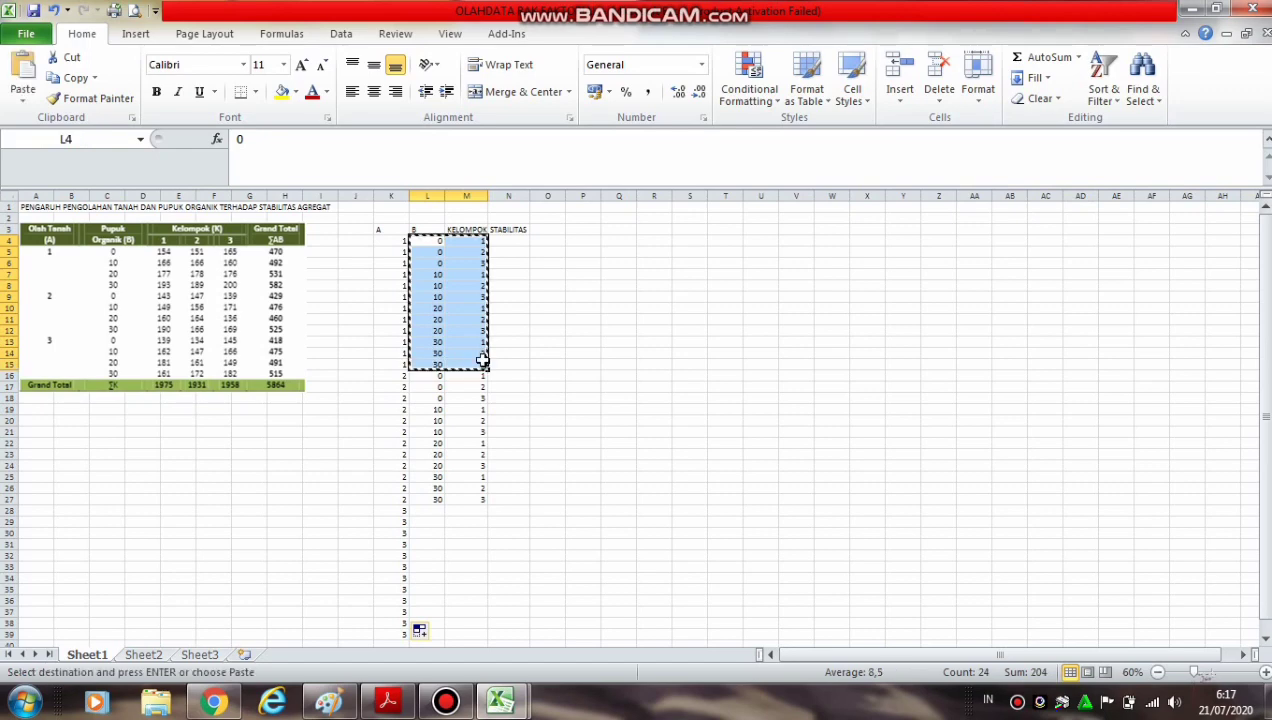
pyautogui.click(428, 513)
pyautogui.hotkey('ctrl', 'v')
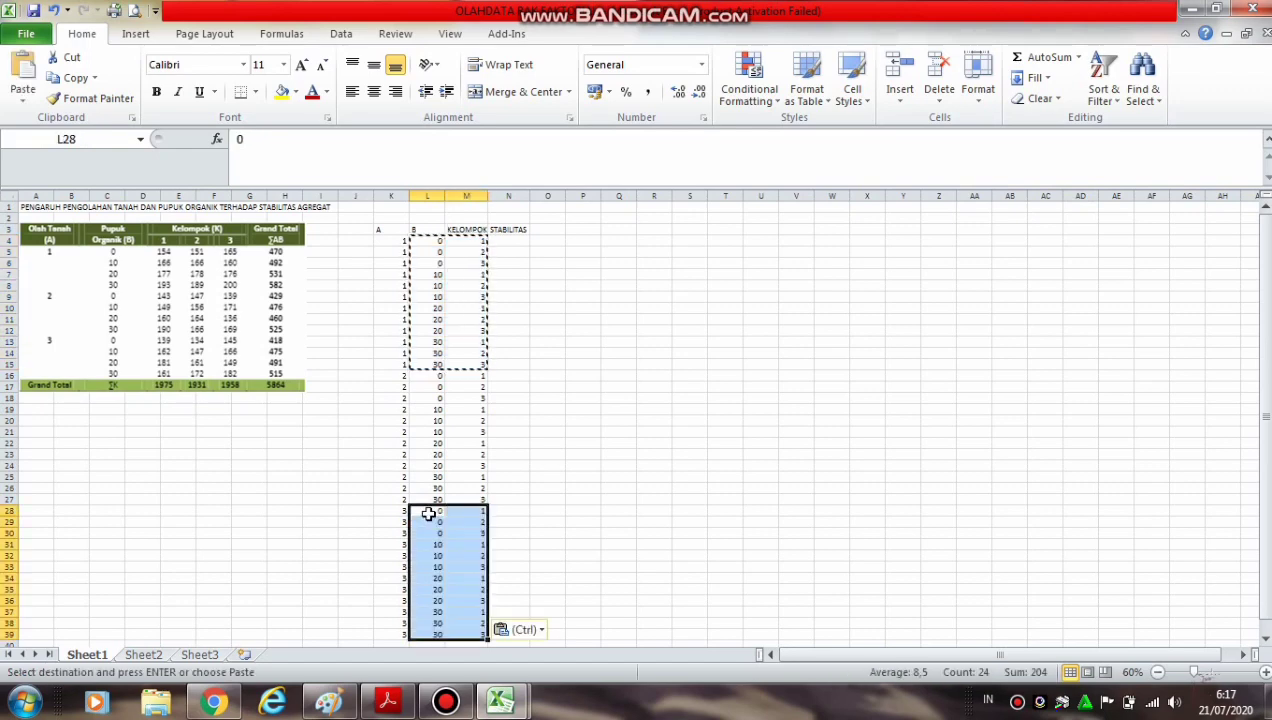
pyautogui.click(667, 456)
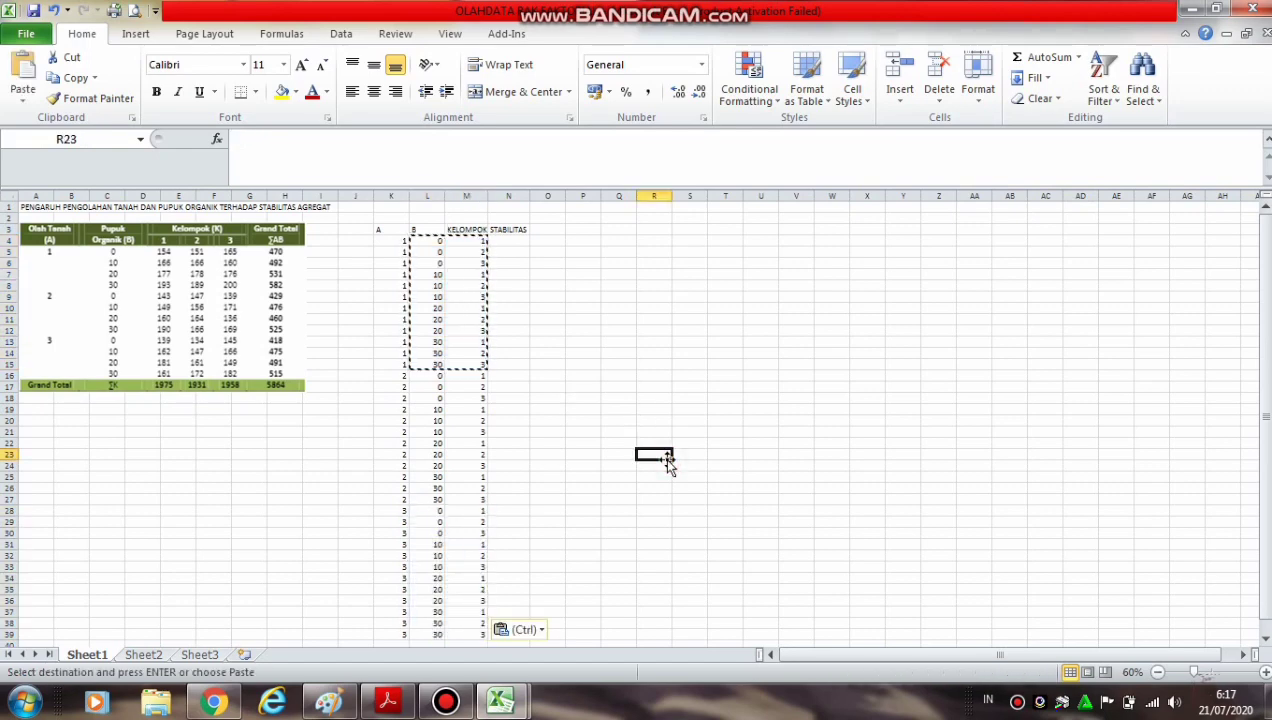
# Enter the stability values 154, 151 and 165 in cells N4, N5 and N6 under STABILITAS
pyautogui.click(1265, 672)
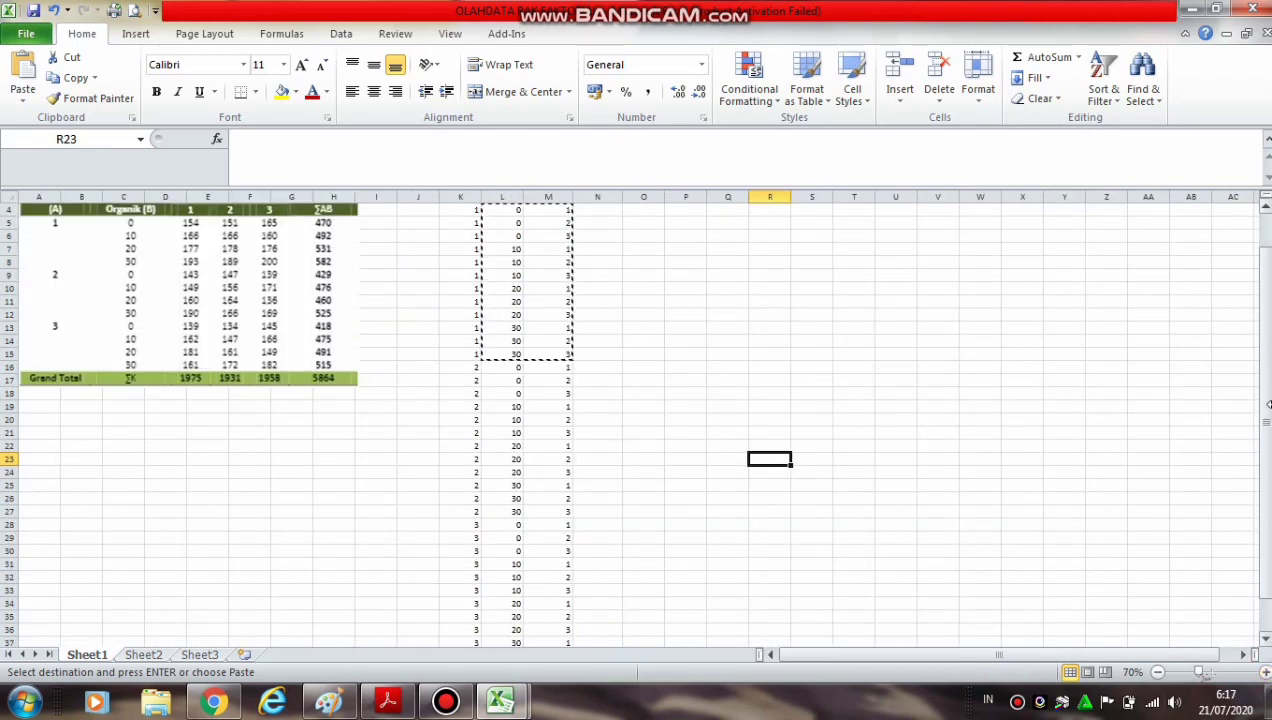
pyautogui.moveTo(1259, 432); pyautogui.dragTo(1258, 327)
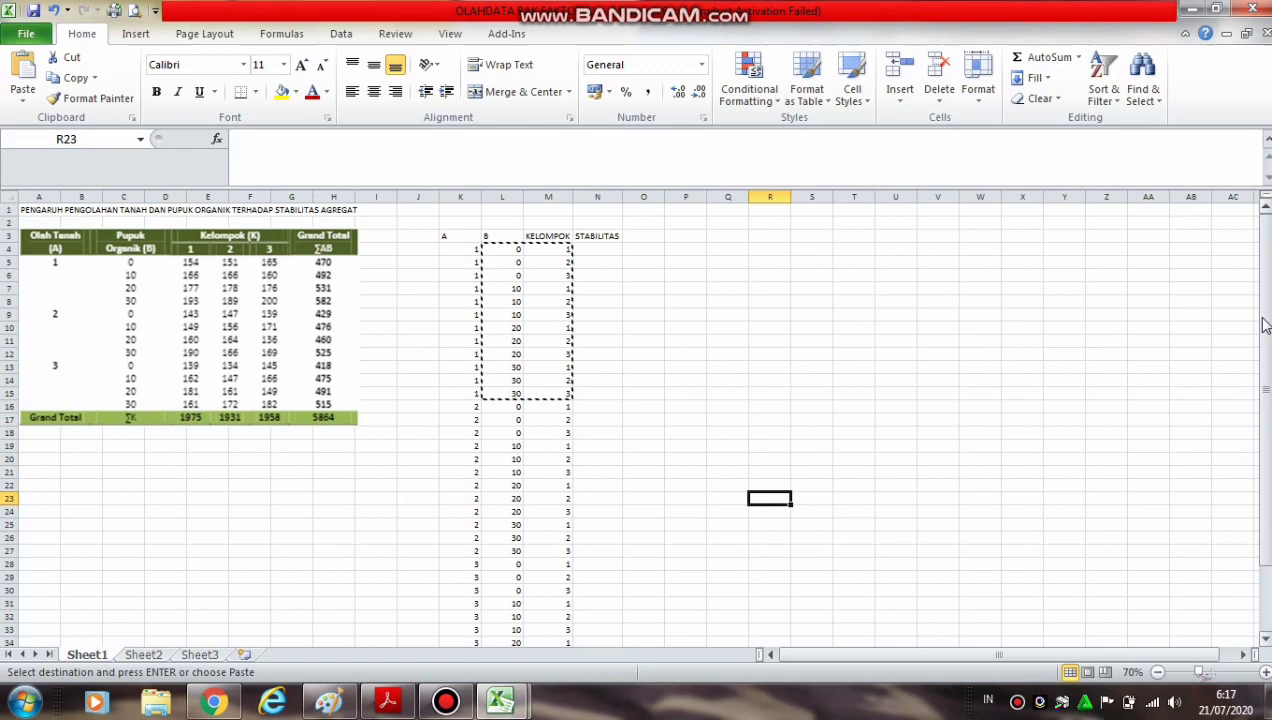
pyautogui.click(731, 322)
pyautogui.hotkey('ctrl', 'Up')
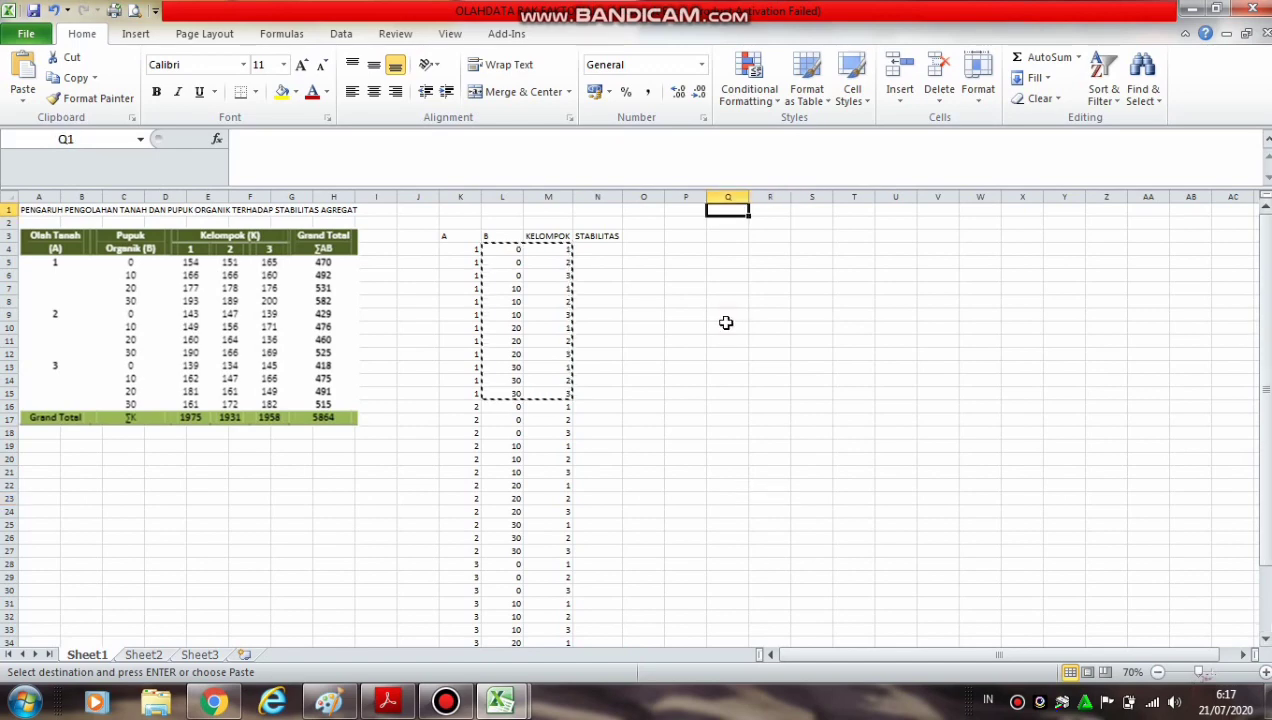
pyautogui.click(1265, 672)
pyautogui.click(1265, 672)
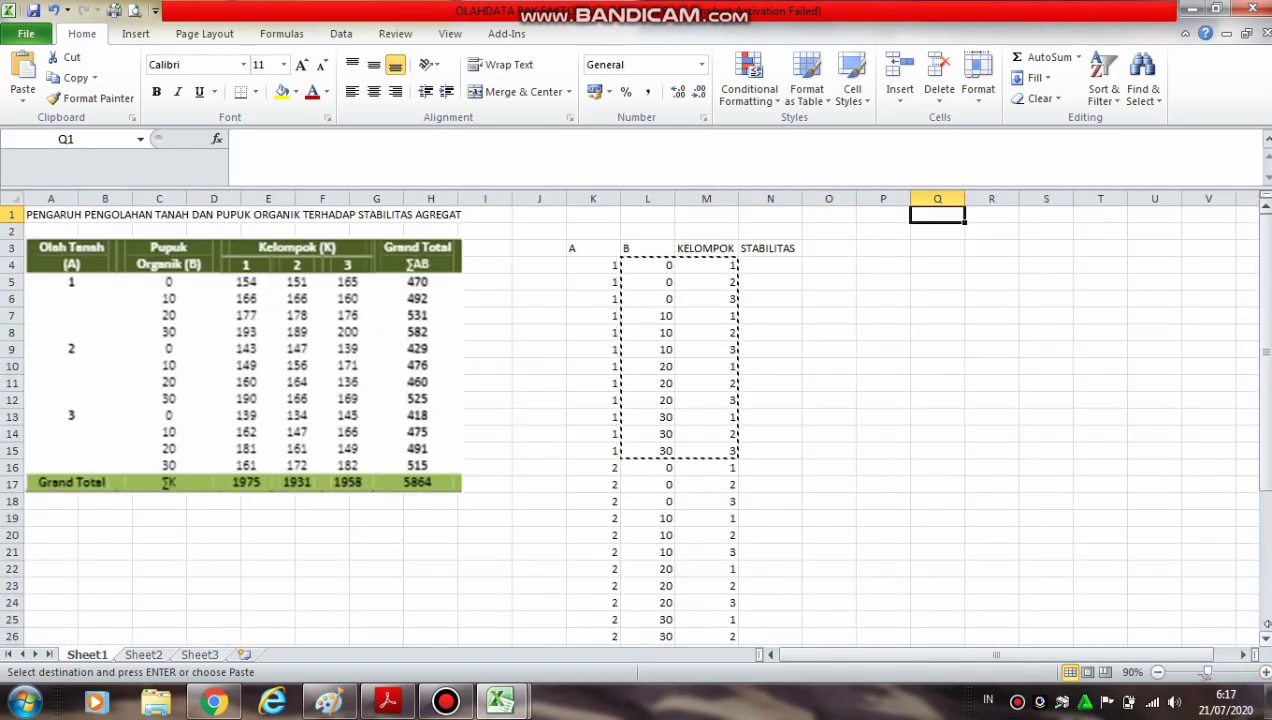
pyautogui.click(770, 263)
pyautogui.press('BackSpace')
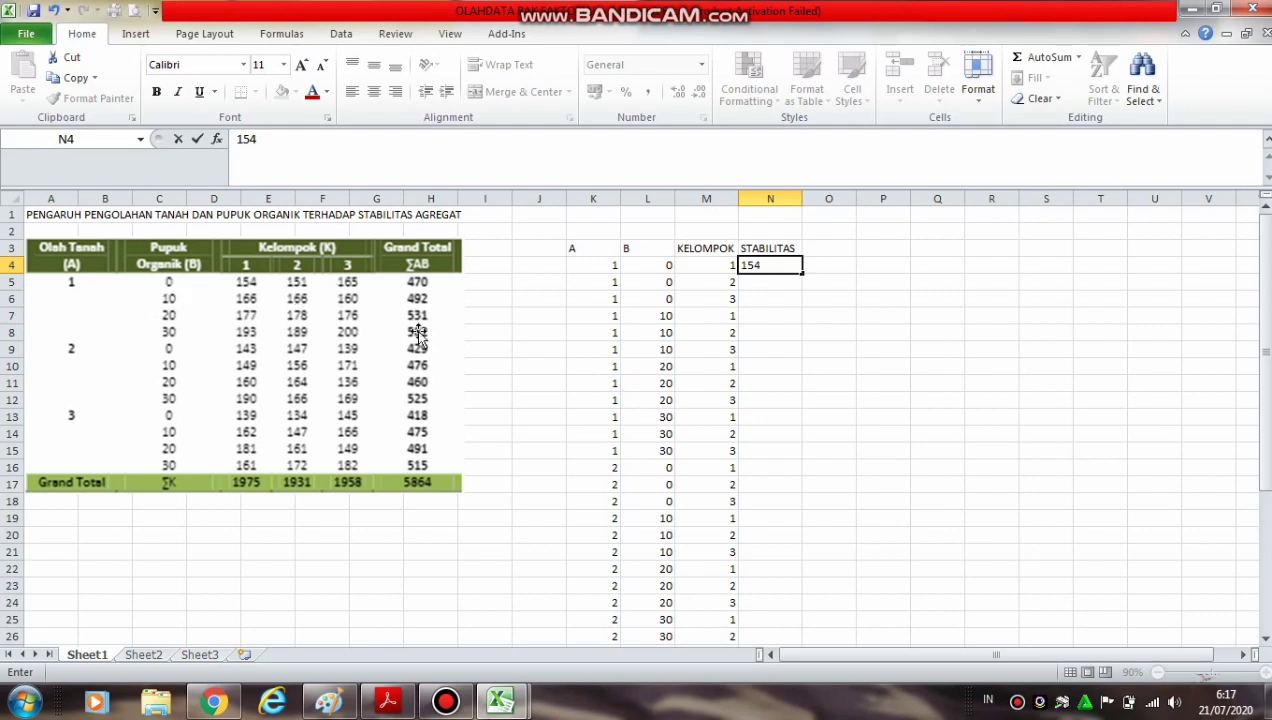
pyautogui.press('Return')
pyautogui.write('151')
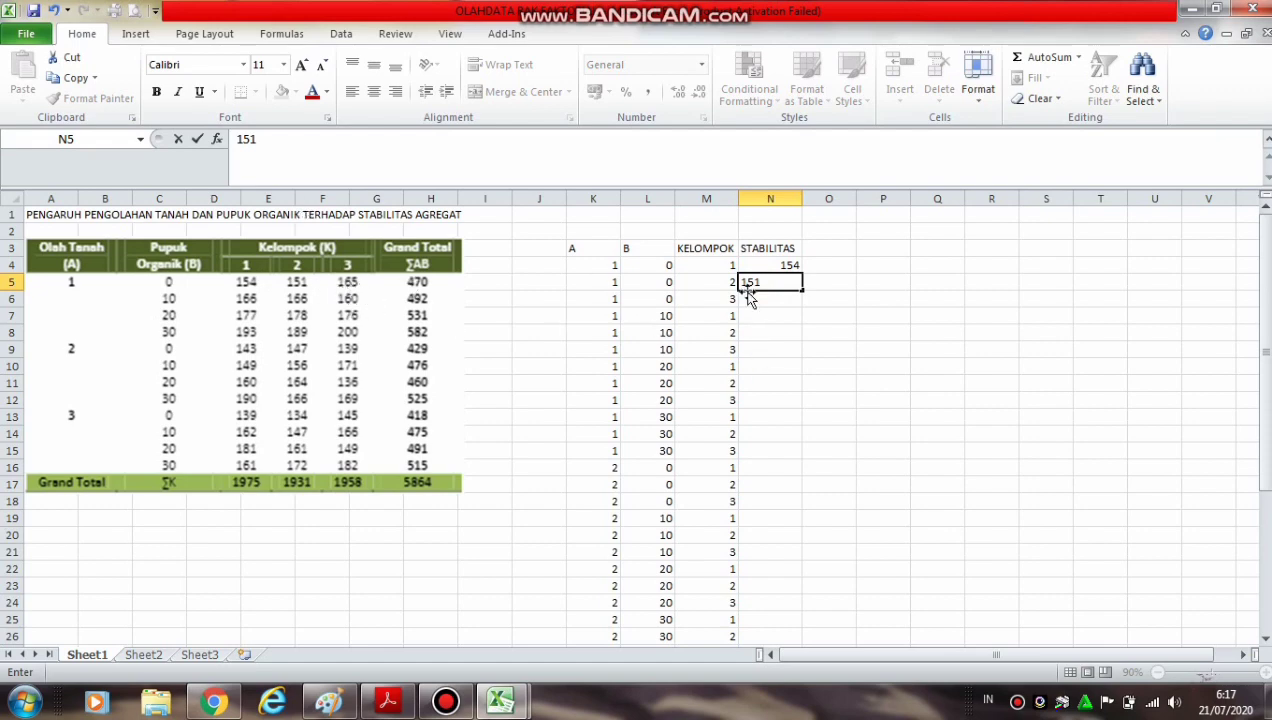
pyautogui.press('Return')
pyautogui.write('165')
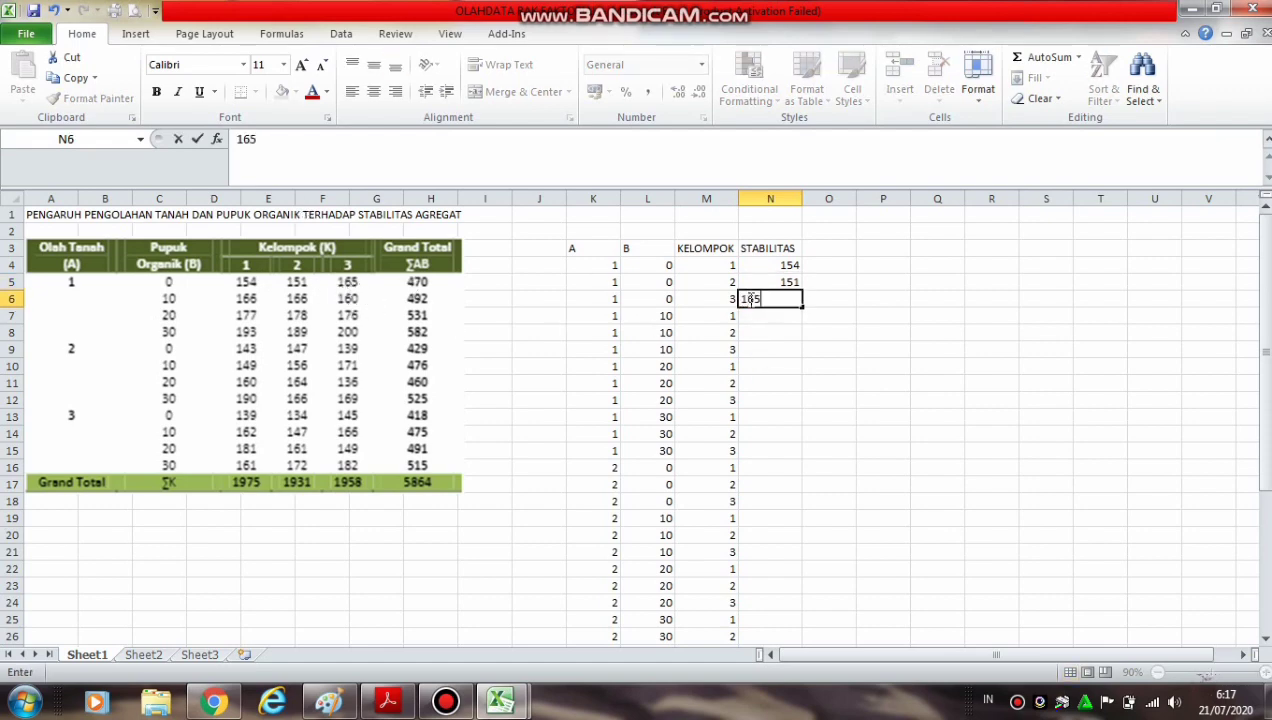
pyautogui.click(917, 375)
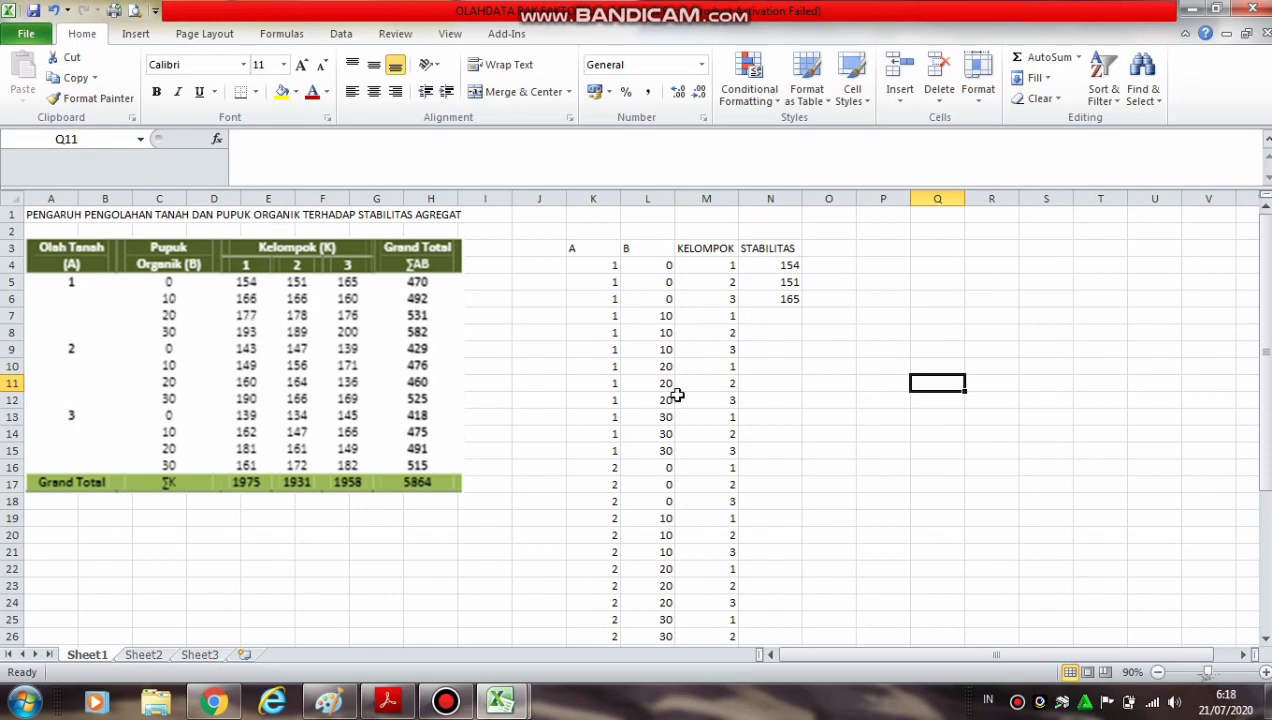
# Enter the stability values 166, 166 and 160 in cells N7, N8 and N9 under STABILITAS
pyautogui.click(768, 314)
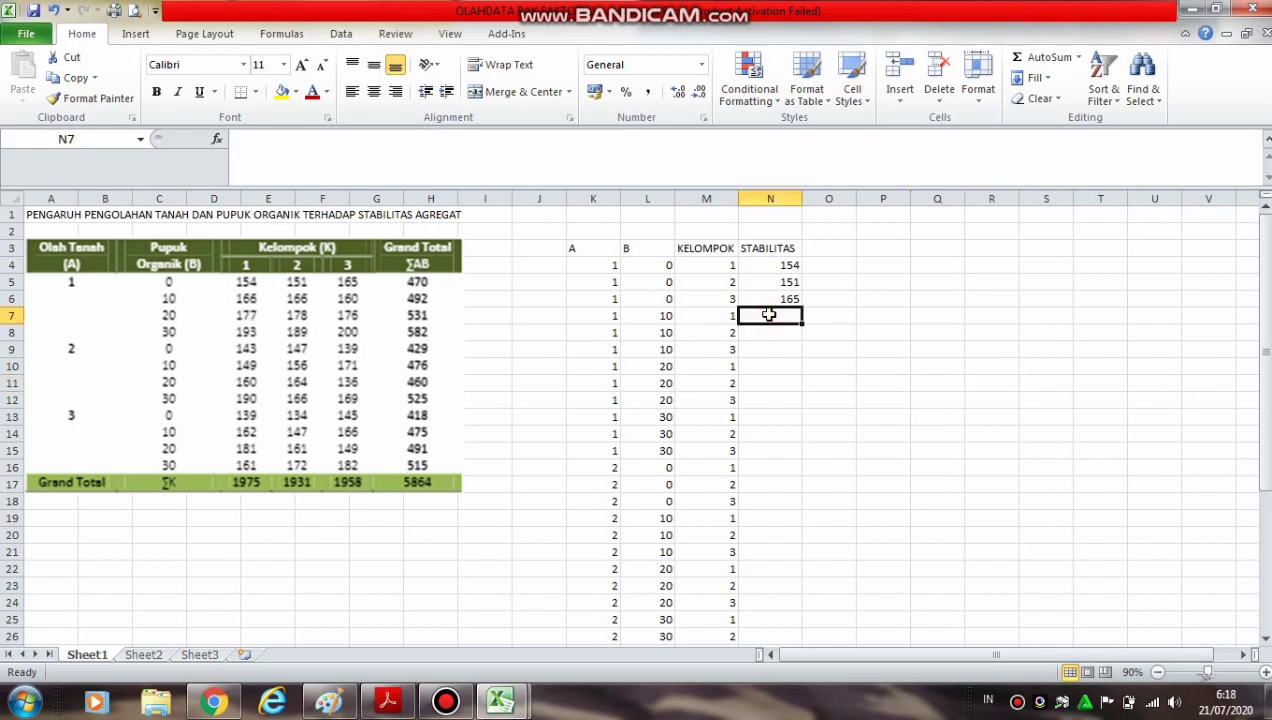
pyautogui.write('166')
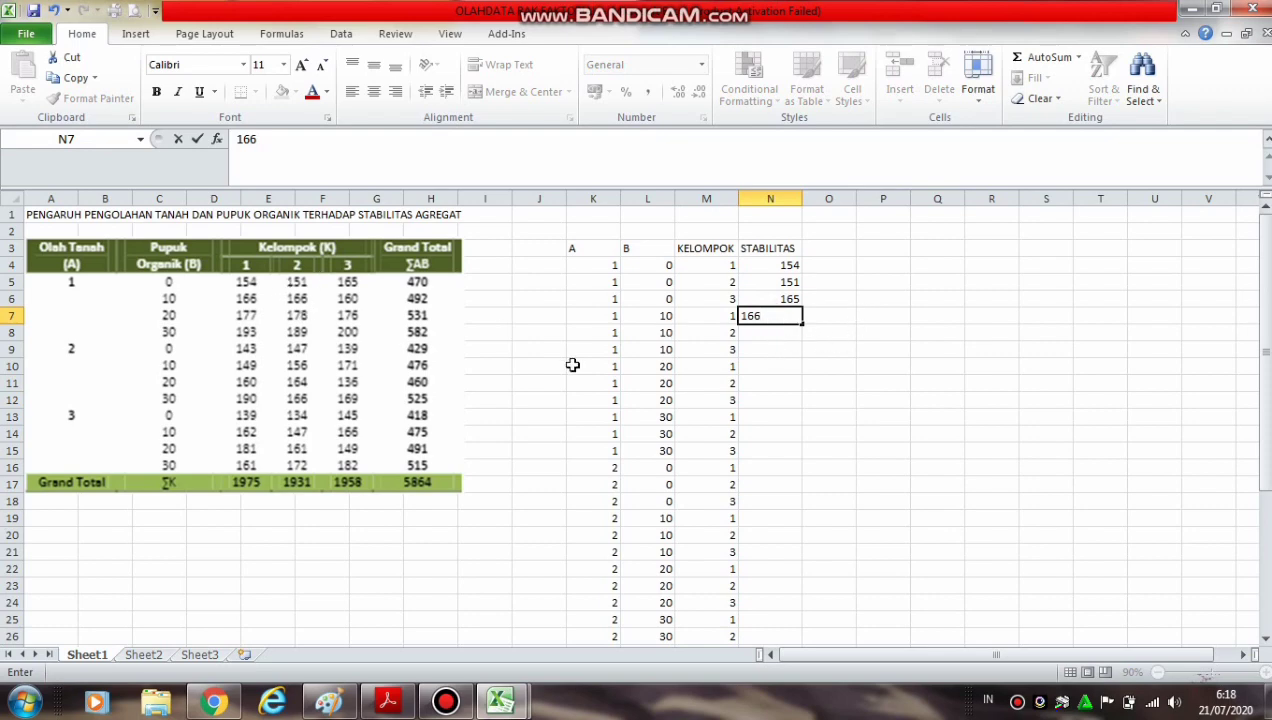
pyautogui.press('Return')
pyautogui.write('166')
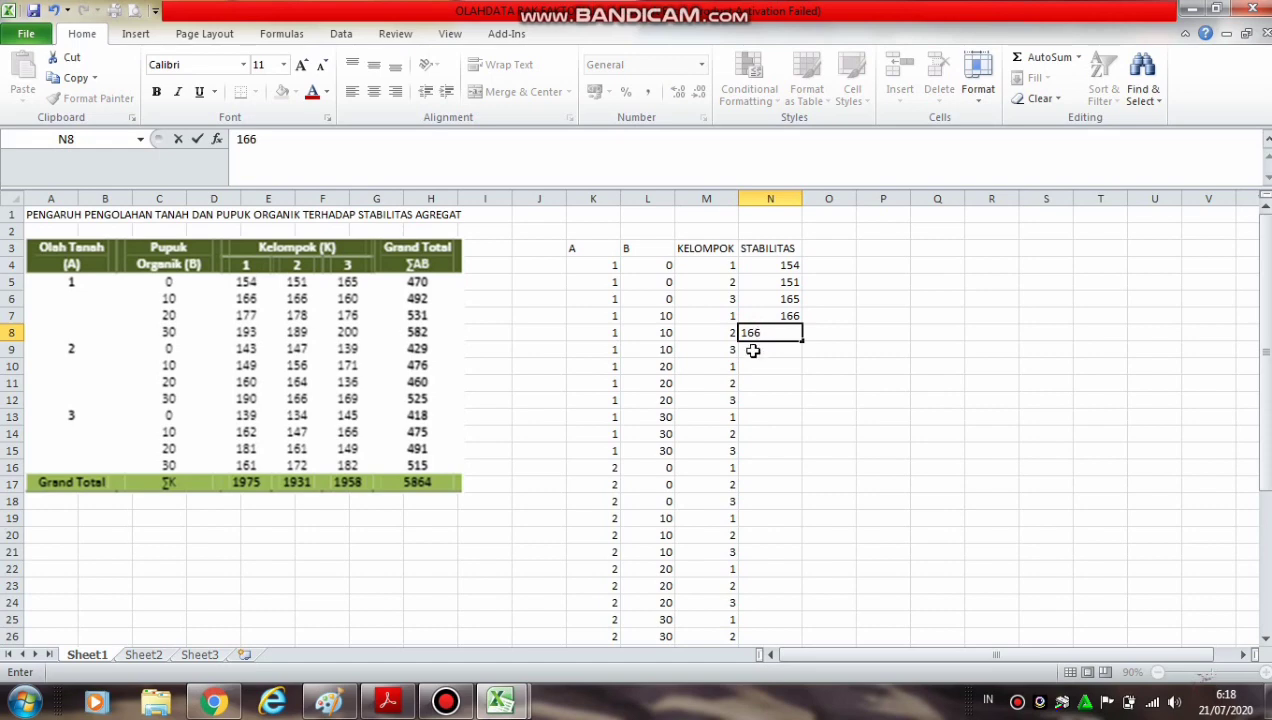
pyautogui.press('Return')
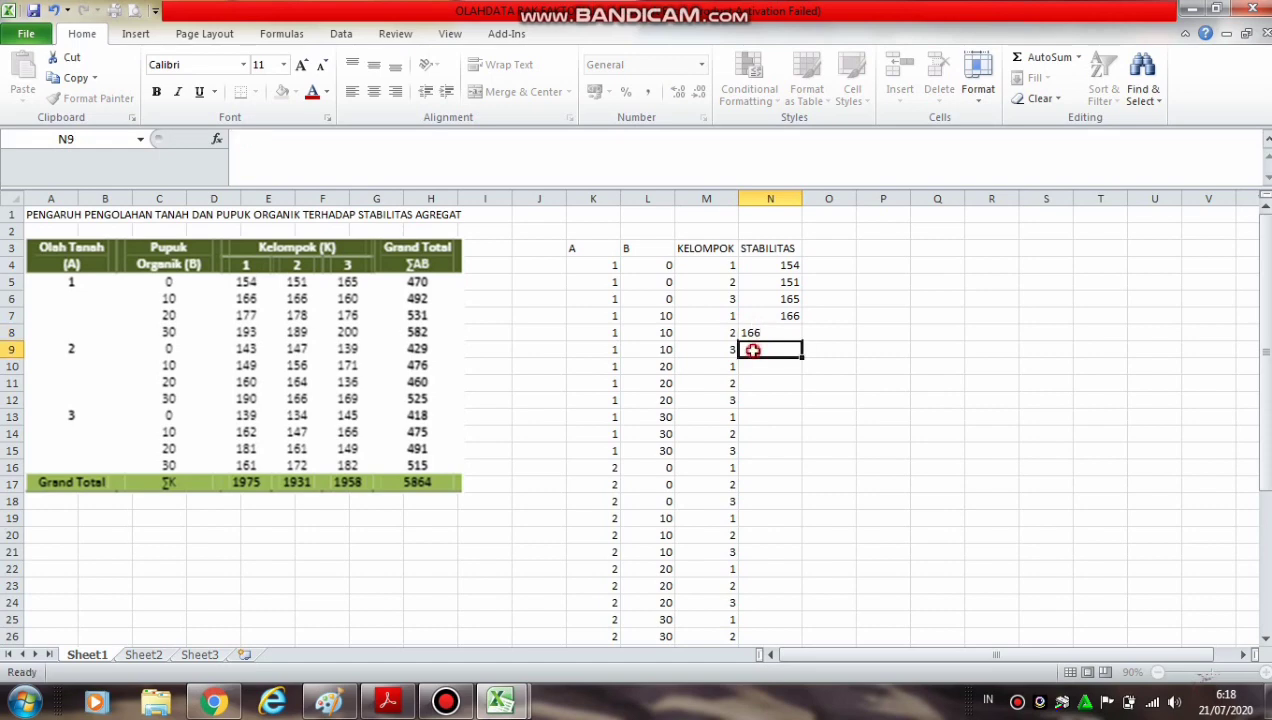
pyautogui.write('160')
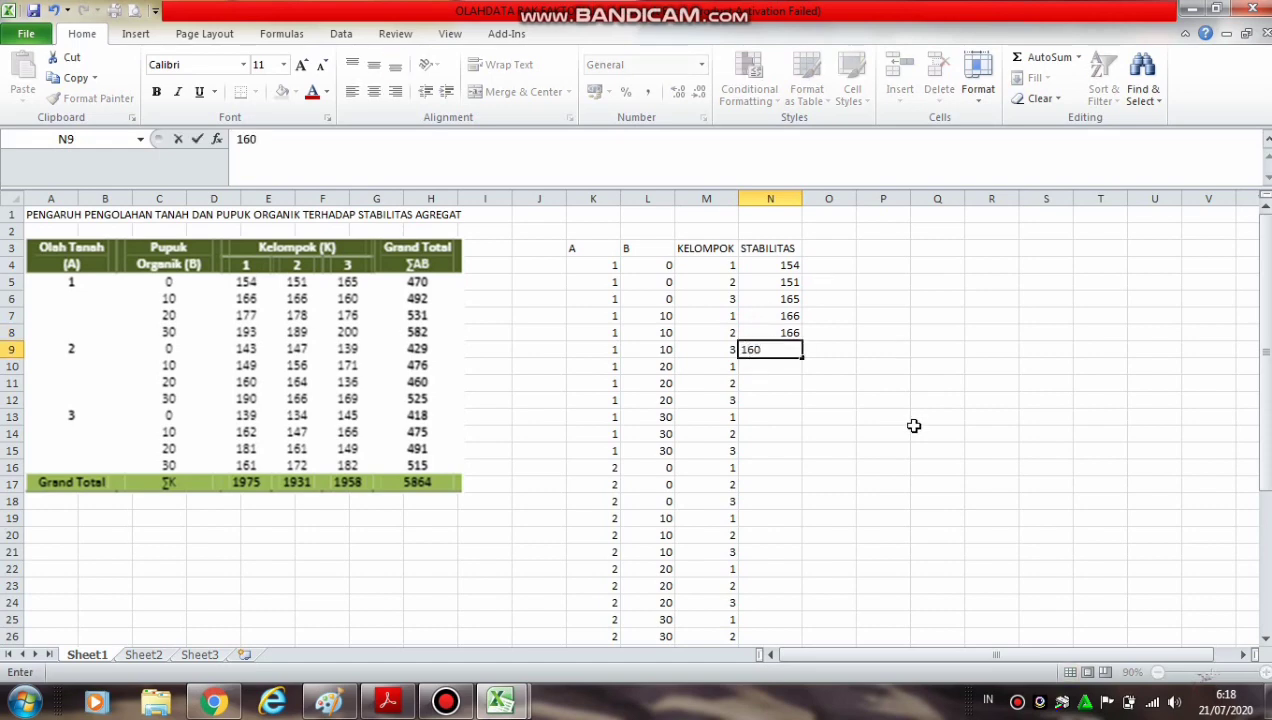
pyautogui.click(914, 426)
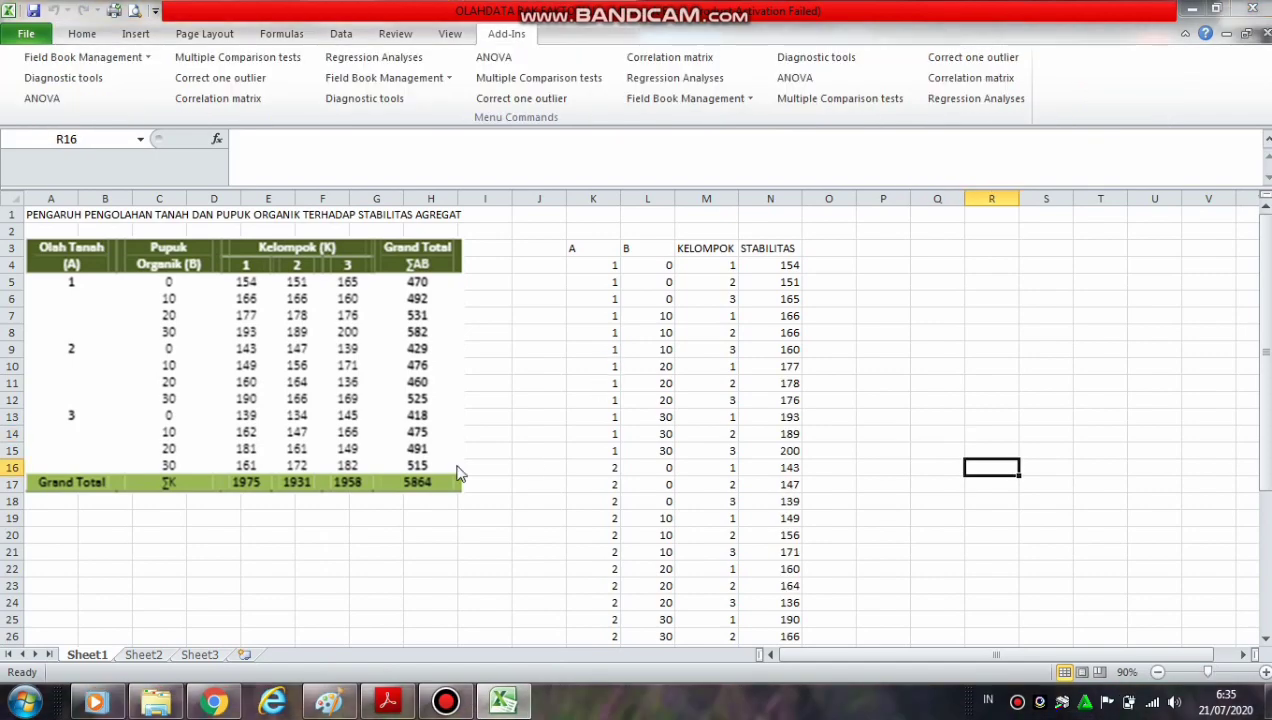
pyautogui.press('F12')
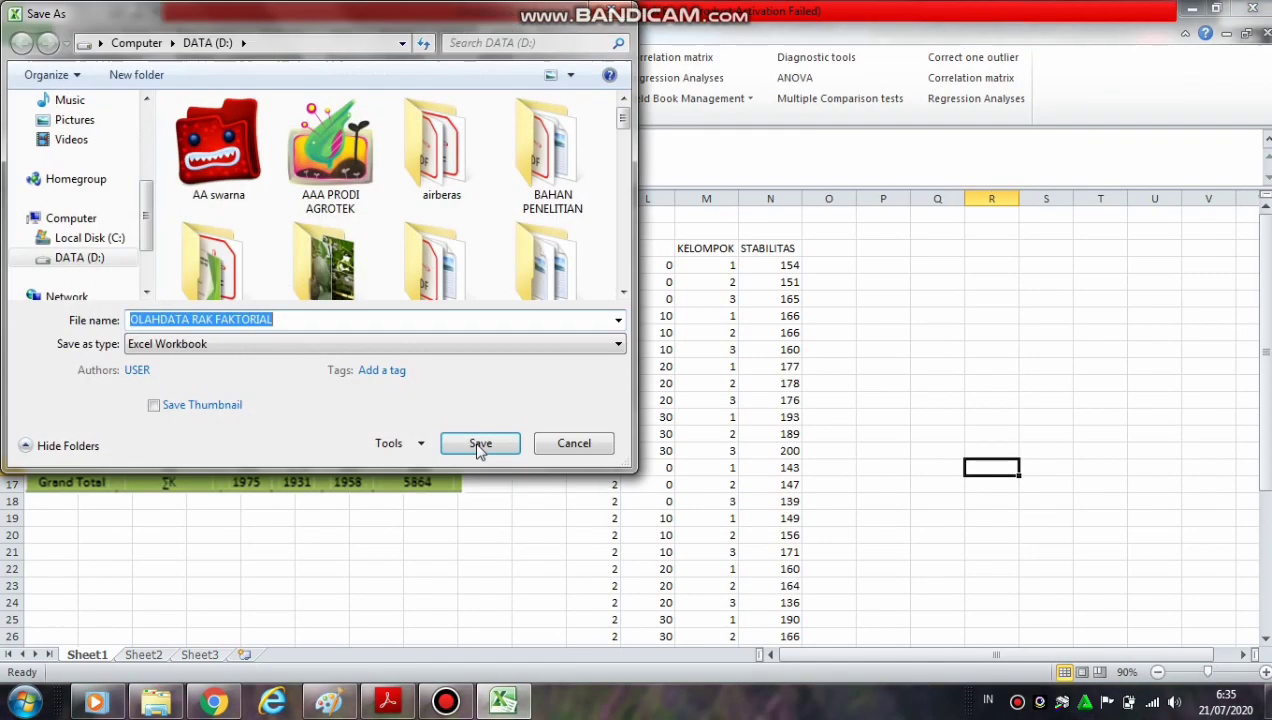
pyautogui.click(588, 442)
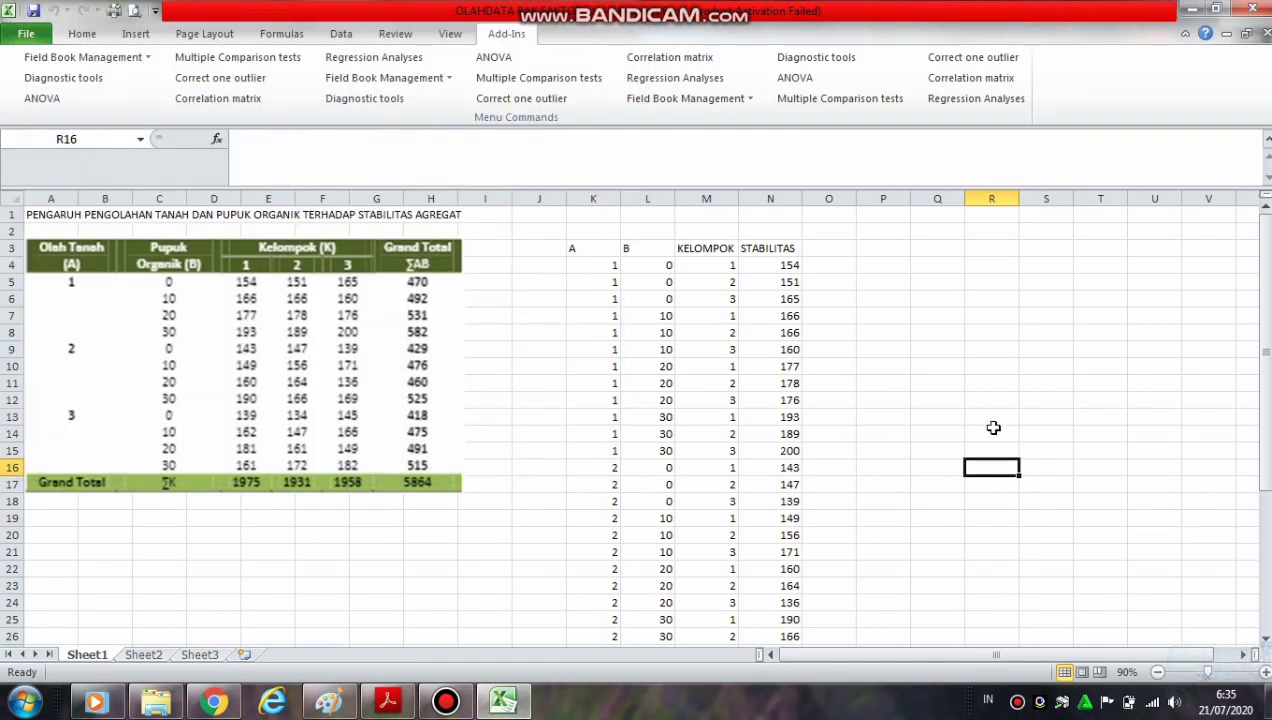
pyautogui.moveTo(1266, 400); pyautogui.dragTo(1268, 523)
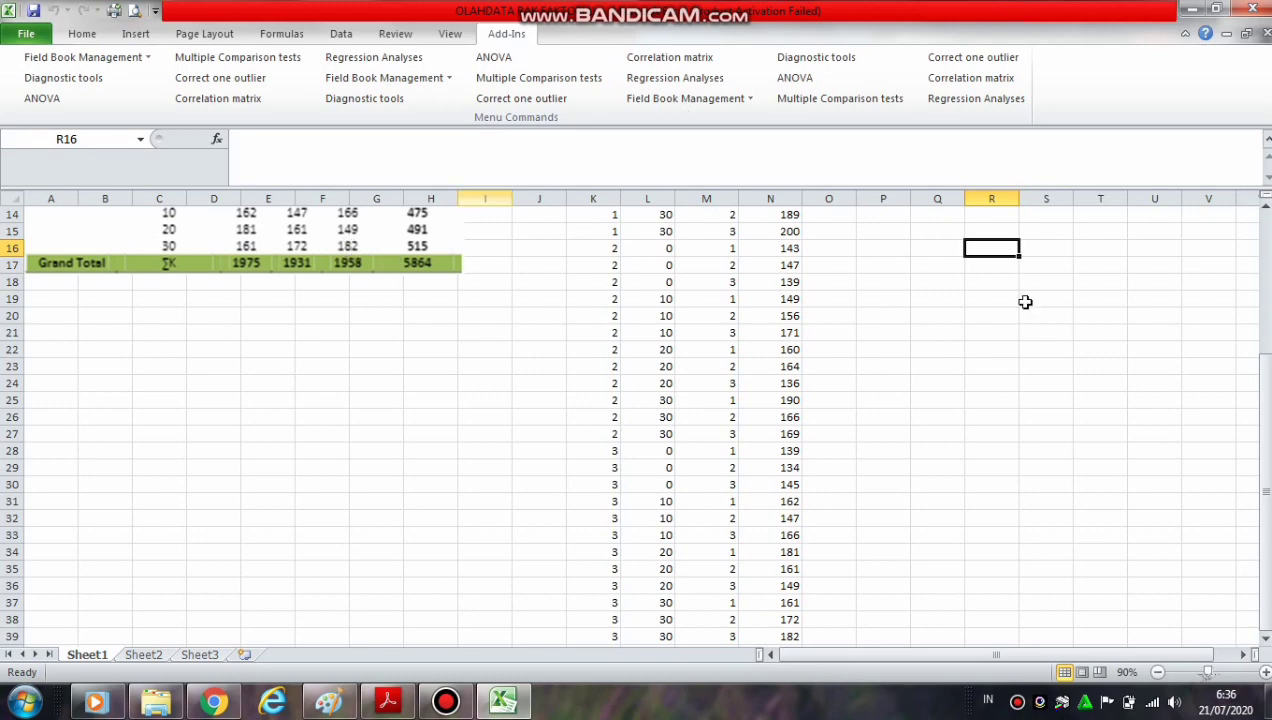
pyautogui.moveTo(1265, 463); pyautogui.dragTo(1265, 295)
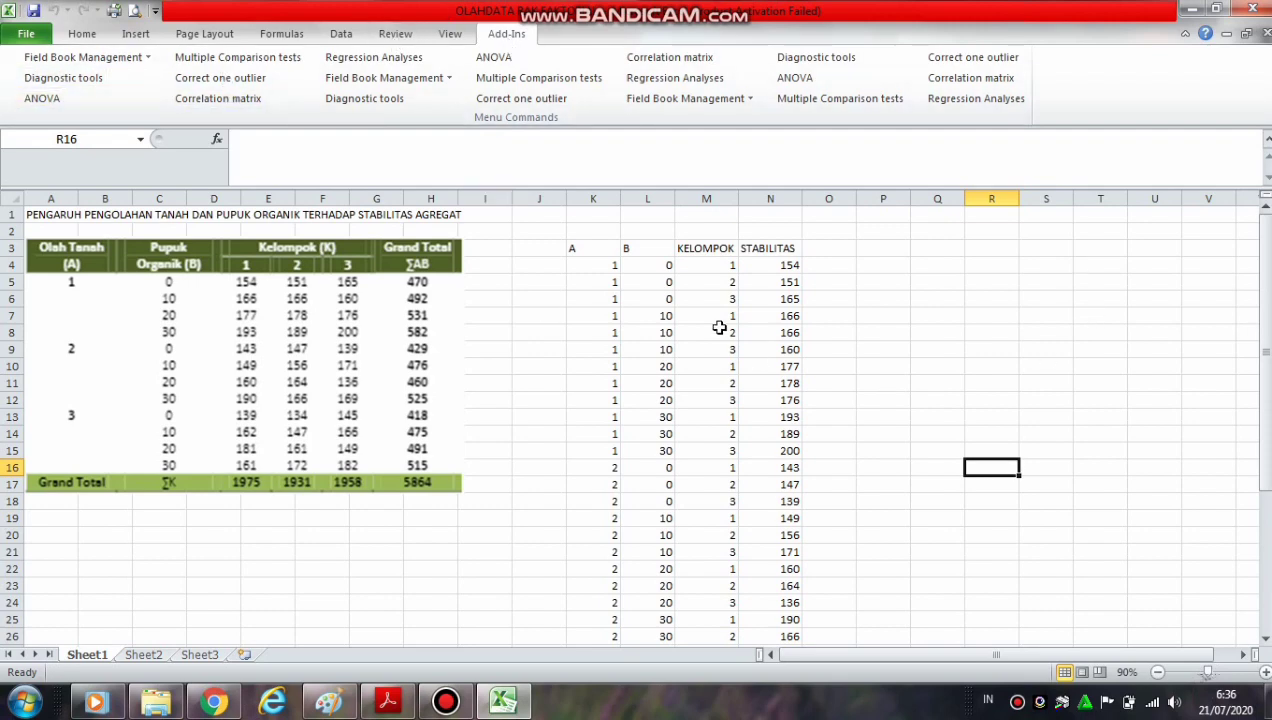
# Clear the open windows to reach the desktop, reopen DSAASTAT from its shortcut and dismiss its information window
pyautogui.click(1197, 10)
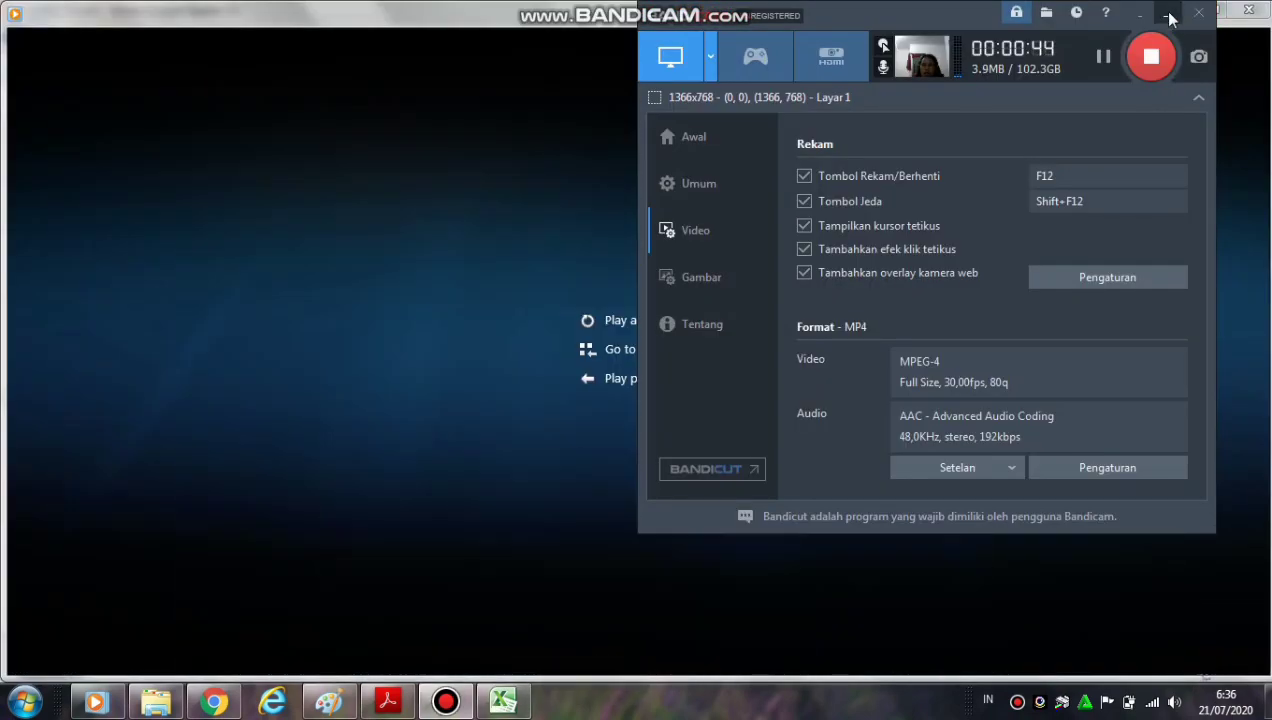
pyautogui.click(1169, 14)
pyautogui.click(1188, 12)
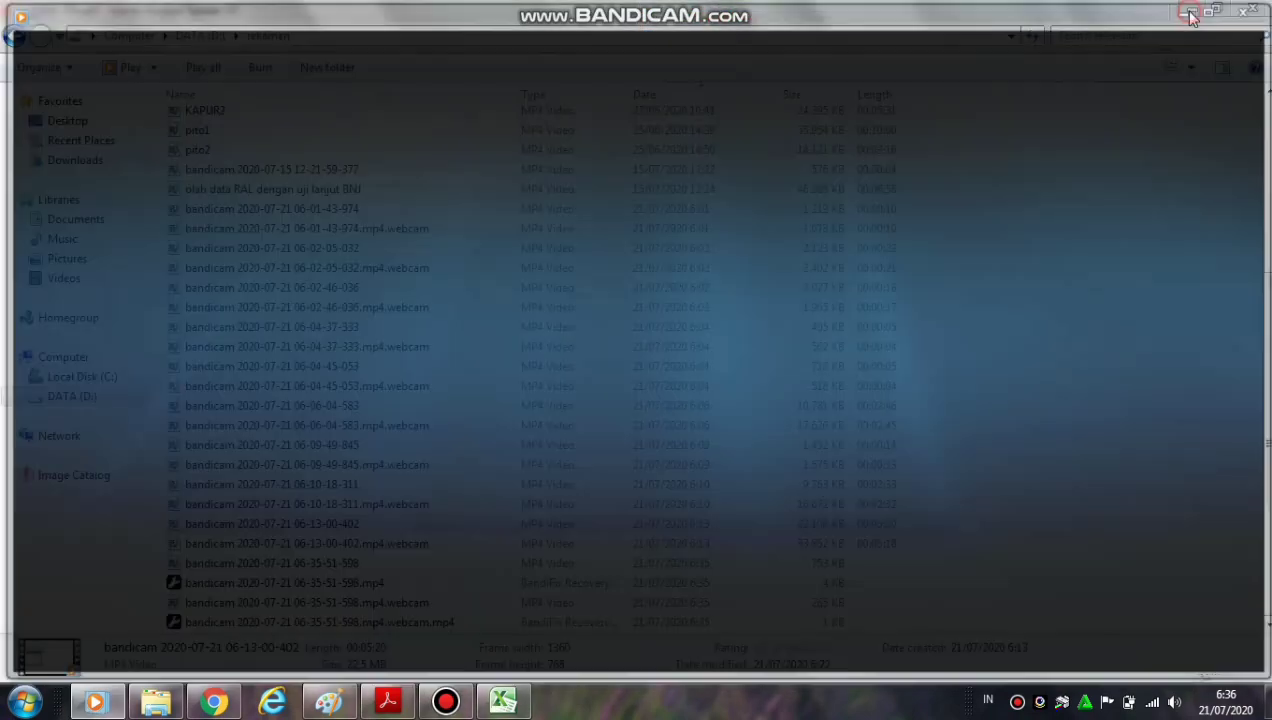
pyautogui.click(1189, 12)
pyautogui.click(1191, 14)
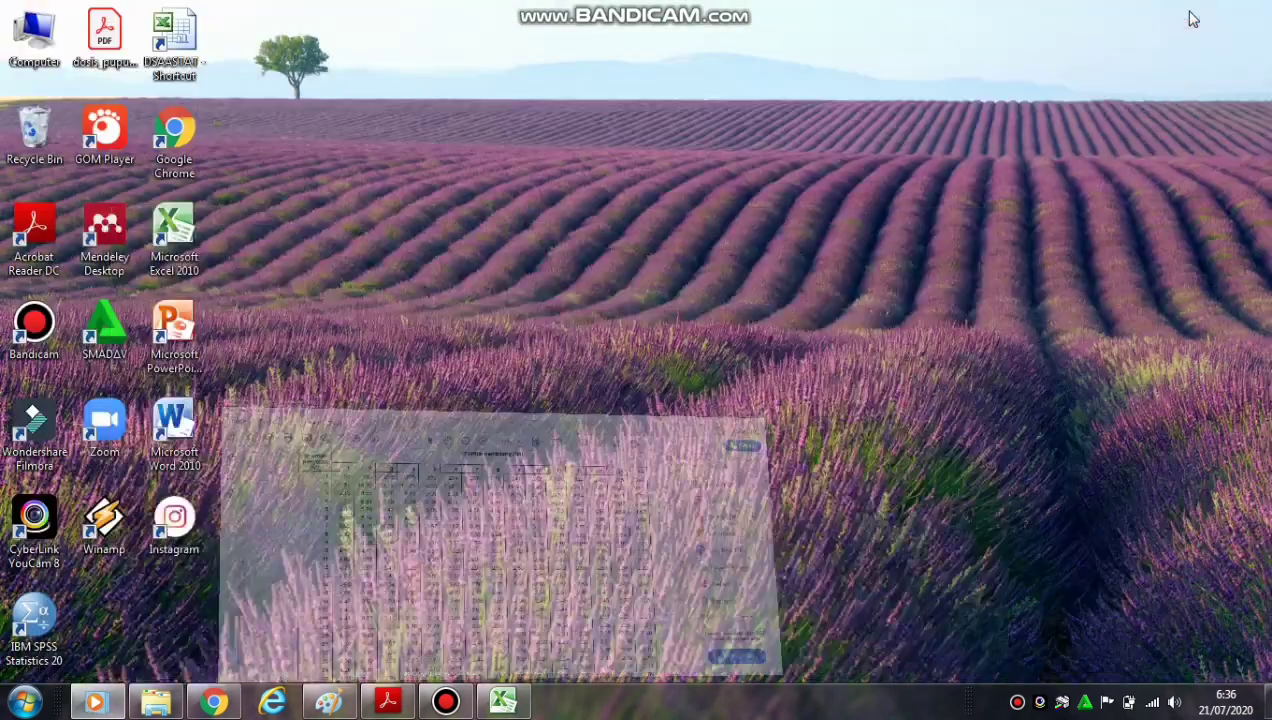
pyautogui.doubleClick(172, 45)
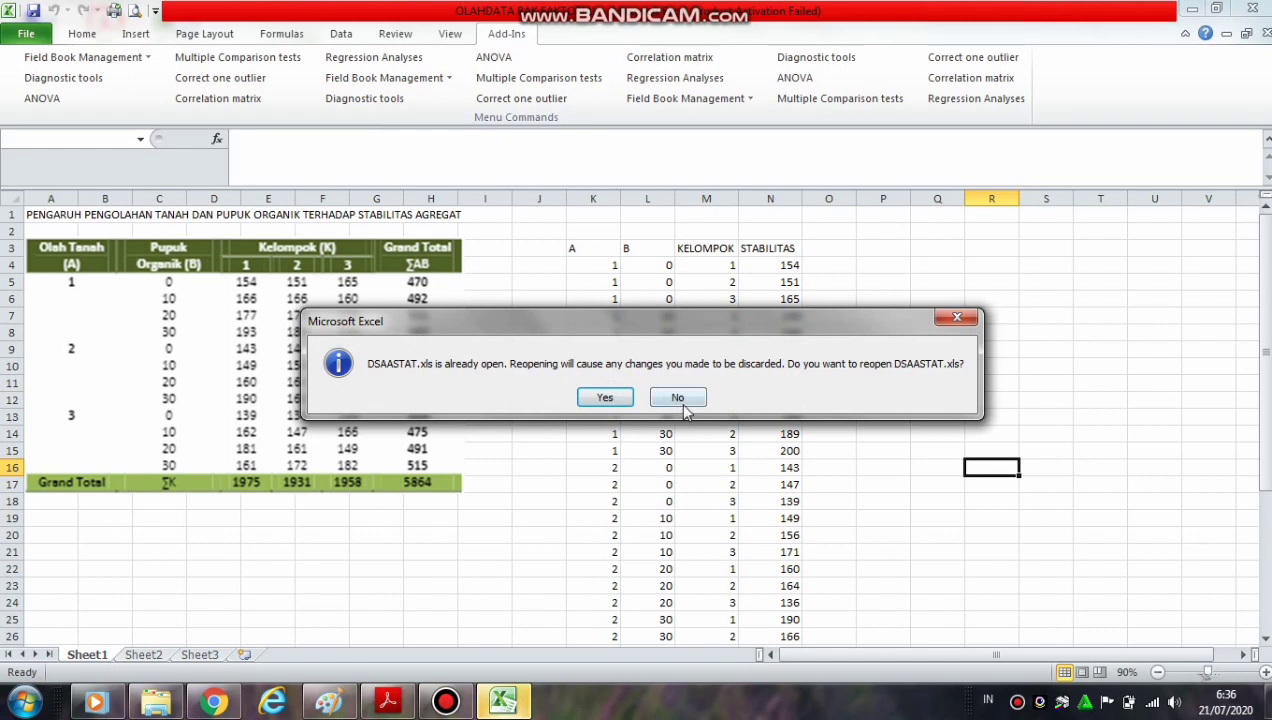
pyautogui.click(605, 398)
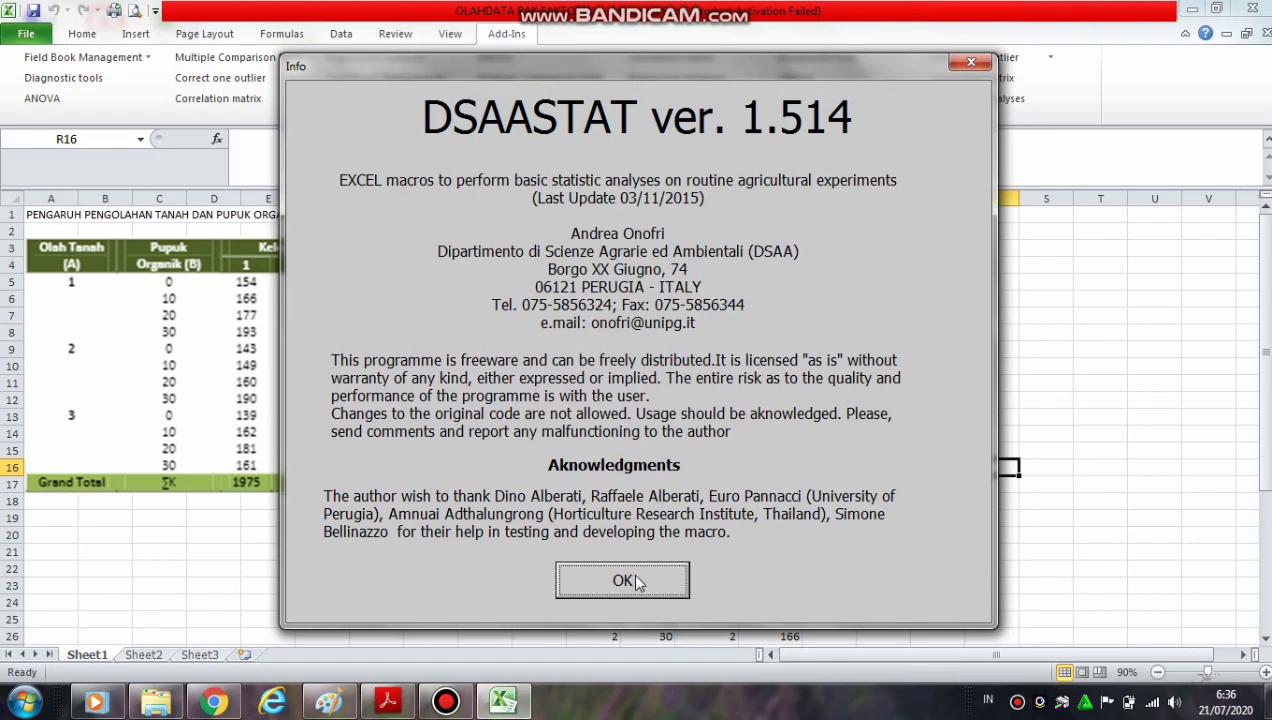
pyautogui.click(624, 581)
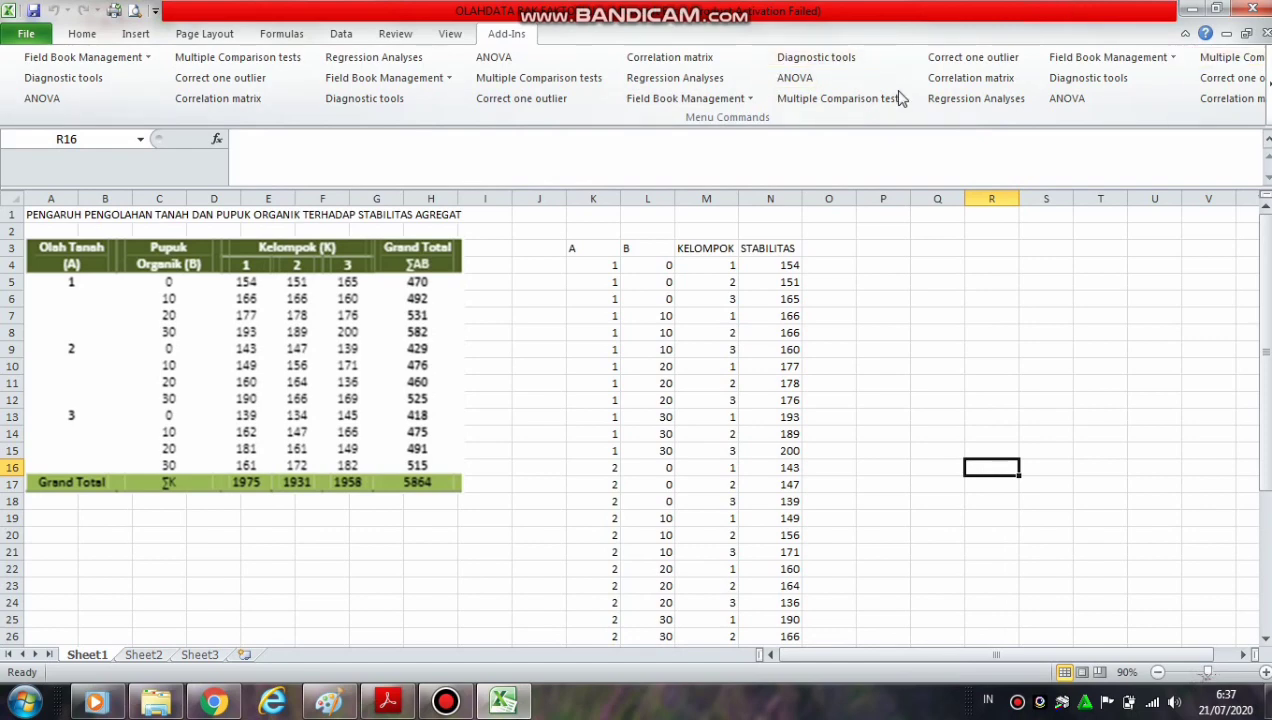
# Start the DSAASTAT ANOVA with K3:N39, including the column labels, as the data to analyse
pyautogui.click(40, 99)
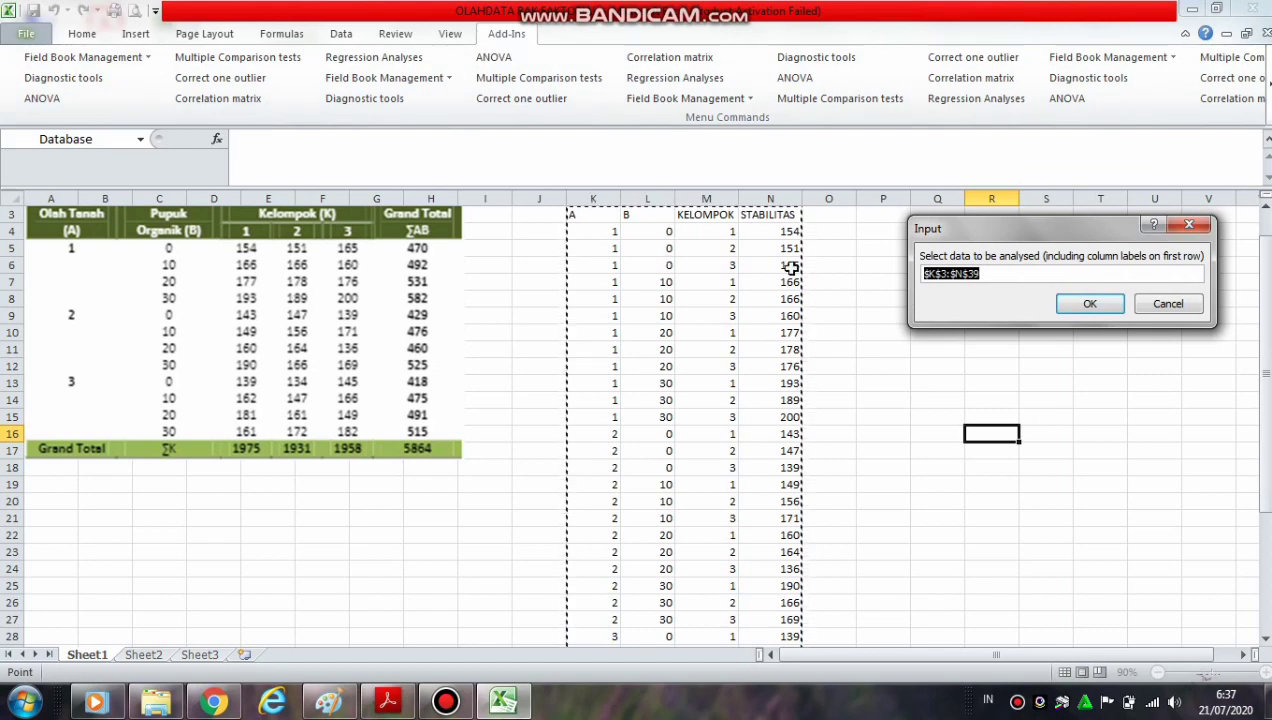
pyautogui.moveTo(576, 213); pyautogui.dragTo(780, 614)
pyautogui.click(1082, 305)
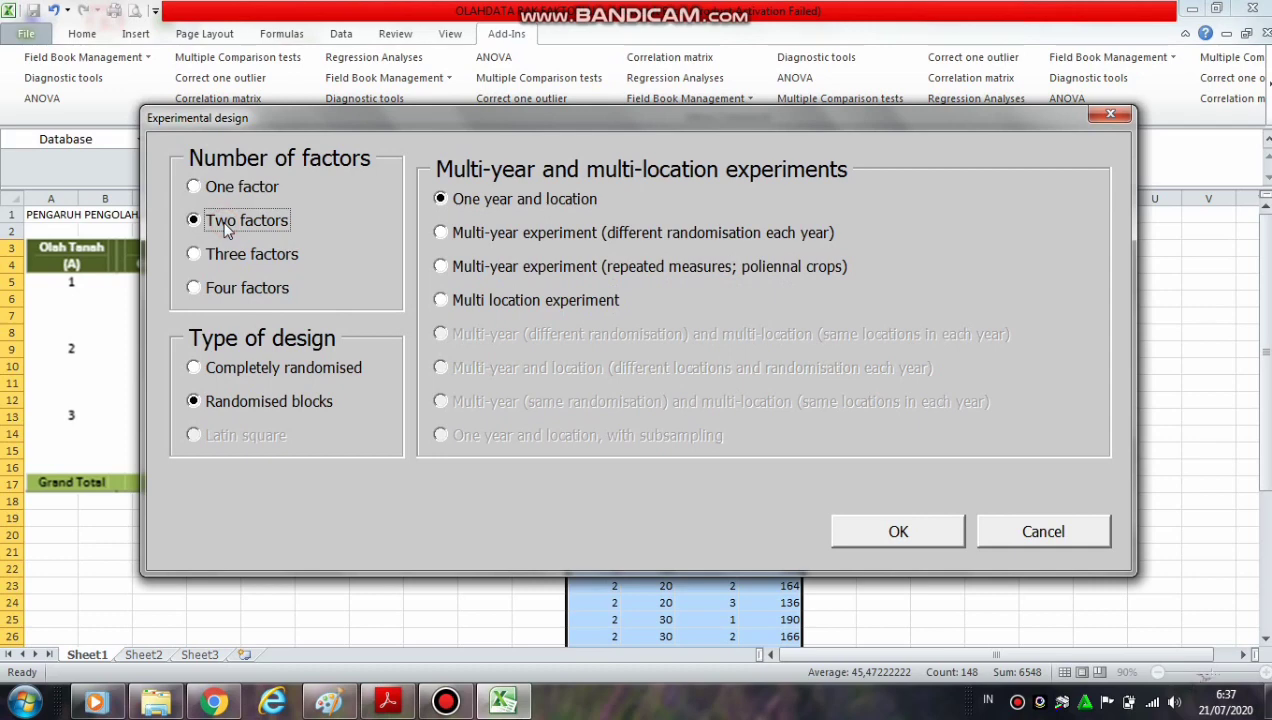
# Define the experiment as two factors in randomised blocks, one year and location, with a Factorial multi-factor design
pyautogui.click(234, 368)
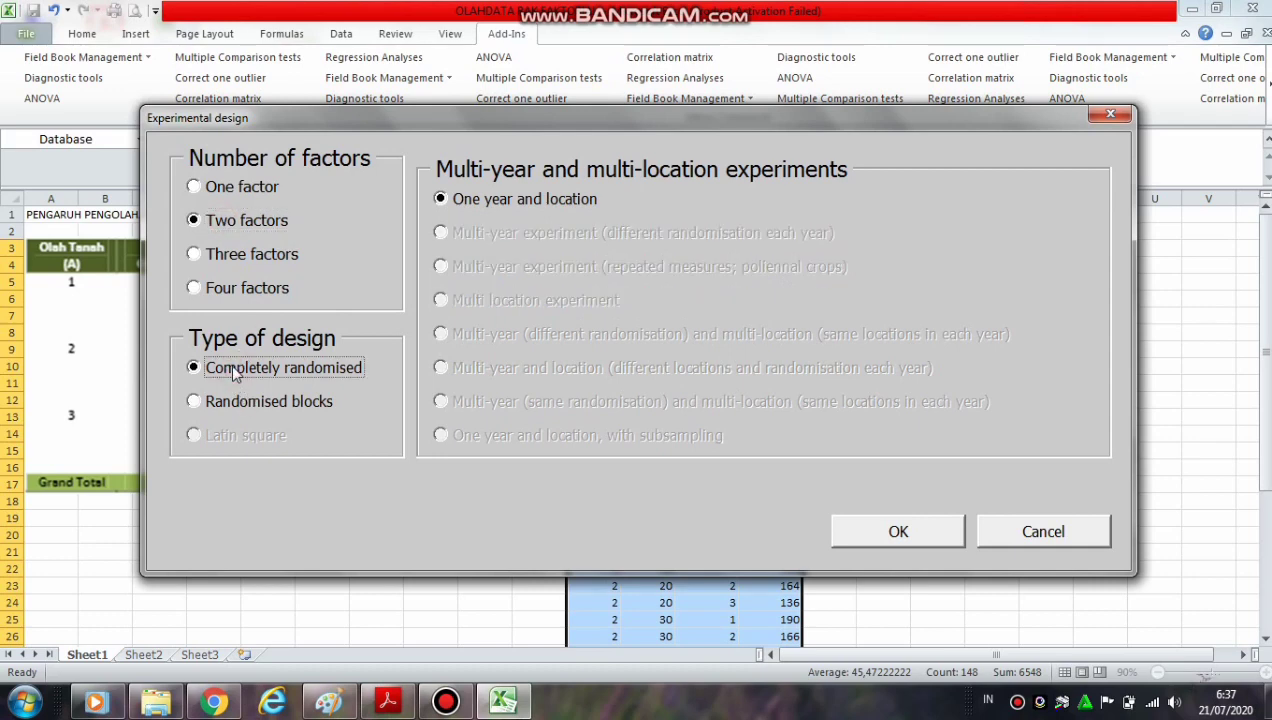
pyautogui.click(233, 404)
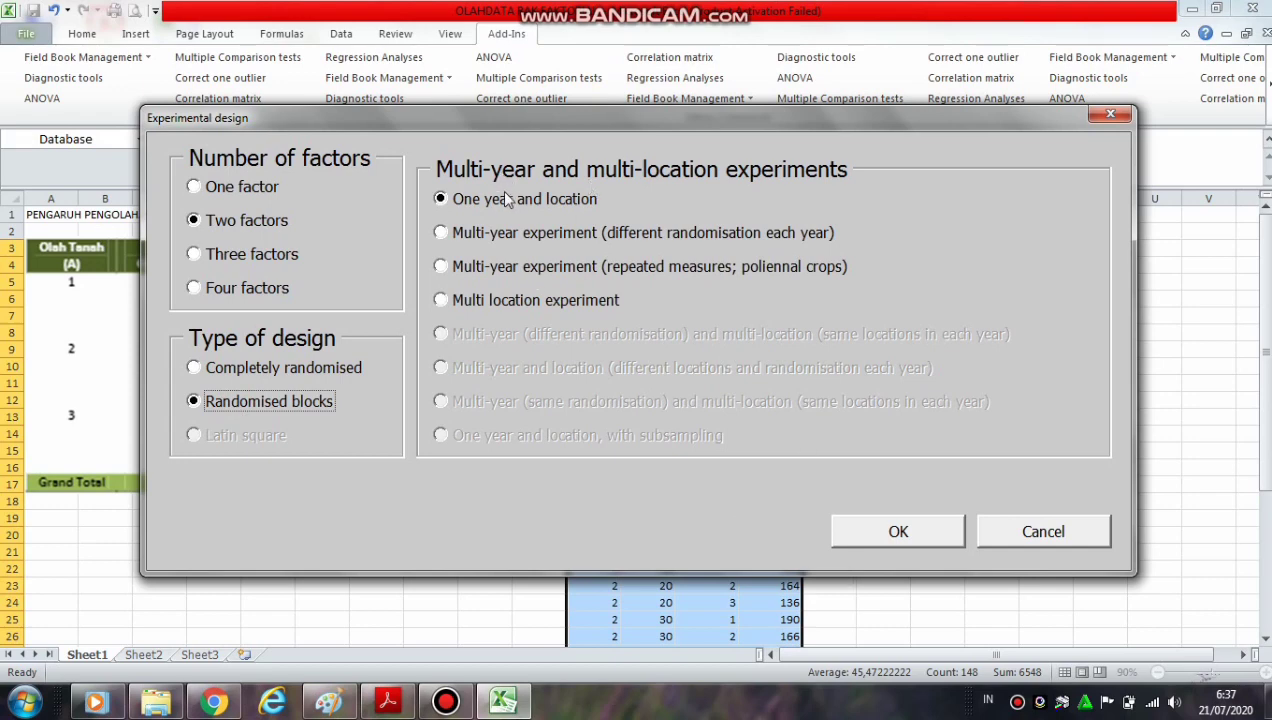
pyautogui.click(906, 533)
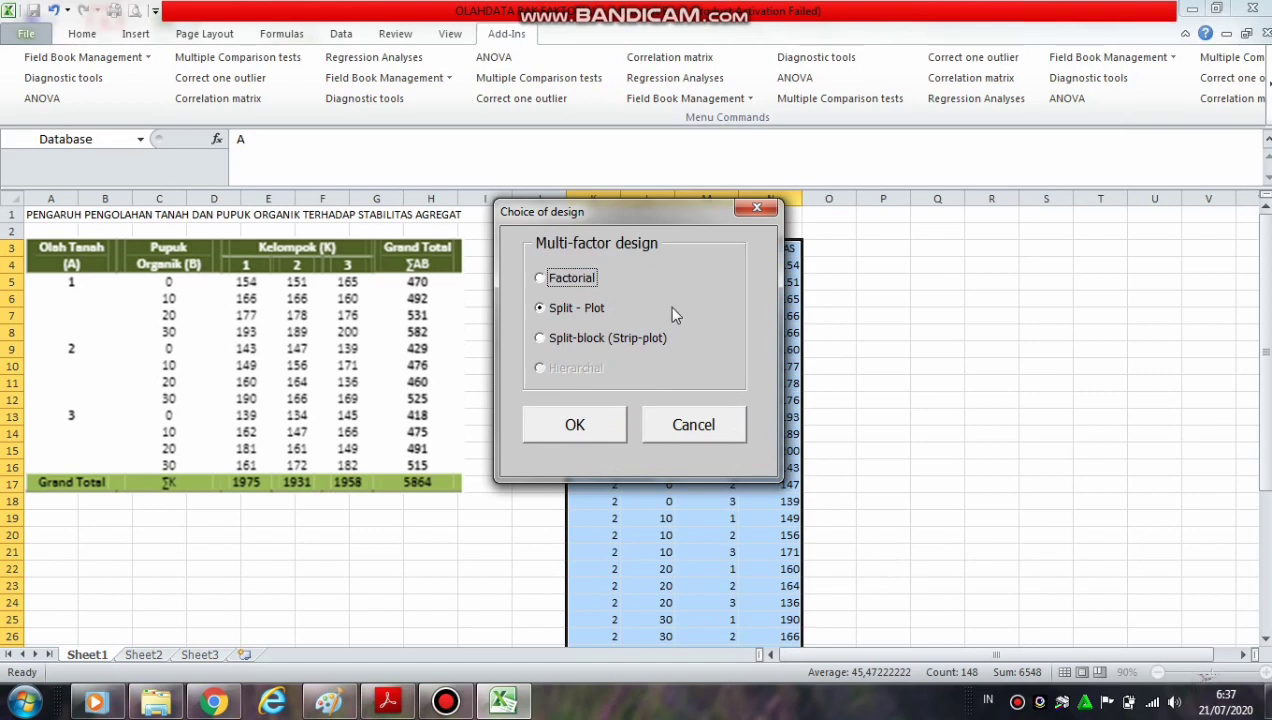
pyautogui.click(566, 283)
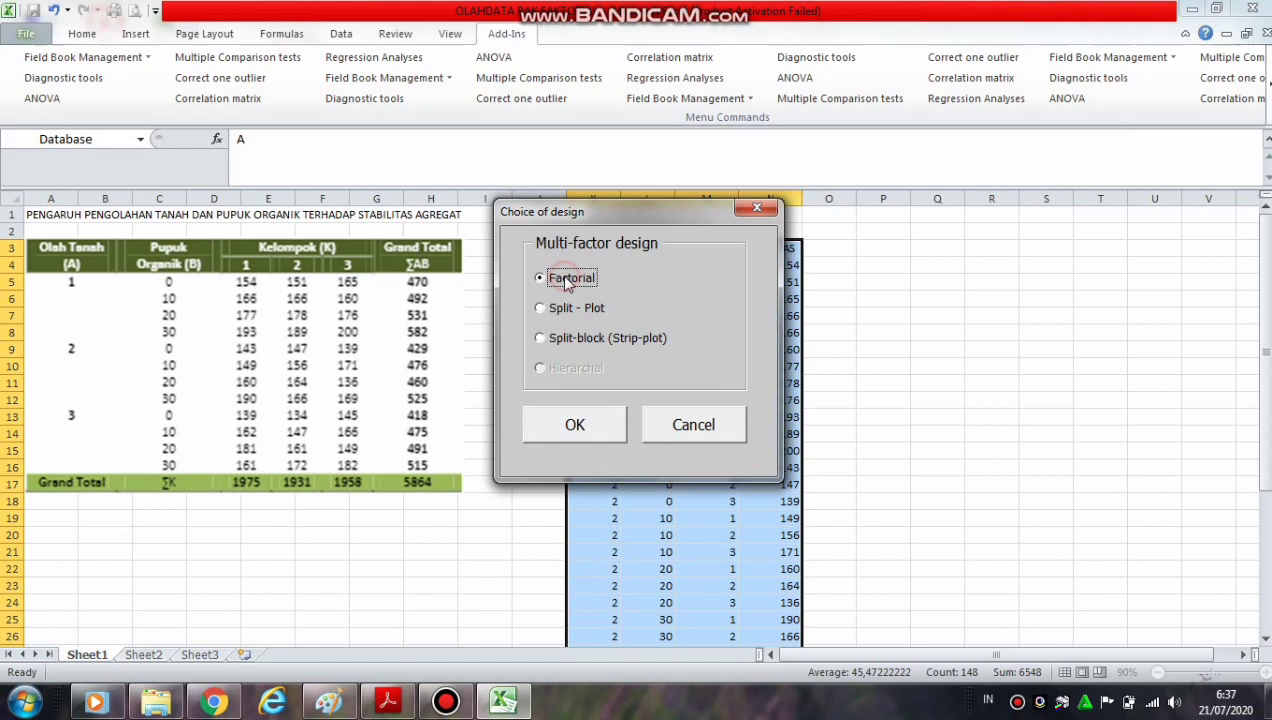
pyautogui.click(576, 426)
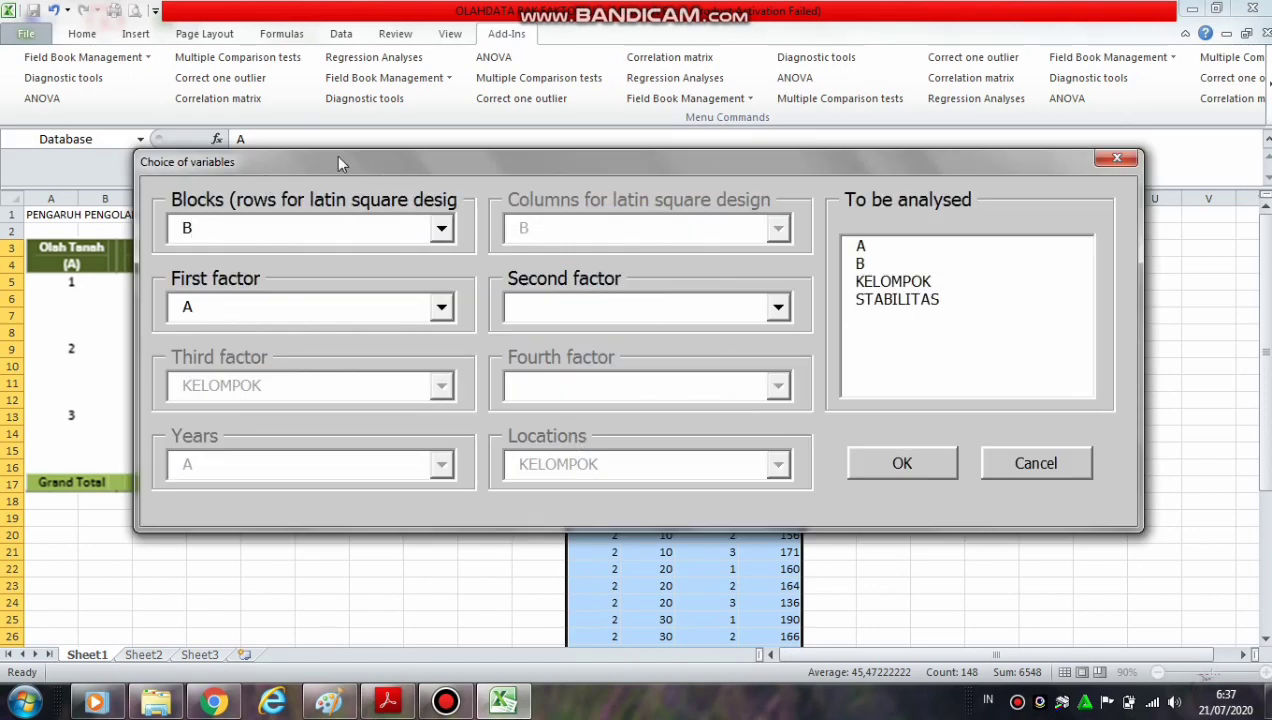
# Assign KELOMPOK as blocks, A as first factor and B as second factor, then run the analysis on STABILITAS
pyautogui.click(441, 230)
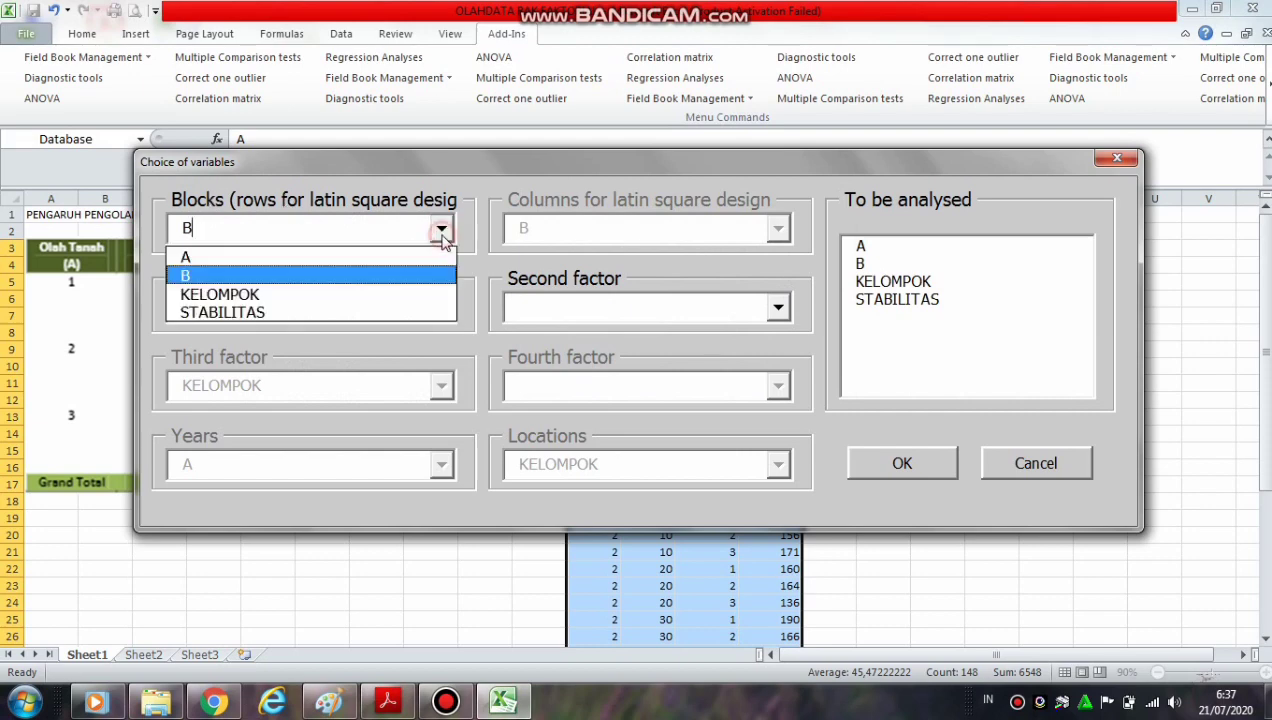
pyautogui.click(405, 294)
pyautogui.click(442, 308)
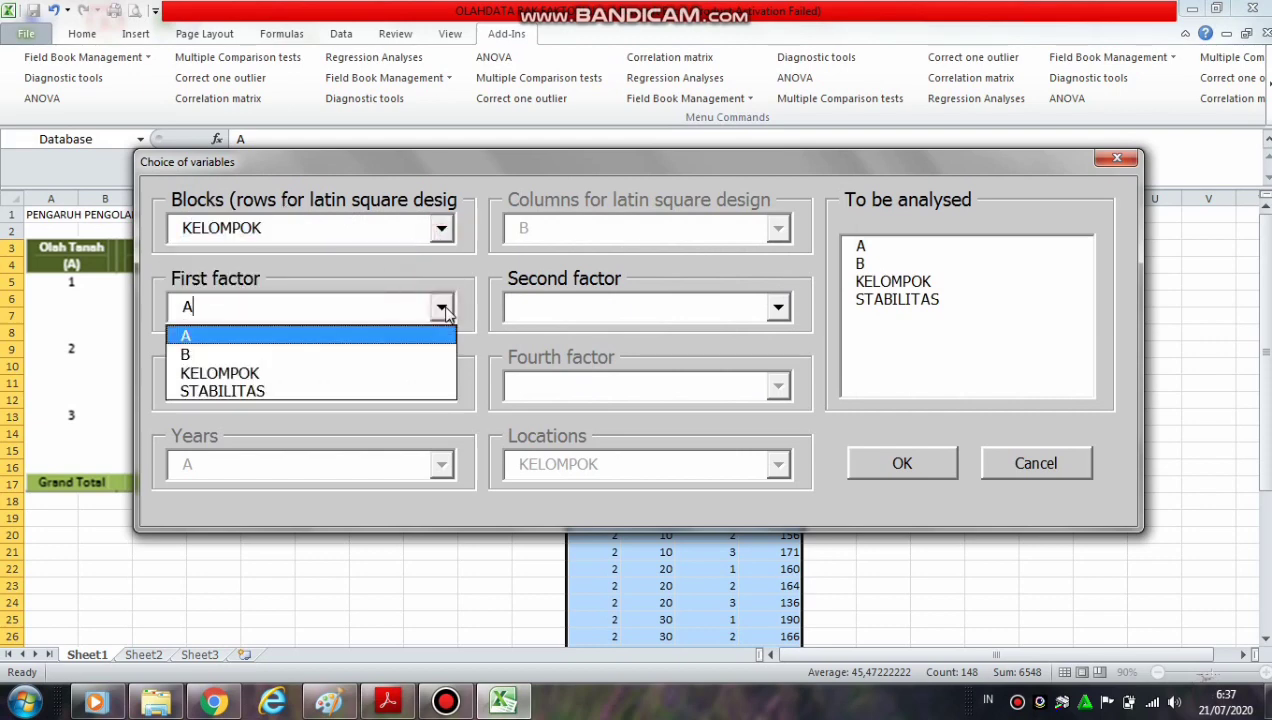
pyautogui.click(415, 338)
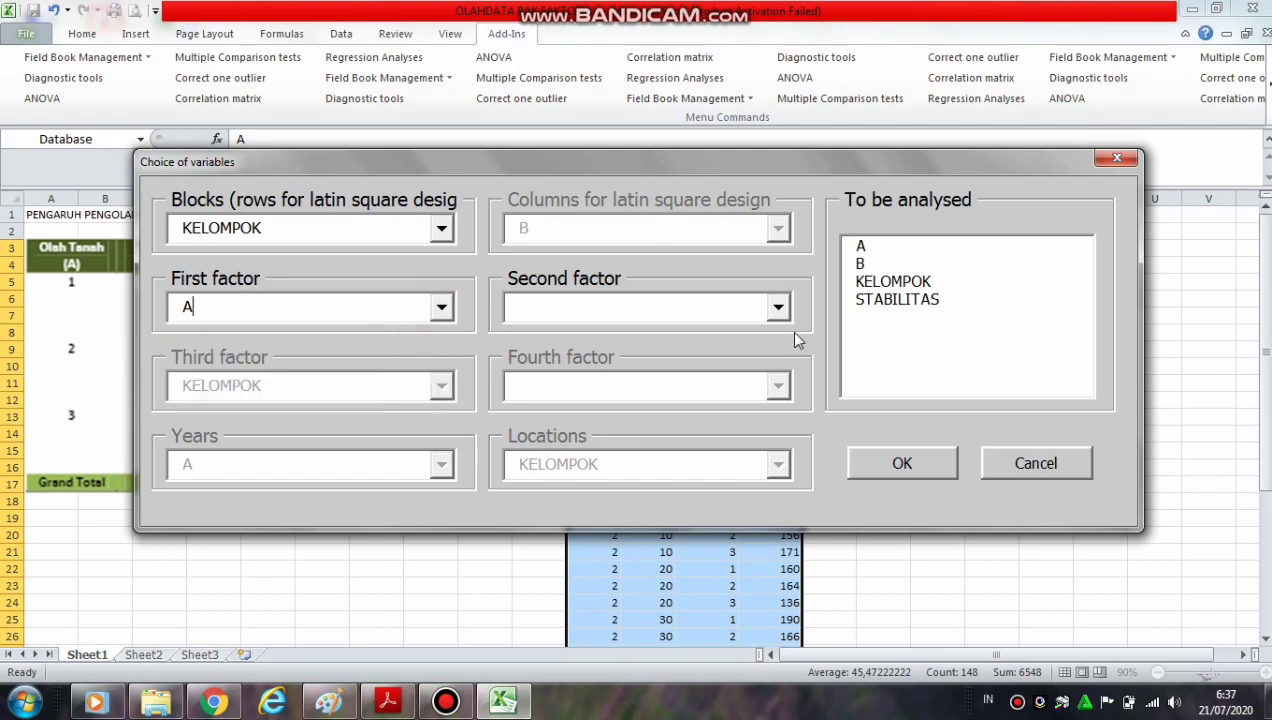
pyautogui.click(778, 307)
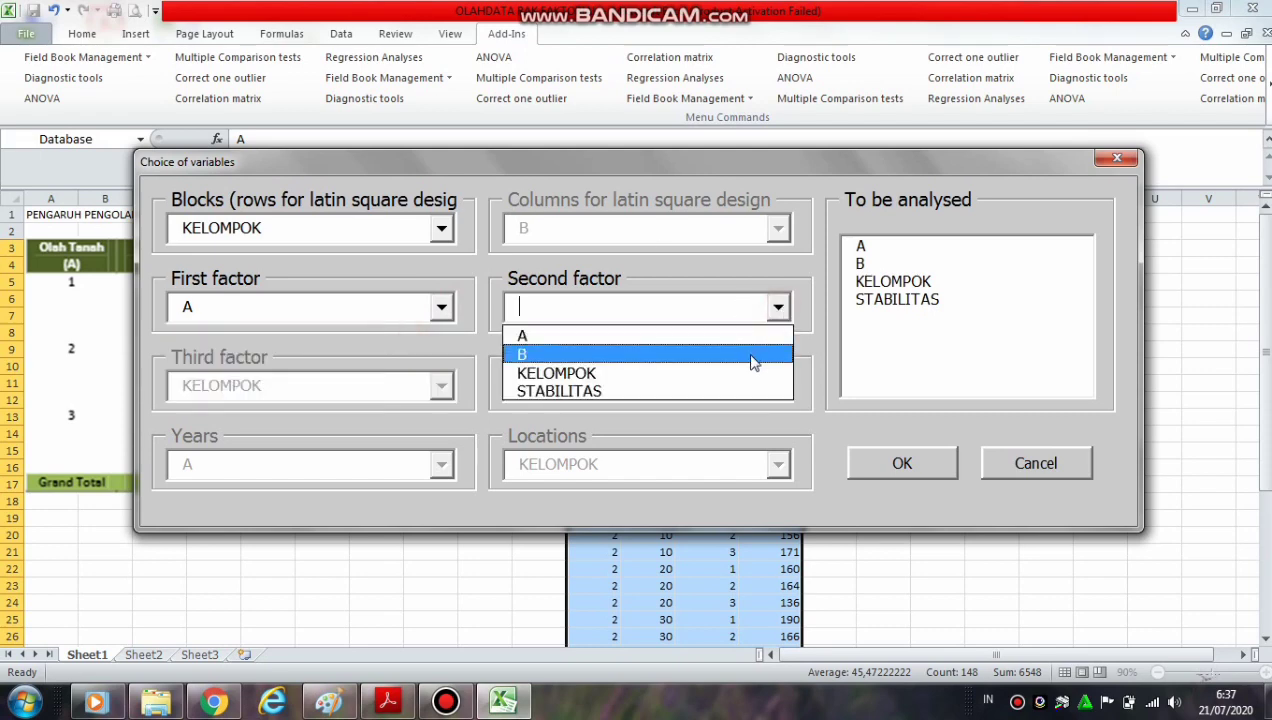
pyautogui.click(752, 356)
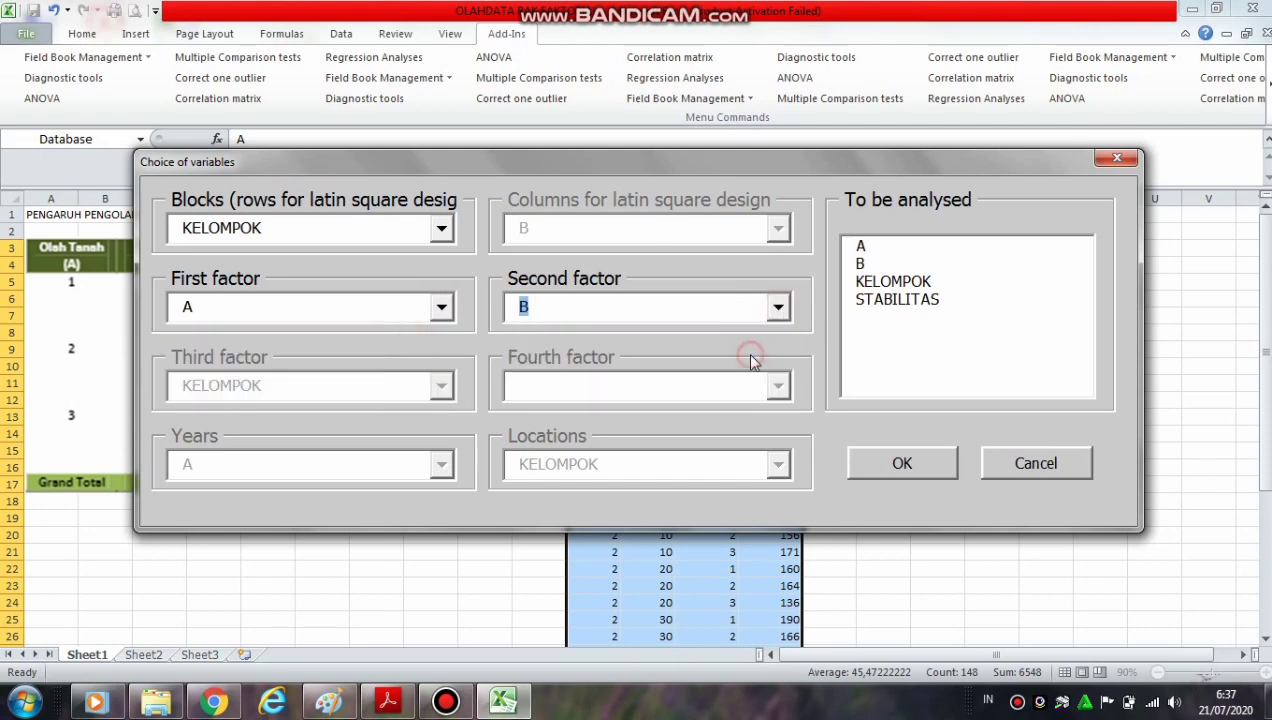
pyautogui.click(918, 300)
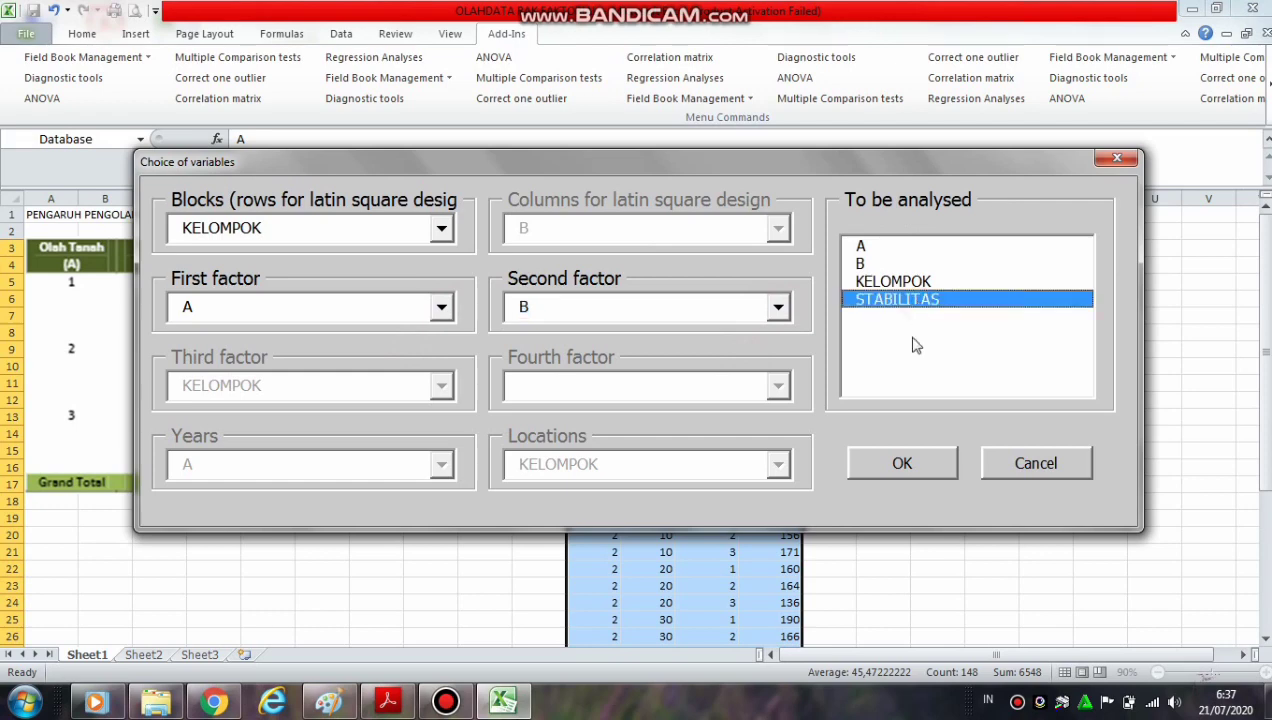
pyautogui.click(901, 464)
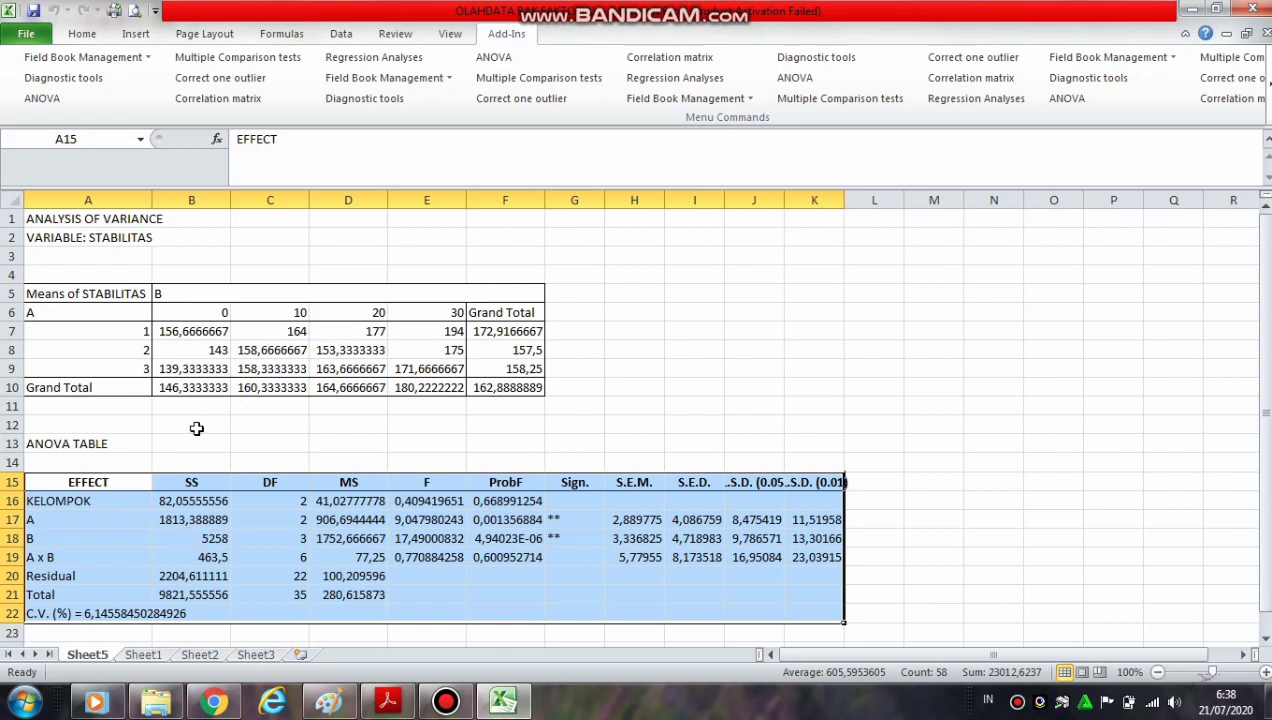
# Enter the label SUMBERKERAGAMAN in A14 above the EFFECT heading of the ANOVA table
pyautogui.click(170, 468)
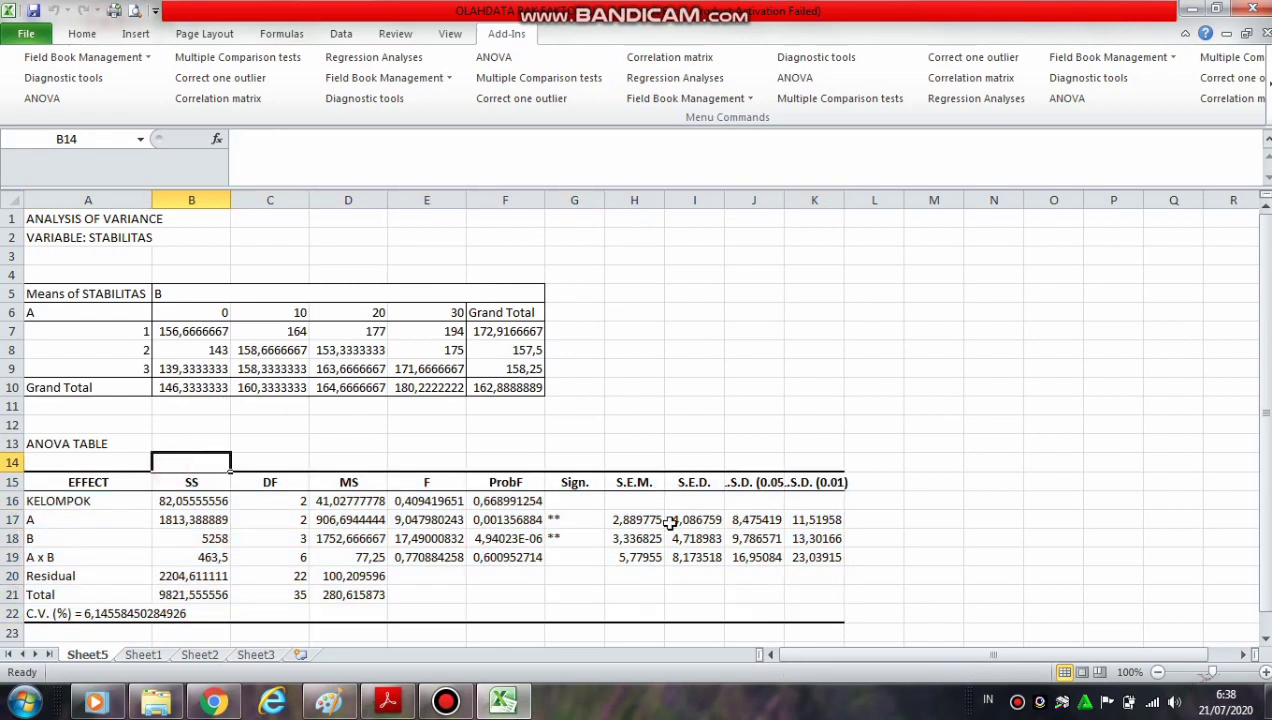
pyautogui.click(995, 499)
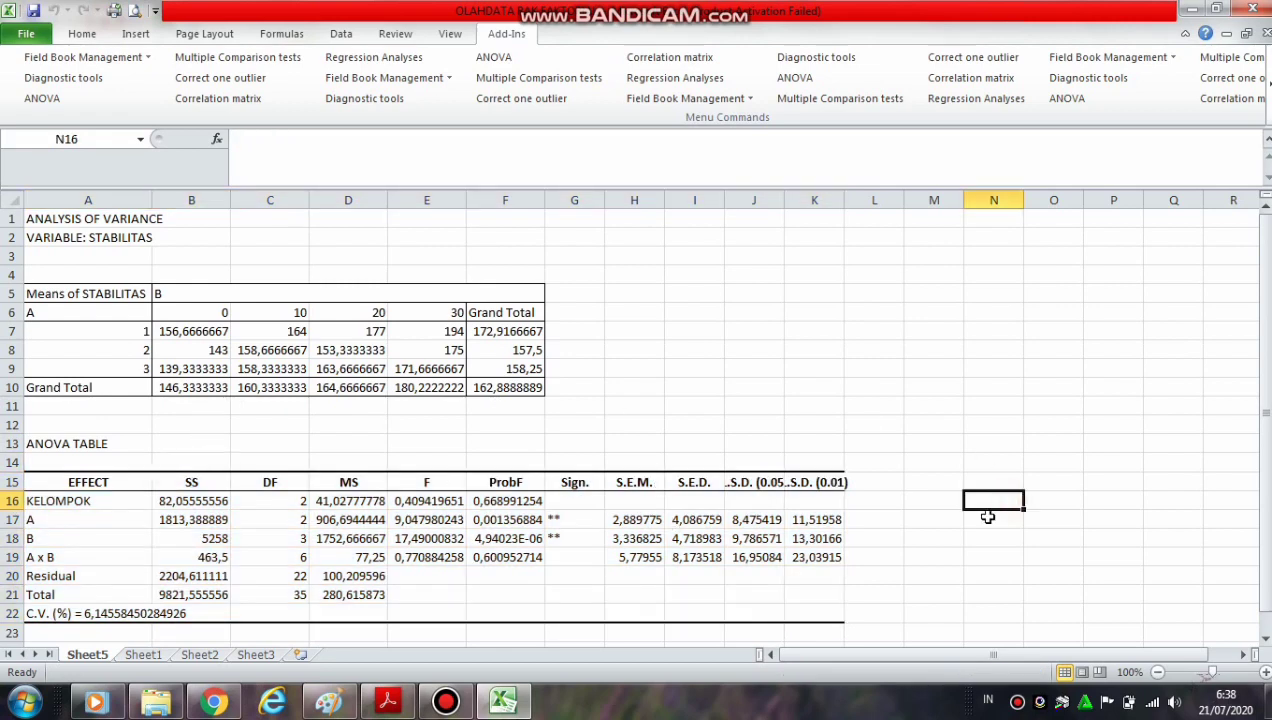
pyautogui.click(67, 468)
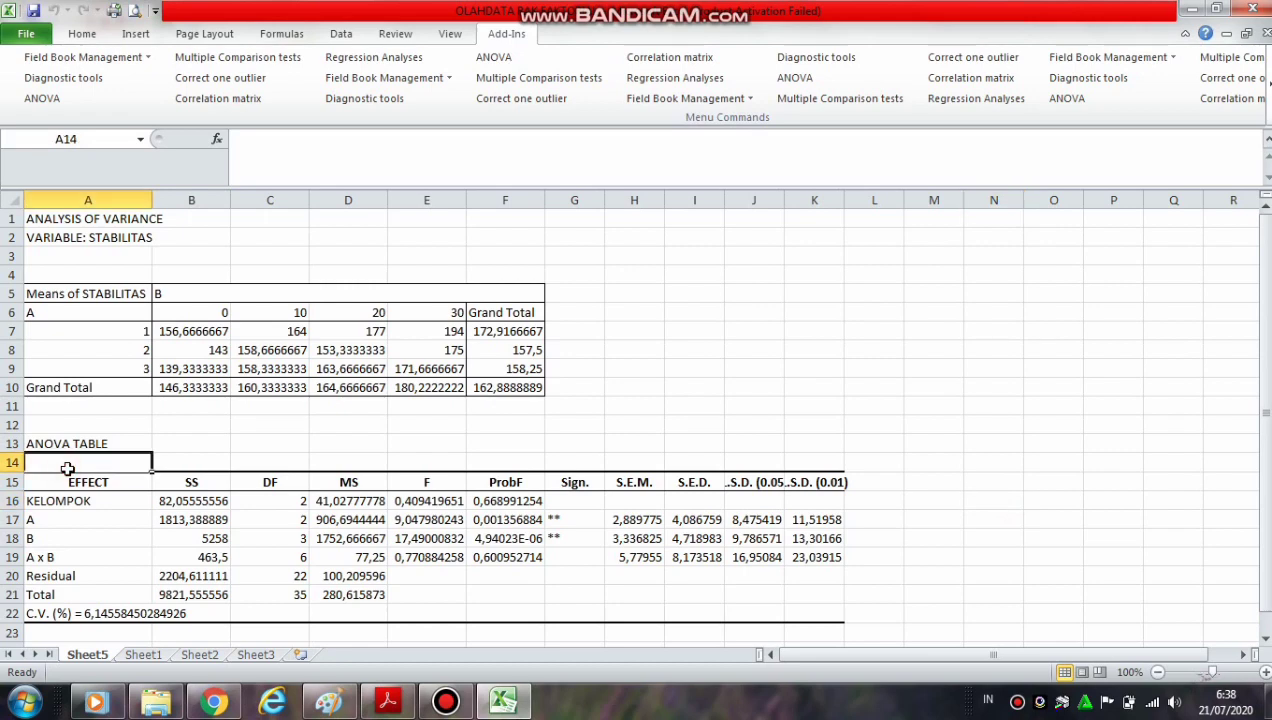
pyautogui.write('SUMBER')
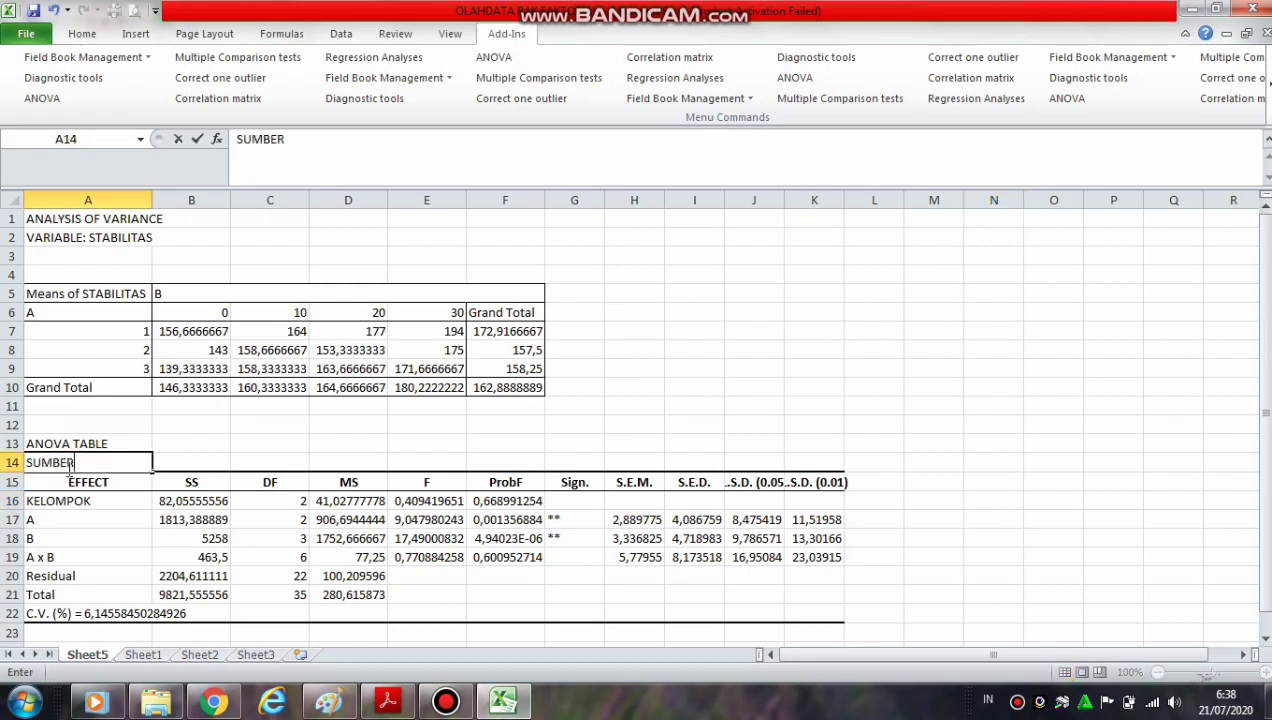
pyautogui.write('KERAGAMAN')
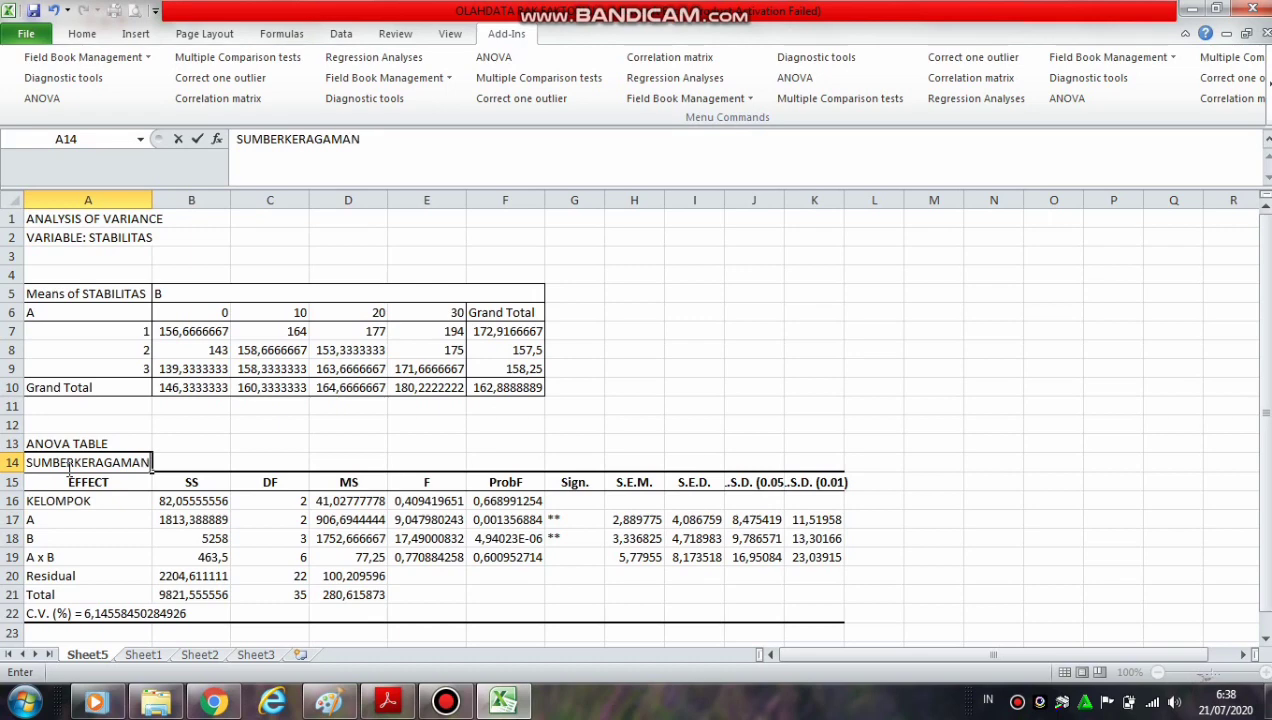
pyautogui.click(194, 461)
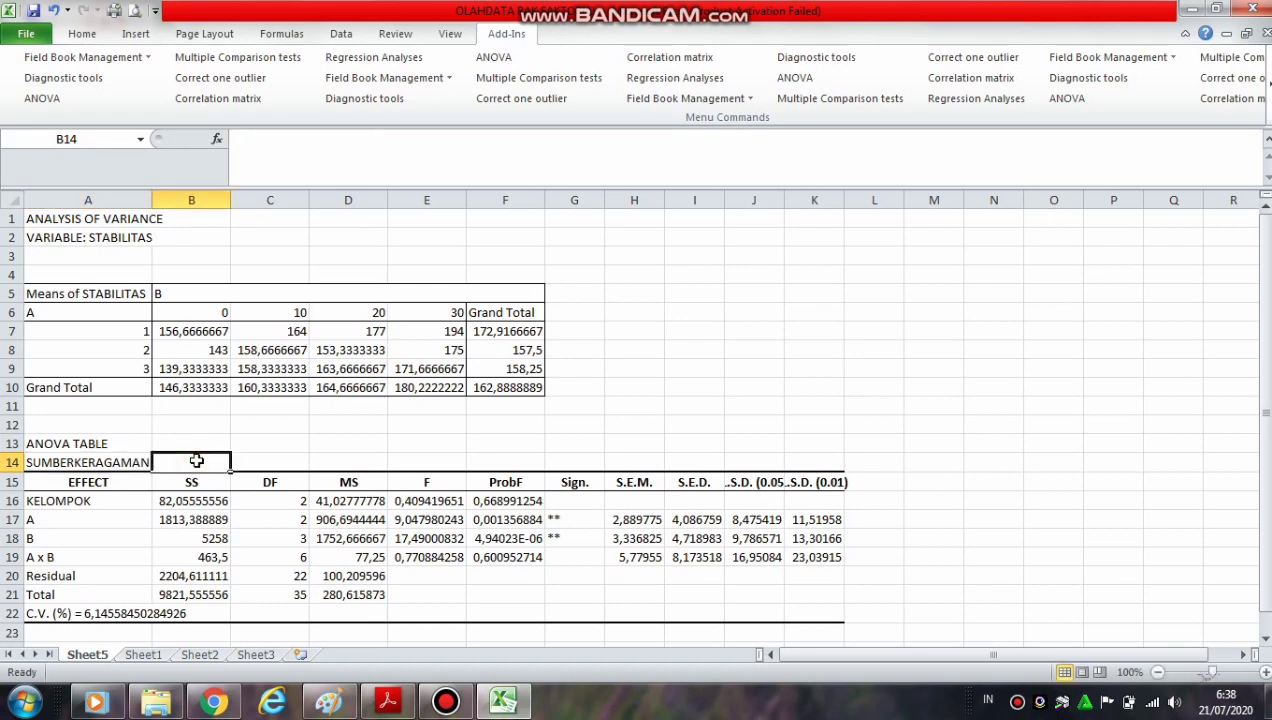
# Enter the labels JK, DB and KT in B14, C14 and D14 above the SS, DF and MS headings
pyautogui.write('J')
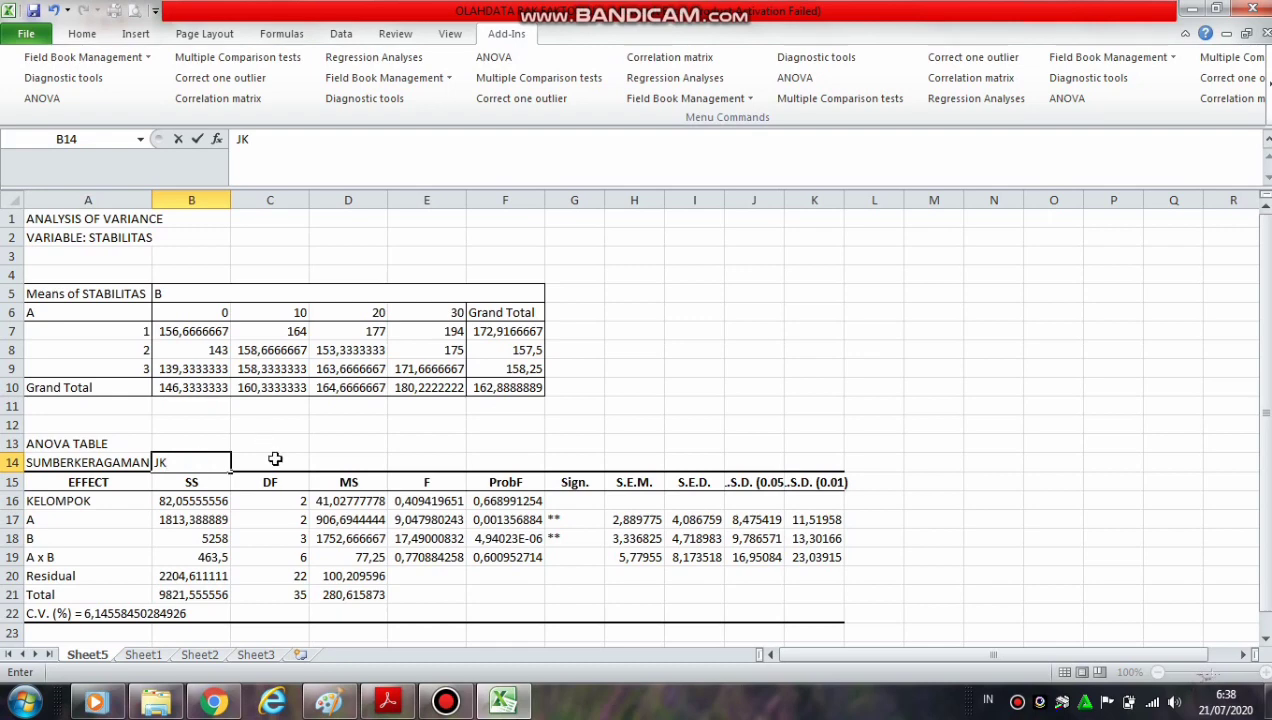
pyautogui.write('K')
pyautogui.click(275, 459)
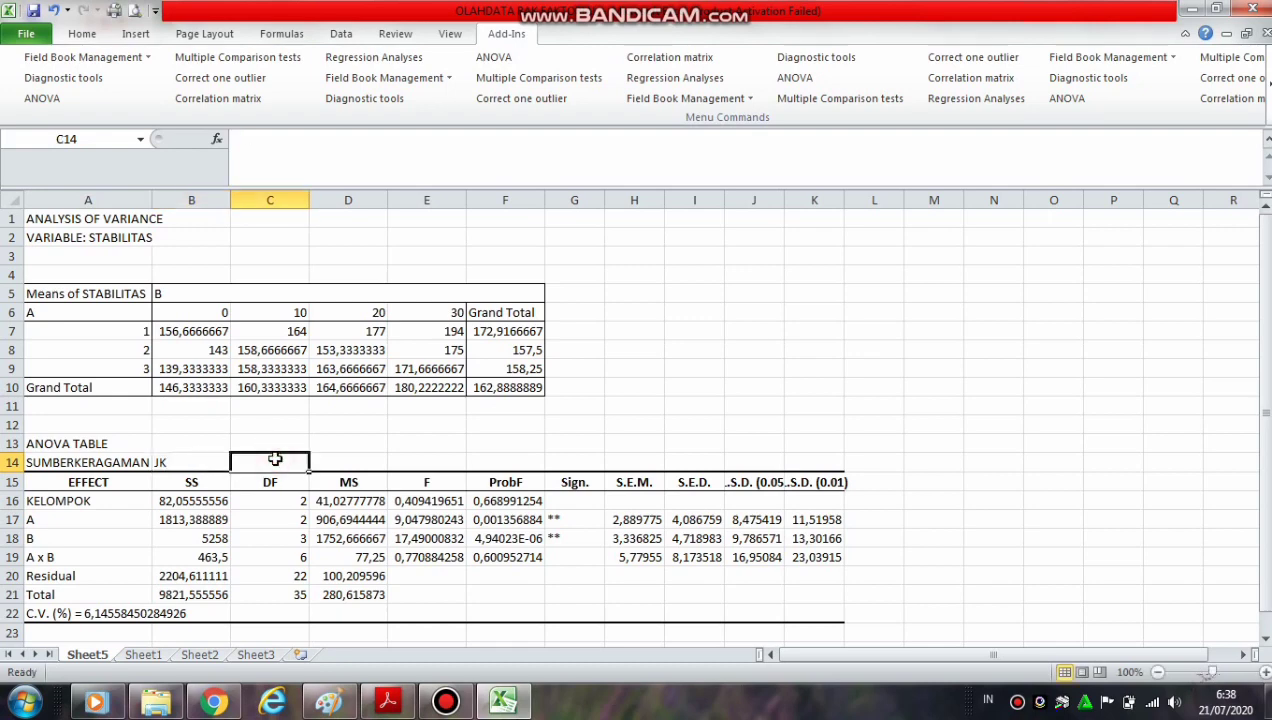
pyautogui.write('DB')
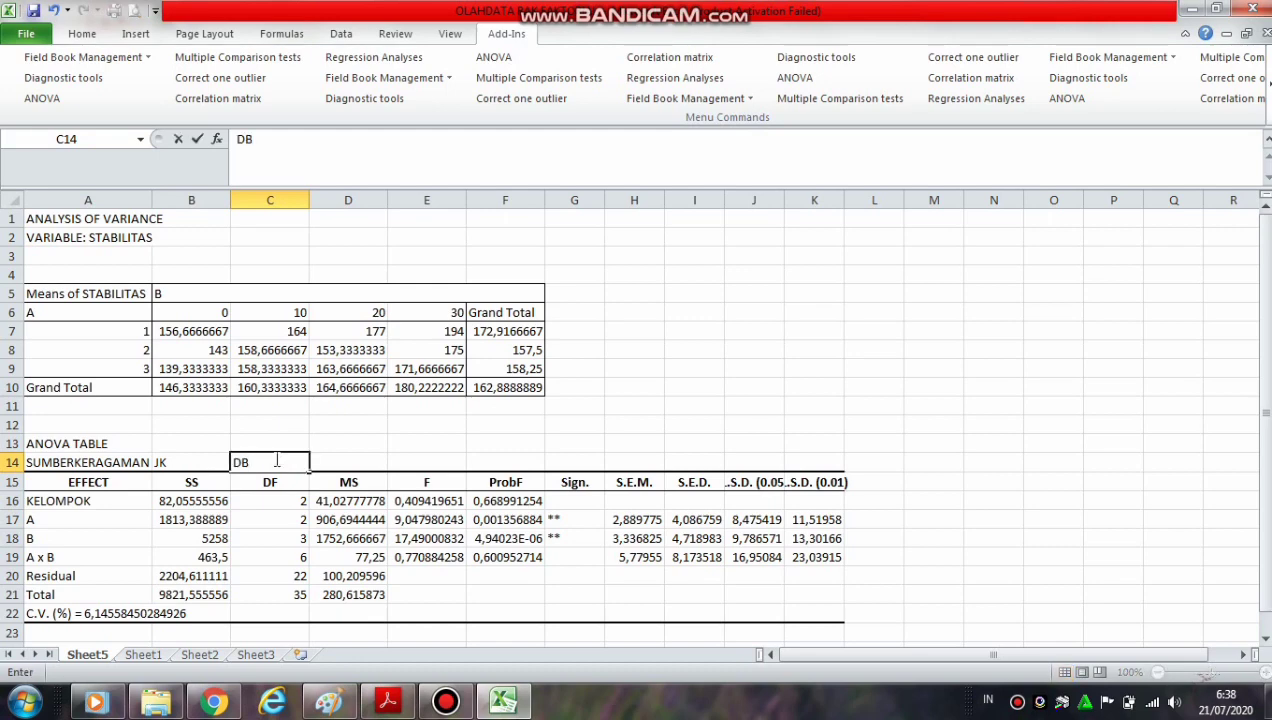
pyautogui.click(345, 461)
pyautogui.write('KT')
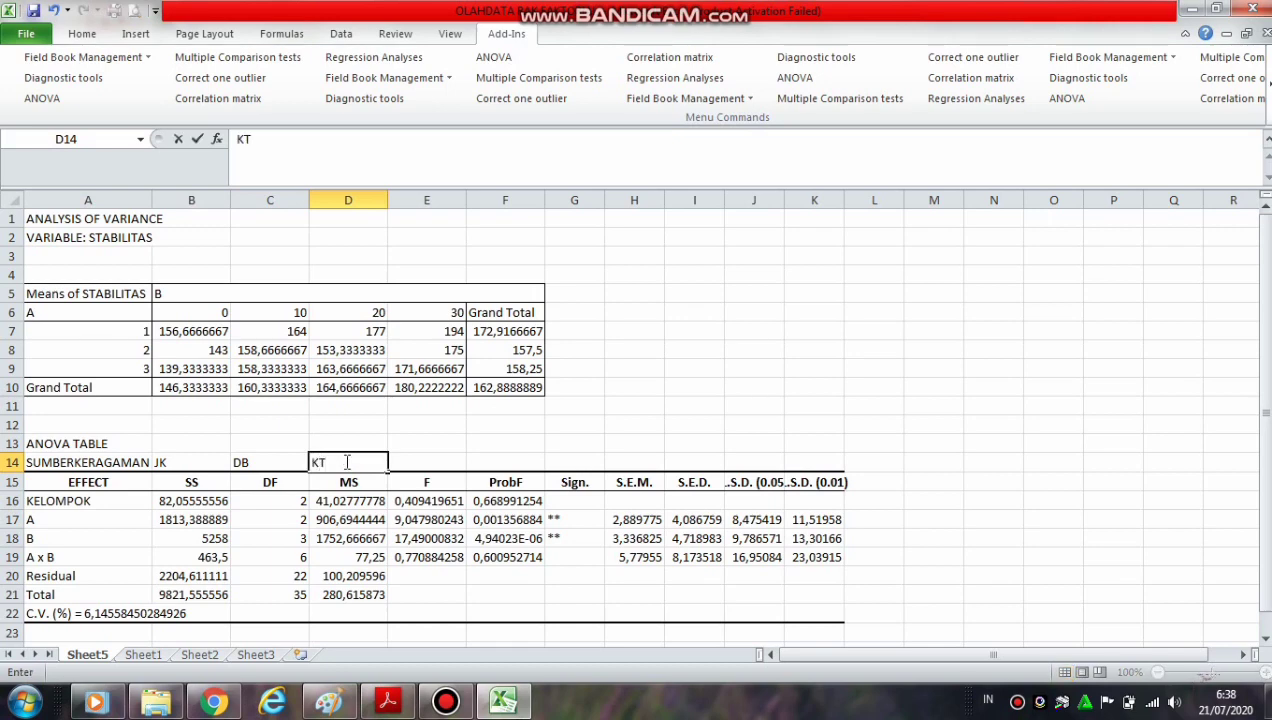
# Enter the label F-TABEL in E14 above the F heading of the ANOVA table
pyautogui.click(416, 458)
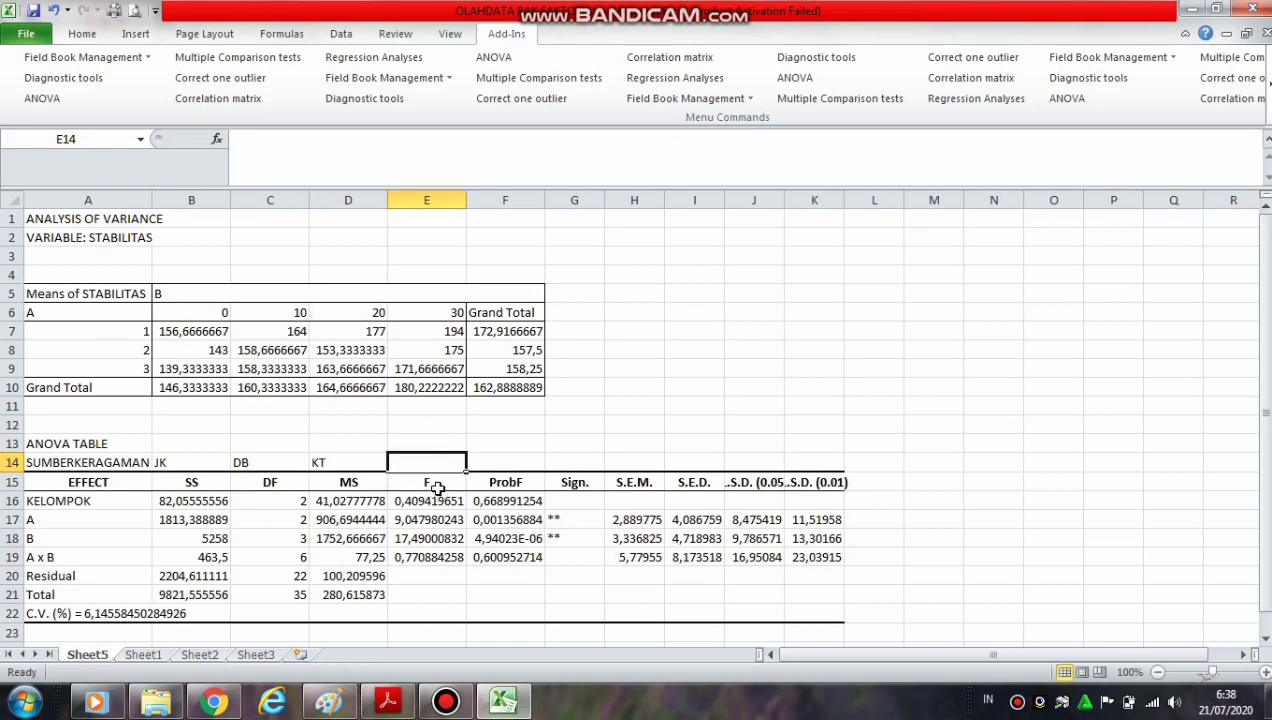
pyautogui.click(437, 487)
pyautogui.click(426, 461)
pyautogui.write('f')
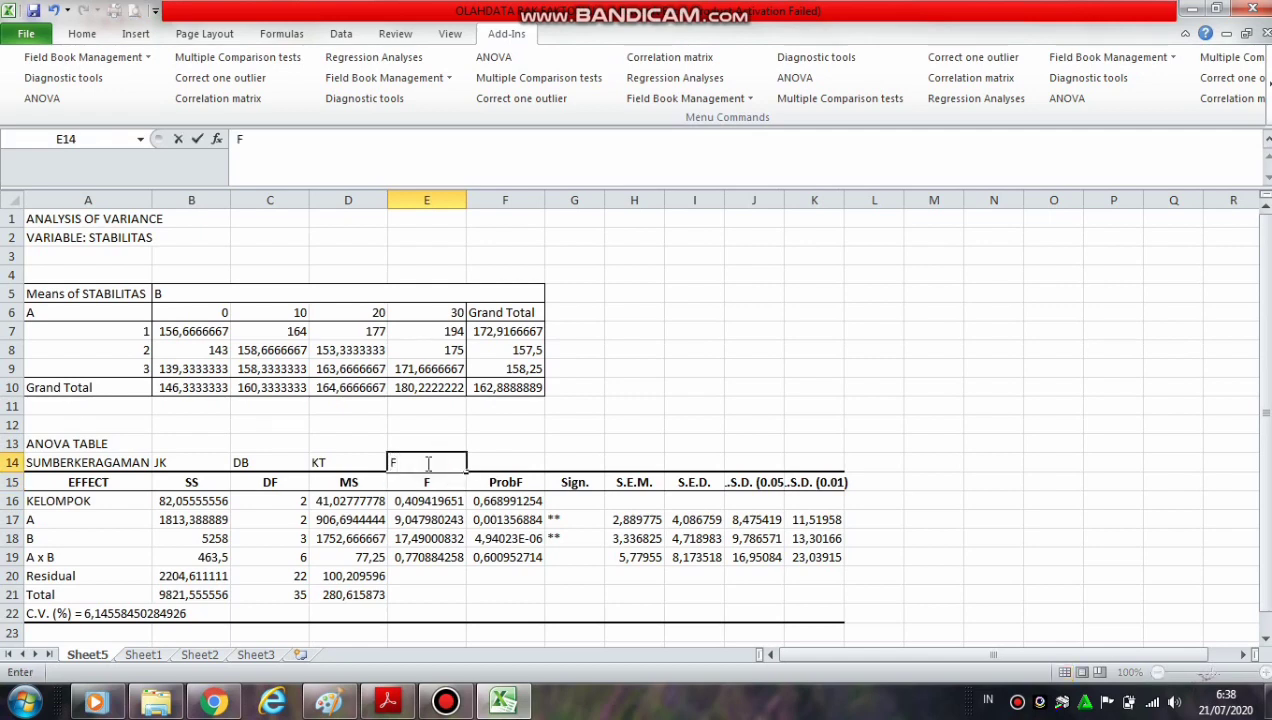
pyautogui.write('-TABEL')
pyautogui.click(621, 401)
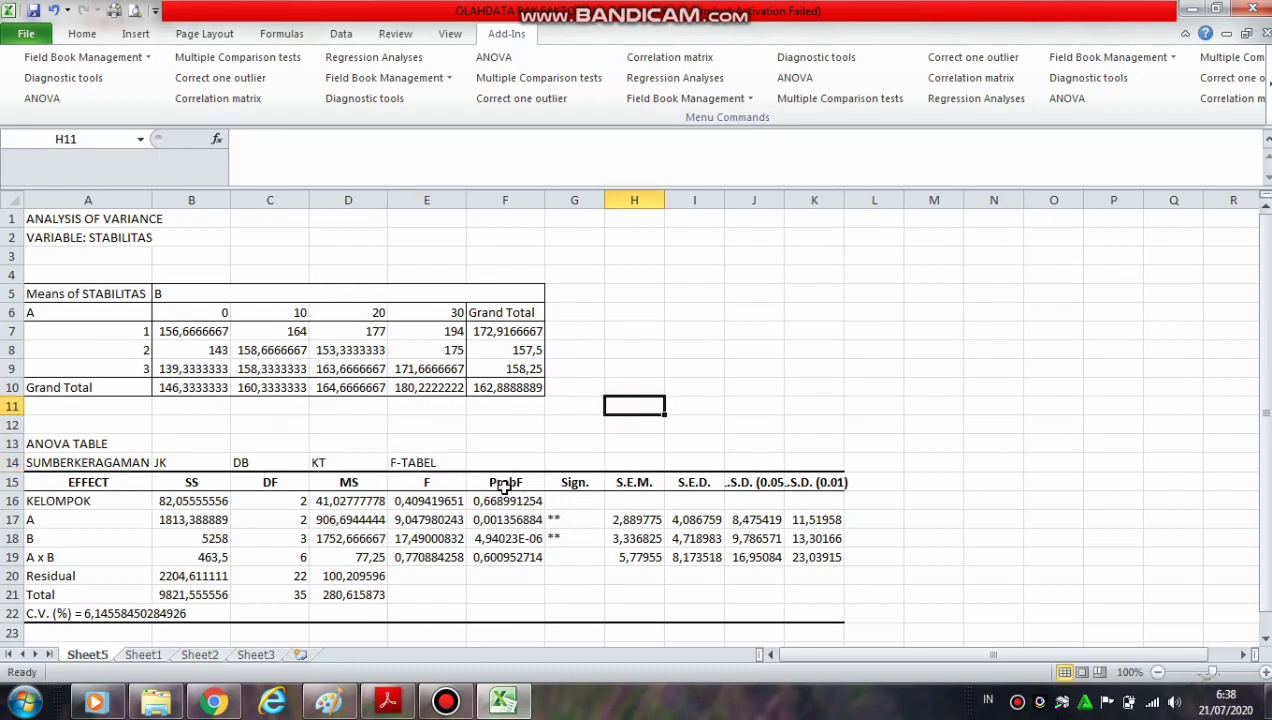
# Examine the Sign. column for KELOMPOK, A, B and the A x B interaction in the ANOVA table
pyautogui.click(563, 519)
pyautogui.click(561, 539)
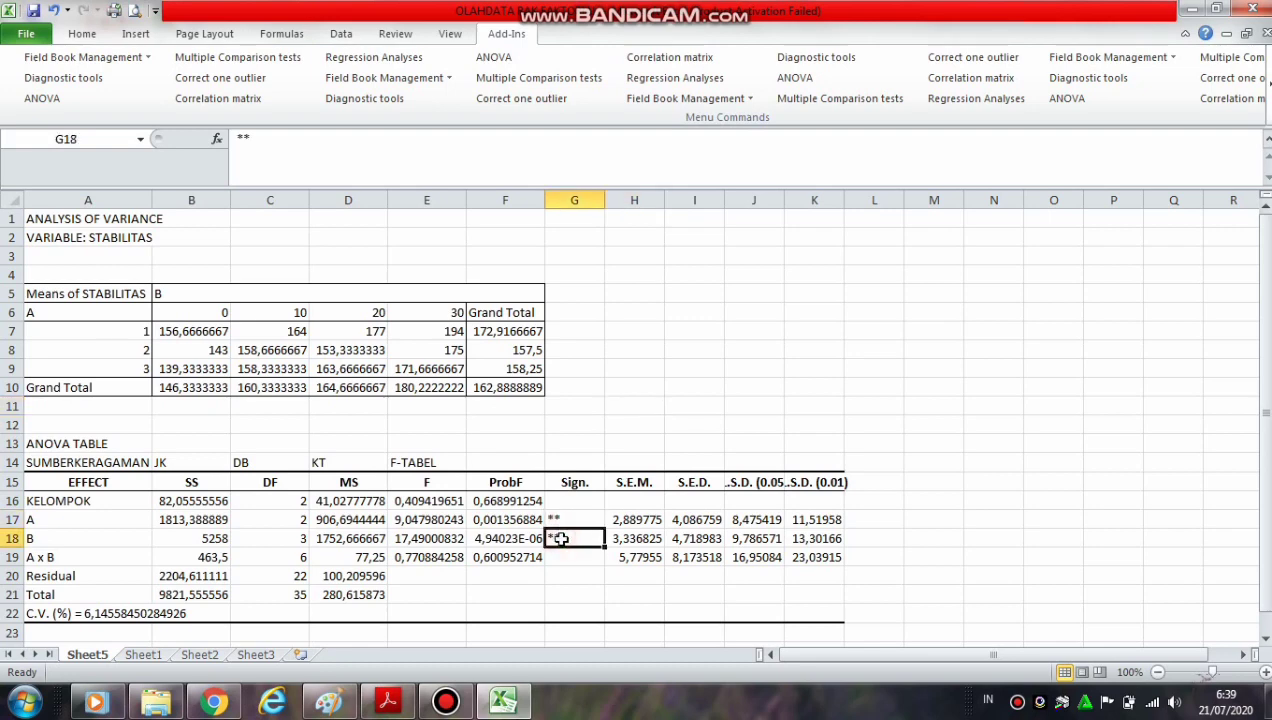
pyautogui.click(565, 517)
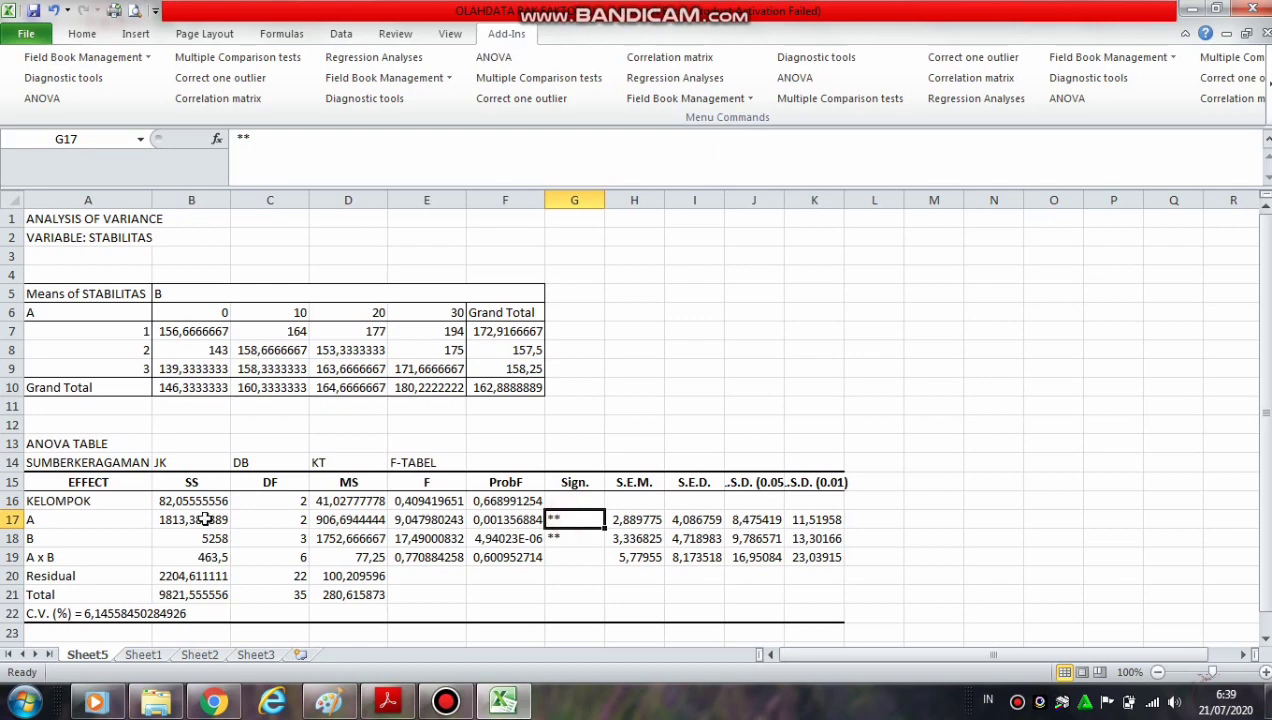
pyautogui.click(68, 519)
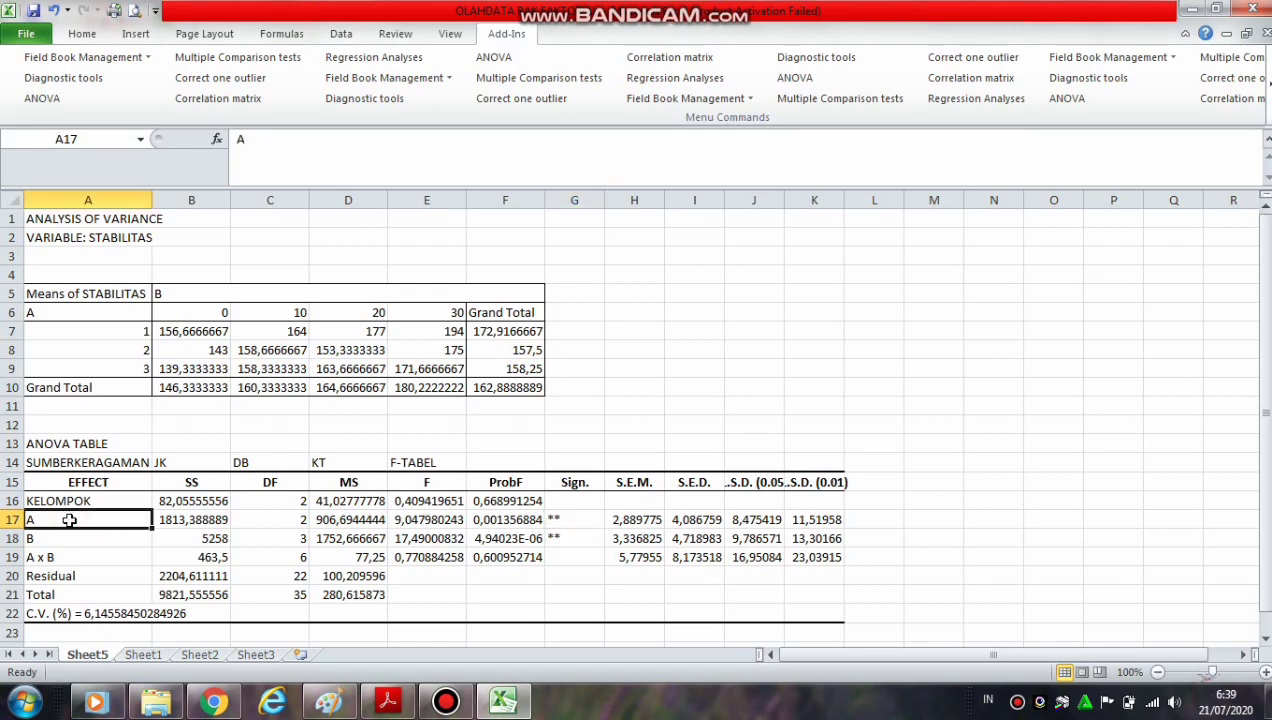
pyautogui.click(67, 538)
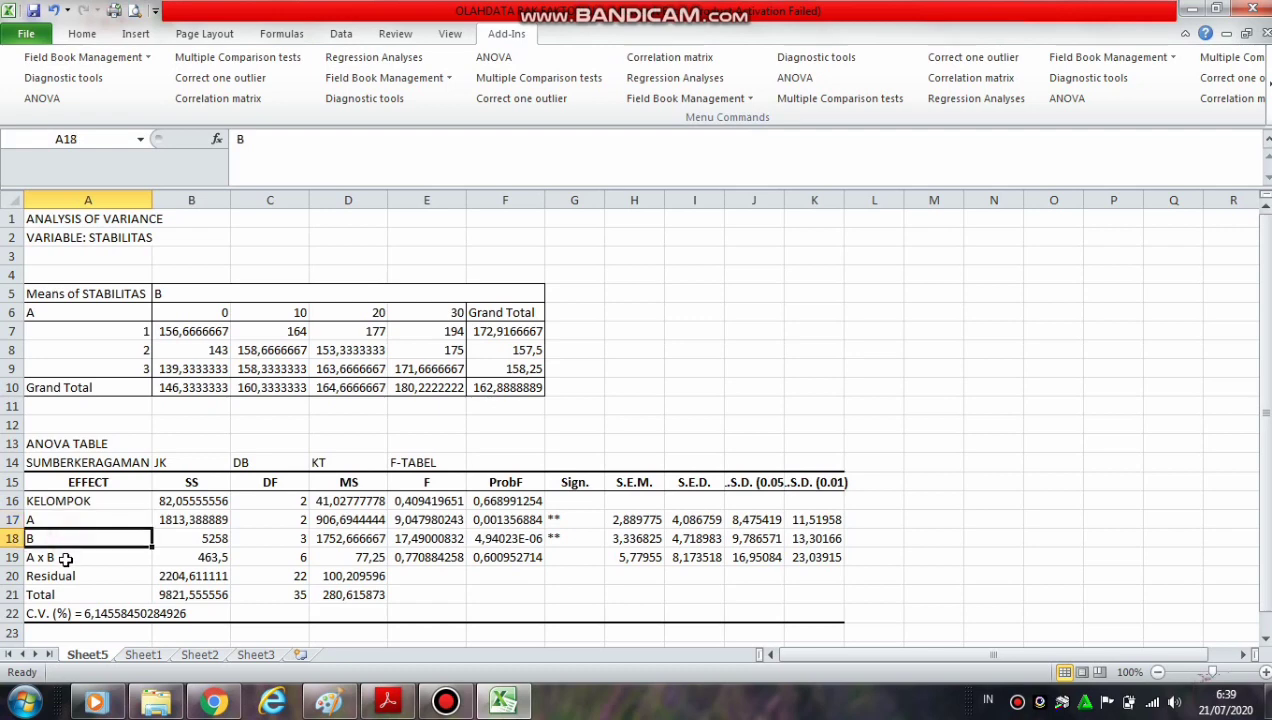
pyautogui.click(65, 557)
pyautogui.click(560, 556)
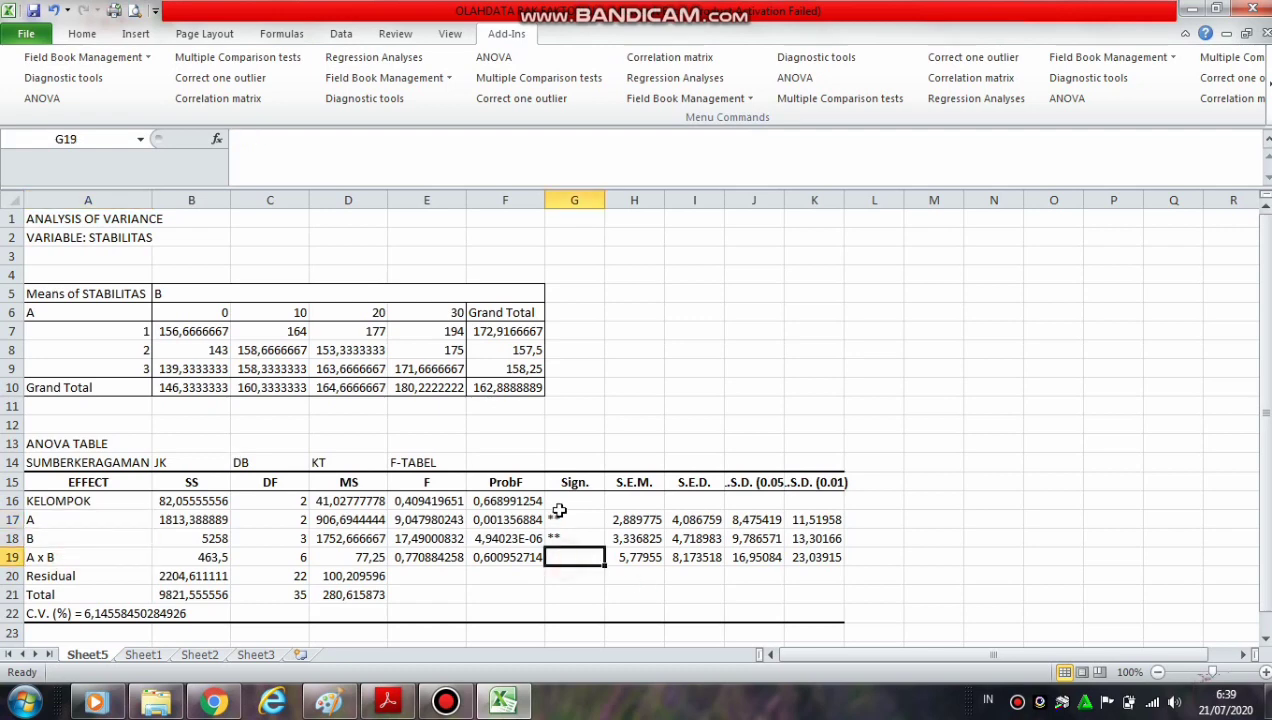
pyautogui.click(560, 500)
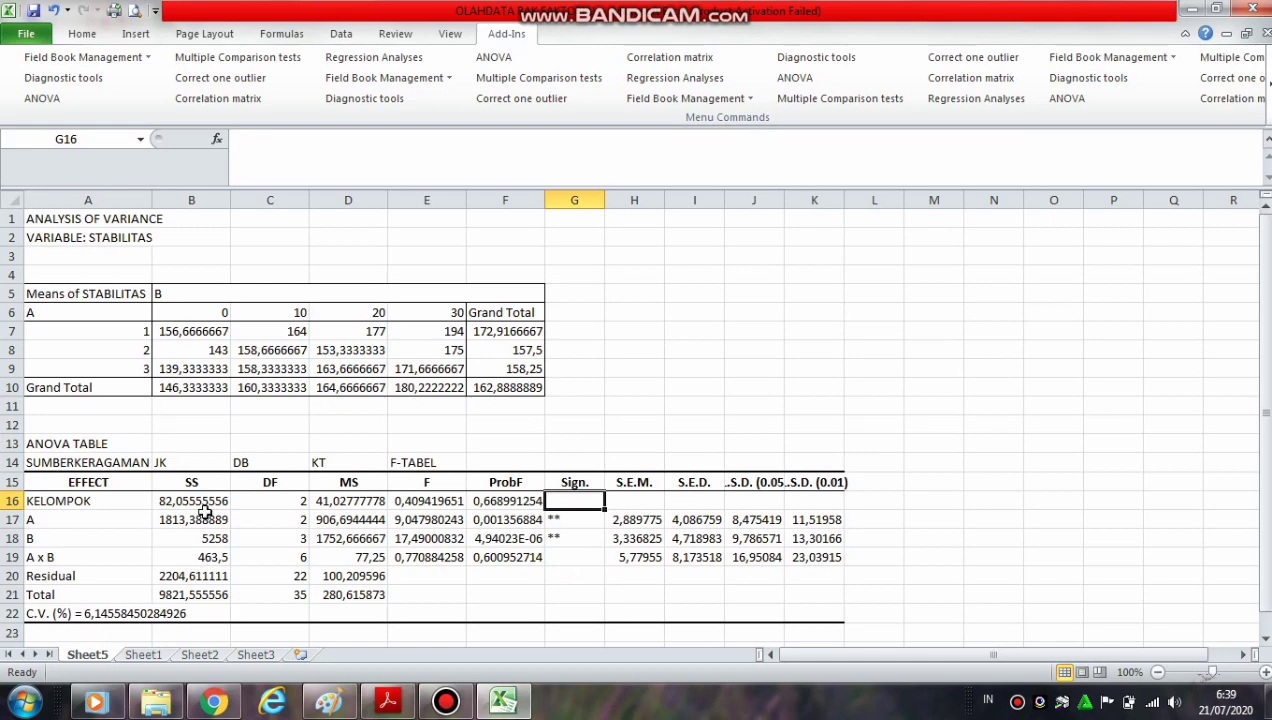
pyautogui.click(559, 519)
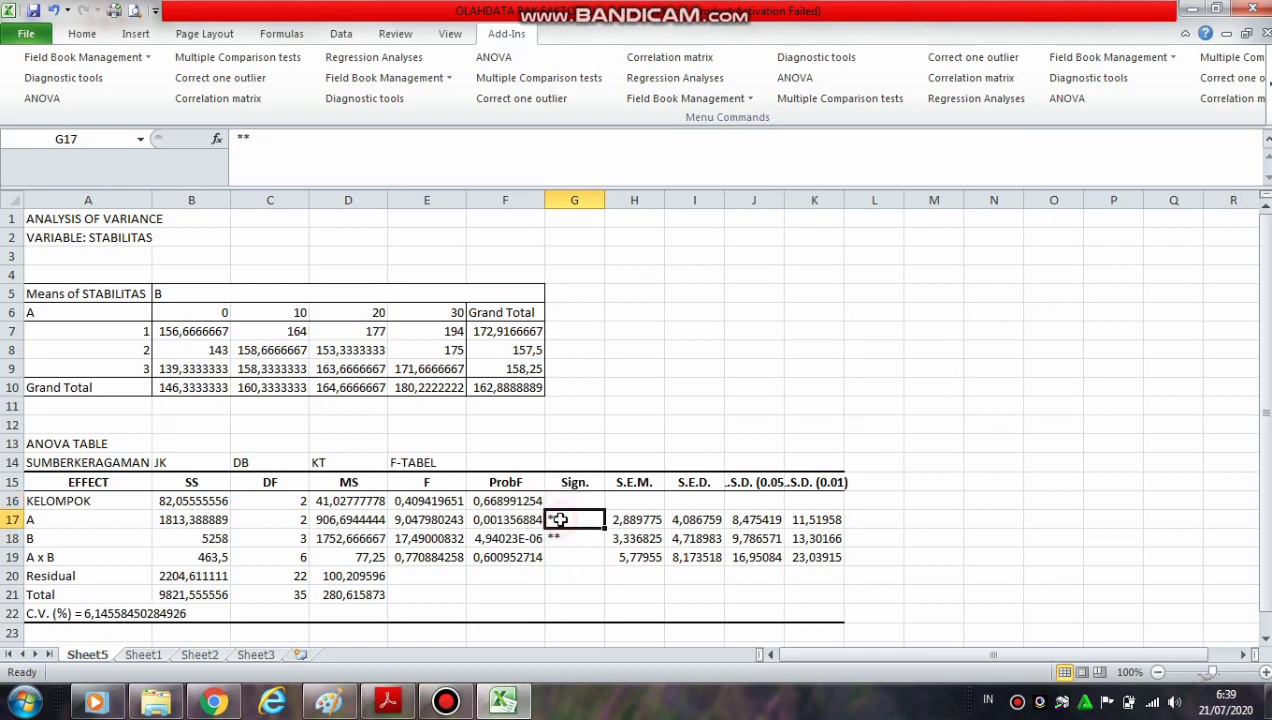
pyautogui.click(66, 521)
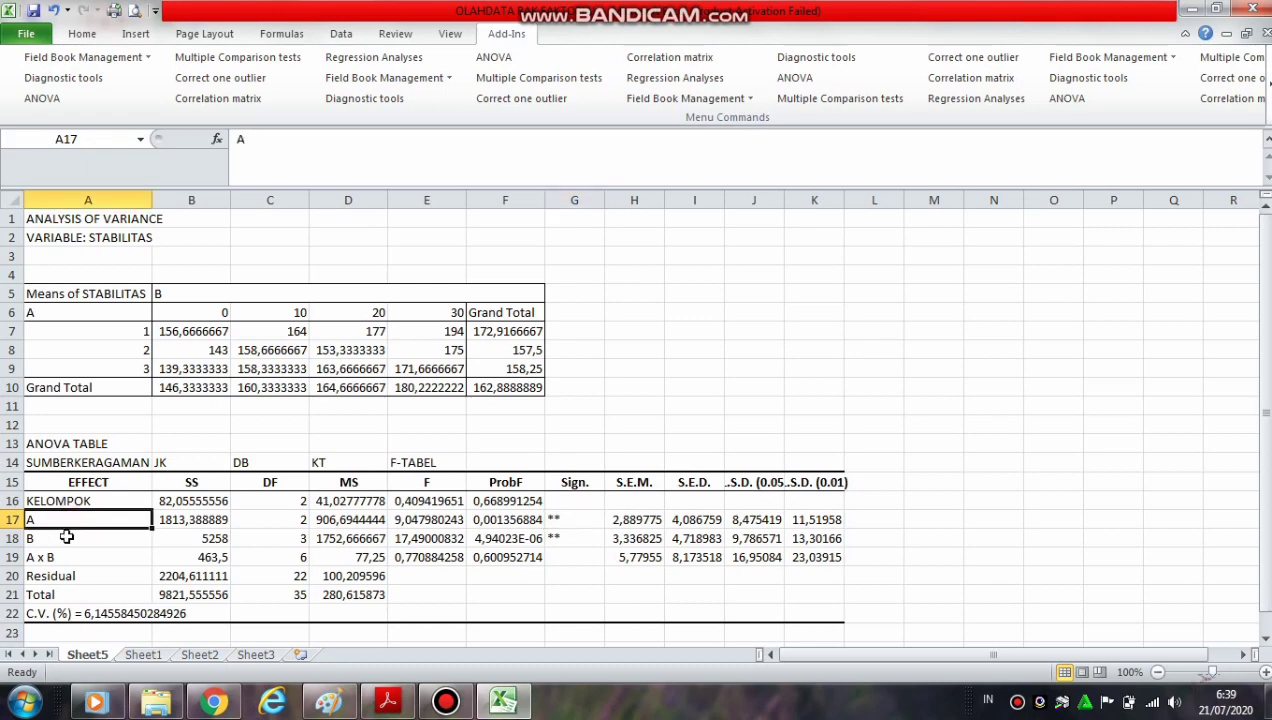
pyautogui.click(66, 537)
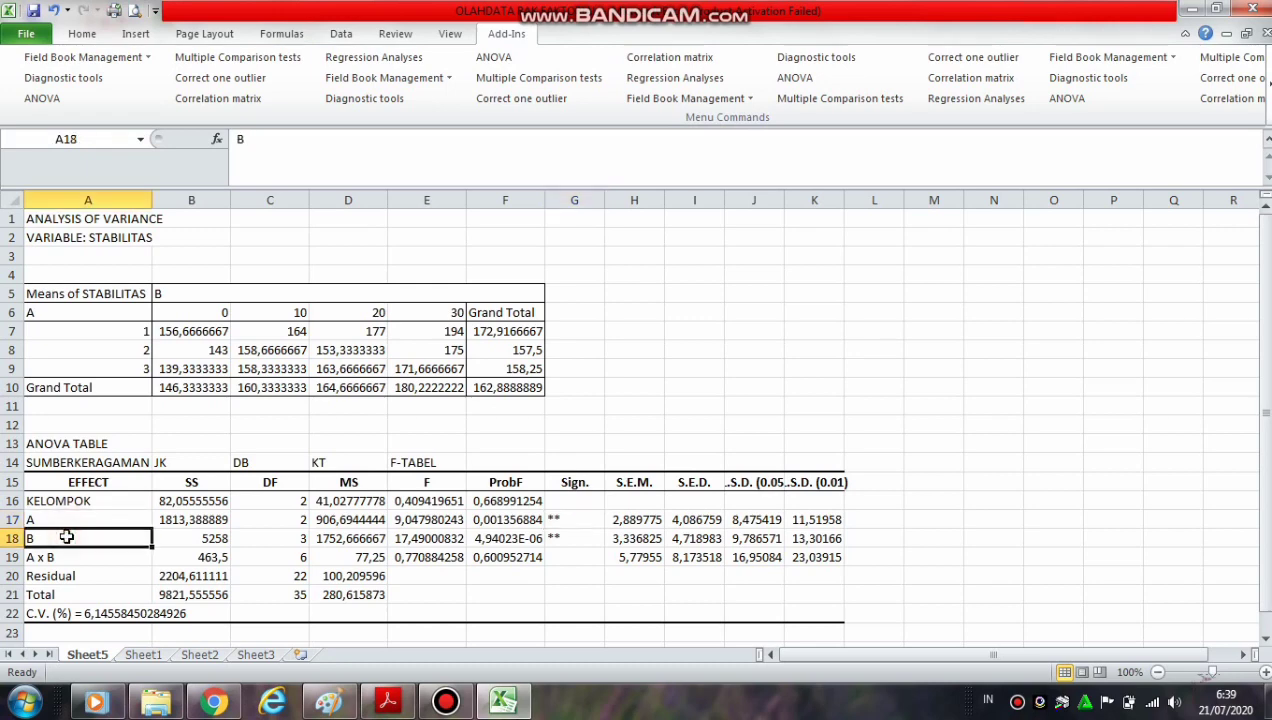
pyautogui.click(577, 518)
pyautogui.click(577, 537)
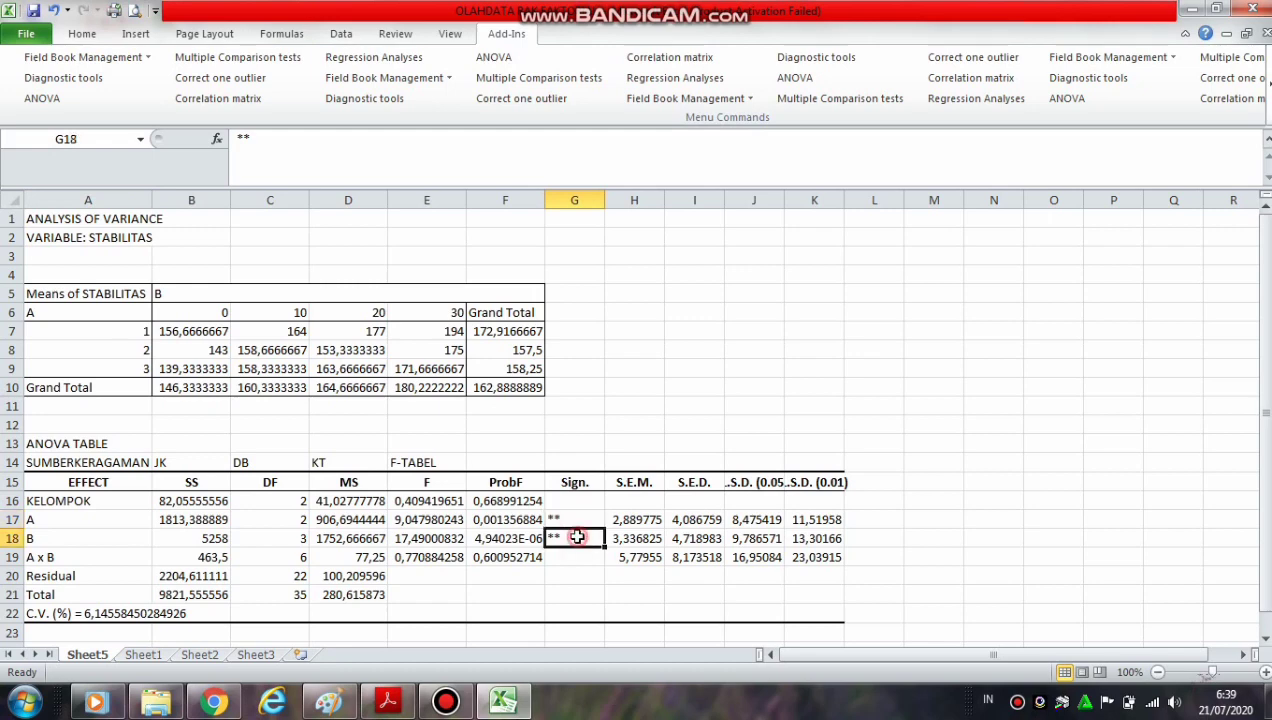
# Enter the label F-Tabel in M14, beyond the last column of the ANOVA table
pyautogui.click(980, 425)
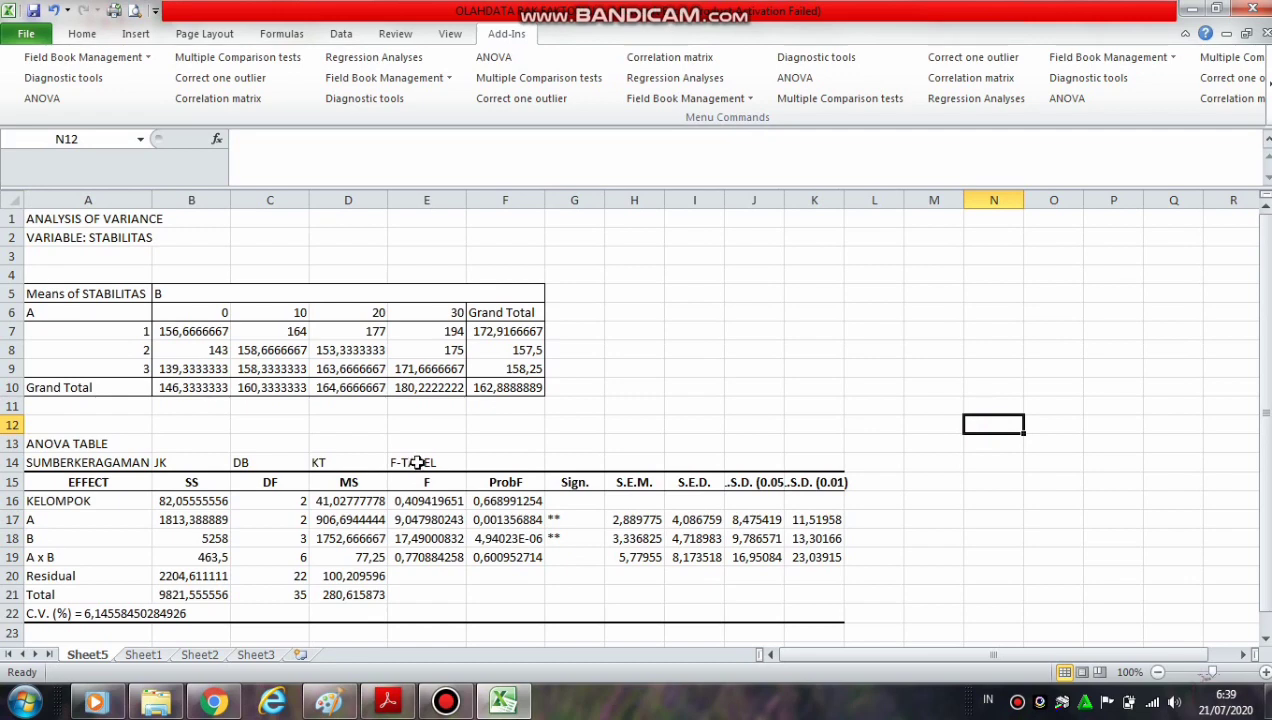
pyautogui.click(918, 464)
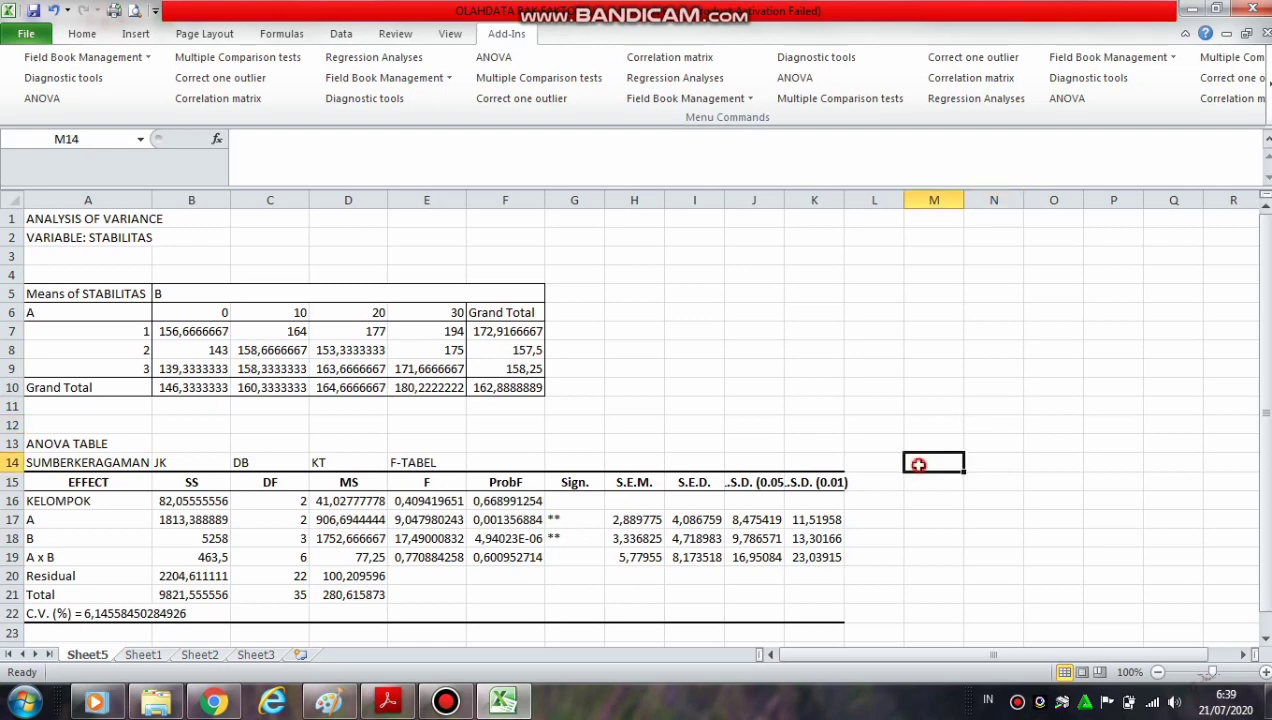
pyautogui.write('f')
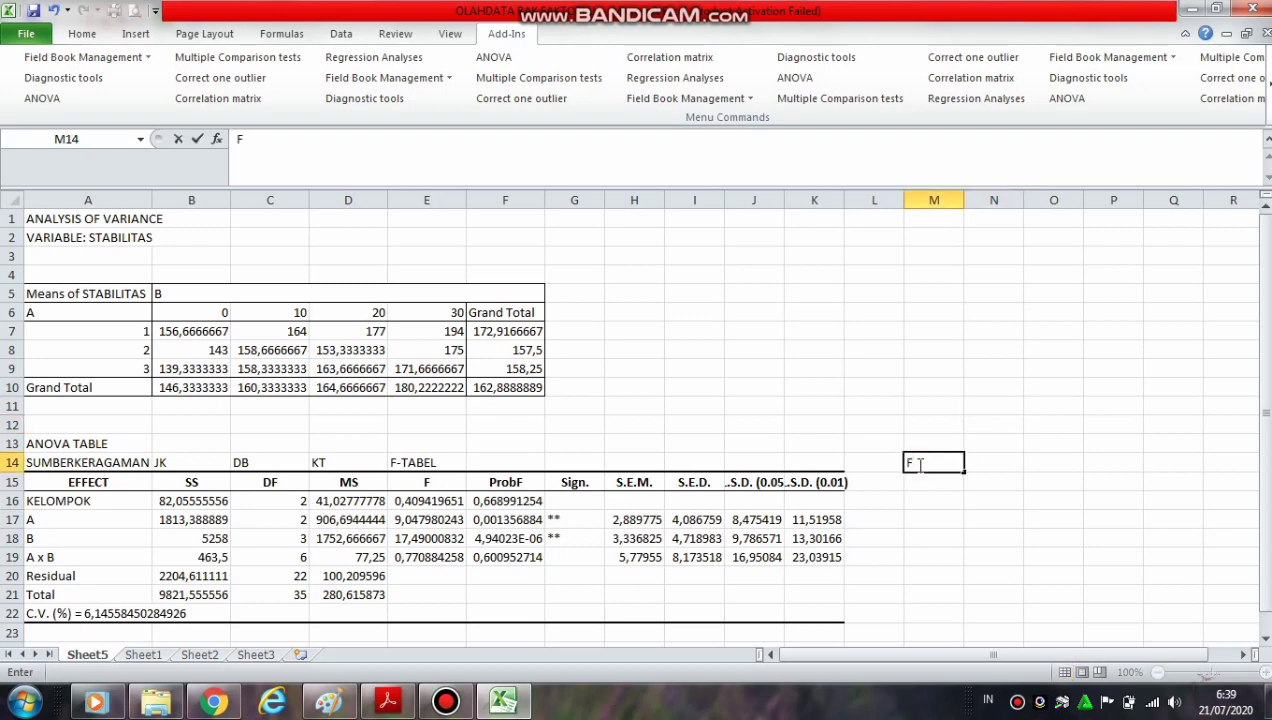
pyautogui.write('-tABEL')
# Change the label in E14 above the F heading to F-Hitung
pyautogui.click(425, 462)
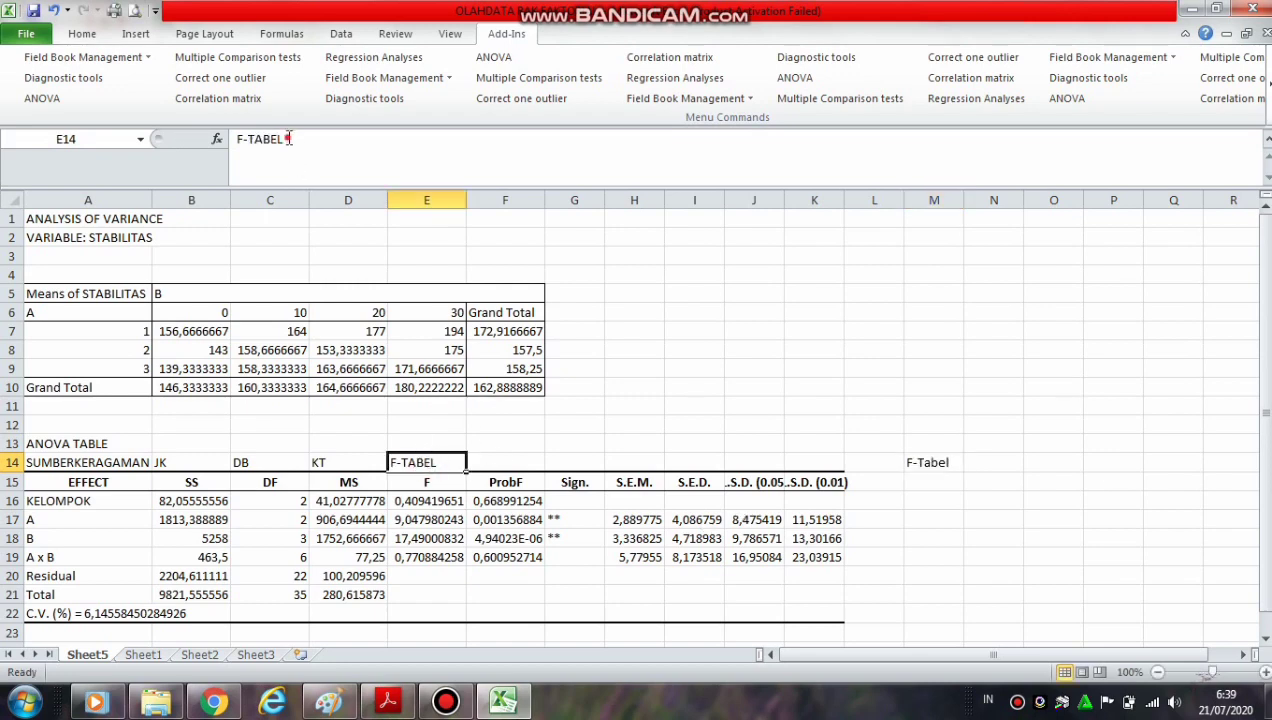
pyautogui.moveTo(288, 139); pyautogui.dragTo(256, 143)
pyautogui.write('H')
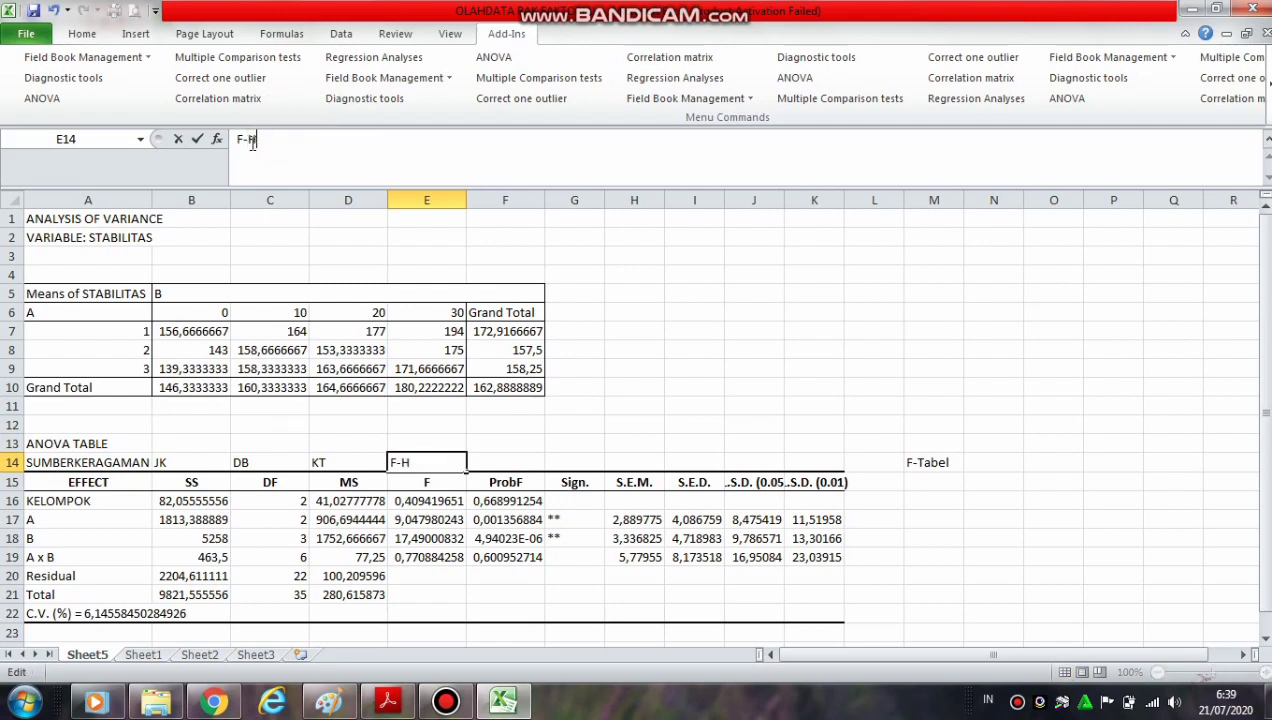
pyautogui.write('itung')
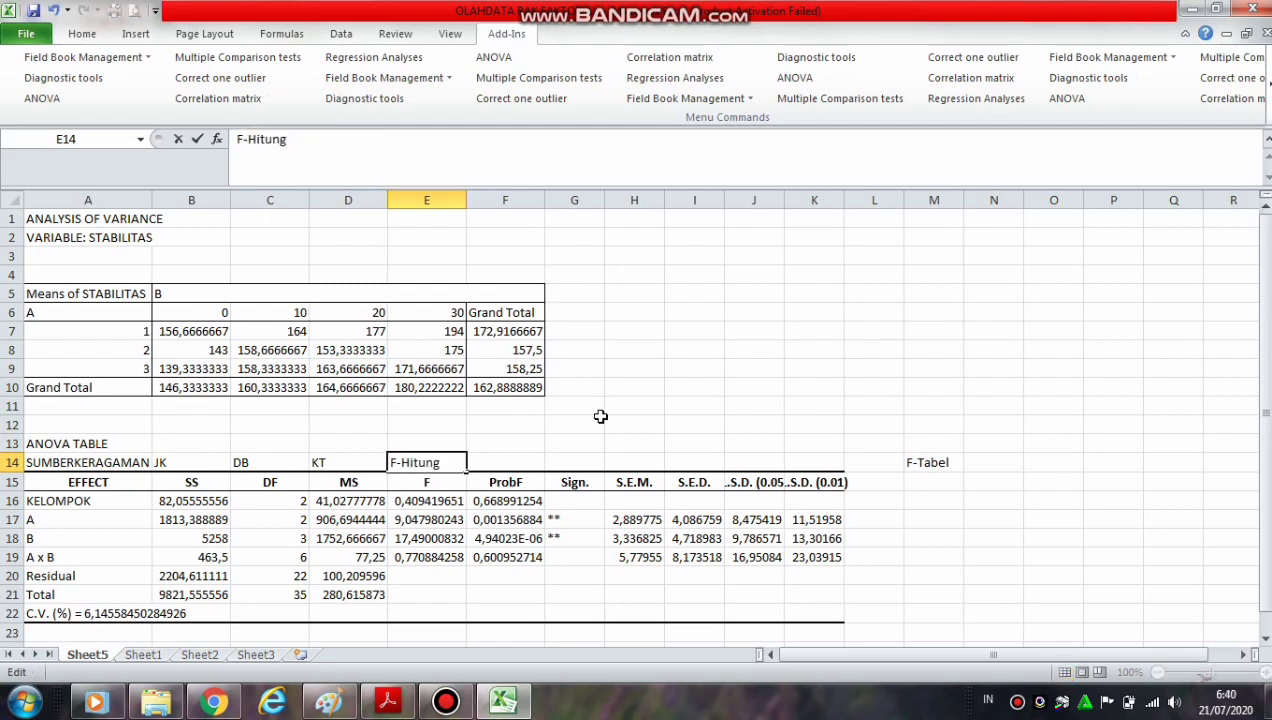
pyautogui.click(598, 420)
# Highlight the F column of the ANOVA table, E15:E21, with a yellow fill
pyautogui.moveTo(426, 480); pyautogui.dragTo(437, 595)
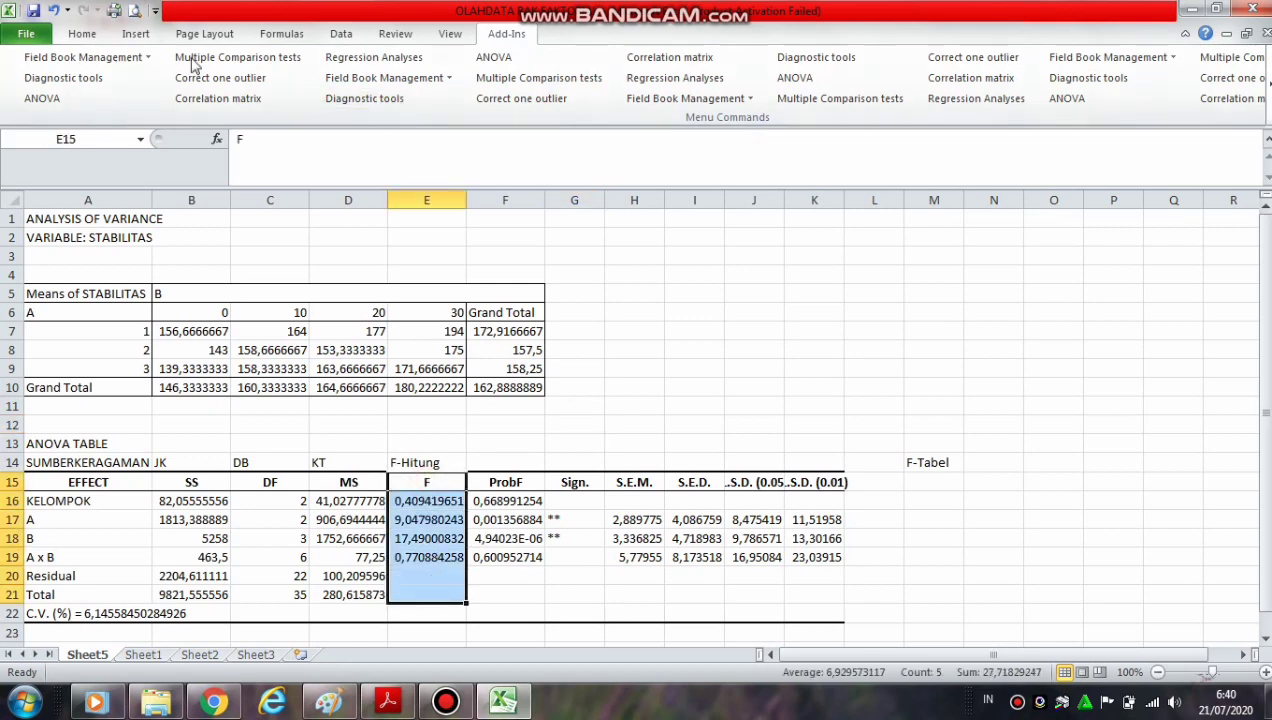
pyautogui.click(84, 35)
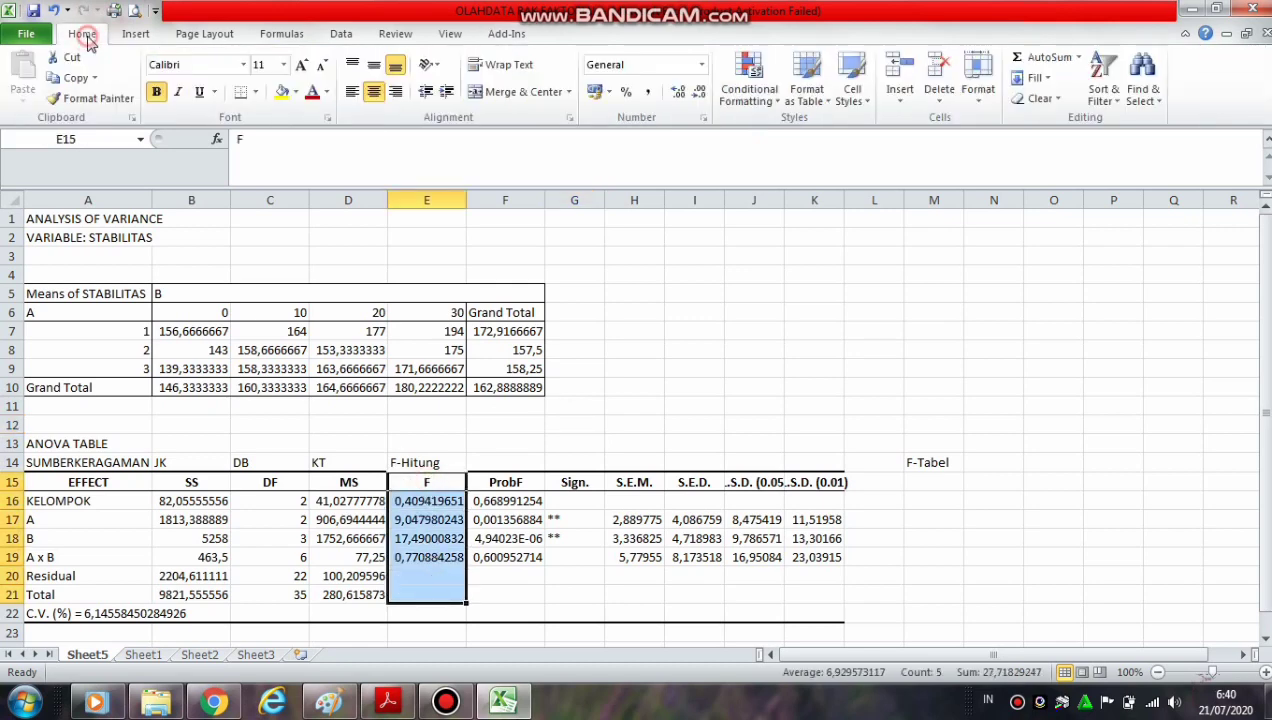
pyautogui.click(282, 91)
pyautogui.click(727, 408)
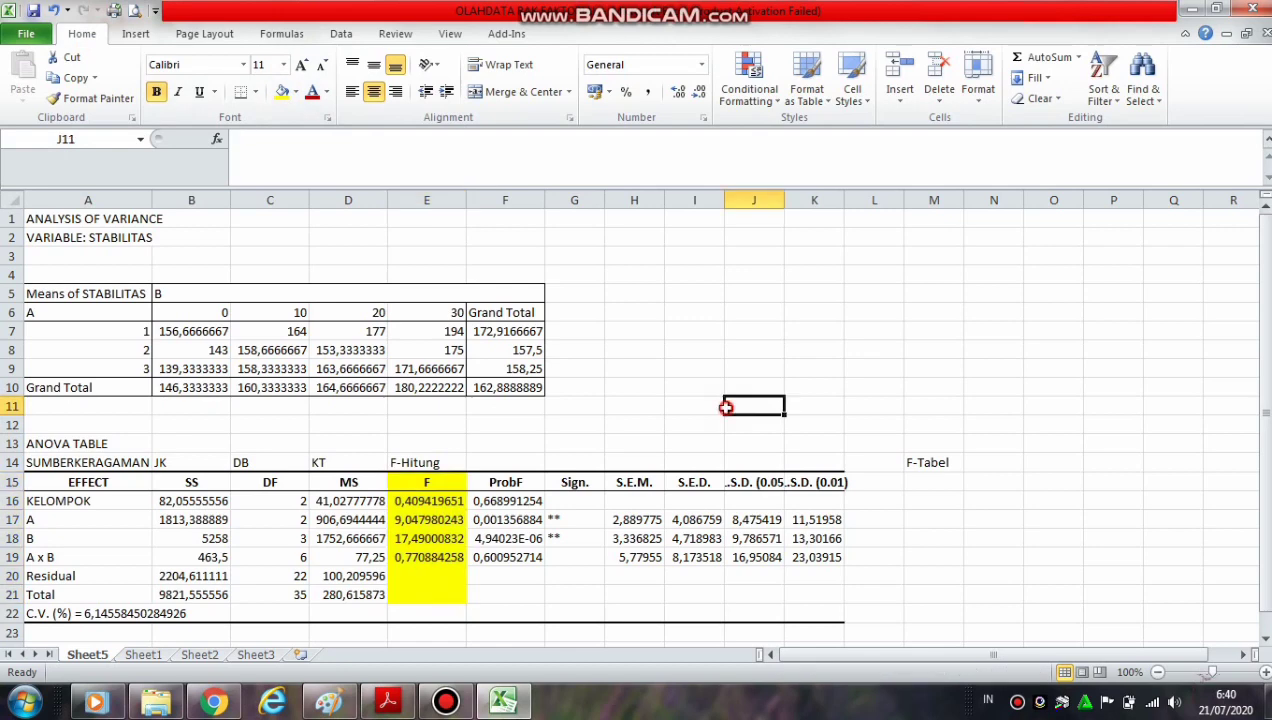
# Switch to F TABEL 5%.pdf in Adobe Acrobat Reader and view the table of numerator and denominator df for probability 0.05
pyautogui.click(932, 482)
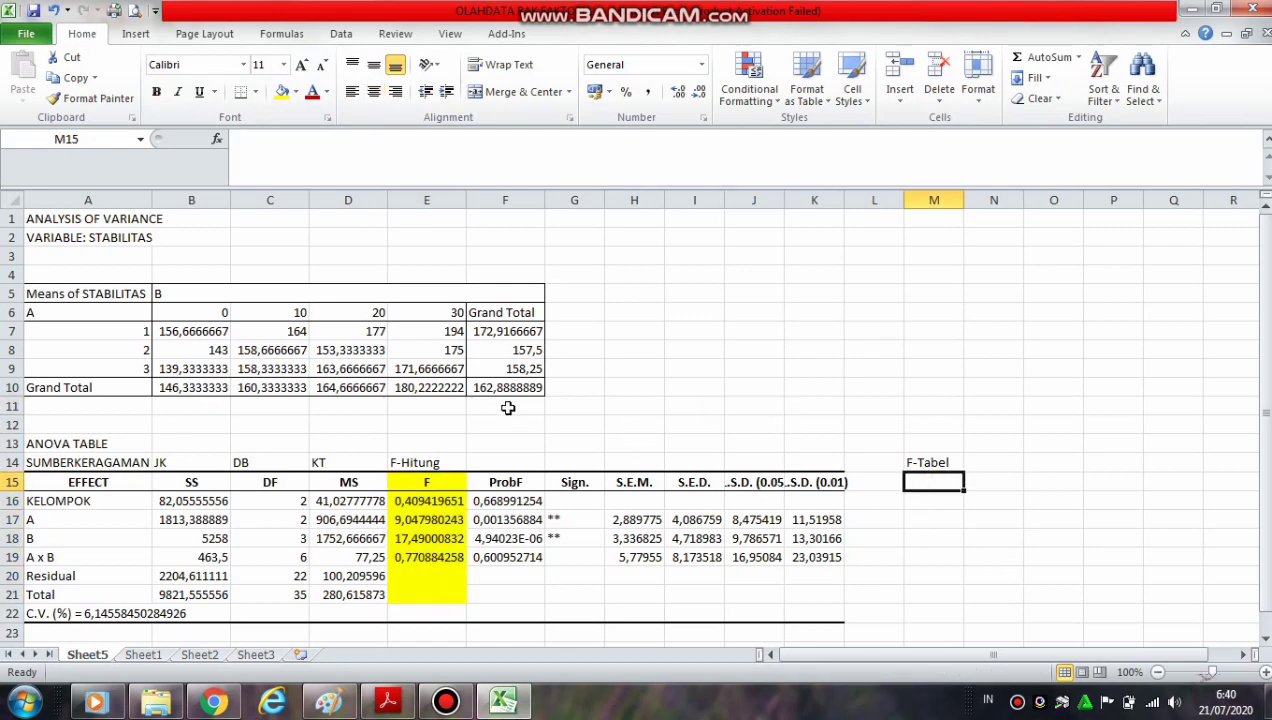
pyautogui.click(289, 501)
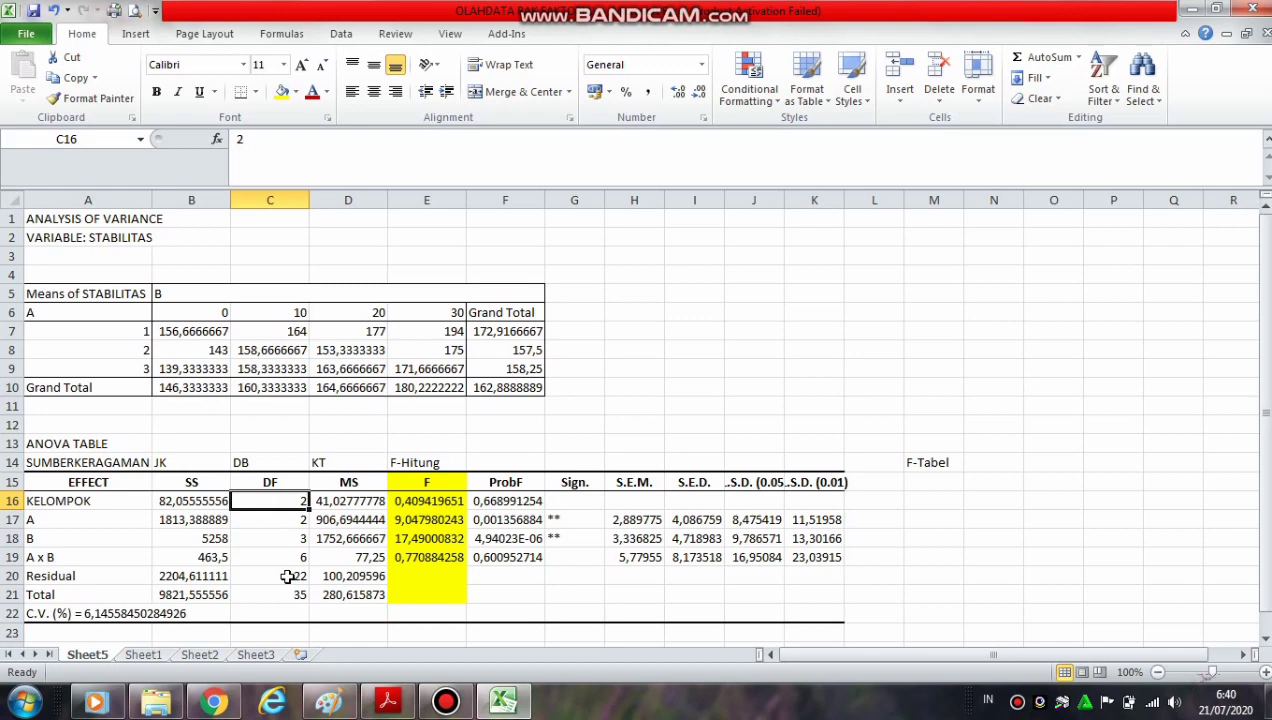
pyautogui.click(667, 345)
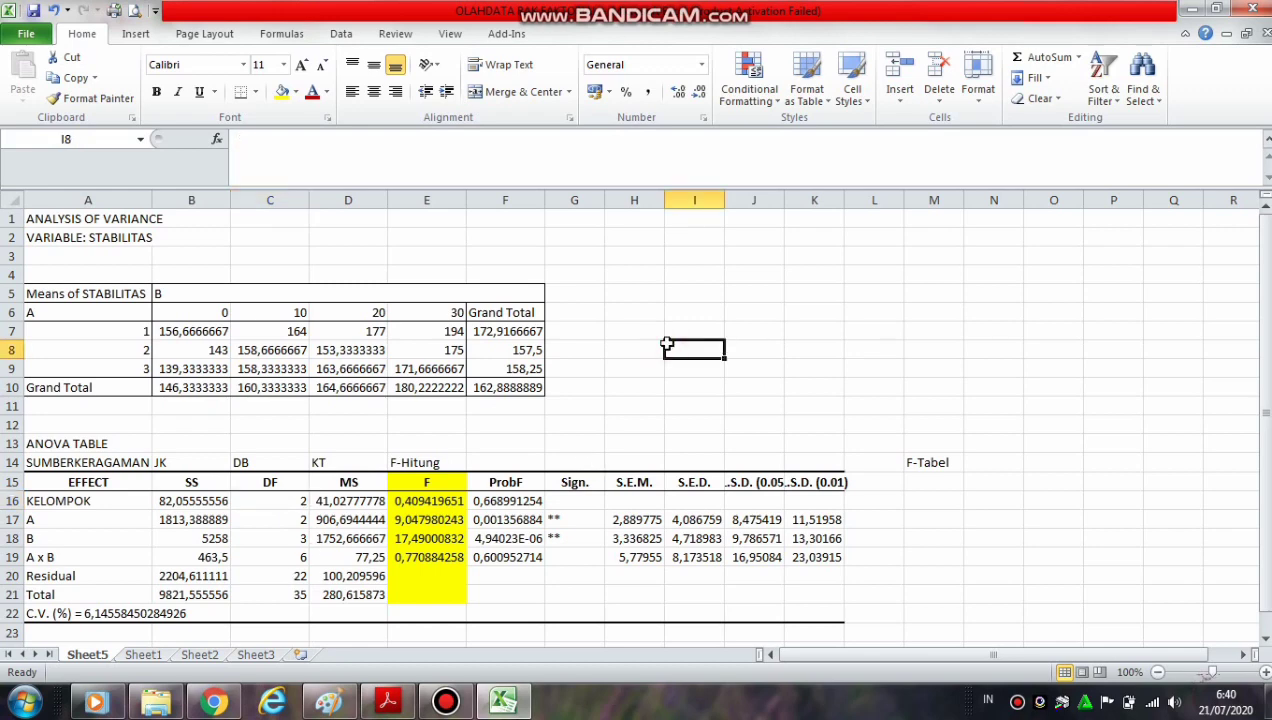
pyautogui.moveTo(386, 706)
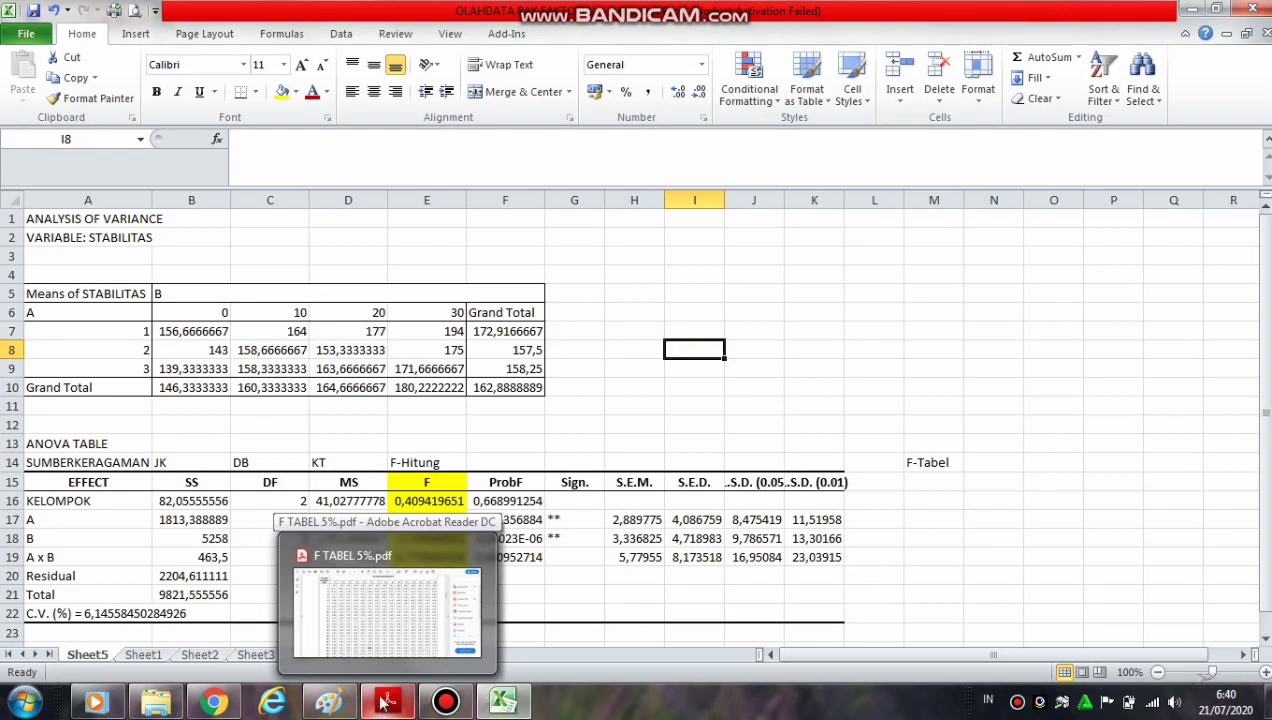
pyautogui.click(372, 645)
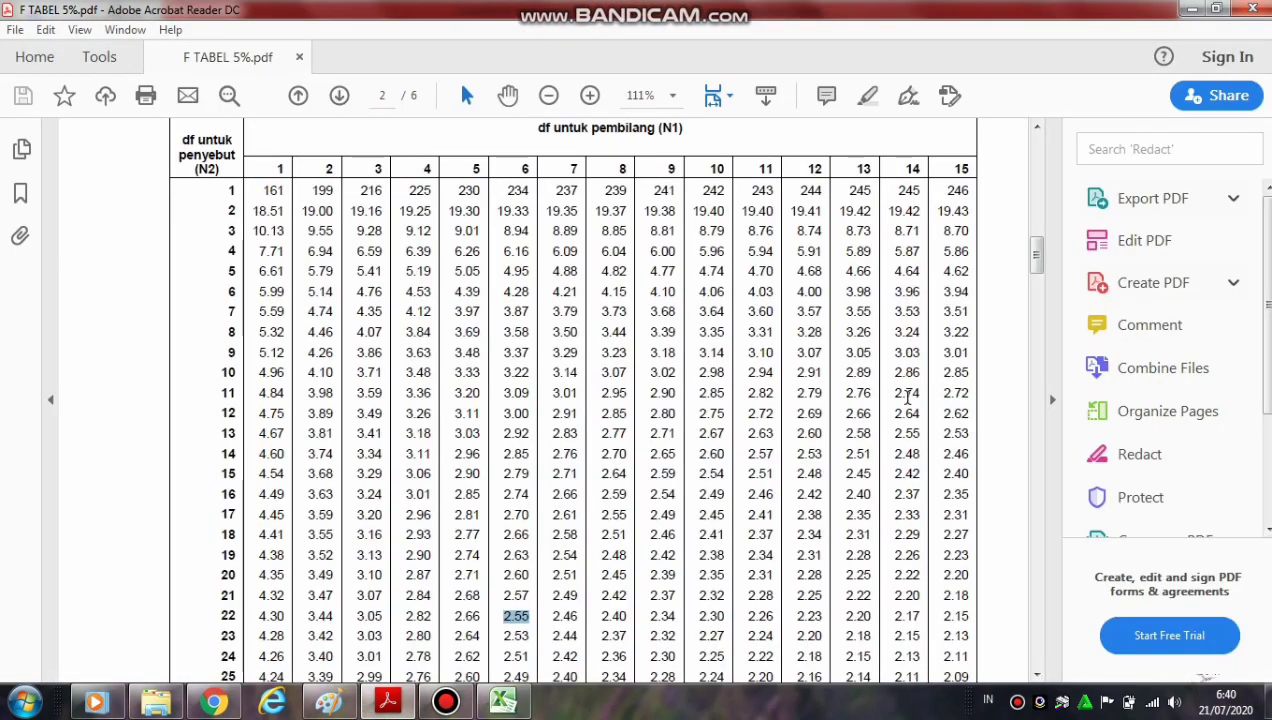
pyautogui.moveTo(1038, 252); pyautogui.dragTo(1041, 181)
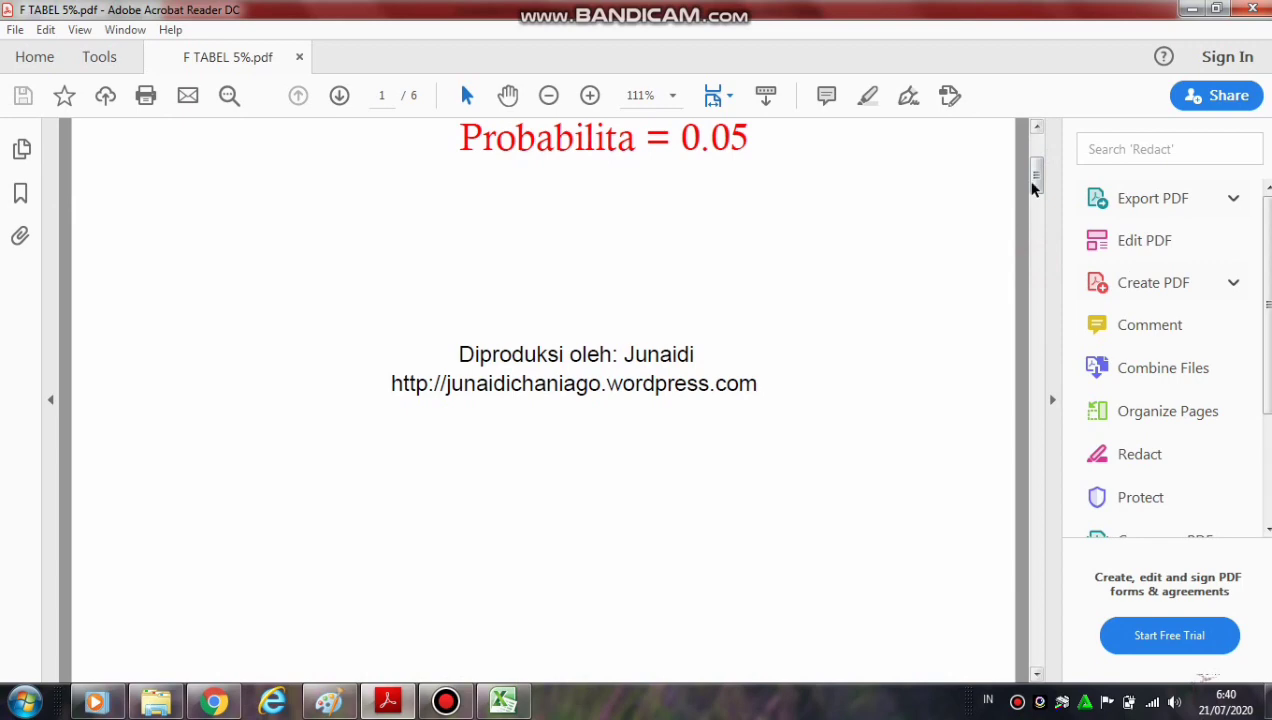
pyautogui.moveTo(1042, 185); pyautogui.dragTo(1042, 262)
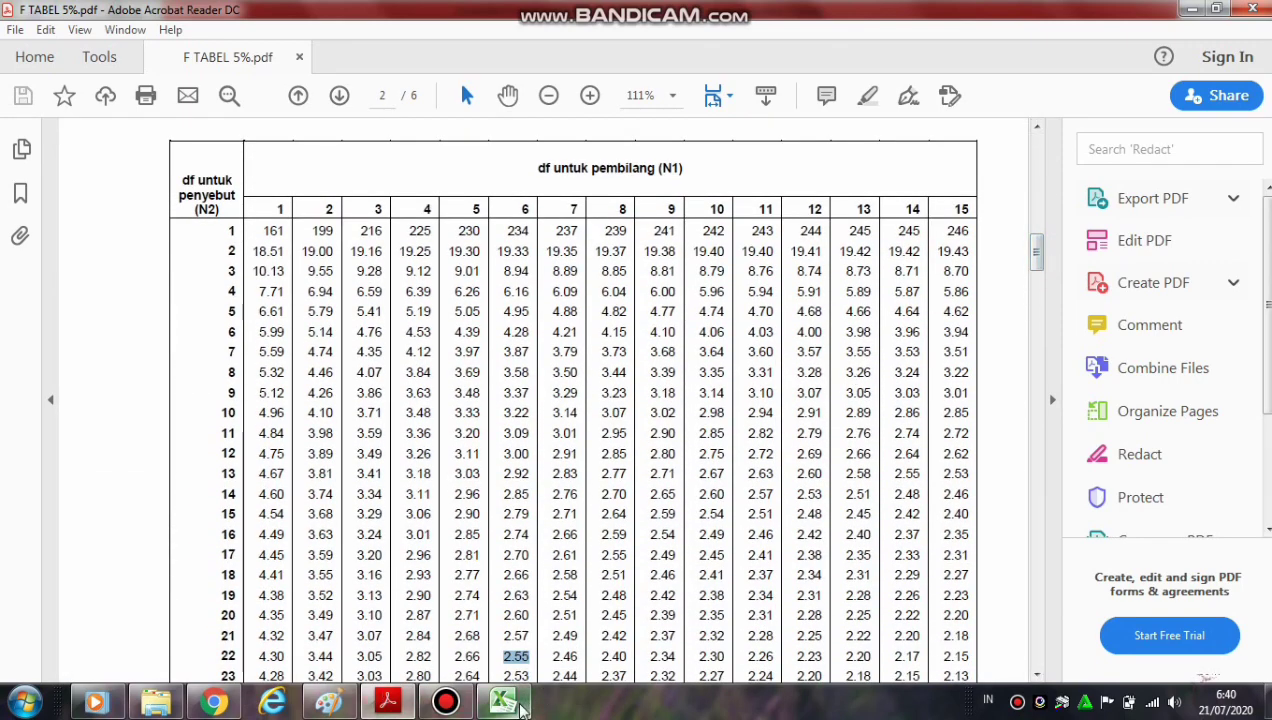
# Look up the F value for df 2 and 22 in F TABEL 5%.pdf and enter 3,44 in Excel cell M16 for KELOMPOK
pyautogui.click(518, 707)
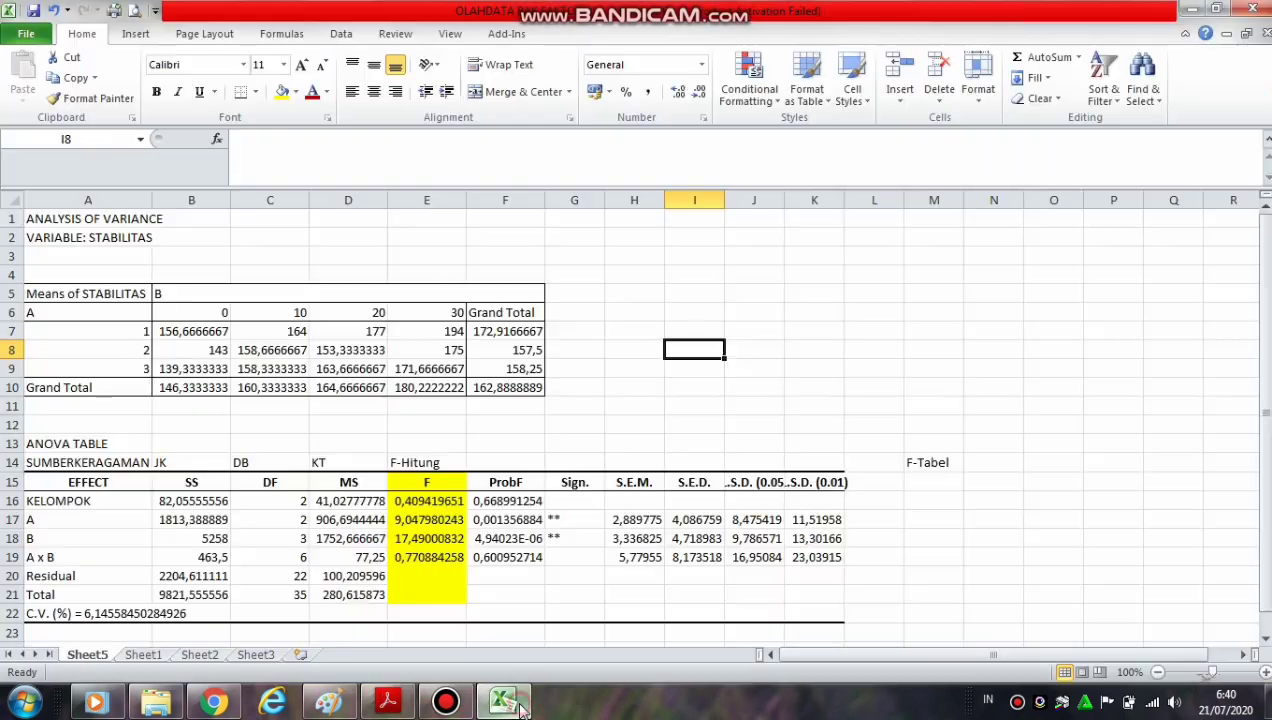
pyautogui.click(280, 504)
pyautogui.click(282, 574)
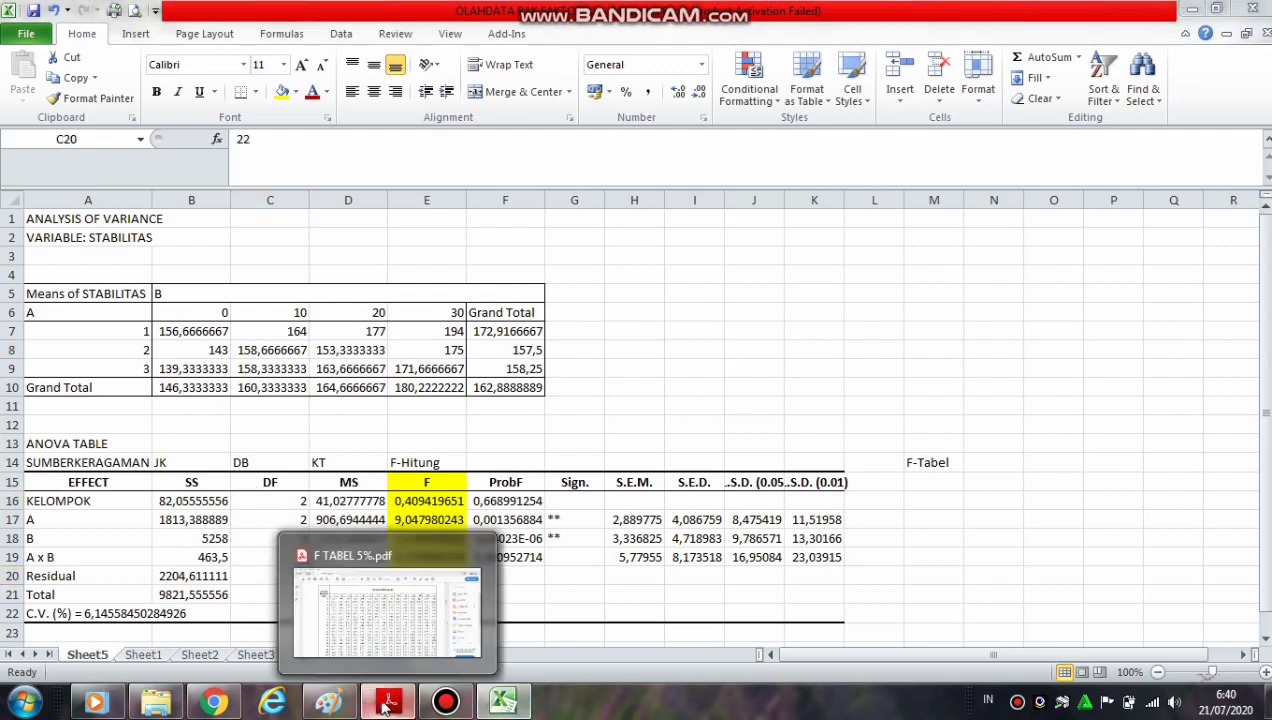
pyautogui.click(385, 530)
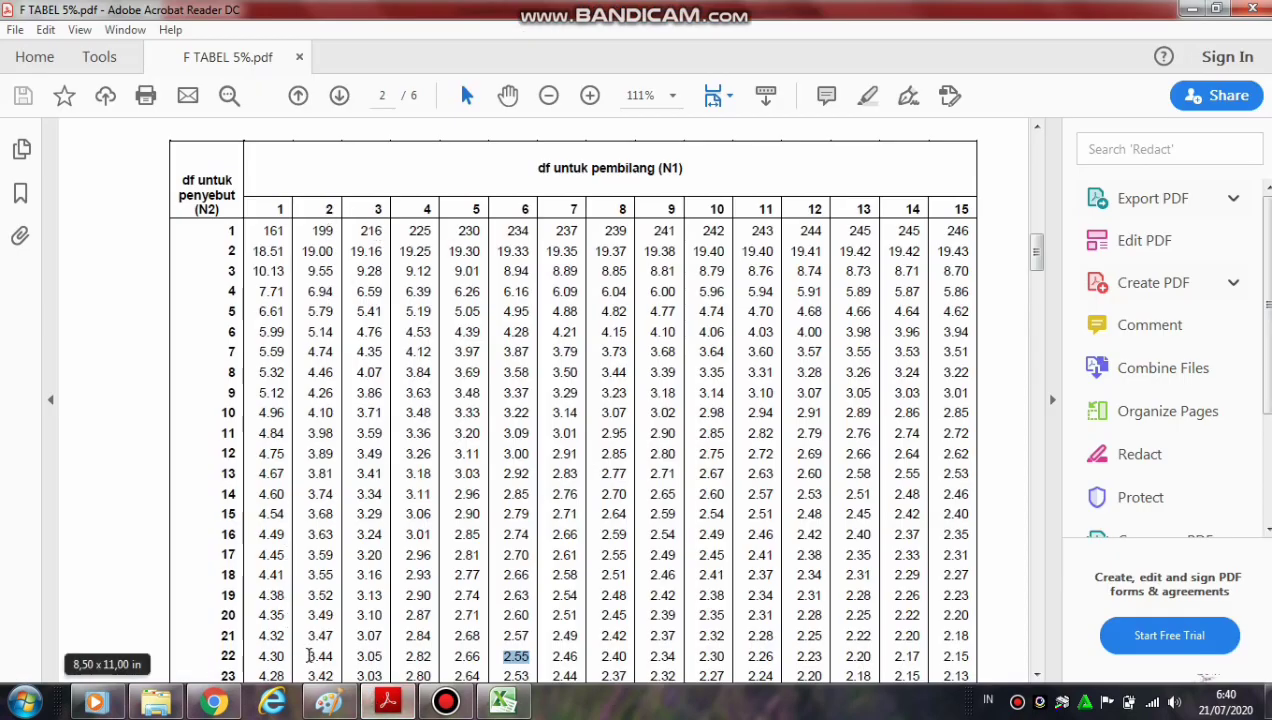
pyautogui.moveTo(310, 656); pyautogui.dragTo(336, 660)
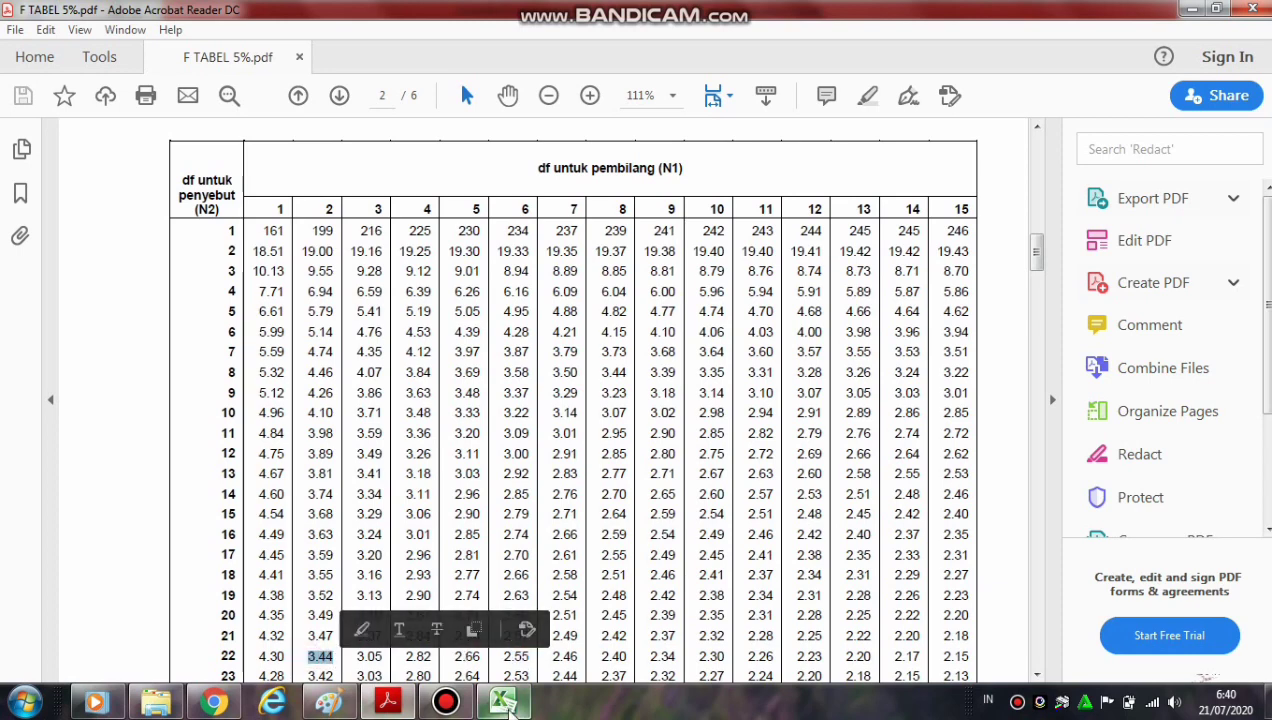
pyautogui.click(505, 703)
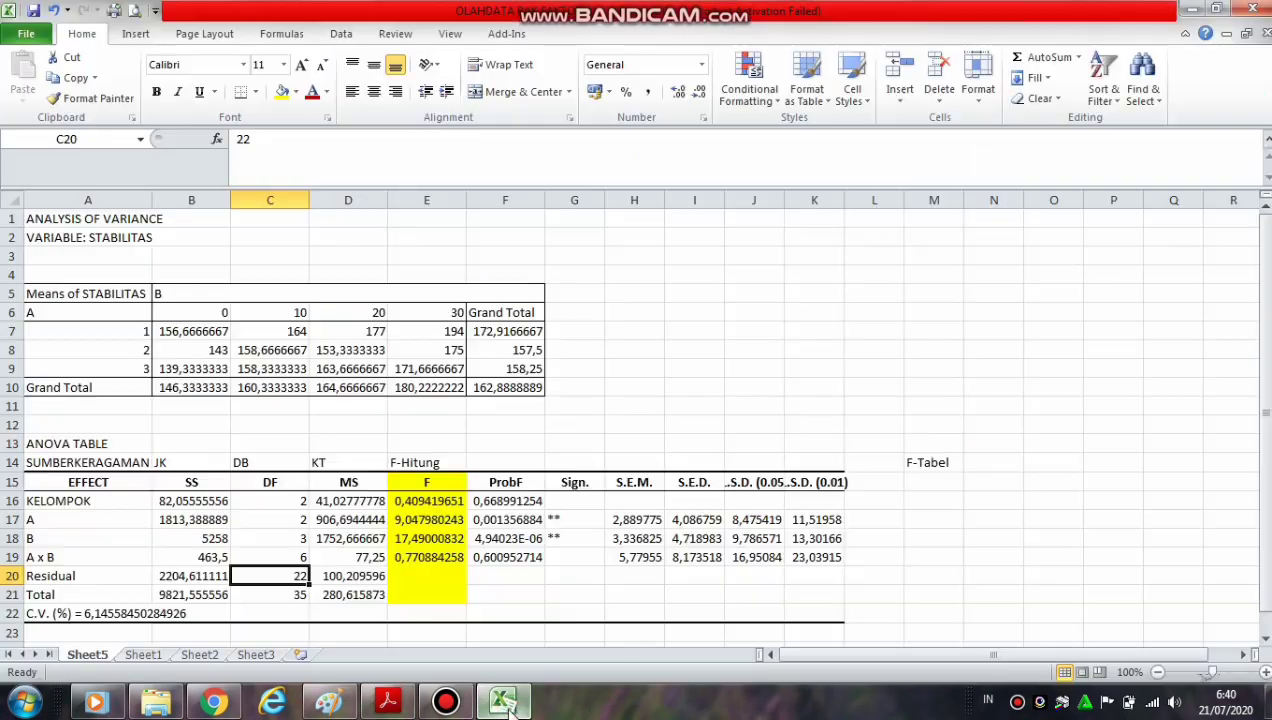
pyautogui.click(915, 495)
pyautogui.write('3,44')
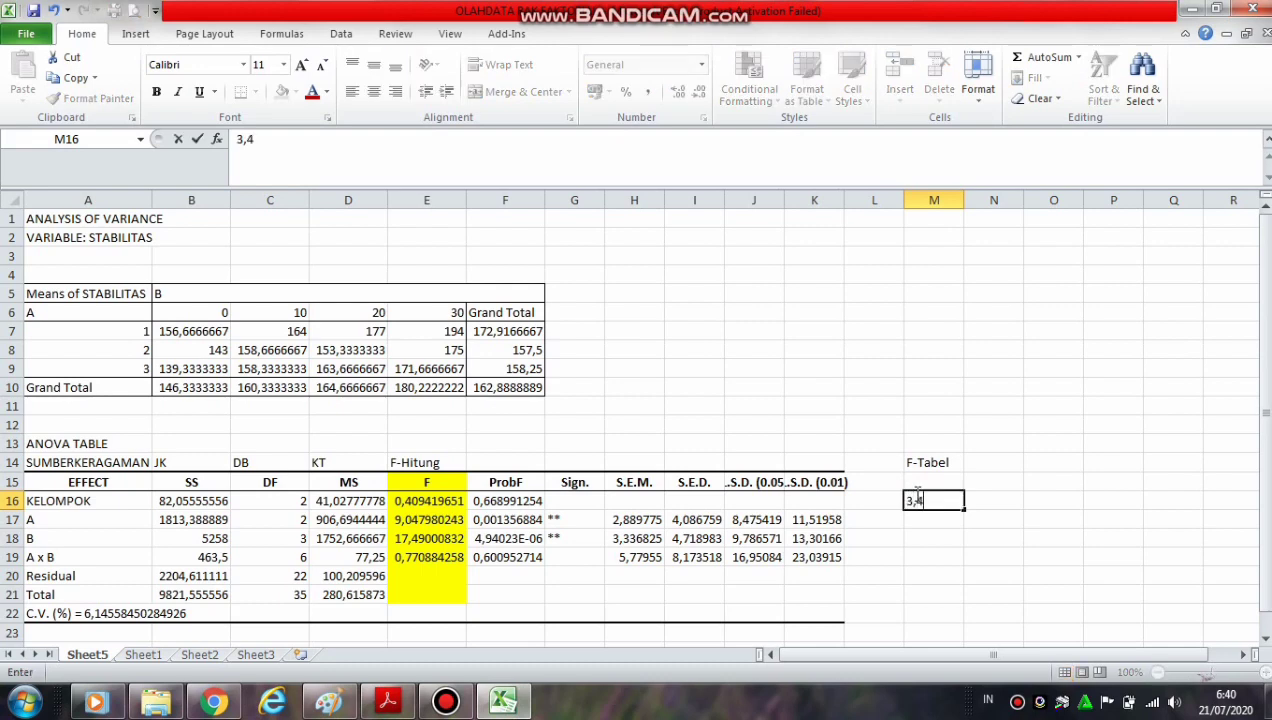
# Check the df of factor A and the residual, and enter the F-table value 3,44 in M17
pyautogui.click(285, 519)
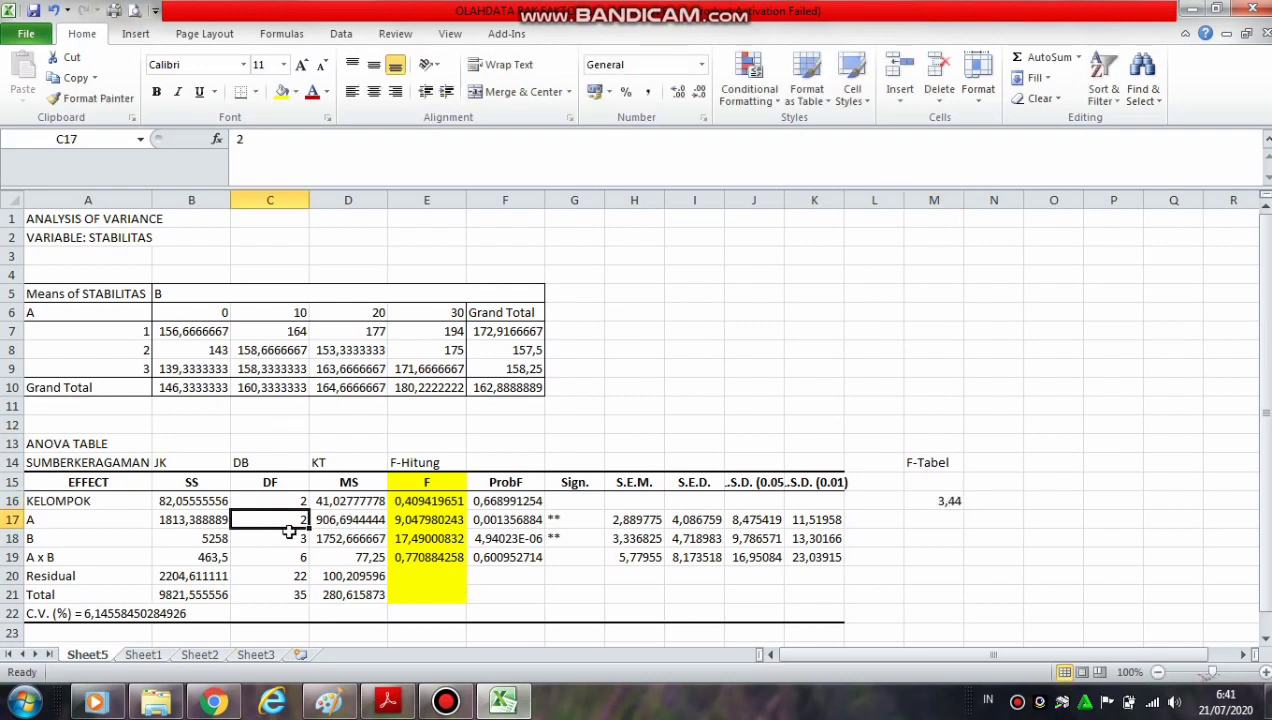
pyautogui.click(296, 576)
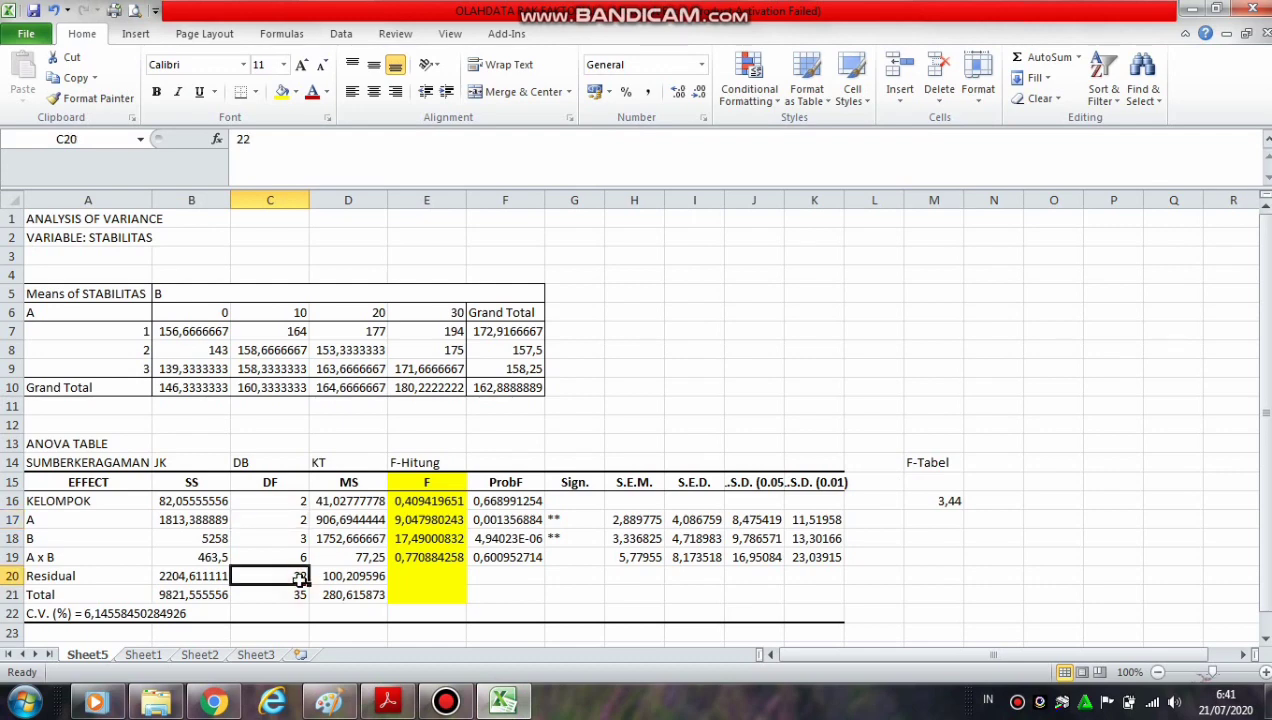
pyautogui.click(928, 526)
pyautogui.write('3,44')
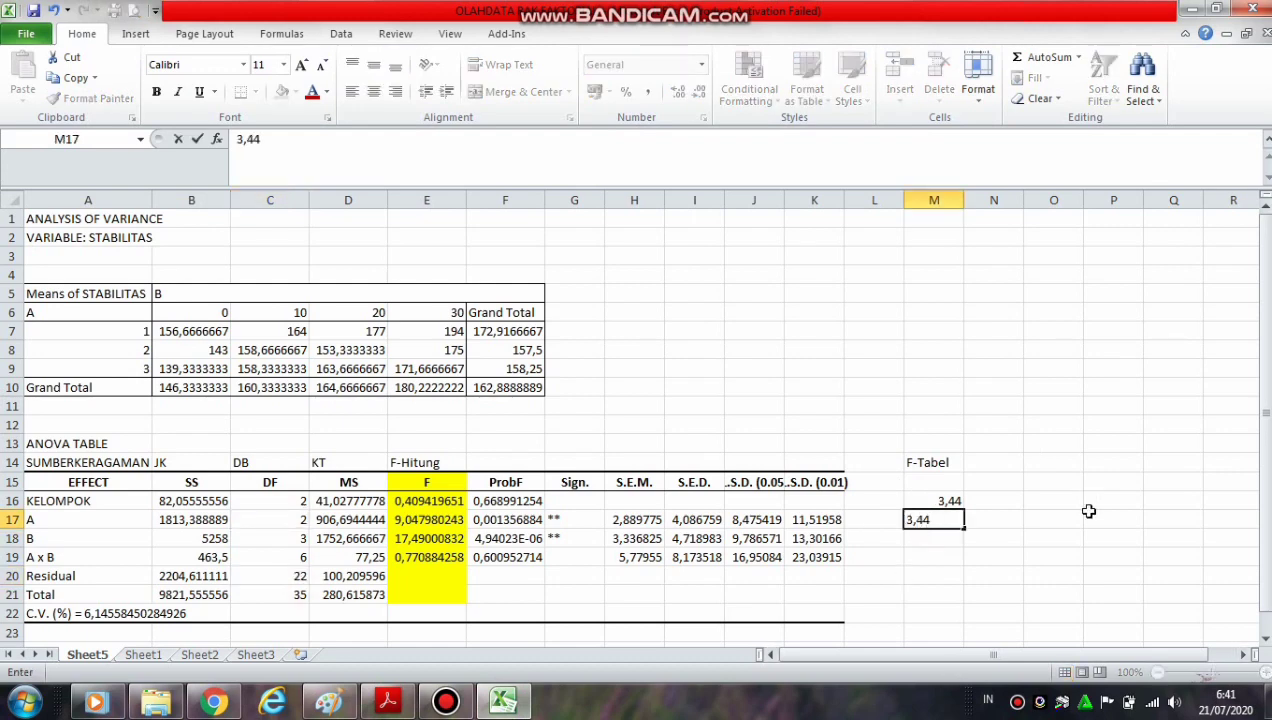
pyautogui.click(1088, 511)
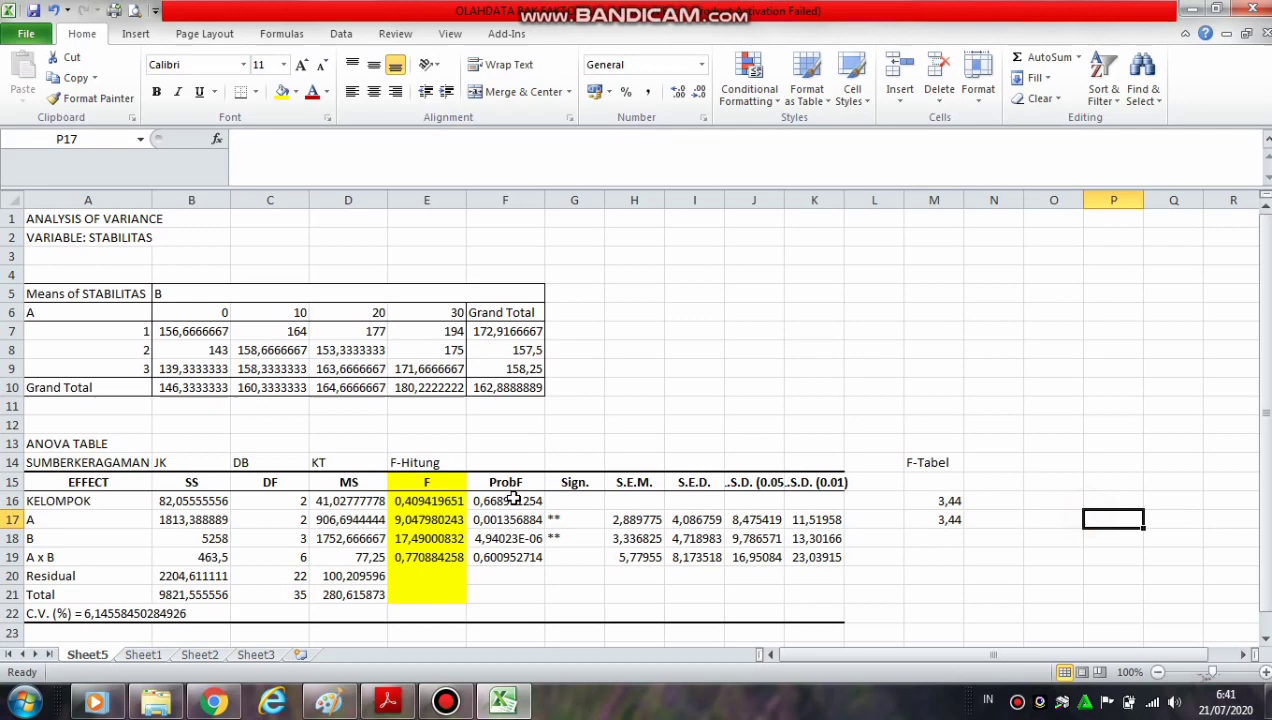
# Look up the F value for factor B at df 3 and 22 in F TABEL 5%.pdf and enter 3,05 in Excel cell M18
pyautogui.click(293, 538)
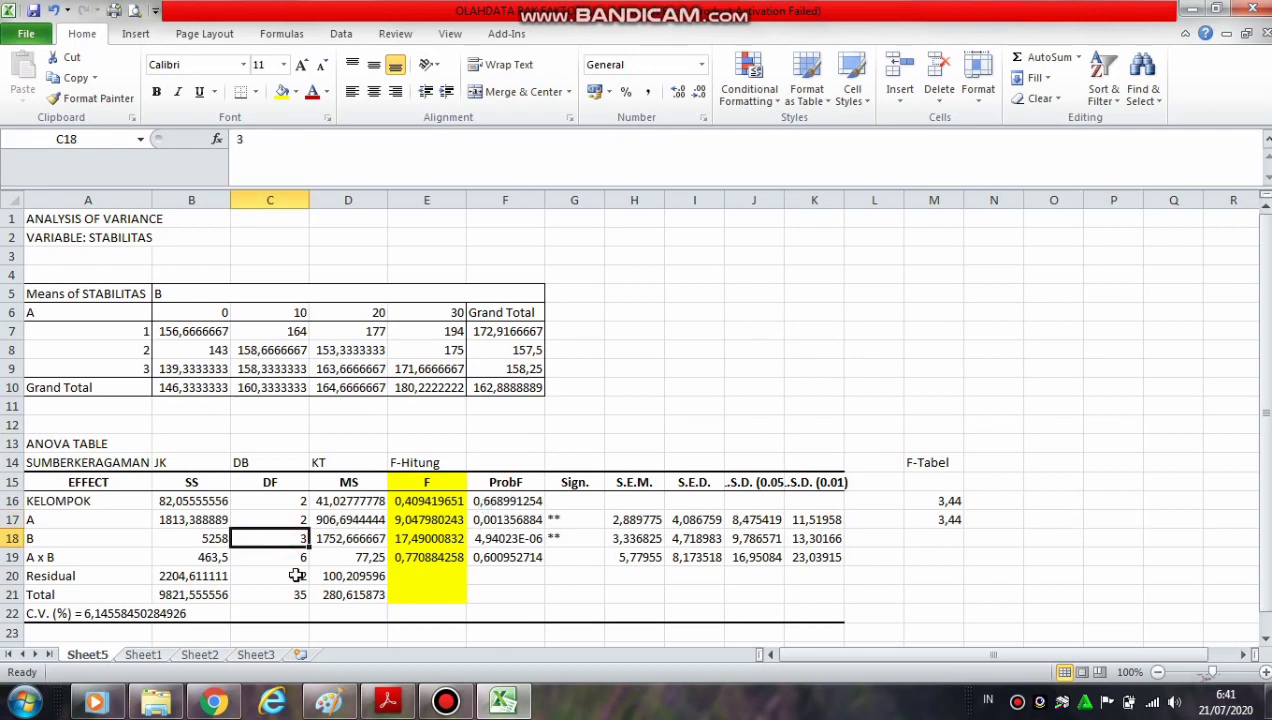
pyautogui.click(294, 572)
pyautogui.click(386, 703)
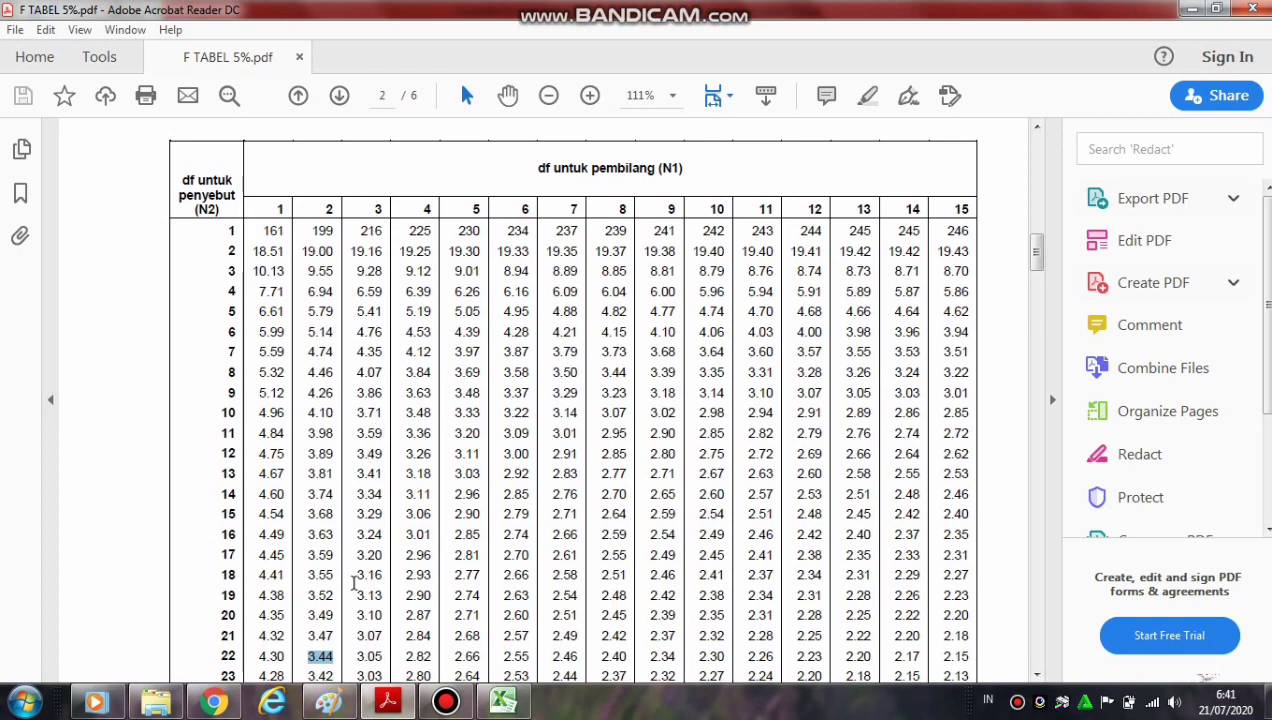
pyautogui.moveTo(356, 656); pyautogui.dragTo(384, 656)
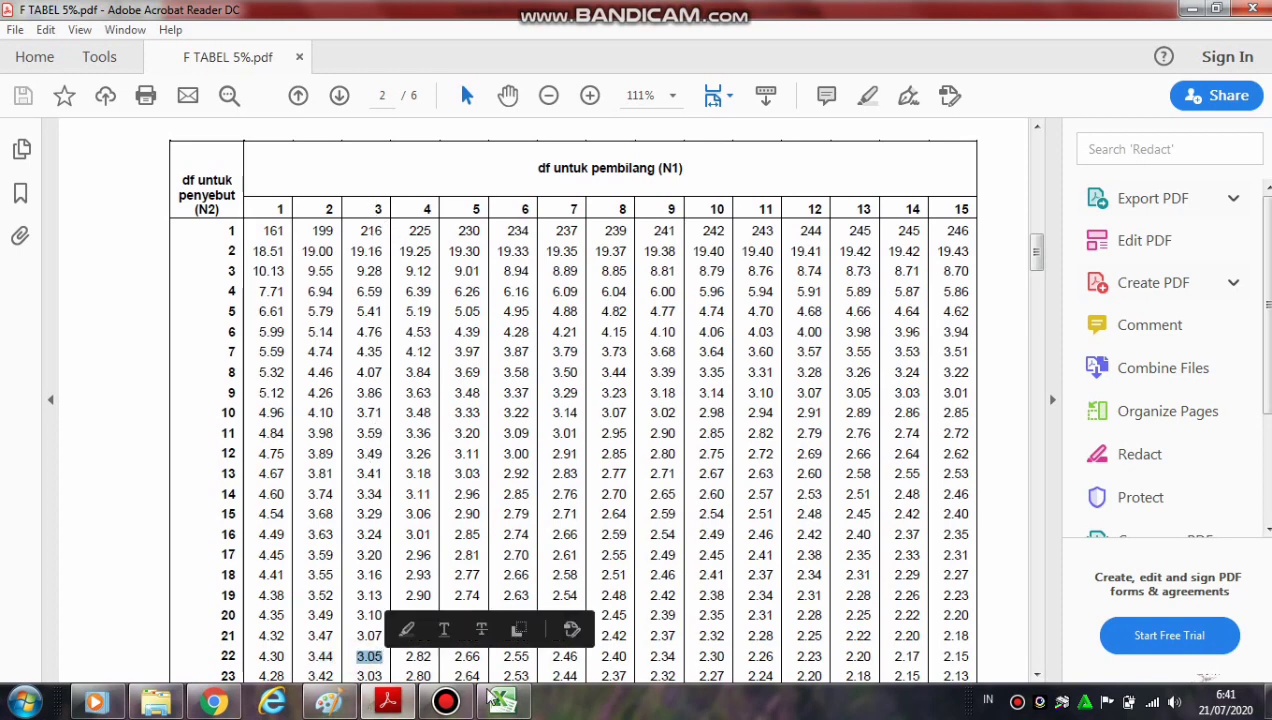
pyautogui.click(503, 703)
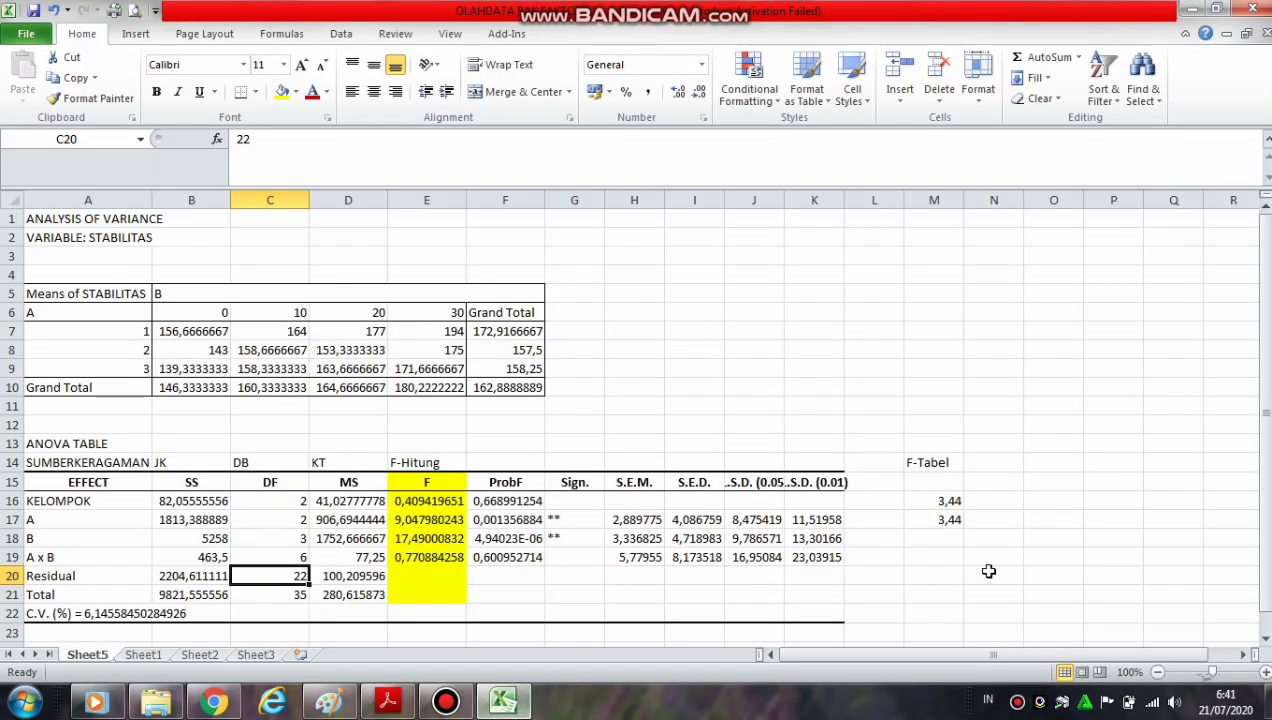
pyautogui.click(945, 538)
pyautogui.write('3,05')
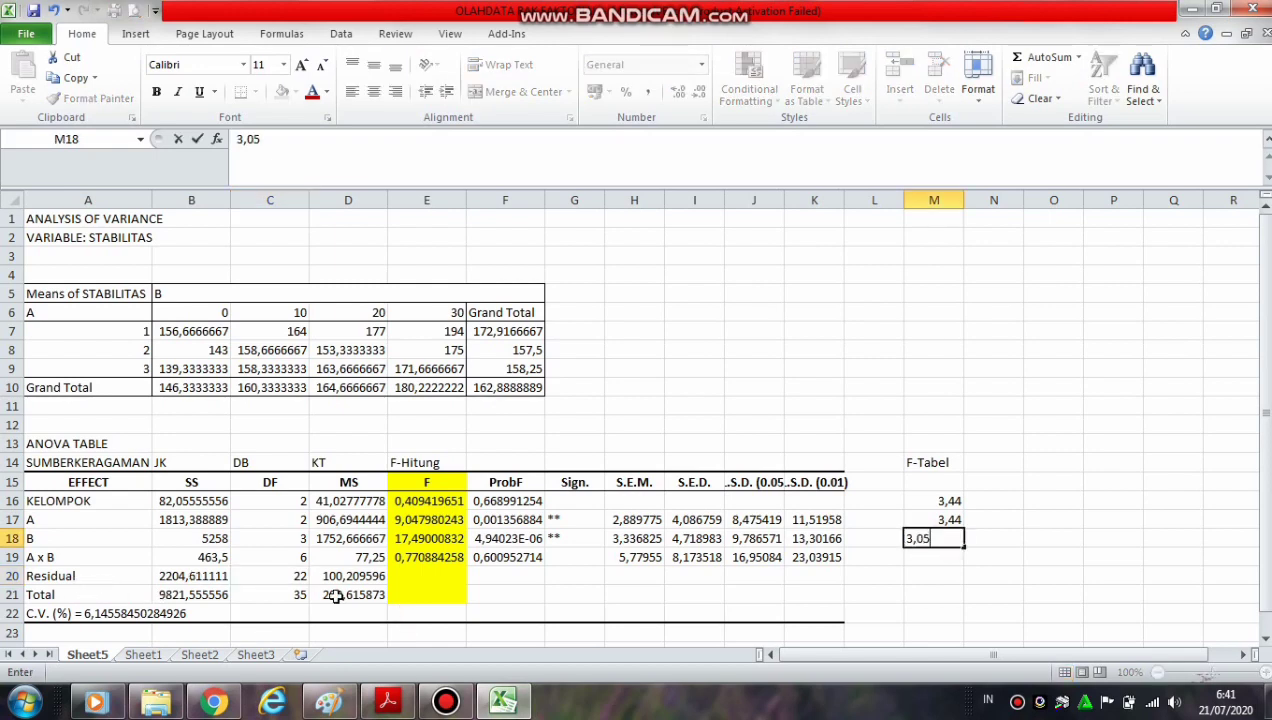
# Look up the A x B F value for df 6 and 22 in F TABEL 5%.pdf and enter 2,55 in Excel cell M19
pyautogui.click(293, 559)
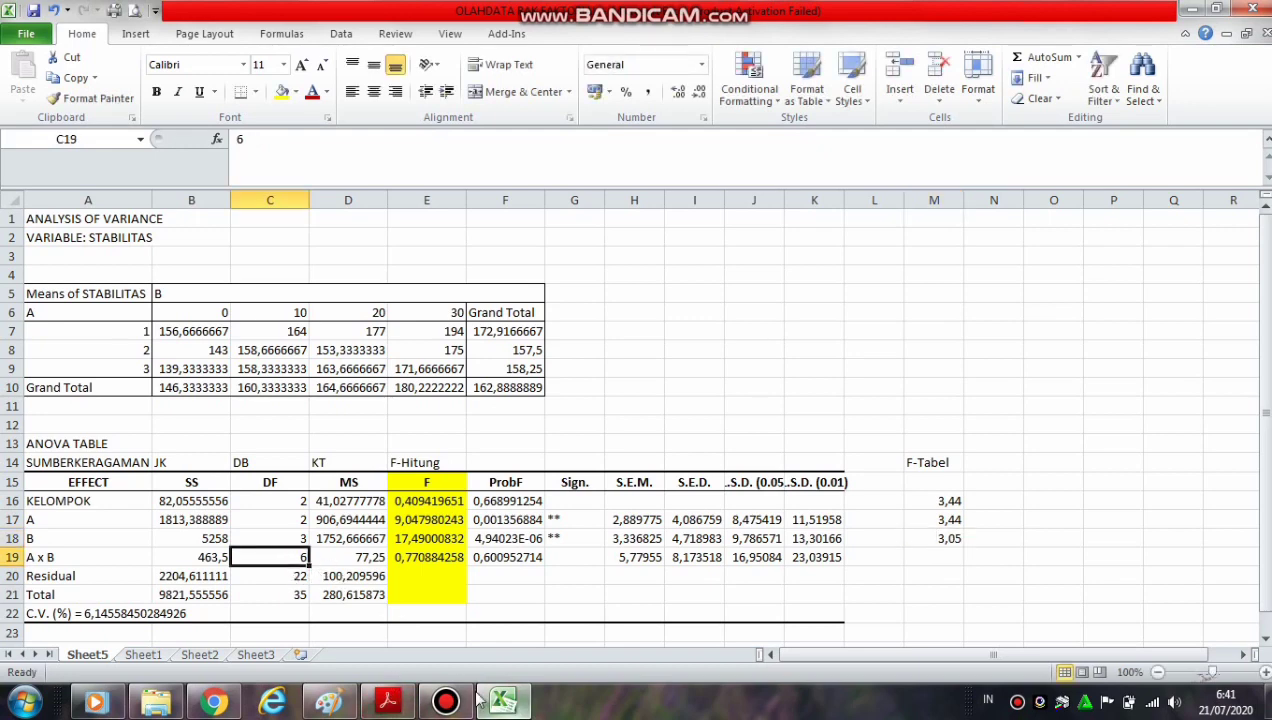
pyautogui.click(389, 700)
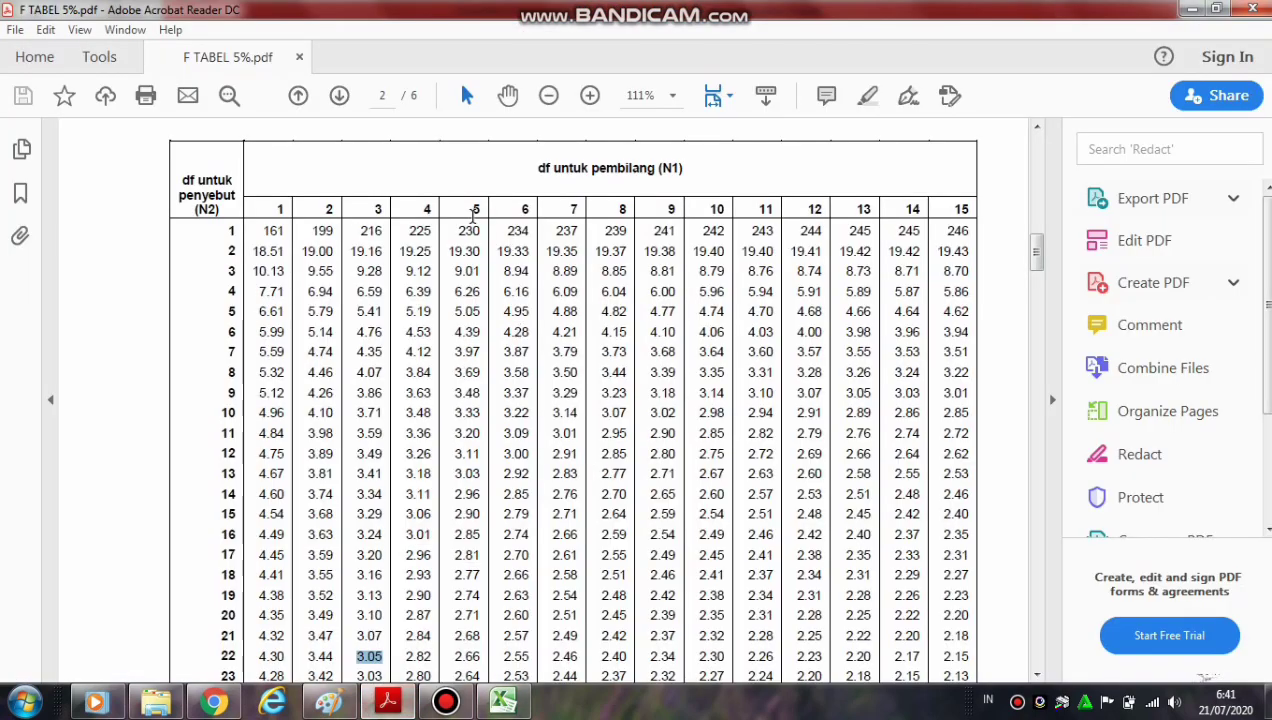
pyautogui.doubleClick(522, 209)
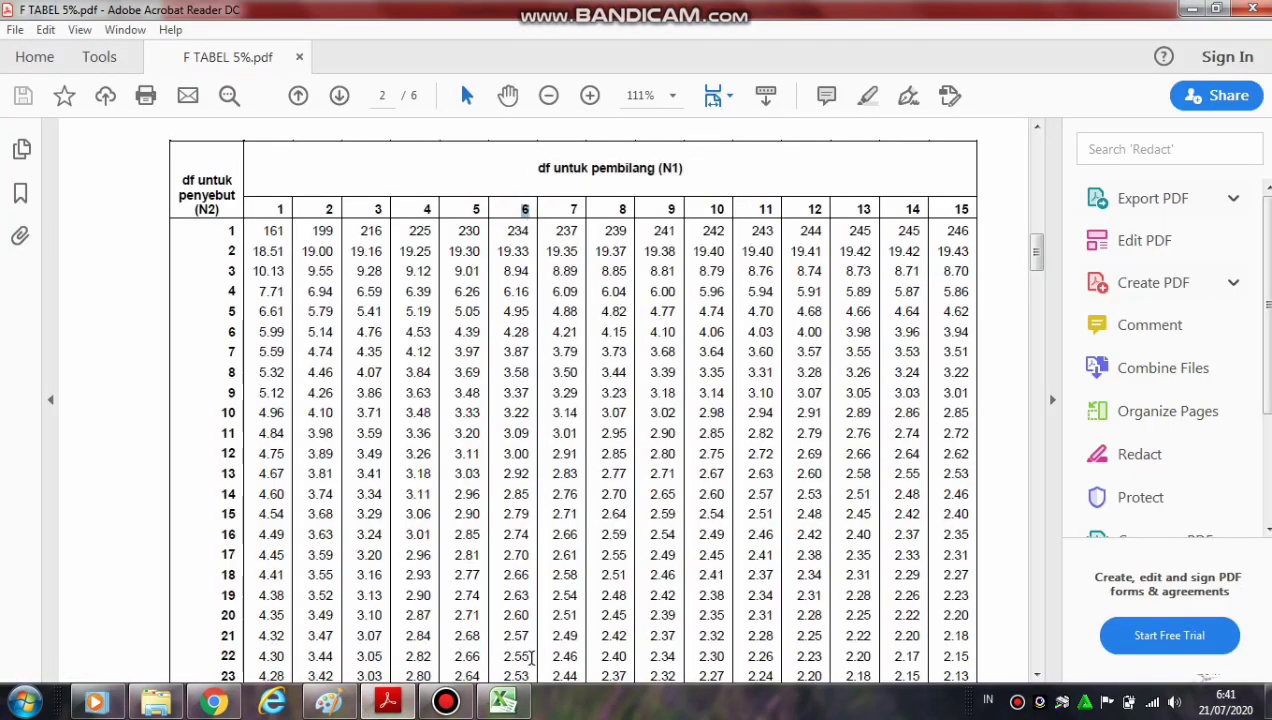
pyautogui.moveTo(531, 657); pyautogui.dragTo(507, 660)
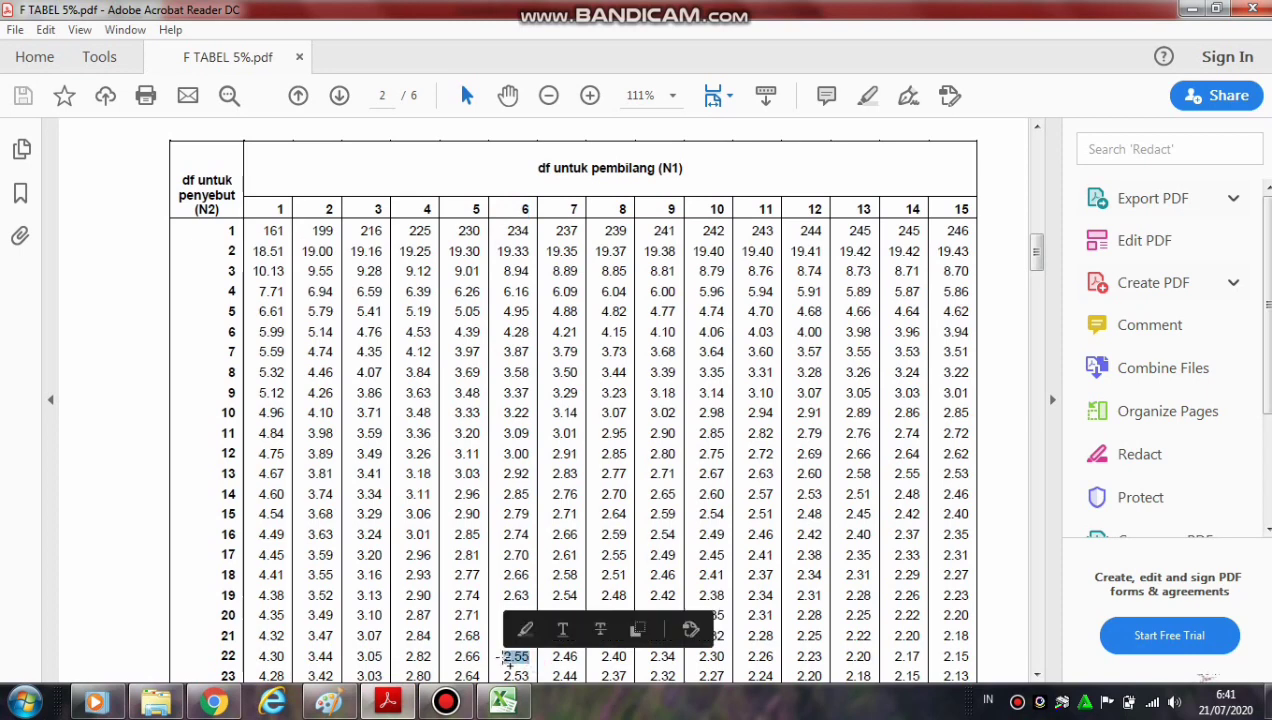
pyautogui.click(503, 702)
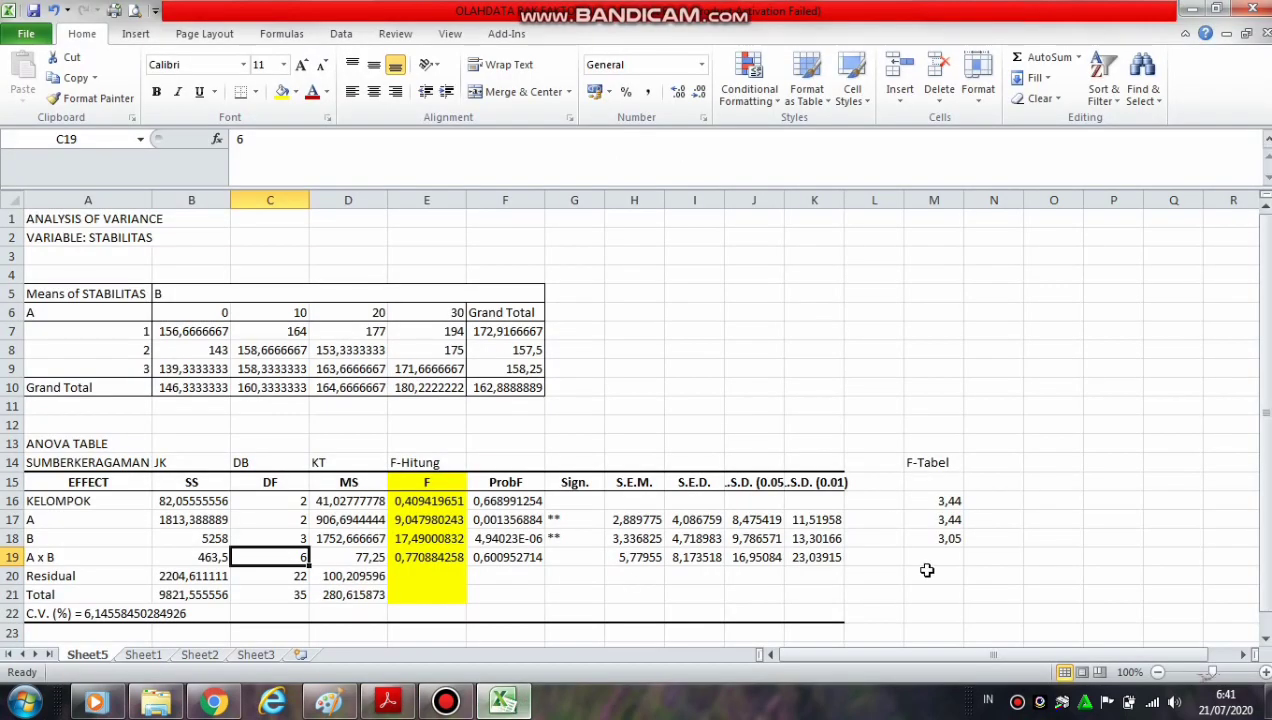
pyautogui.click(930, 560)
pyautogui.write('2,55')
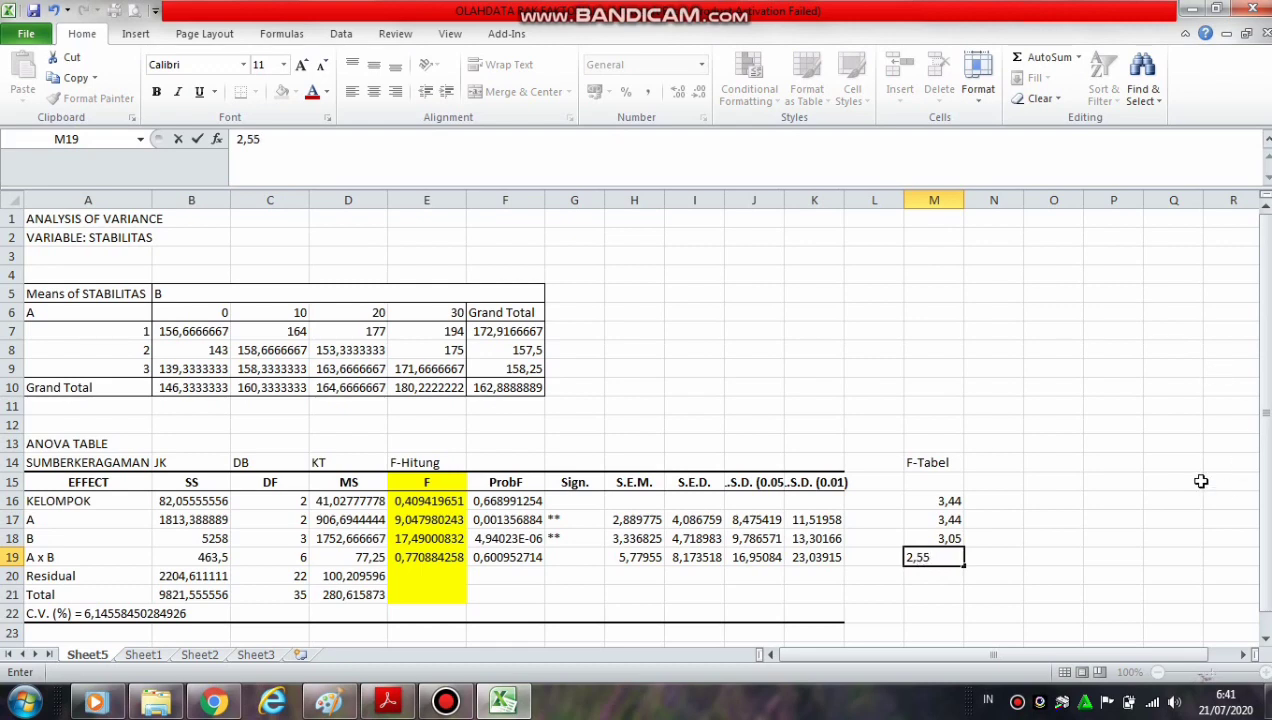
pyautogui.click(1201, 481)
# Highlight the F-Tabel values in M16:M19 with a light green fill
pyautogui.moveTo(948, 501); pyautogui.dragTo(948, 557)
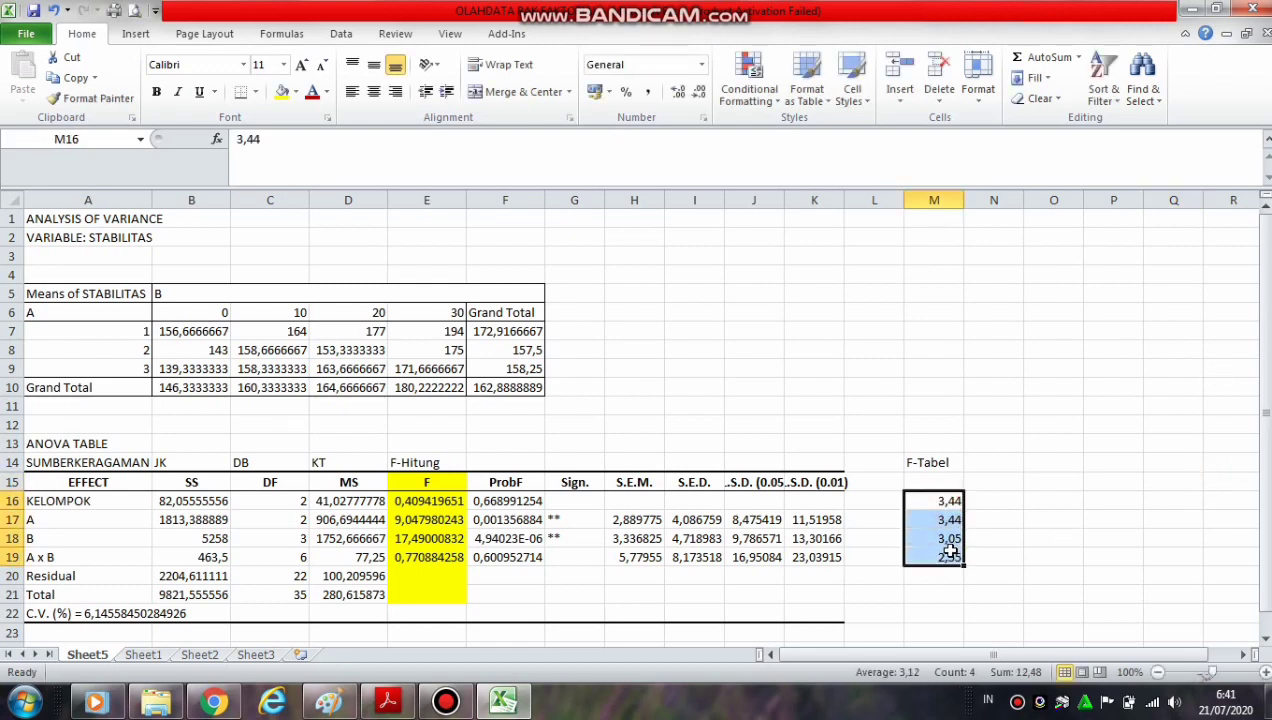
pyautogui.click(296, 92)
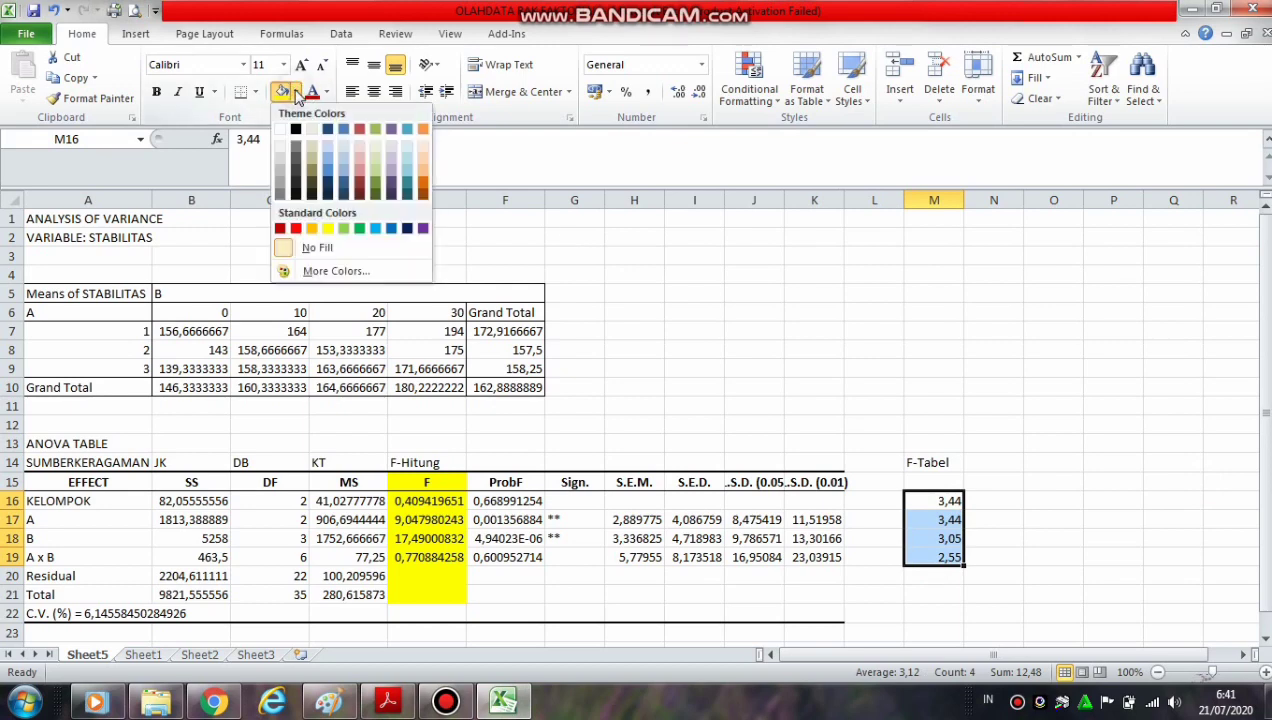
pyautogui.click(343, 228)
pyautogui.click(821, 353)
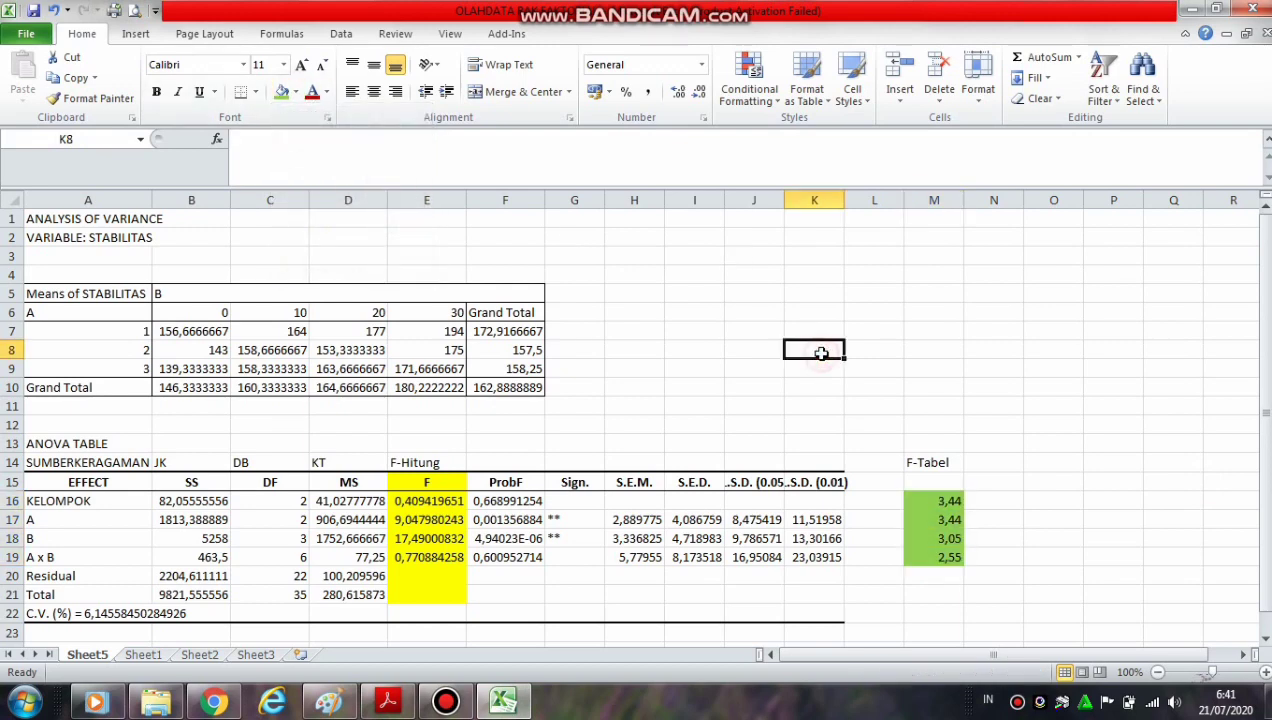
# Compare F-Hitung with F-Tabel for KELOMPOK, A, B and A x B, checking the Sign. marks of the first three rows
pyautogui.click(420, 504)
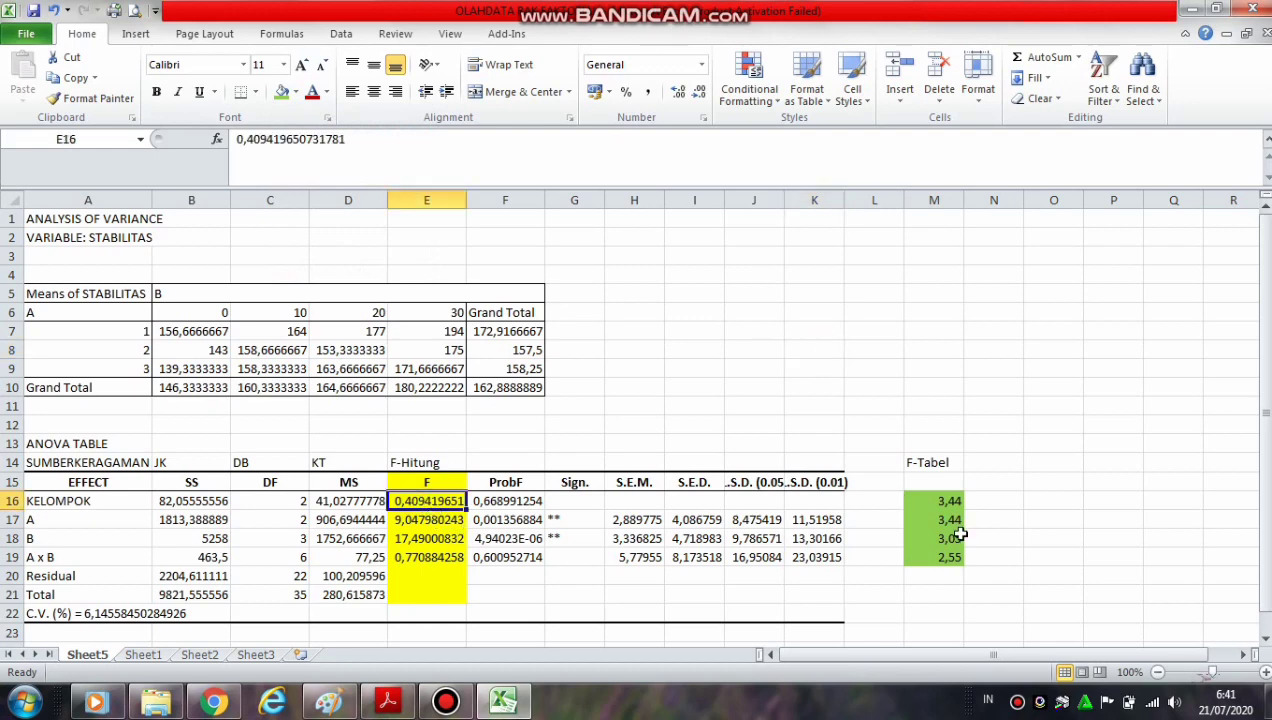
pyautogui.click(937, 501)
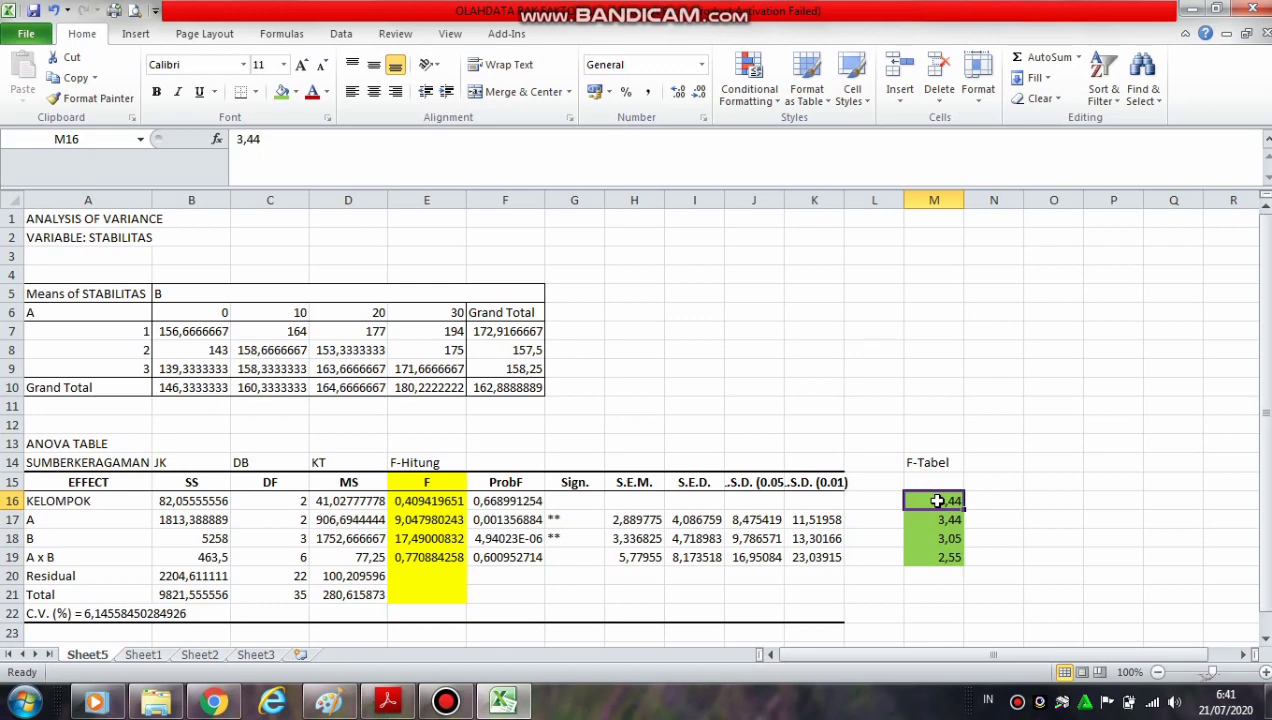
pyautogui.click(559, 503)
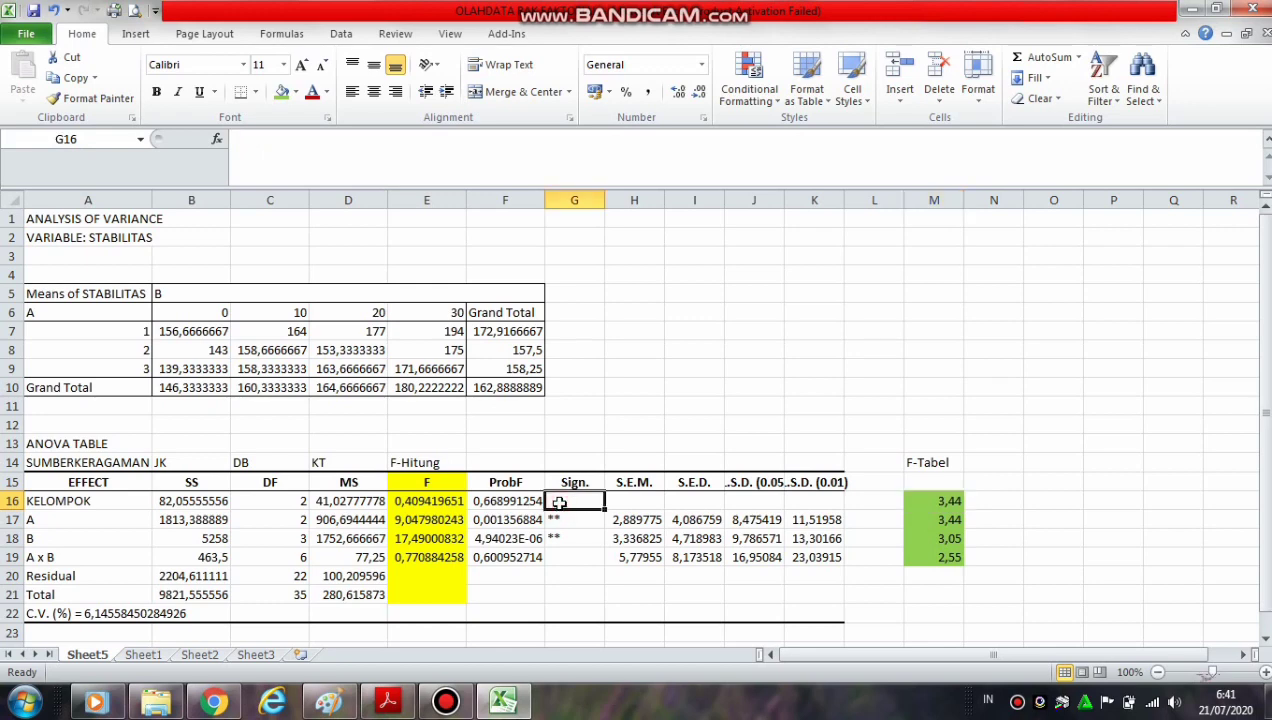
pyautogui.click(397, 521)
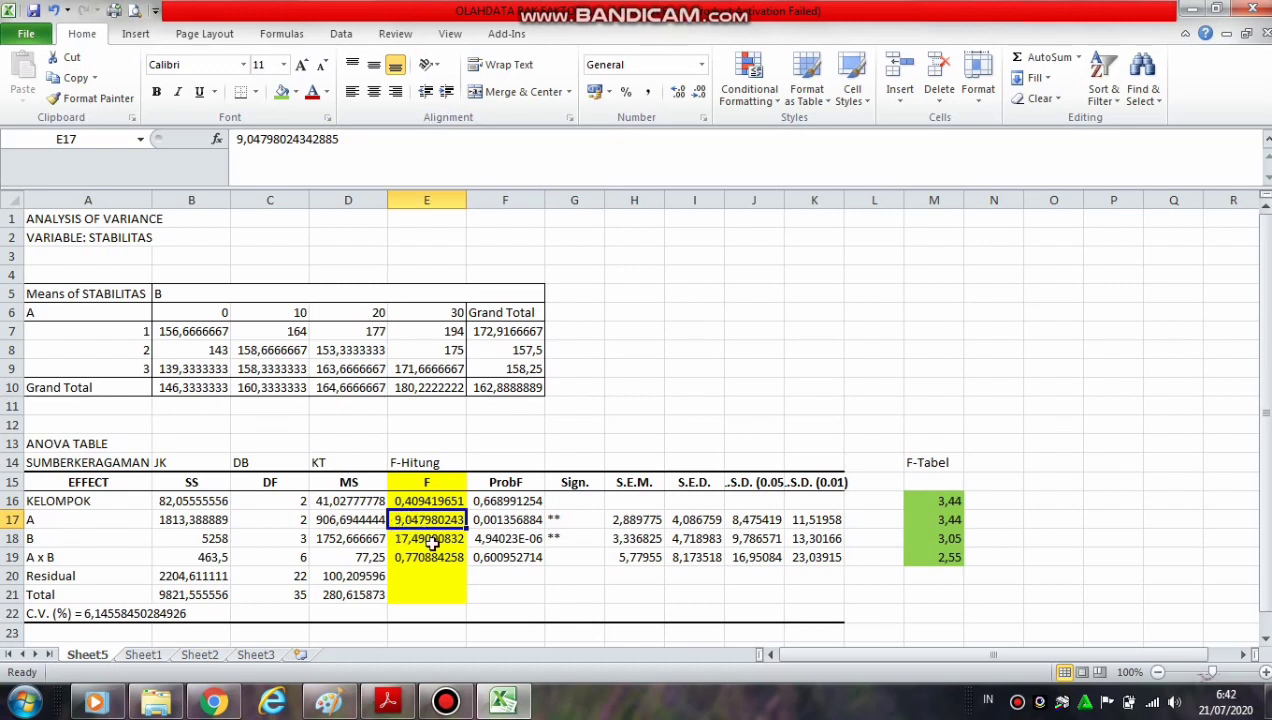
pyautogui.click(948, 520)
pyautogui.click(402, 519)
pyautogui.click(922, 521)
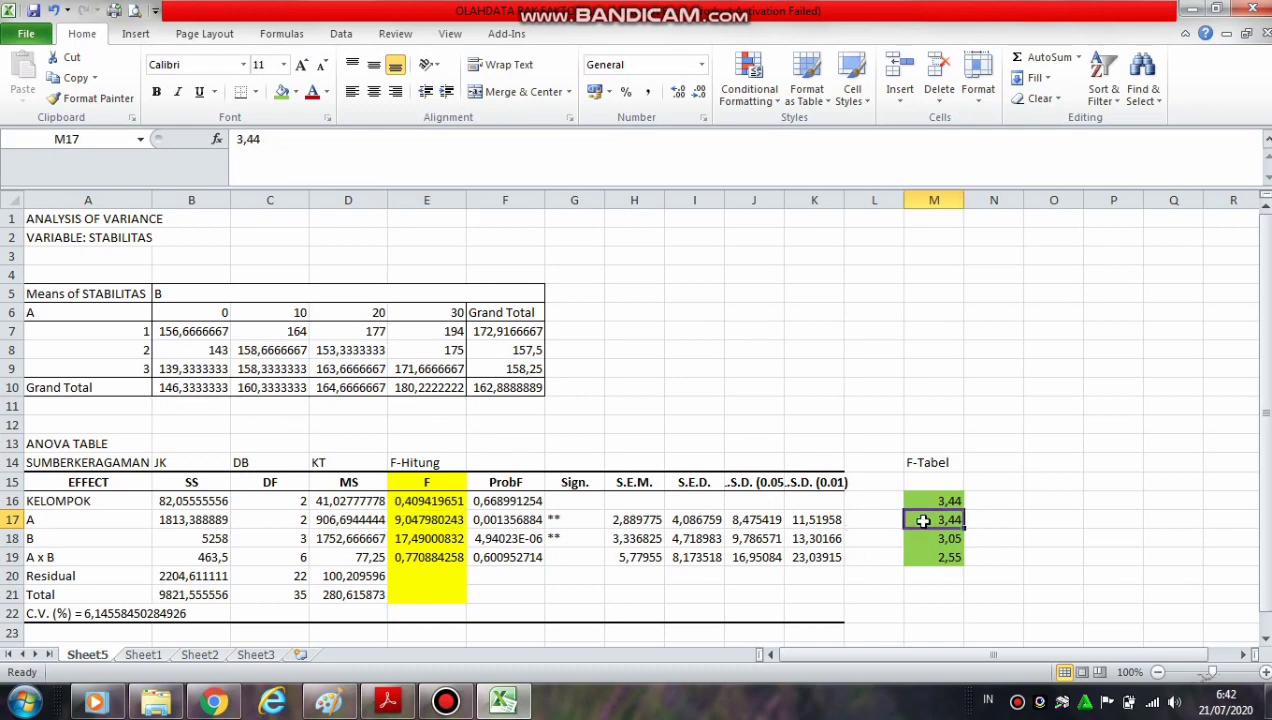
pyautogui.click(581, 520)
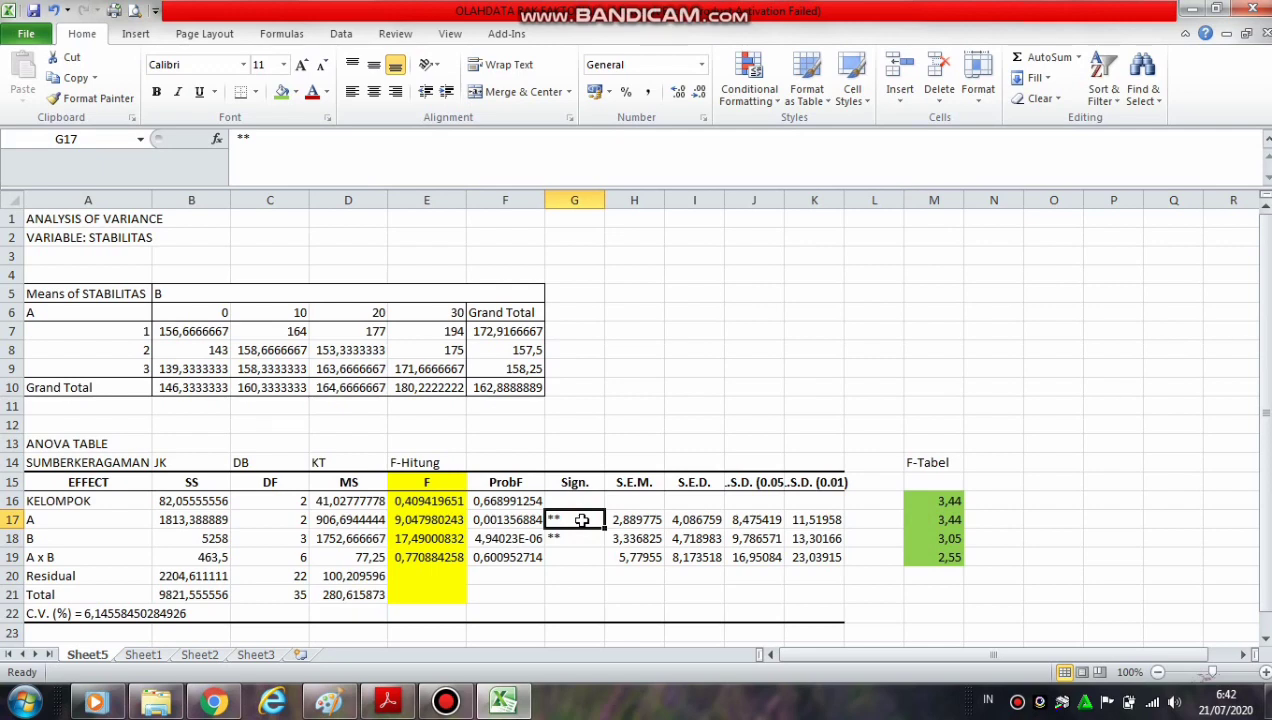
pyautogui.click(426, 545)
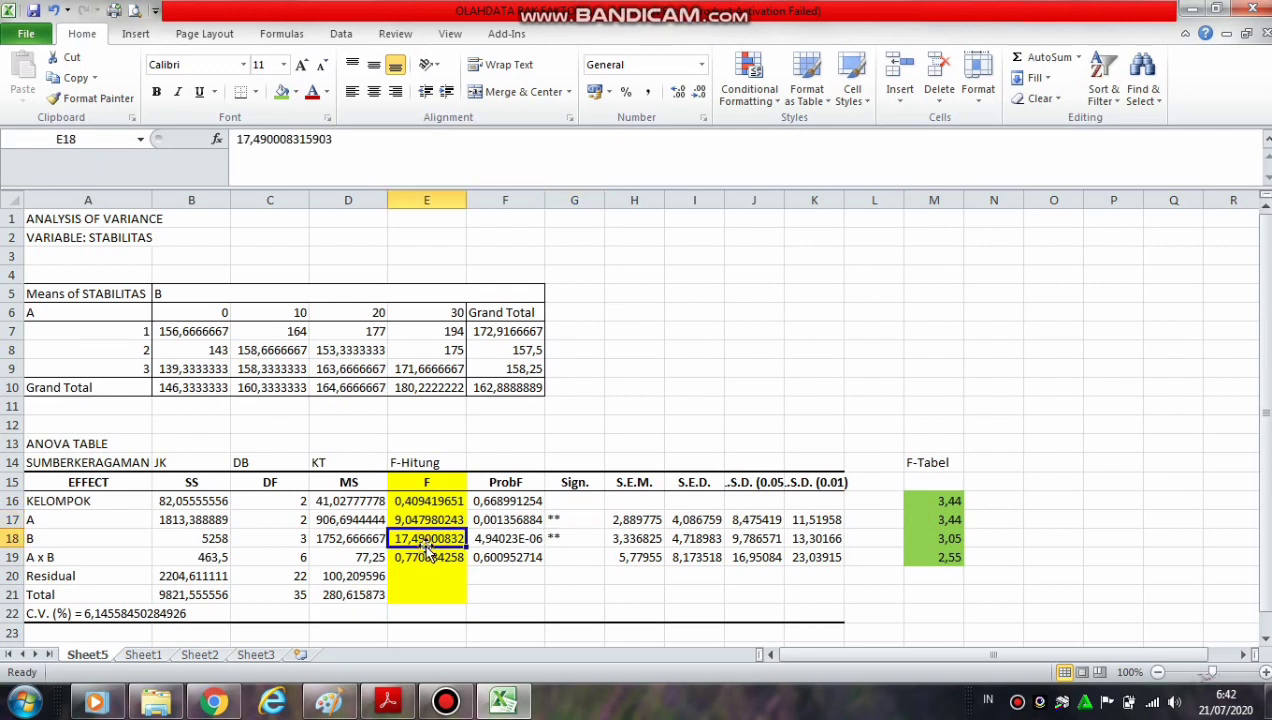
pyautogui.click(943, 539)
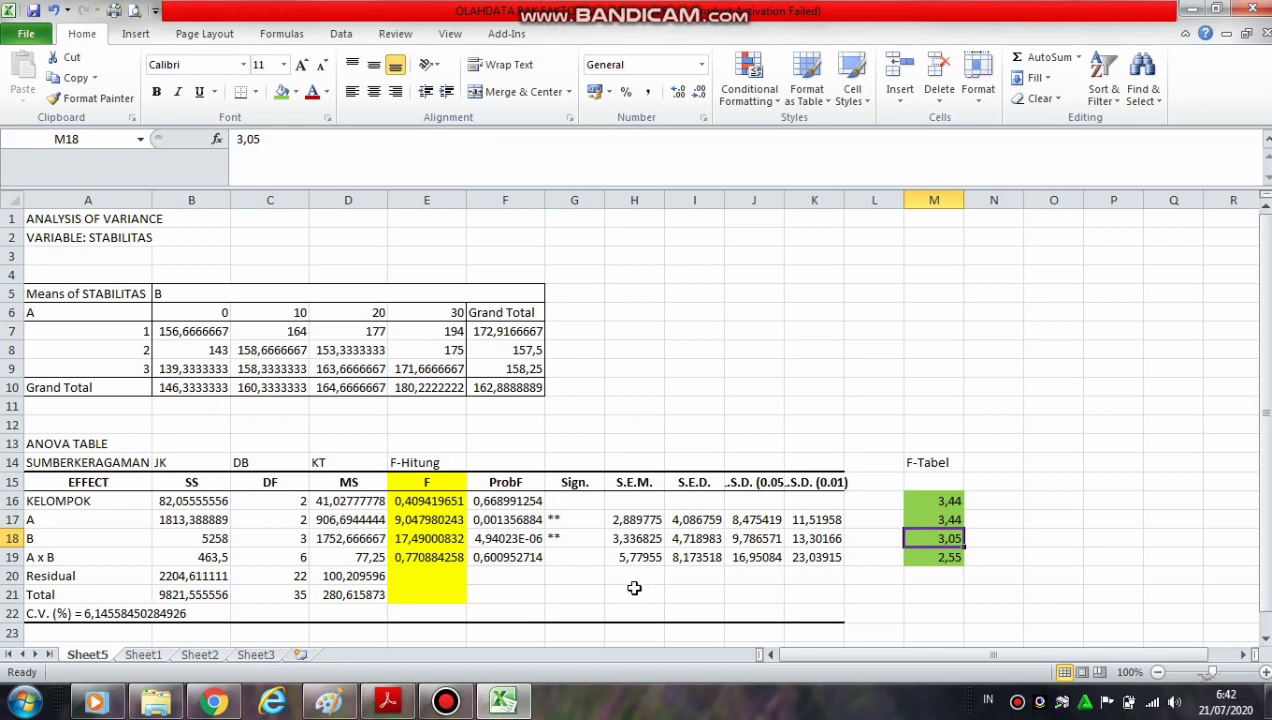
pyautogui.click(578, 536)
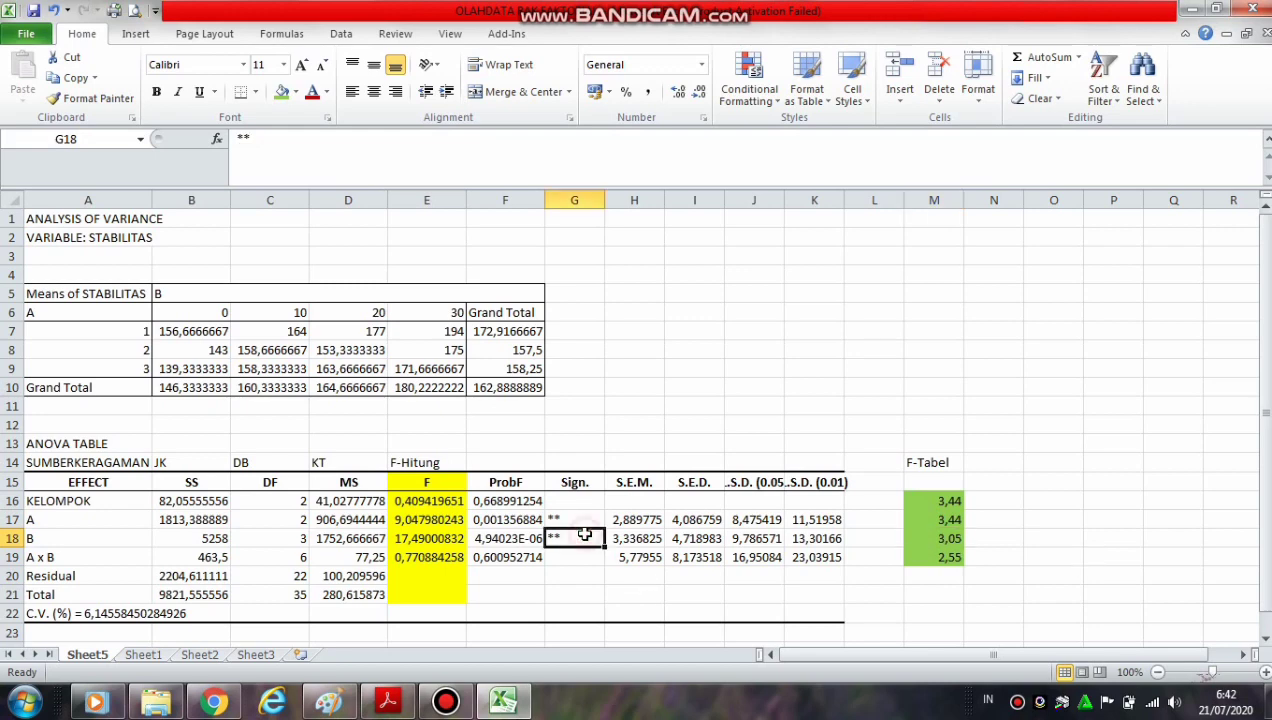
pyautogui.click(432, 560)
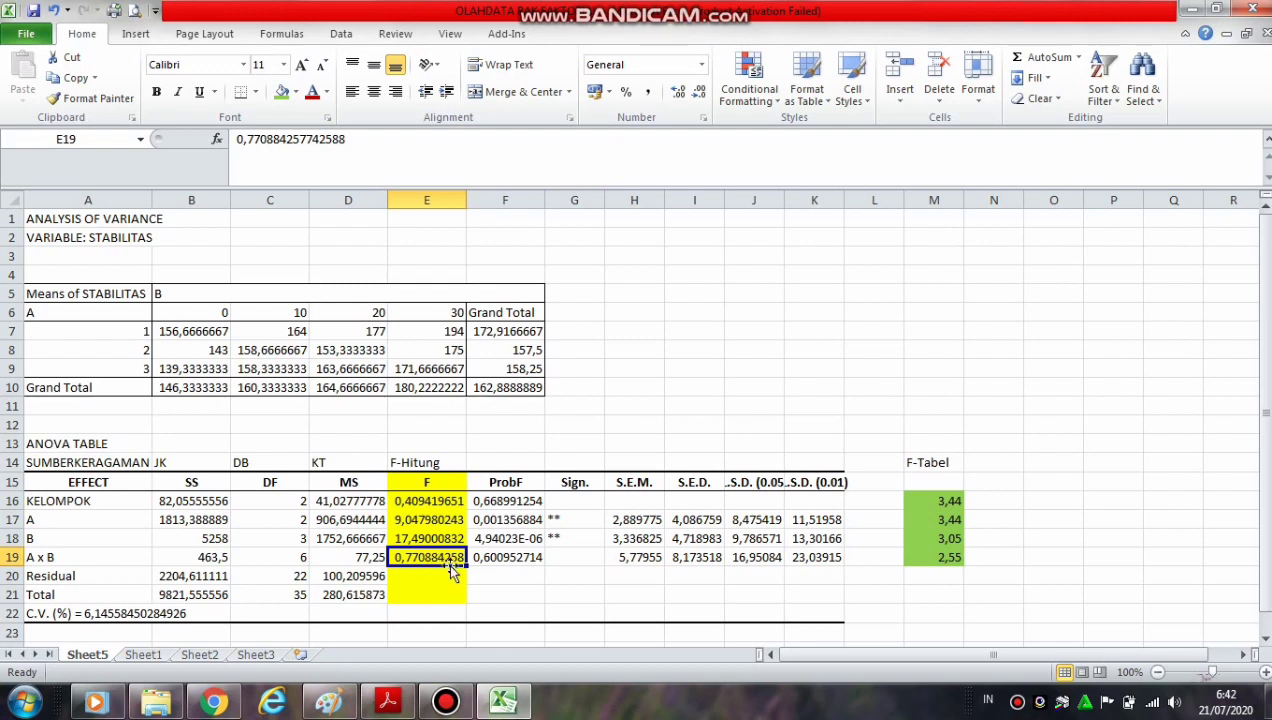
pyautogui.click(930, 556)
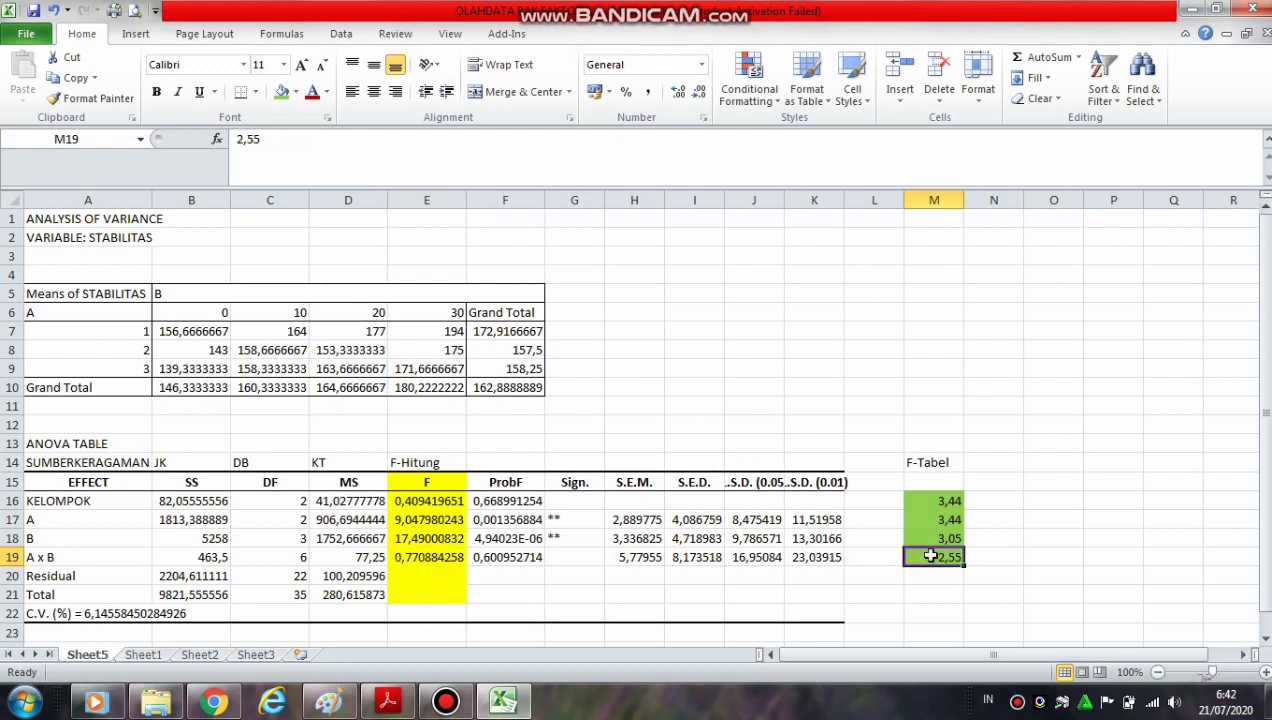
# Compare the A x B F-Hitung value with its F-Tabel value and check the Sign. entry for that row
pyautogui.click(397, 561)
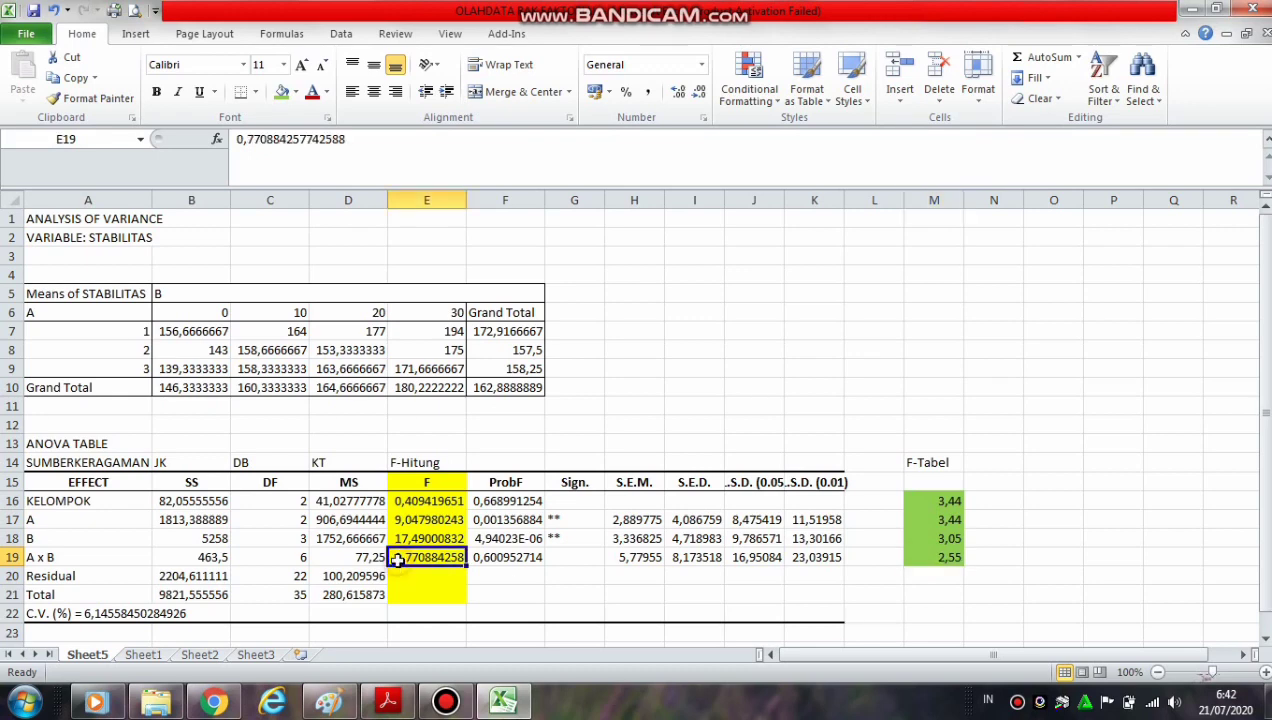
pyautogui.click(946, 553)
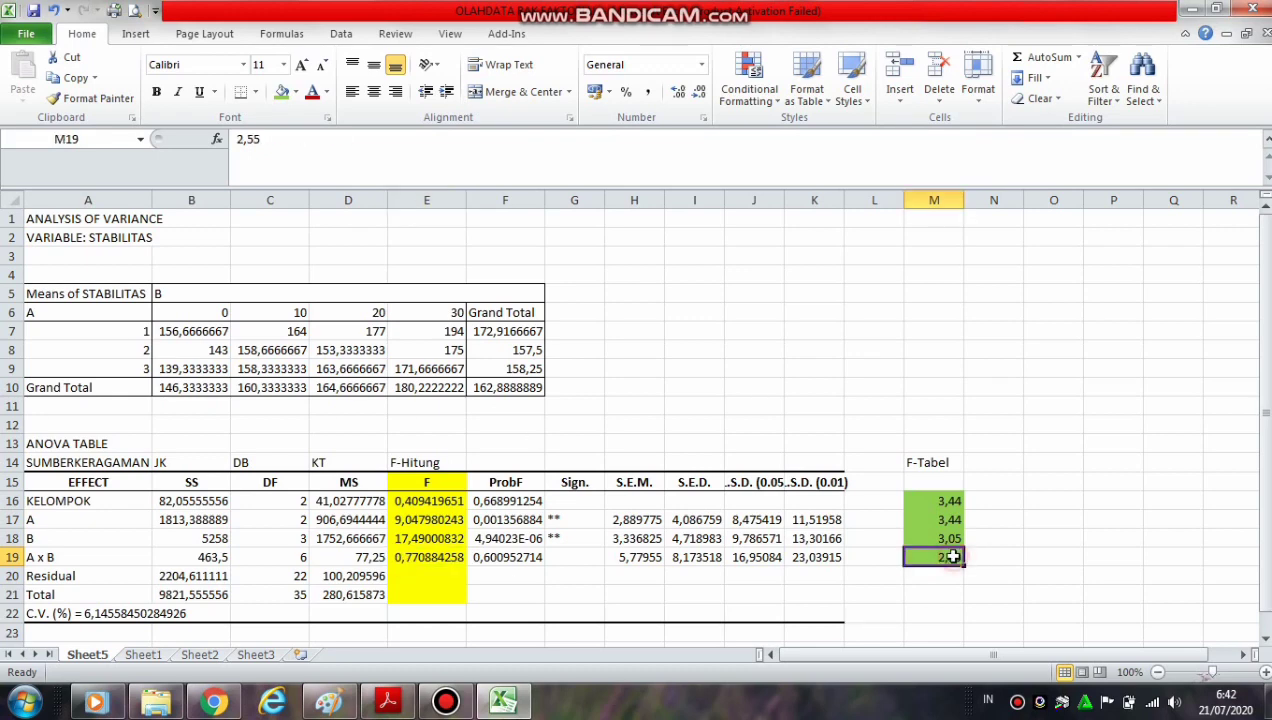
pyautogui.click(577, 560)
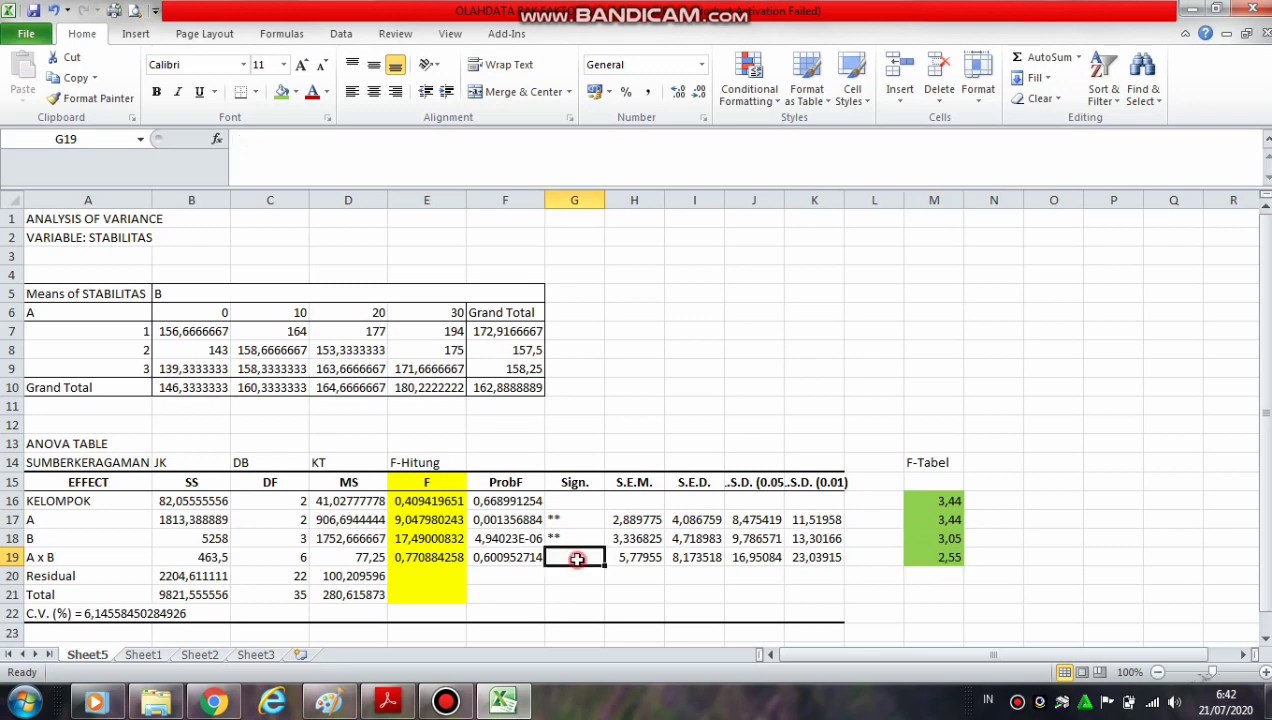
pyautogui.click(905, 407)
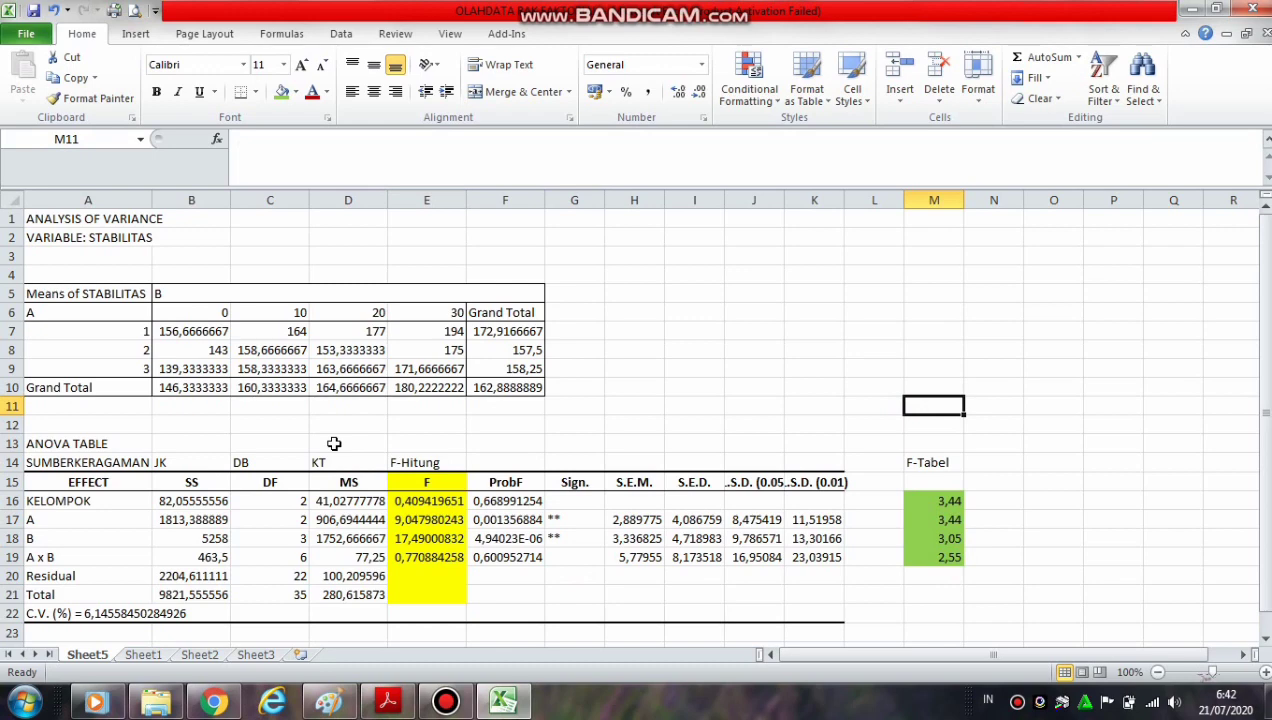
# Review the ANOVA table's header labels SUMBERKERAGAMAN, JK, DB, KT, F-Hitung and F-Tabel
pyautogui.click(60, 462)
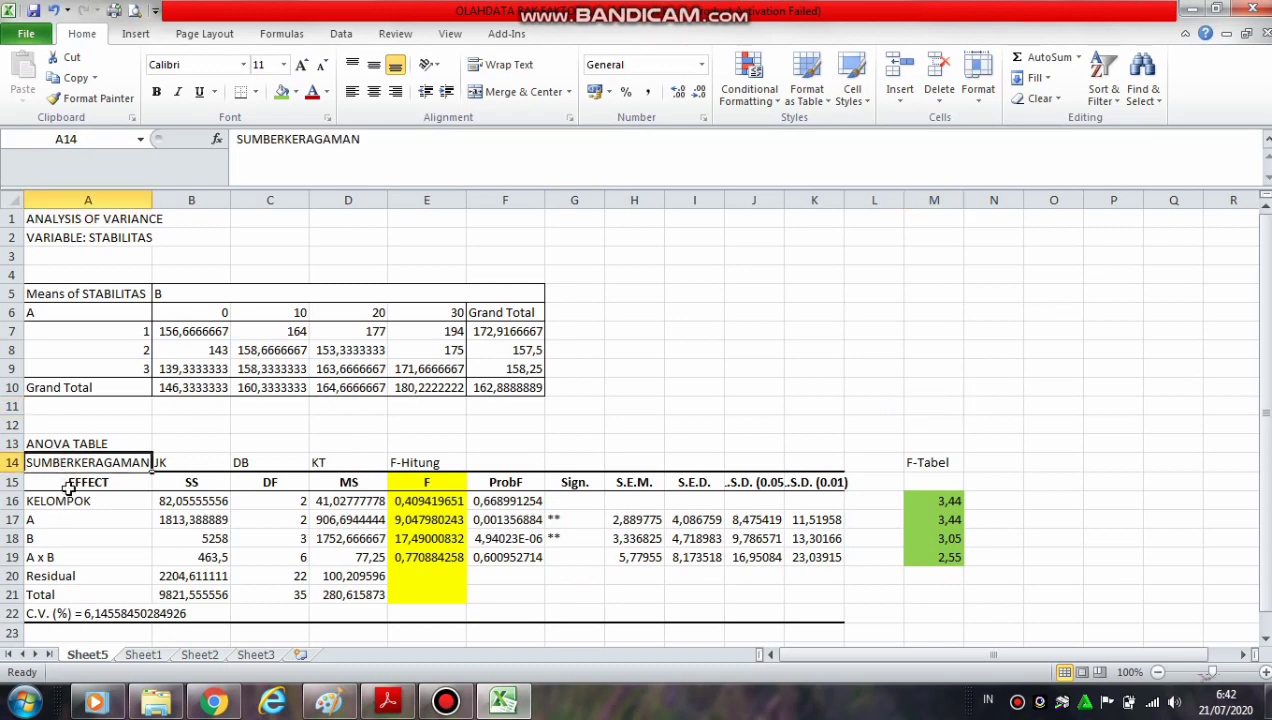
pyautogui.click(176, 462)
pyautogui.click(288, 484)
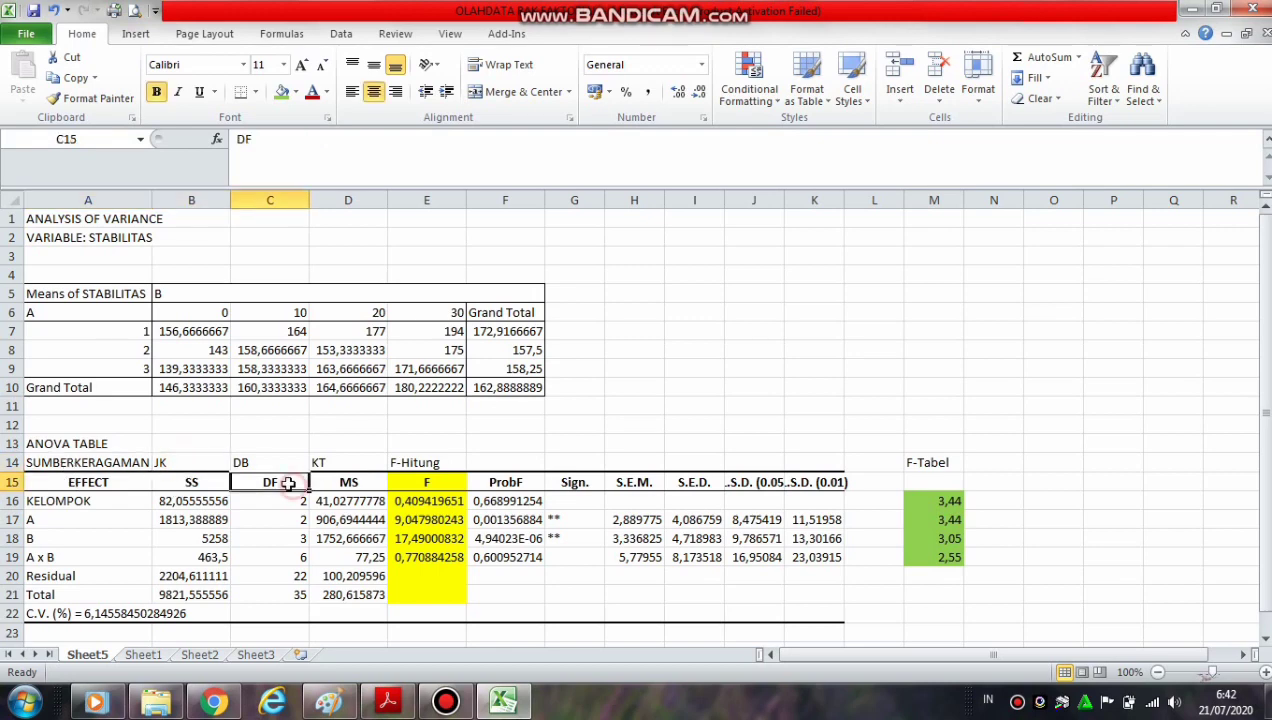
pyautogui.click(246, 462)
pyautogui.click(374, 463)
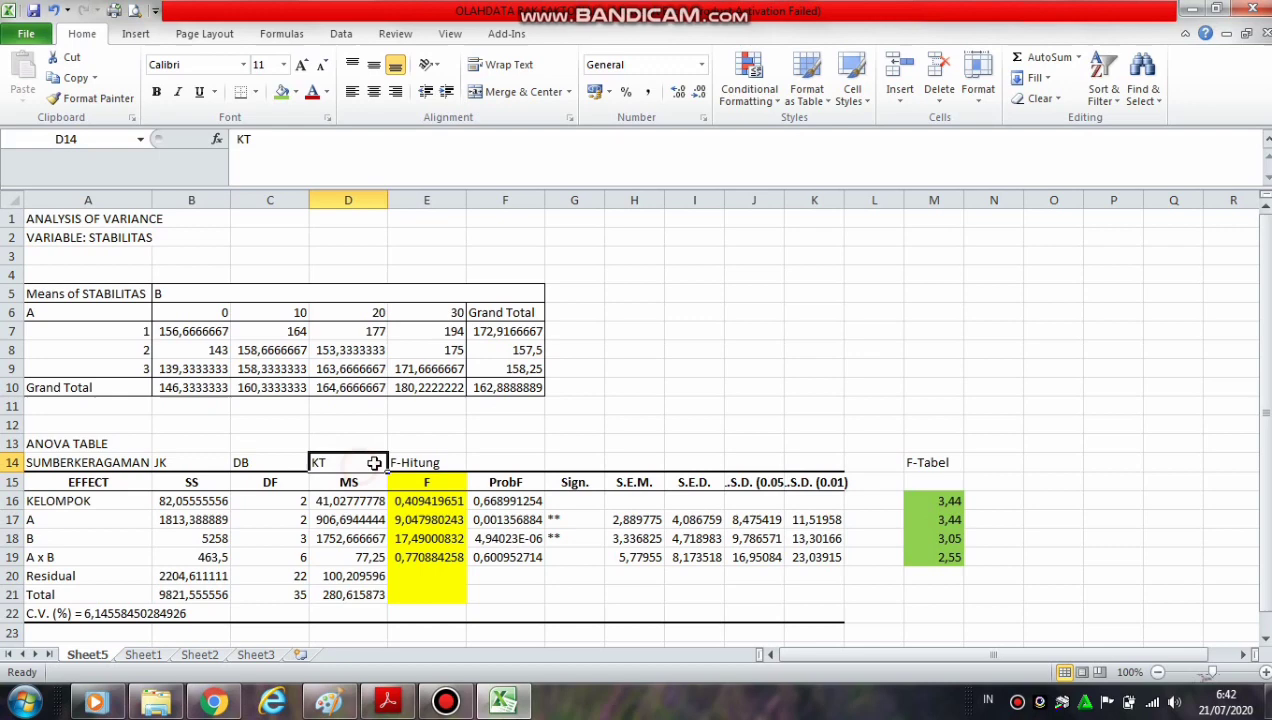
pyautogui.click(432, 478)
pyautogui.click(418, 460)
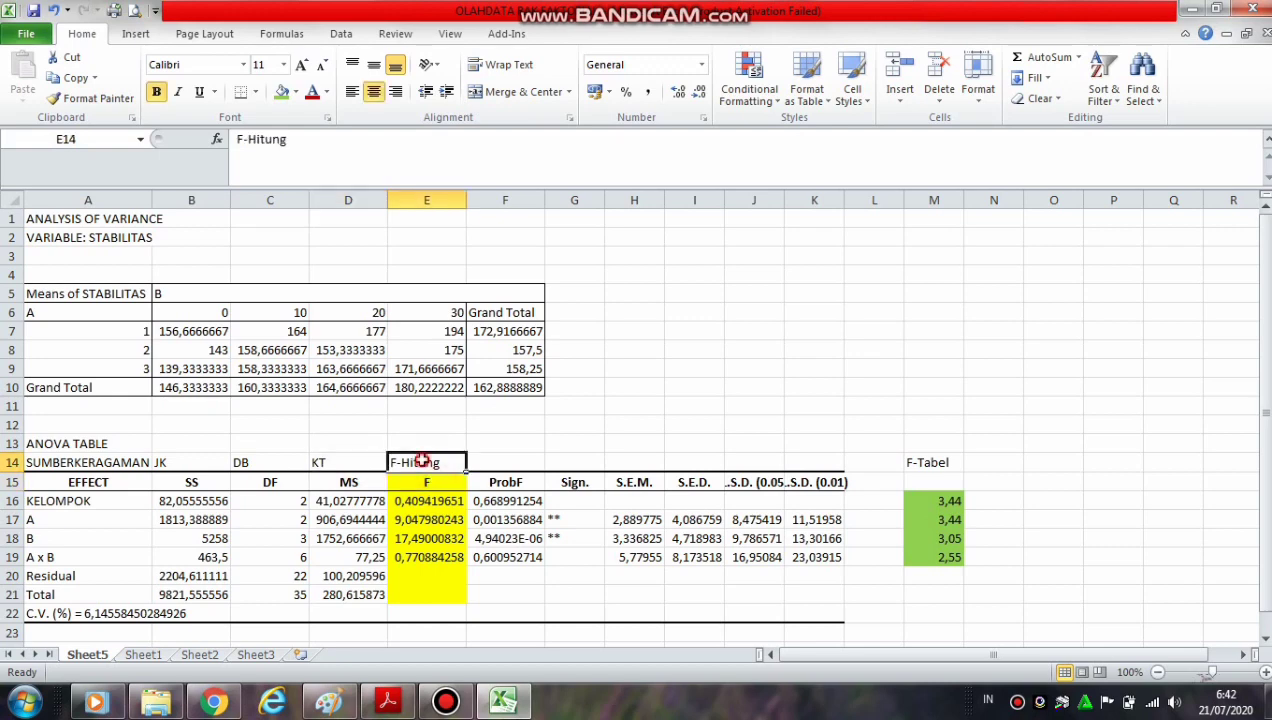
pyautogui.click(930, 463)
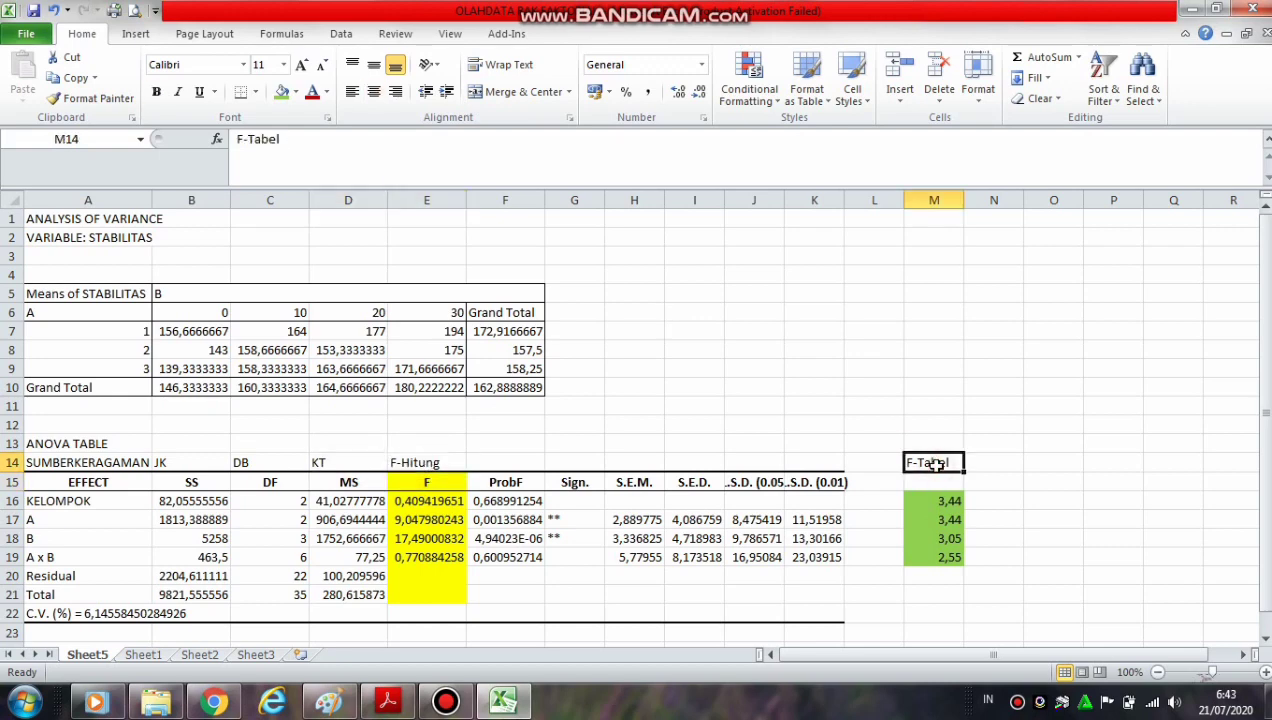
pyautogui.click(756, 324)
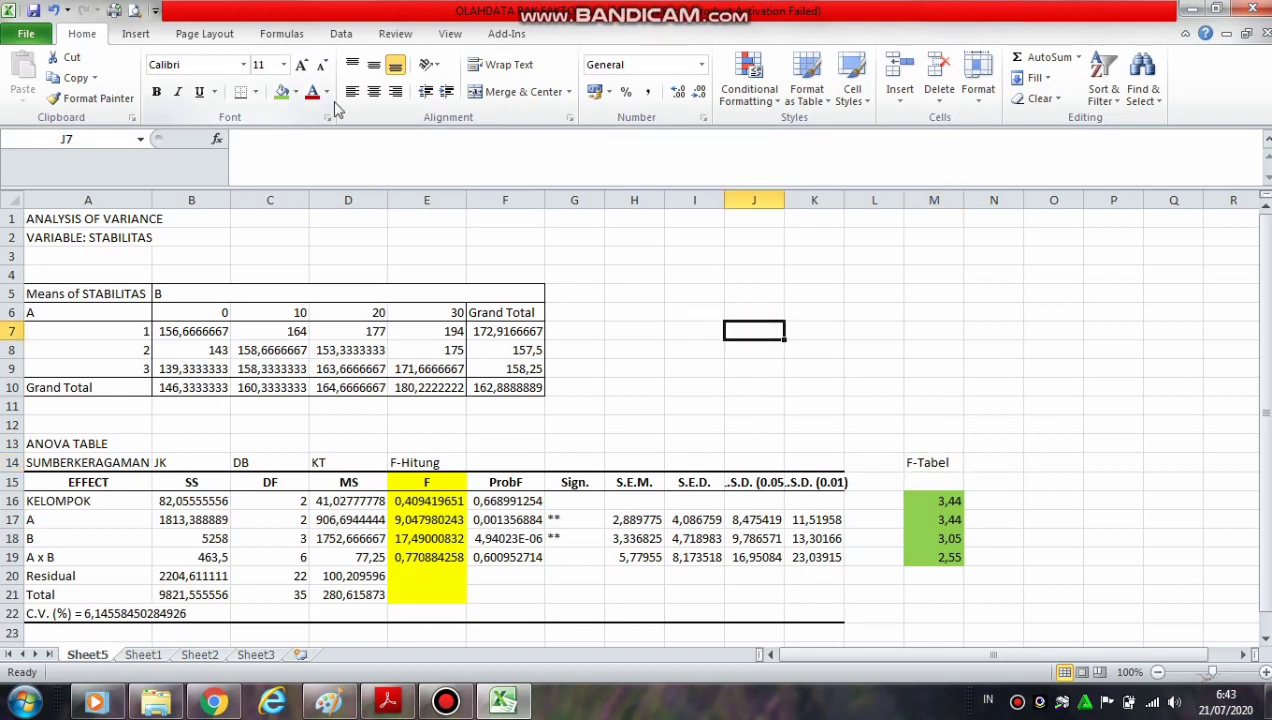
# Check the coefficient of variation (C.V.) reported below the ANOVA table
pyautogui.click(503, 34)
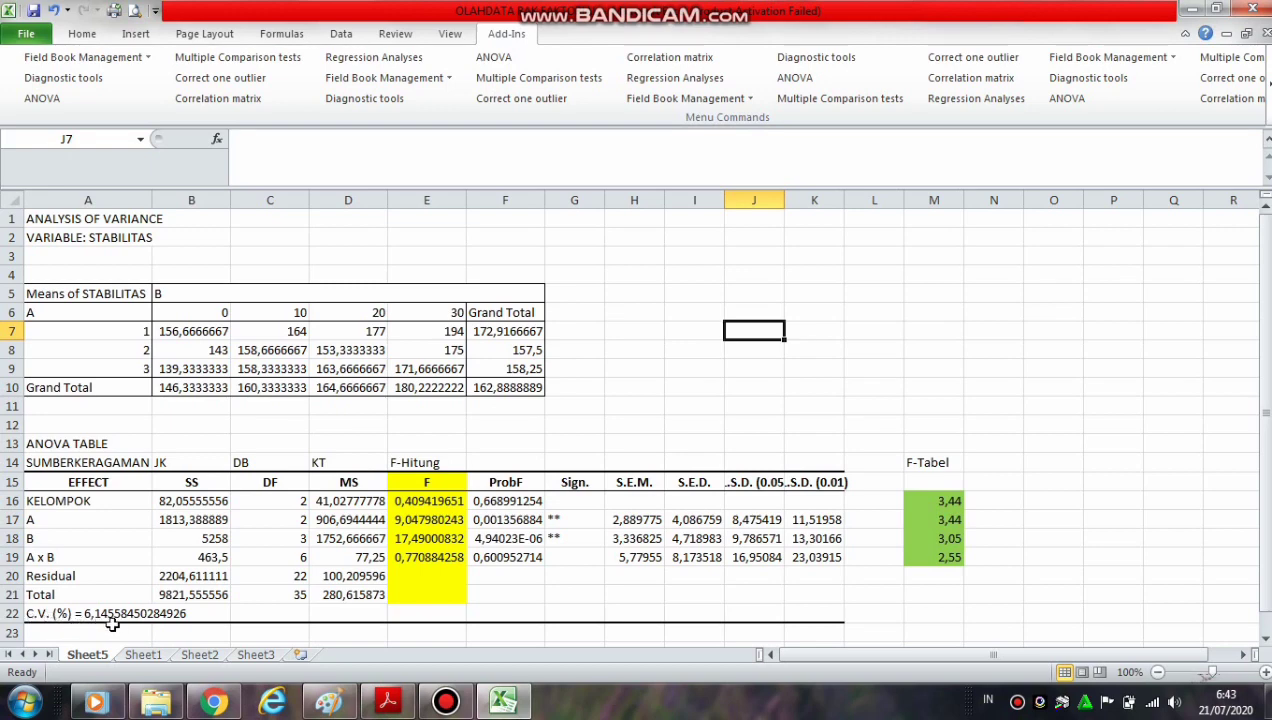
pyautogui.click(33, 612)
pyautogui.moveTo(98, 619); pyautogui.dragTo(230, 620)
pyautogui.click(521, 433)
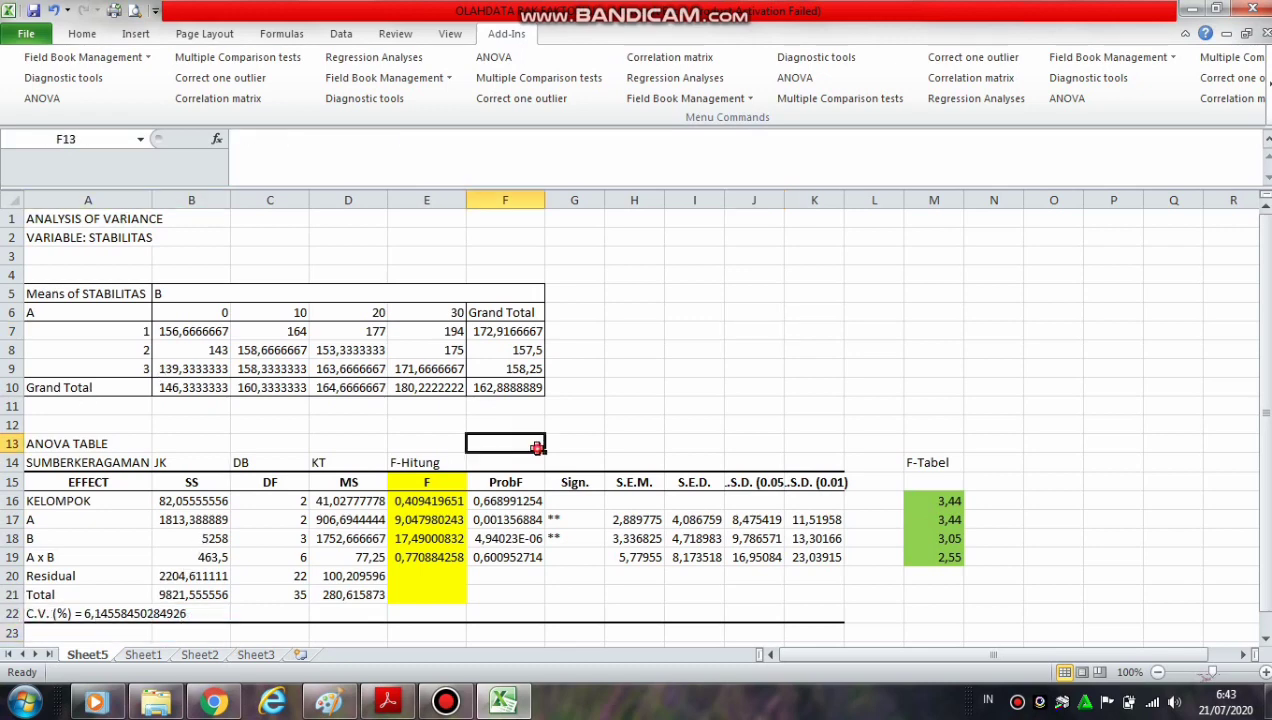
# Start a multiple comparison test on the factor A grand total means in F7:F9
pyautogui.click(205, 60)
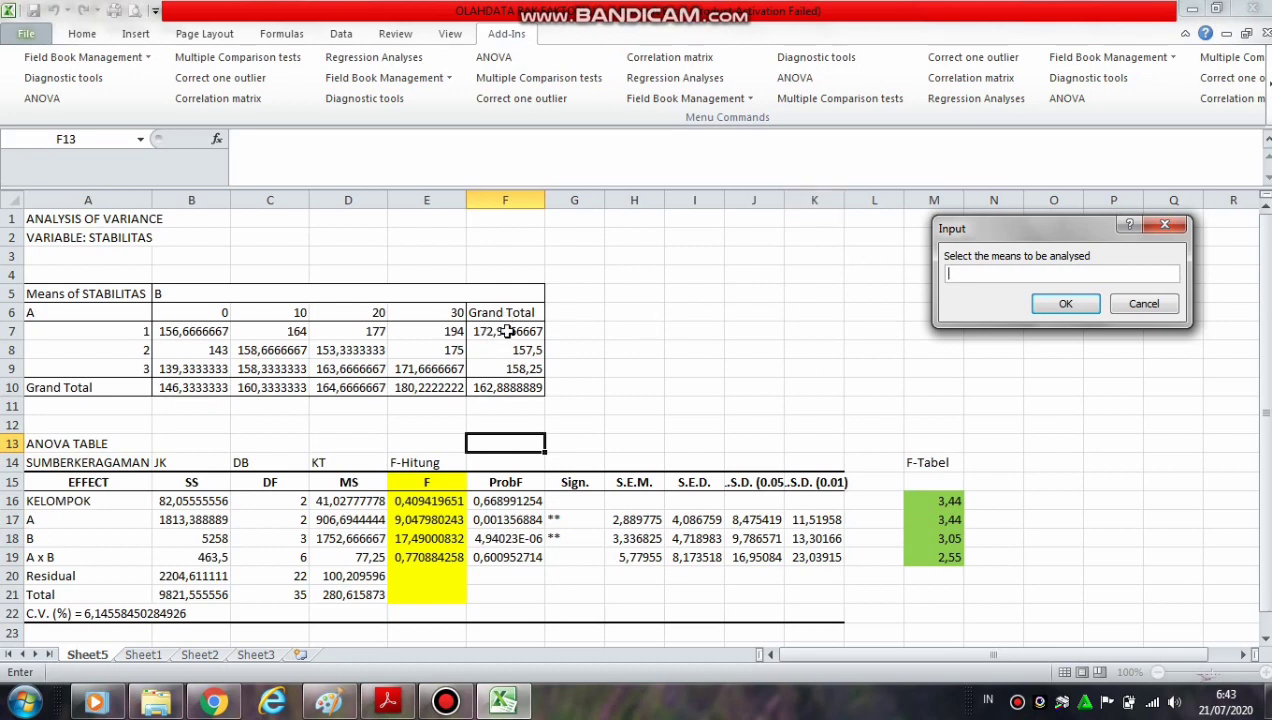
pyautogui.moveTo(508, 331); pyautogui.dragTo(512, 368)
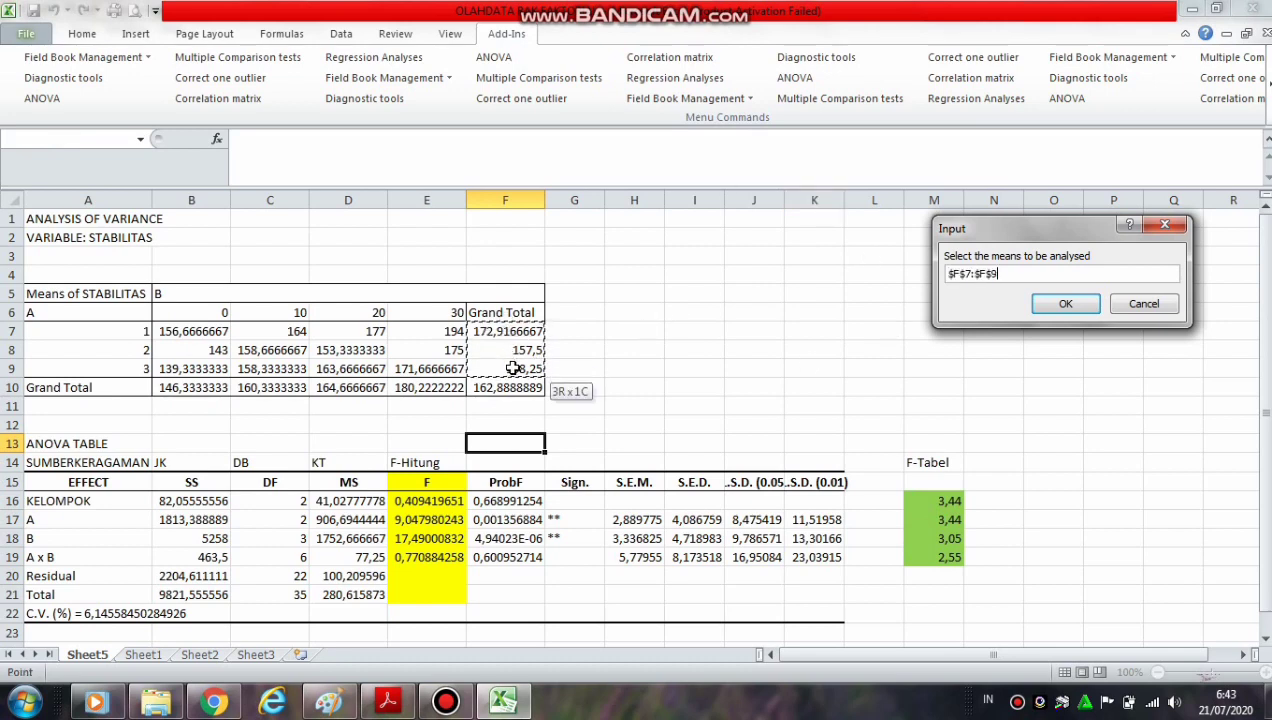
pyautogui.click(1061, 306)
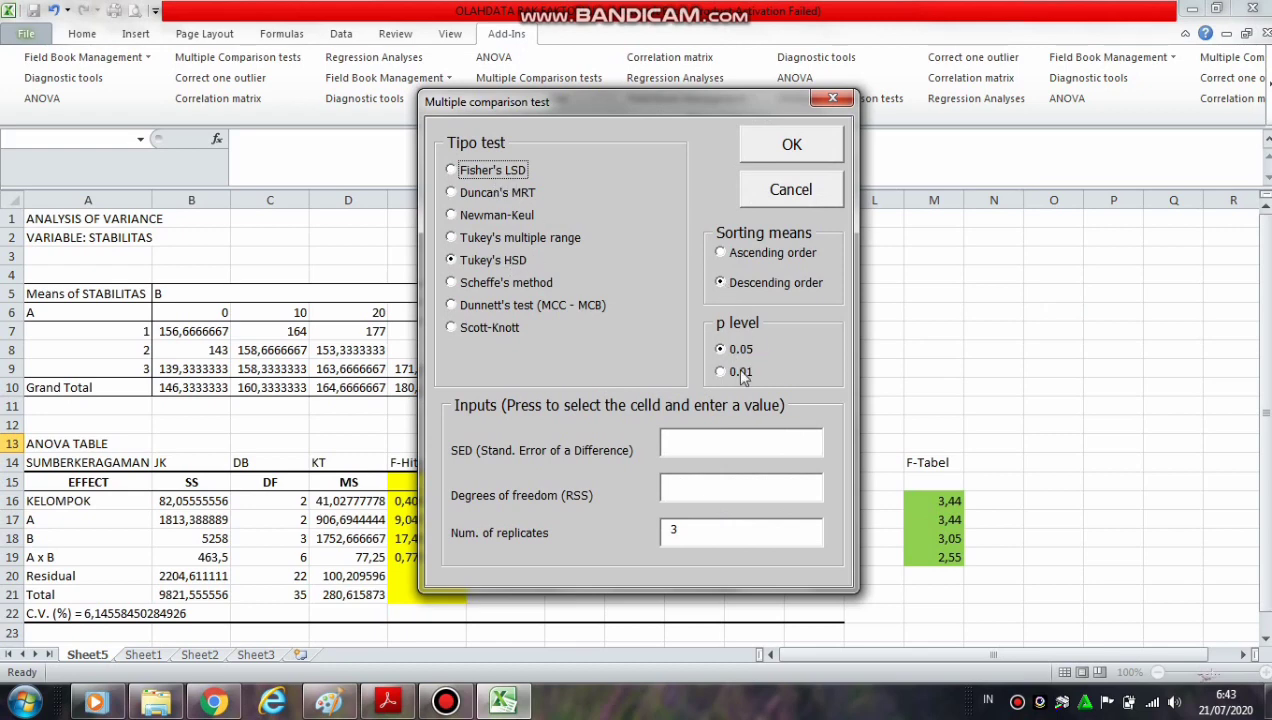
# Run Tukey's HSD at p 0.05 in descending order with SED 4,086759, 22 degrees of freedom and 3 replicates, outputting to a new sheet
pyautogui.moveTo(785, 107); pyautogui.dragTo(1193, 15)
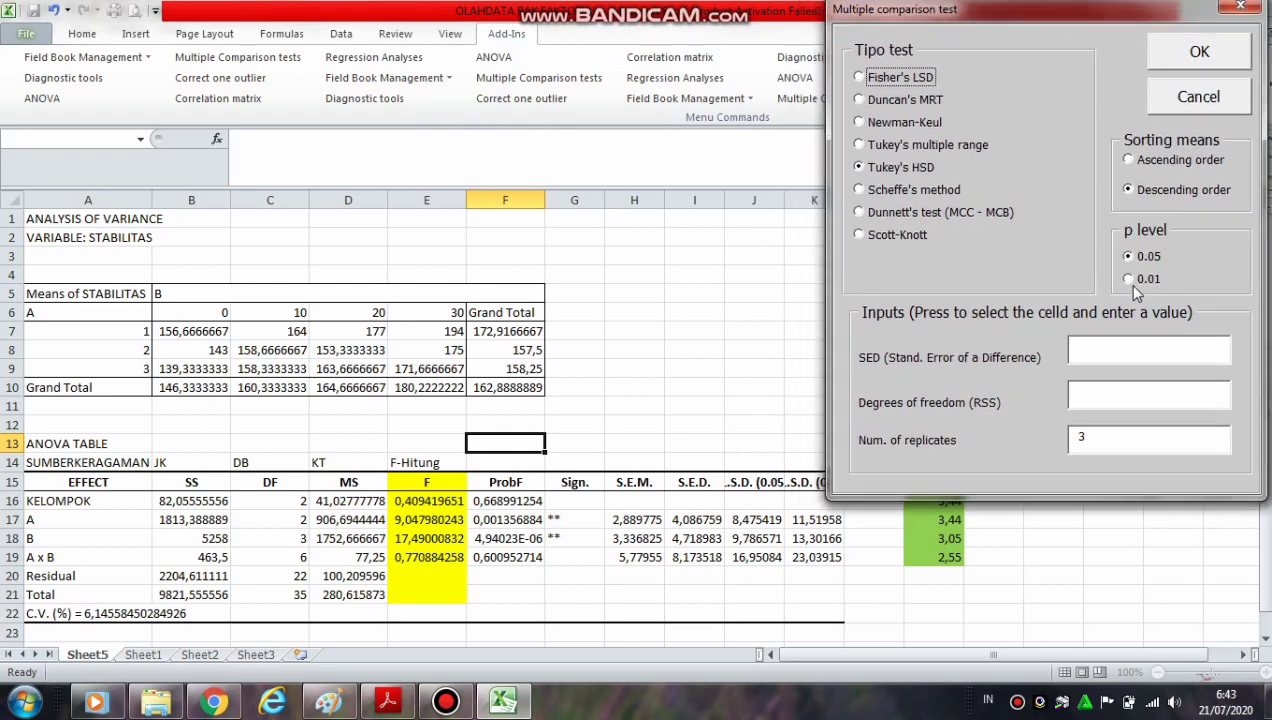
pyautogui.click(1106, 354)
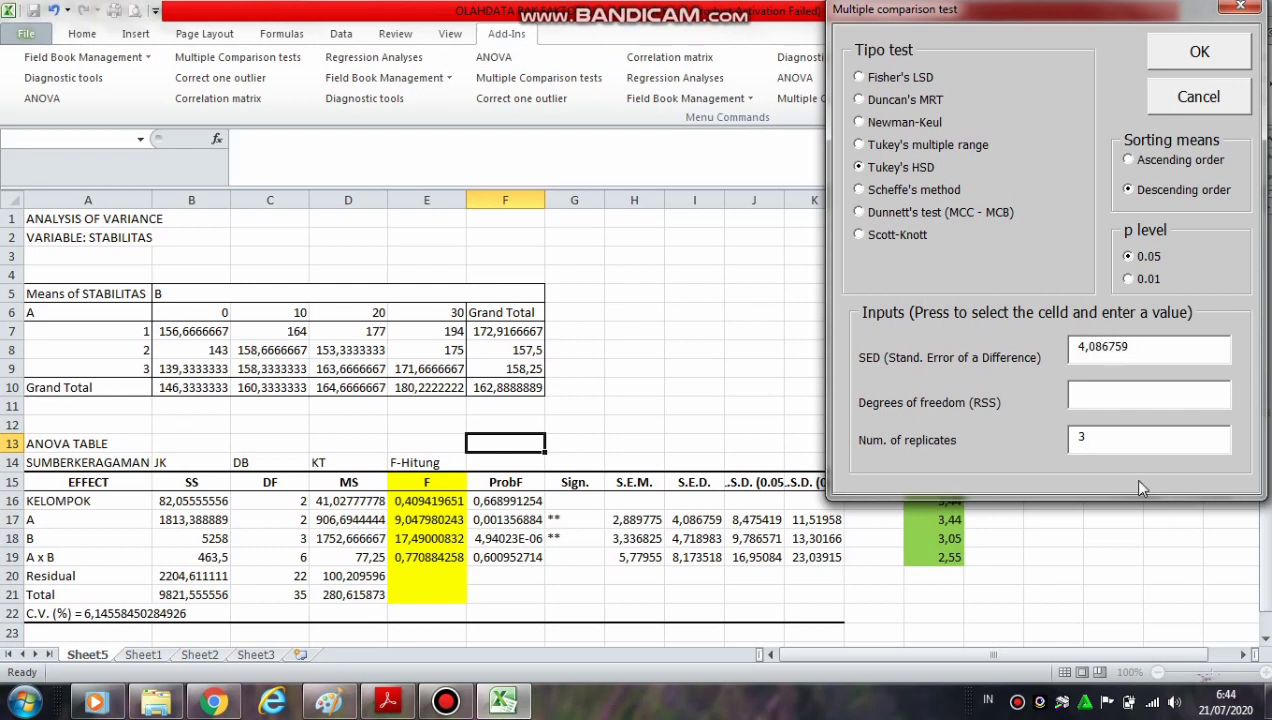
pyautogui.click(1141, 400)
pyautogui.click(1200, 55)
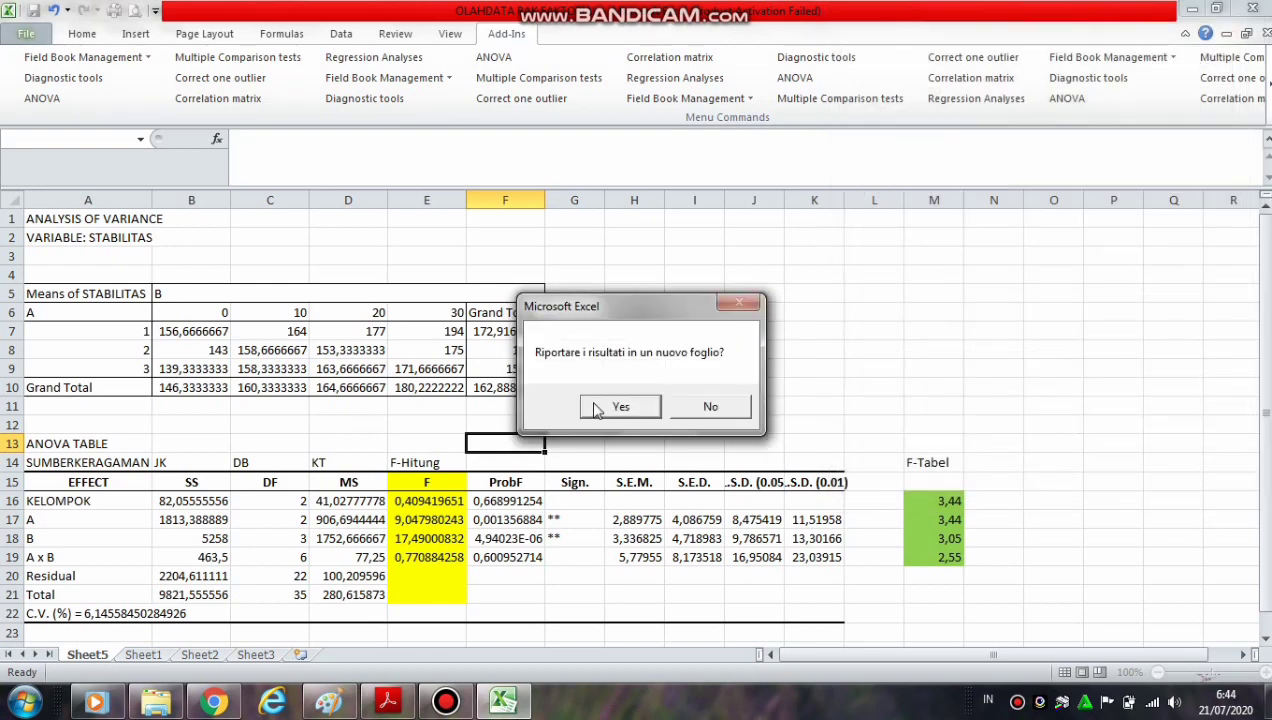
pyautogui.click(596, 410)
pyautogui.click(357, 383)
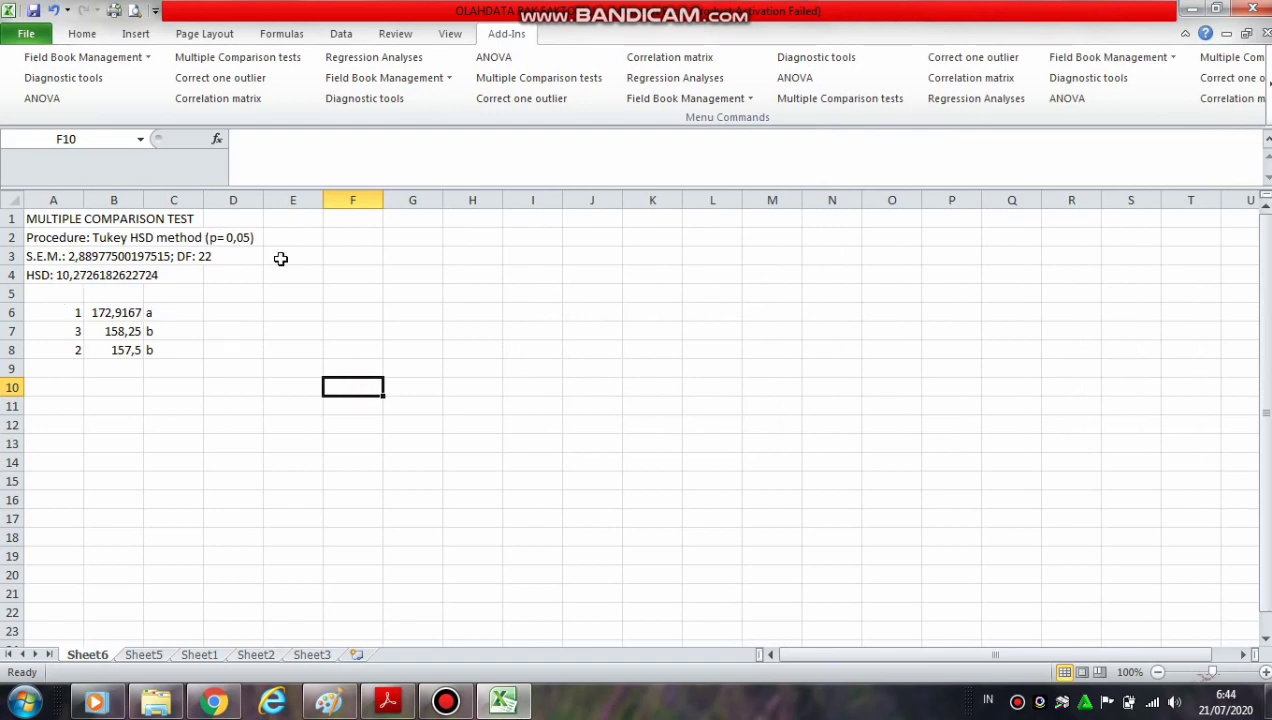
# Label the Tukey results with "perlakuan A" in cell A5
pyautogui.click(62, 293)
pyautogui.write('per')
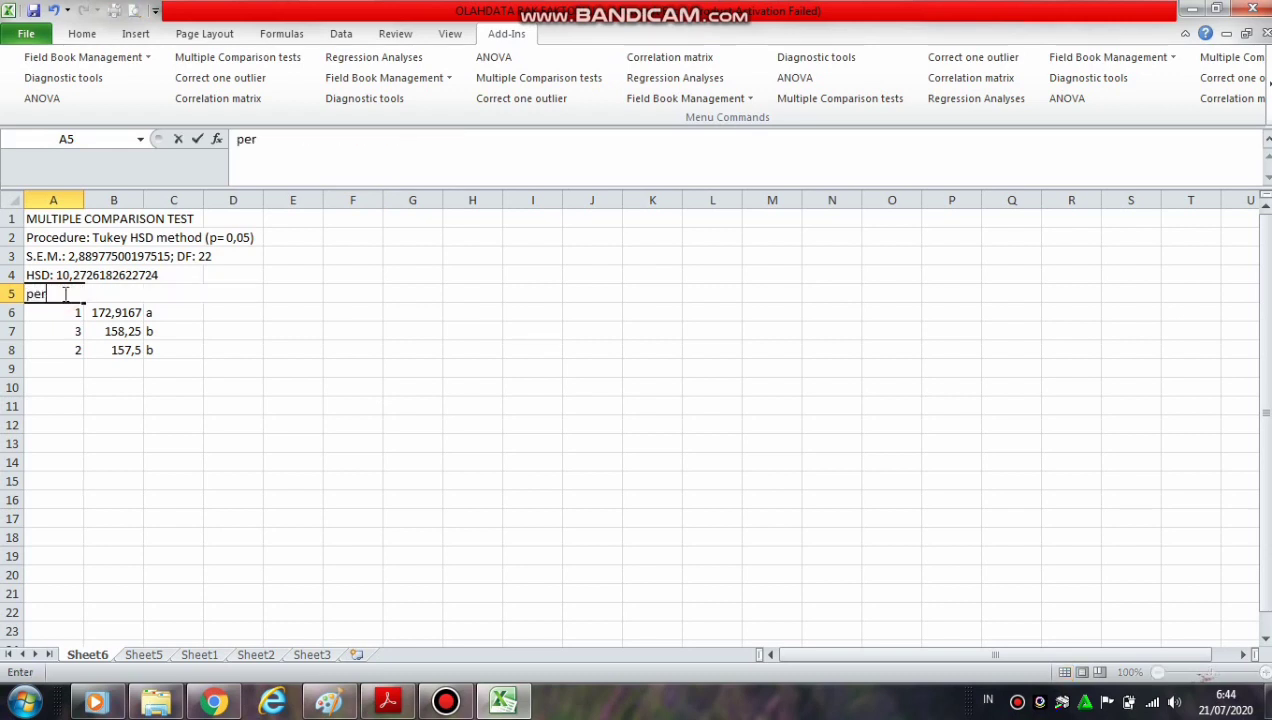
pyautogui.write('lakuan A')
pyautogui.click(270, 404)
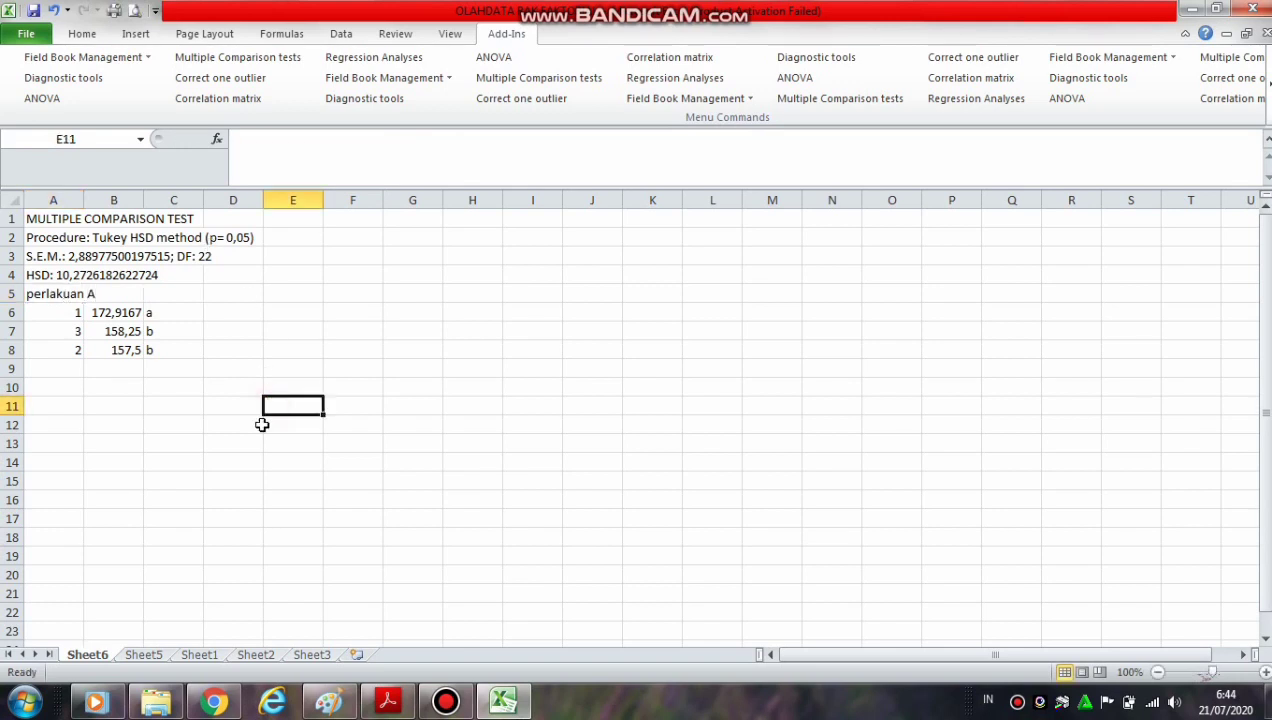
# Rename the results sheet to "ujia lanjut A"
pyautogui.rightClick(90, 658)
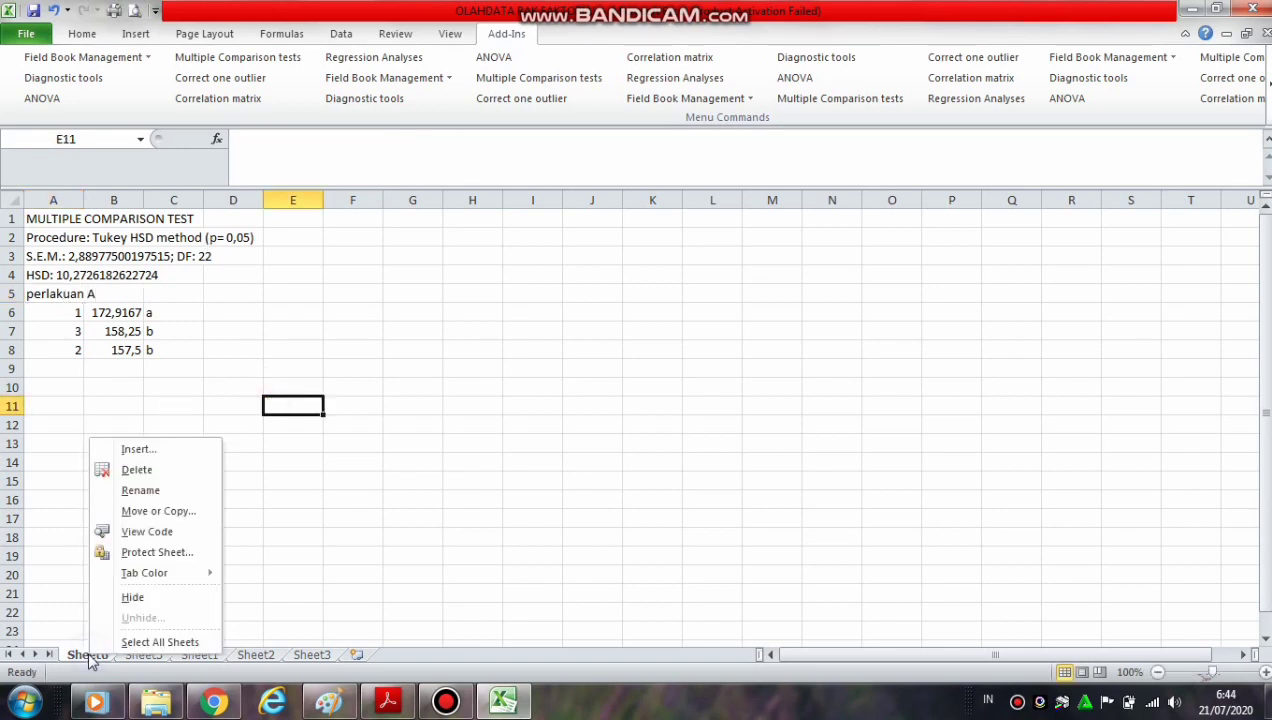
pyautogui.click(130, 492)
pyautogui.write('ujia la')
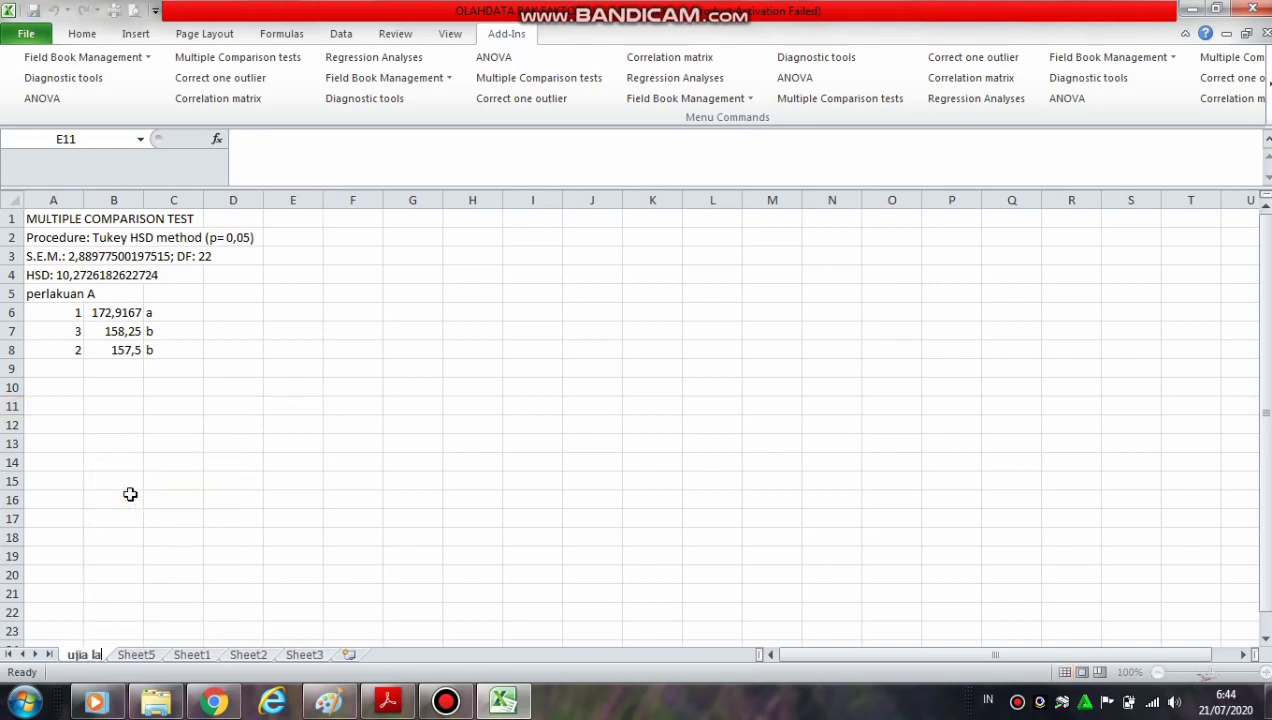
pyautogui.write('njut A')
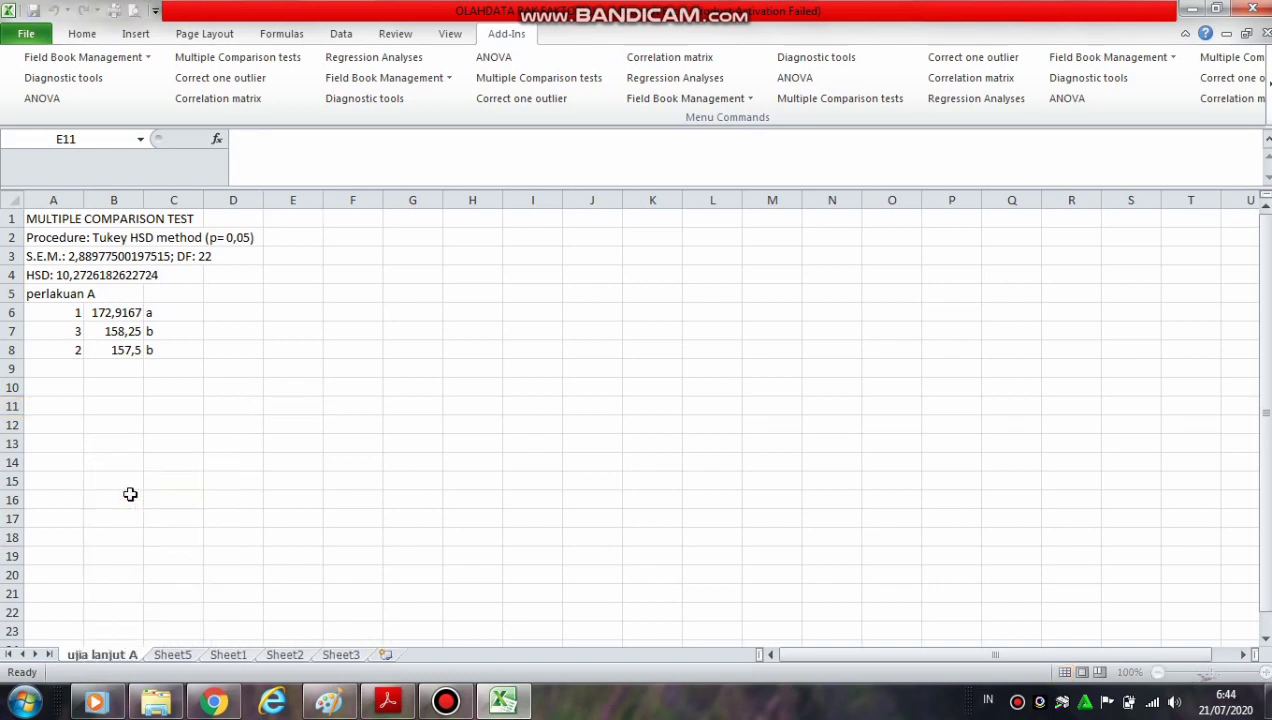
pyautogui.click(268, 518)
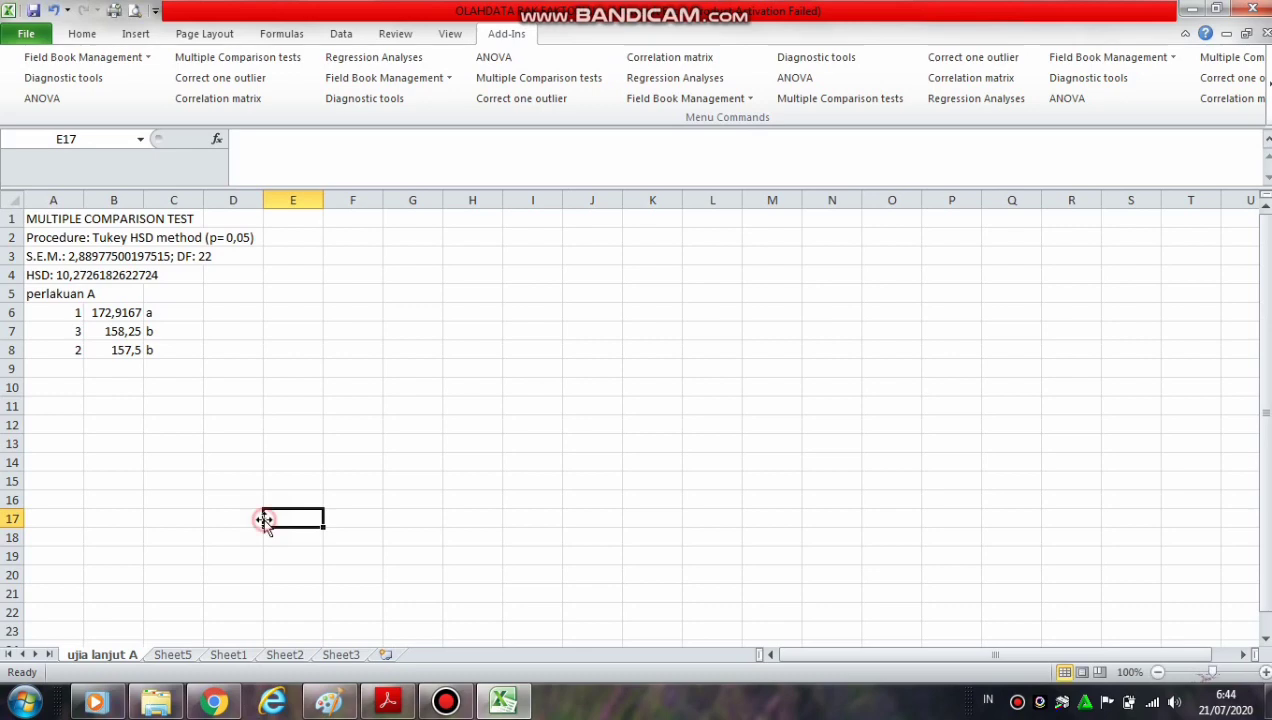
# Return to Sheet5 and start a multiple comparison test on the factor B grand total means in B10:E10
pyautogui.click(175, 655)
pyautogui.click(668, 418)
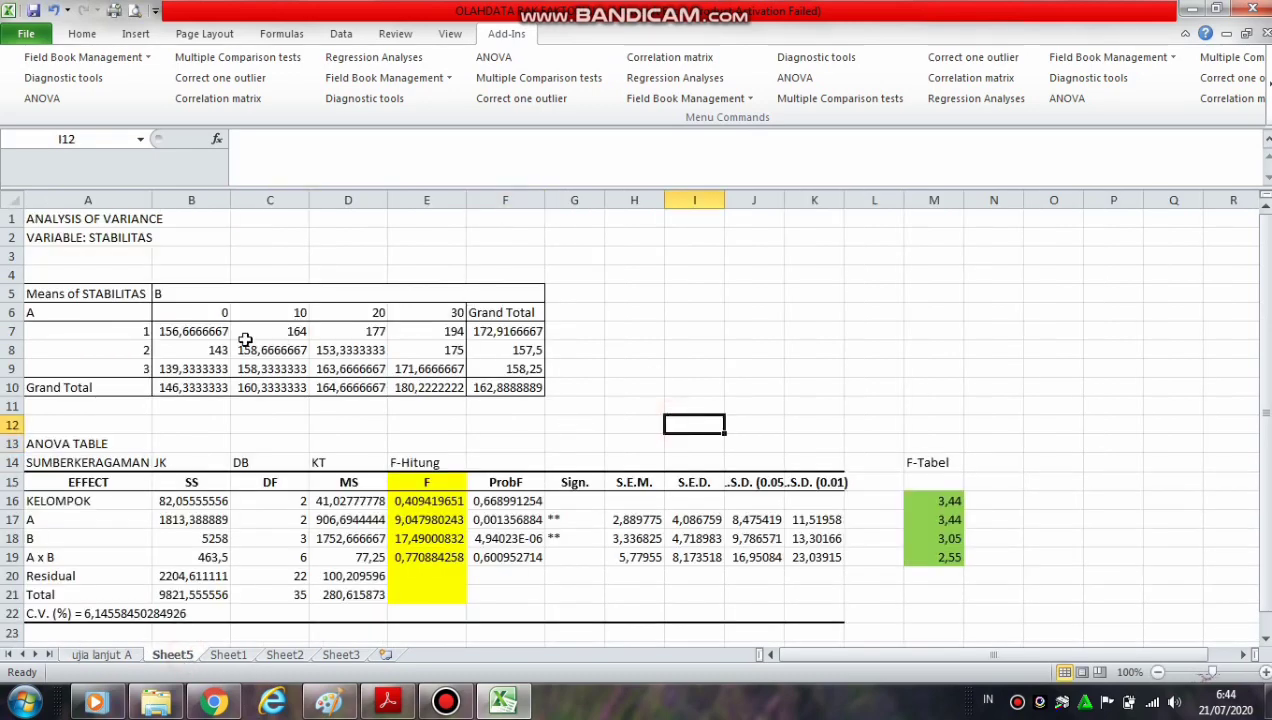
pyautogui.click(243, 58)
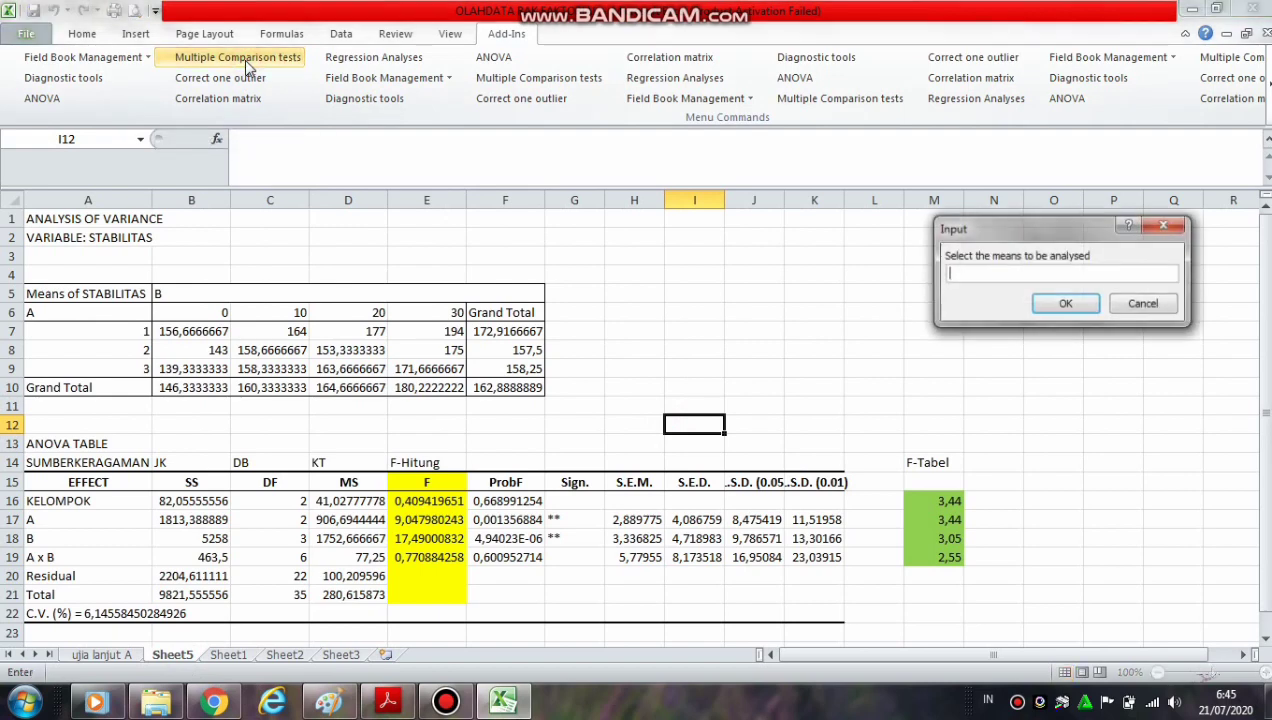
pyautogui.click(193, 388)
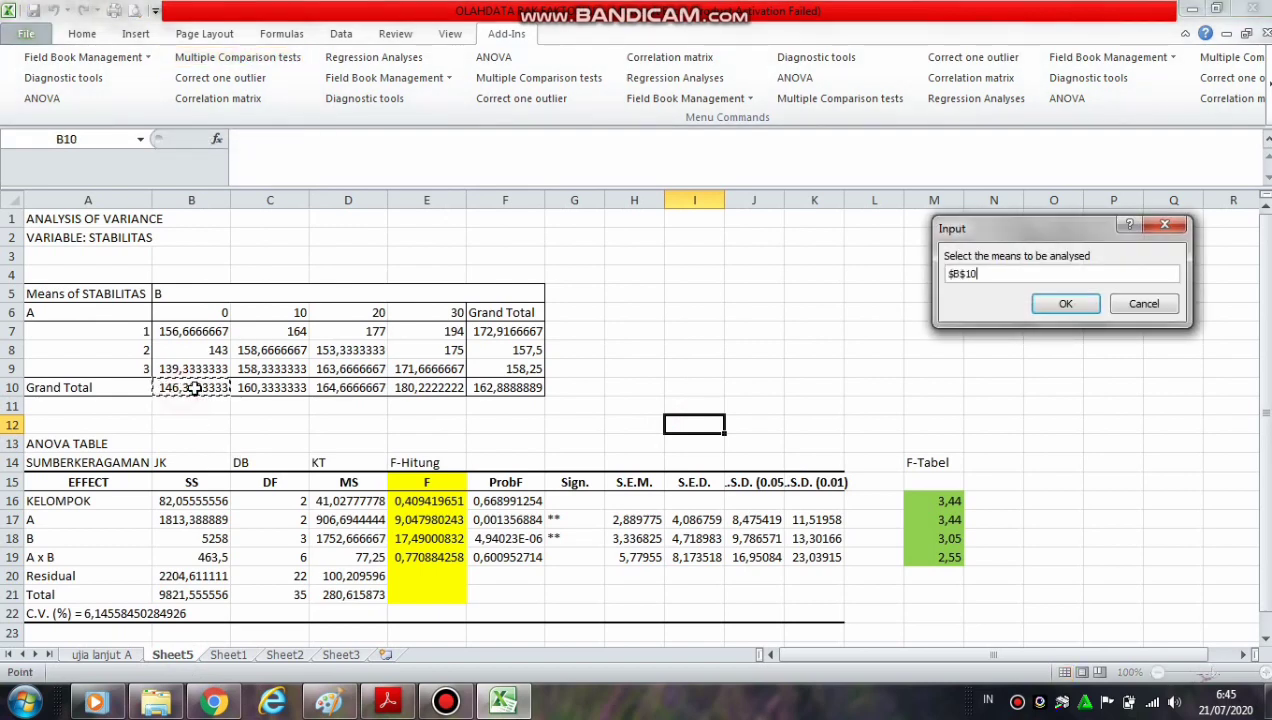
pyautogui.moveTo(193, 388); pyautogui.dragTo(416, 387)
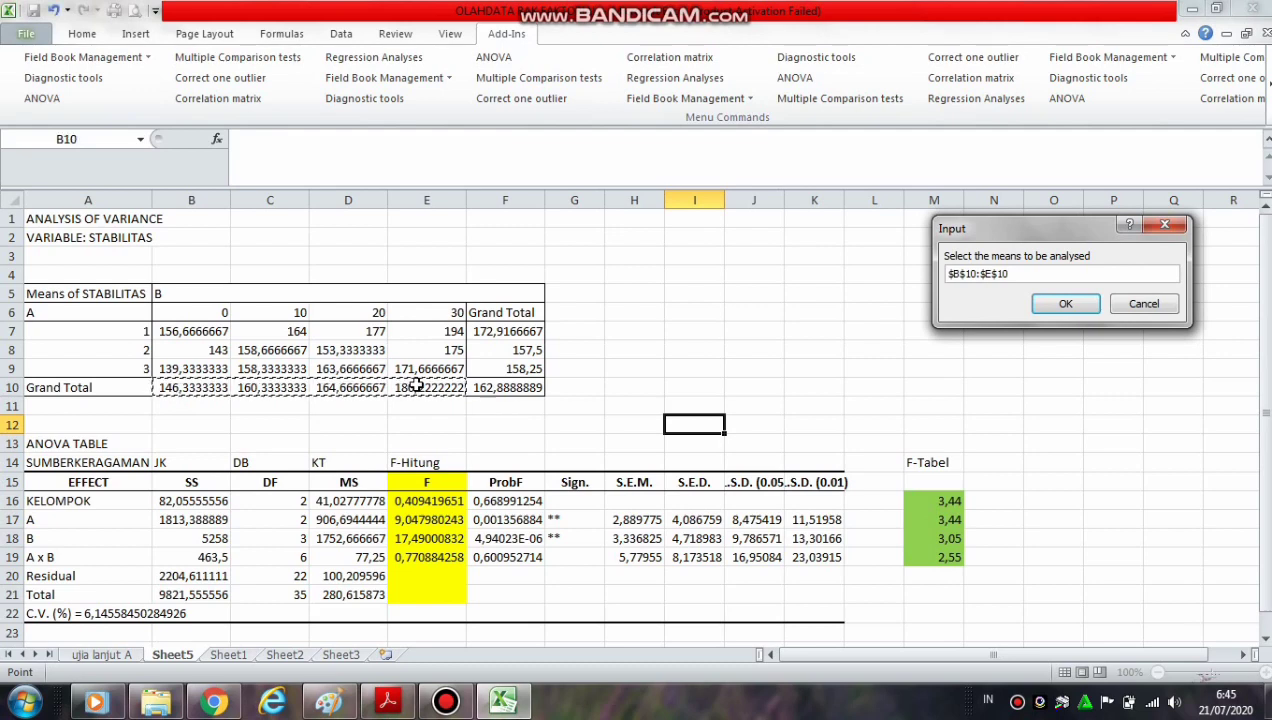
pyautogui.click(1065, 304)
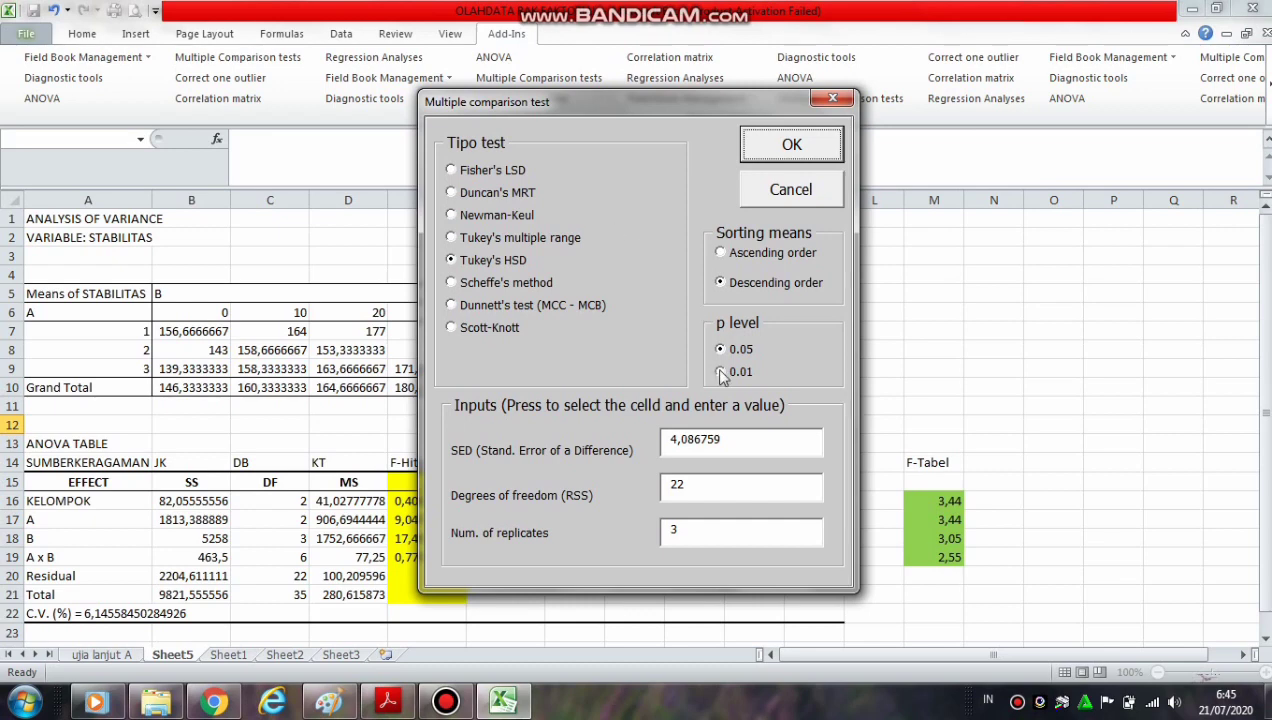
# Run Tukey's HSD for factor B at p 0.05 in descending order with SED 4,718983, 22 degrees of freedom and 3 replicates, outputting to a new sheet
pyautogui.moveTo(641, 100); pyautogui.dragTo(1110, 19)
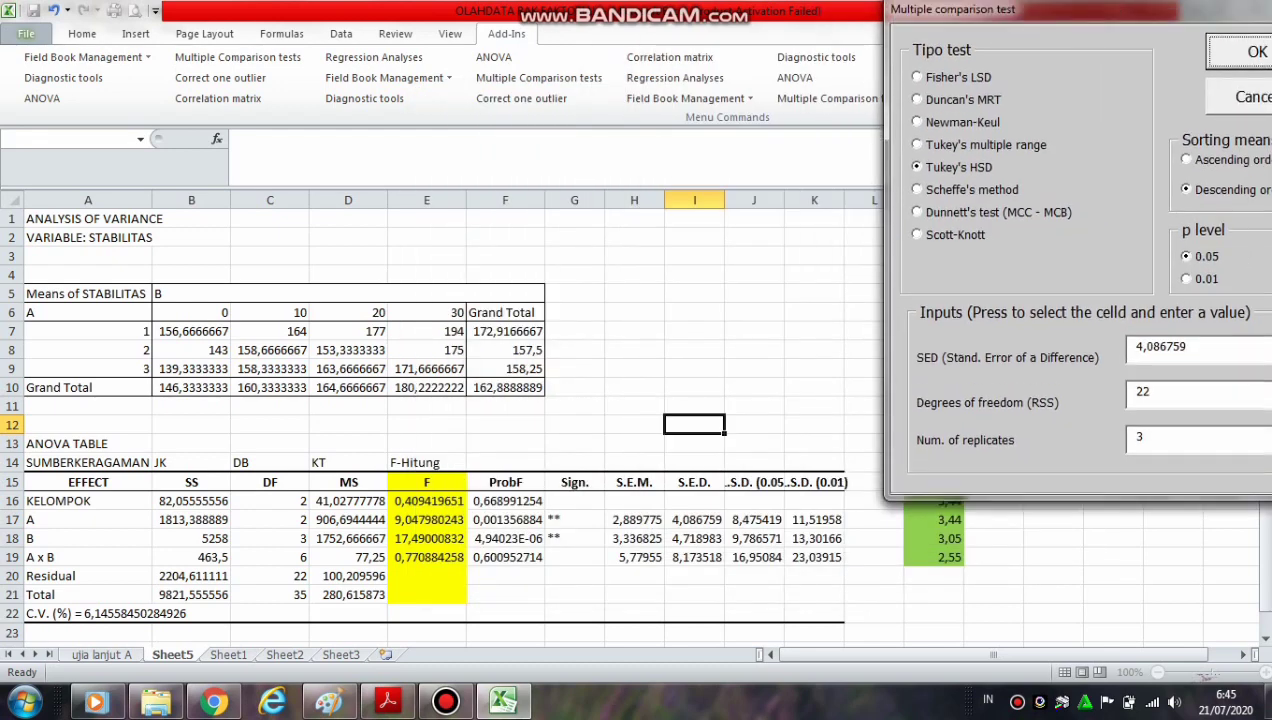
pyautogui.click(1197, 345)
pyautogui.moveTo(1197, 345); pyautogui.dragTo(1135, 347)
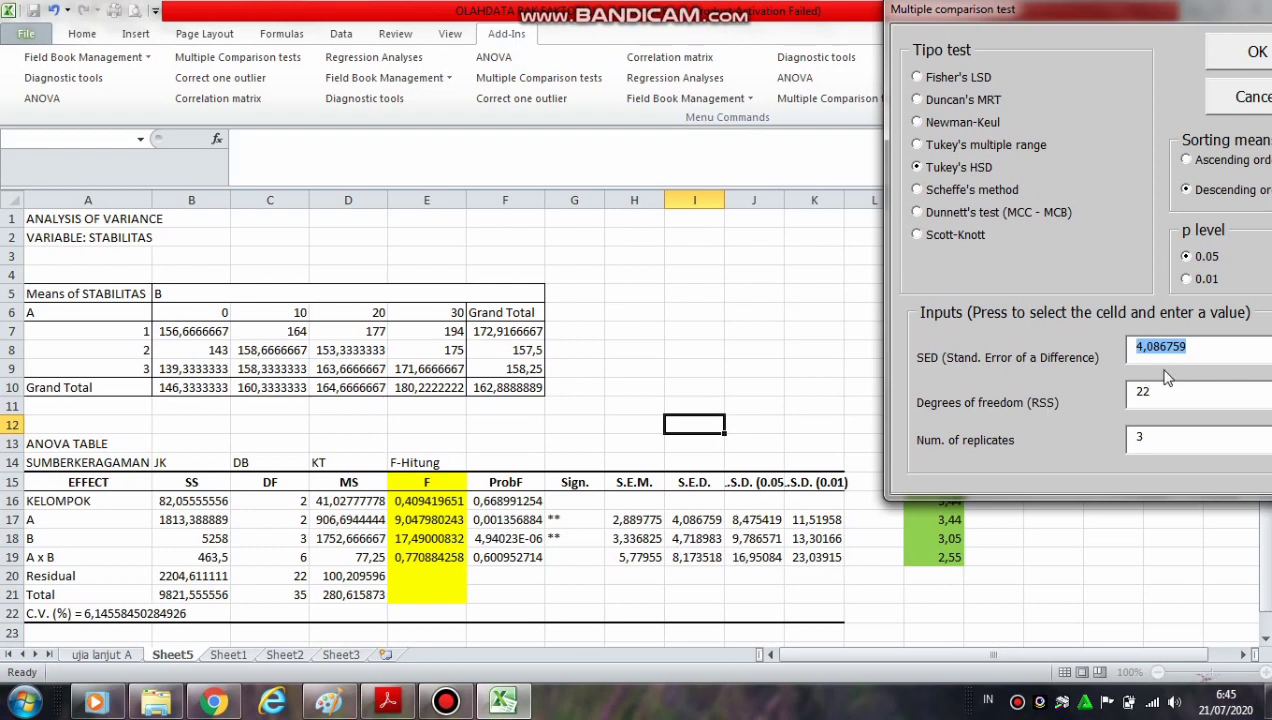
pyautogui.write('4')
pyautogui.click(1169, 391)
pyautogui.click(1156, 438)
pyautogui.moveTo(1028, 9); pyautogui.dragTo(948, 43)
pyautogui.moveTo(815, 86); pyautogui.dragTo(775, 106)
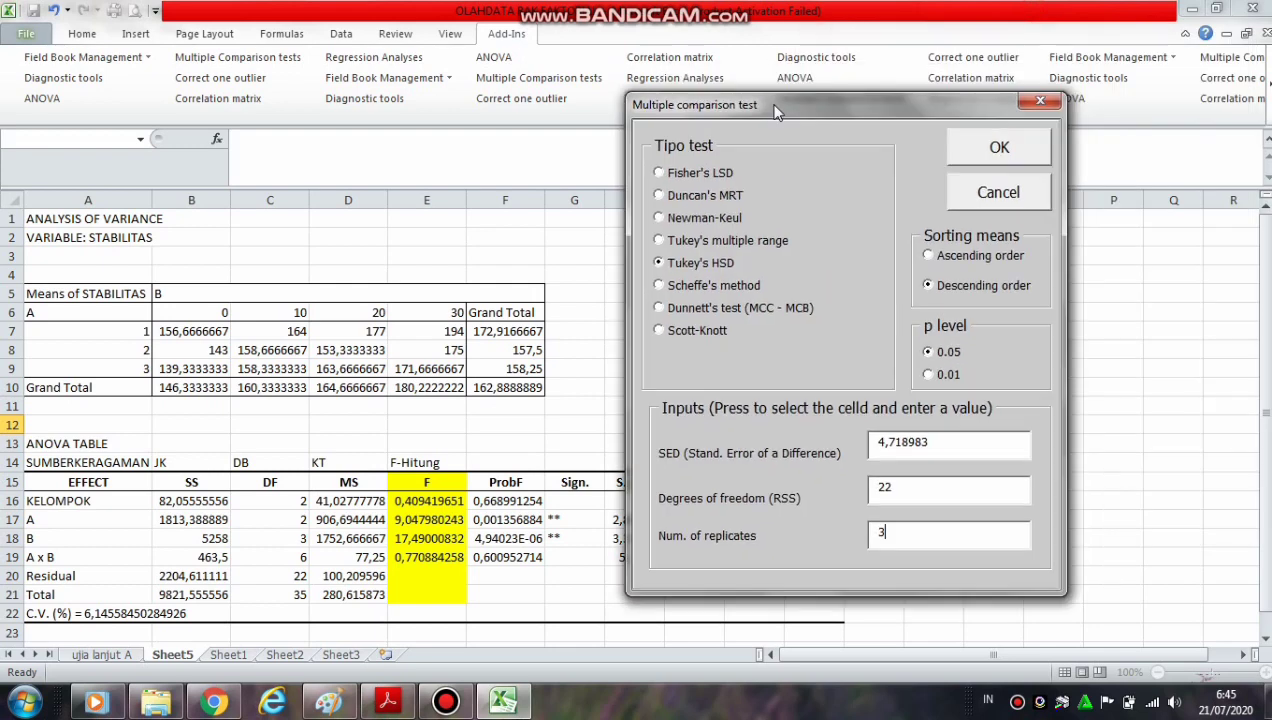
pyautogui.click(1010, 158)
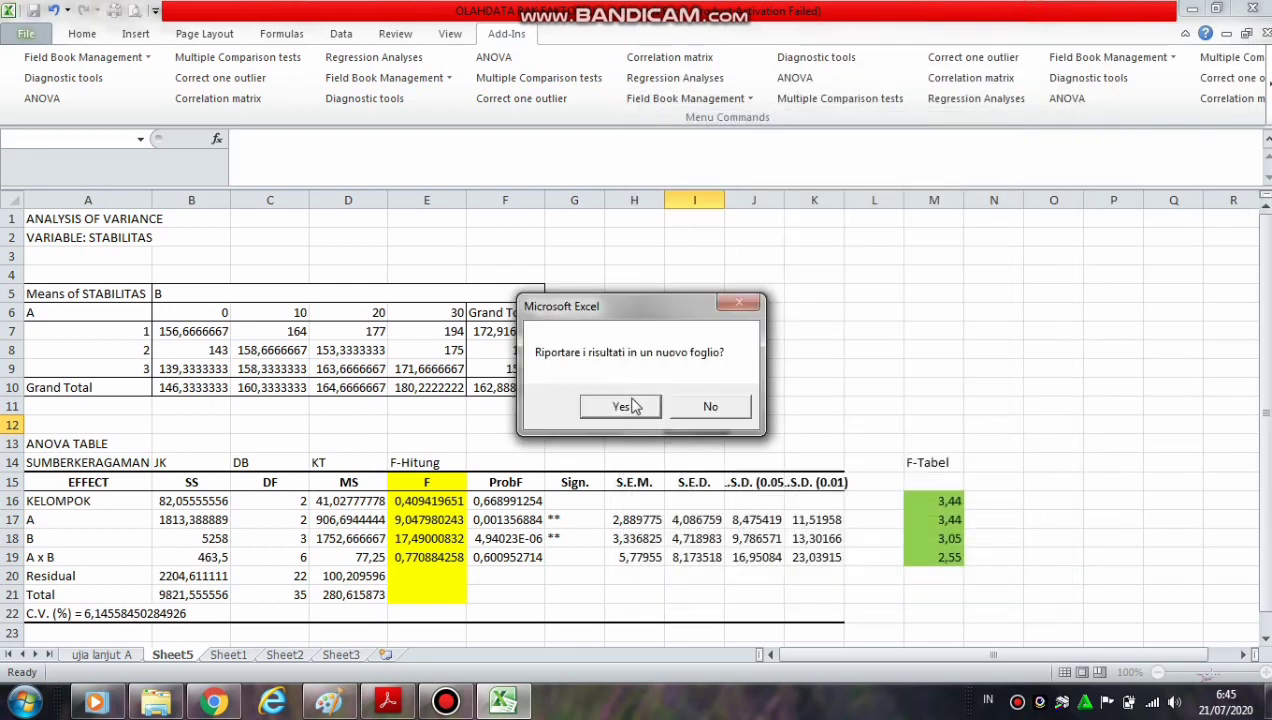
pyautogui.click(620, 405)
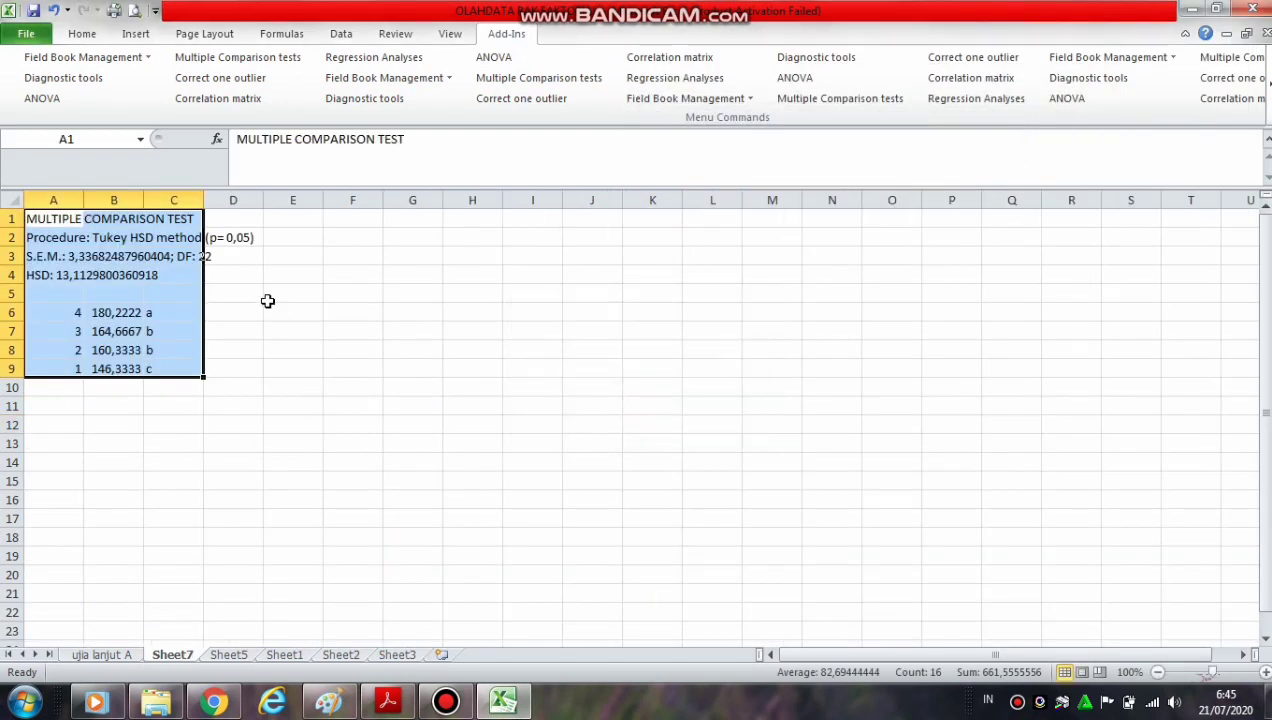
# Label the factor B Tukey results "ujilanjut B" in cell A5 and rename their sheet "uji lanjut B"
pyautogui.click(34, 293)
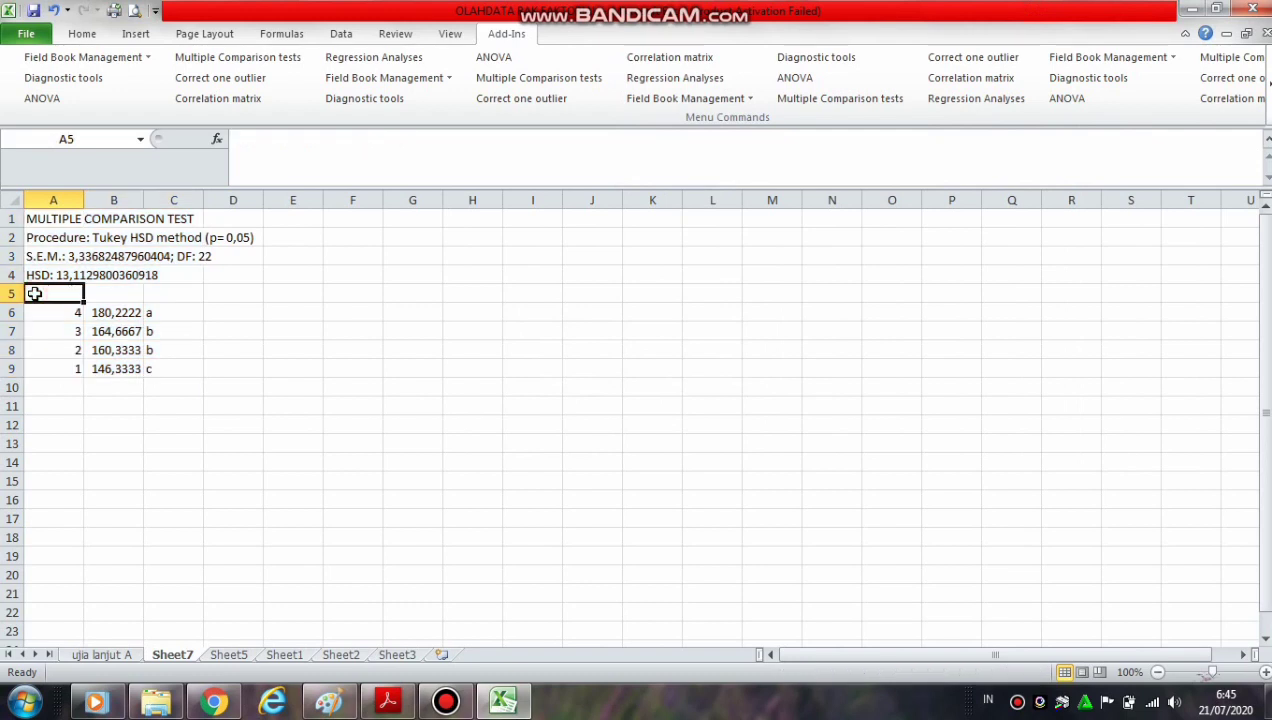
pyautogui.write('ujilanj')
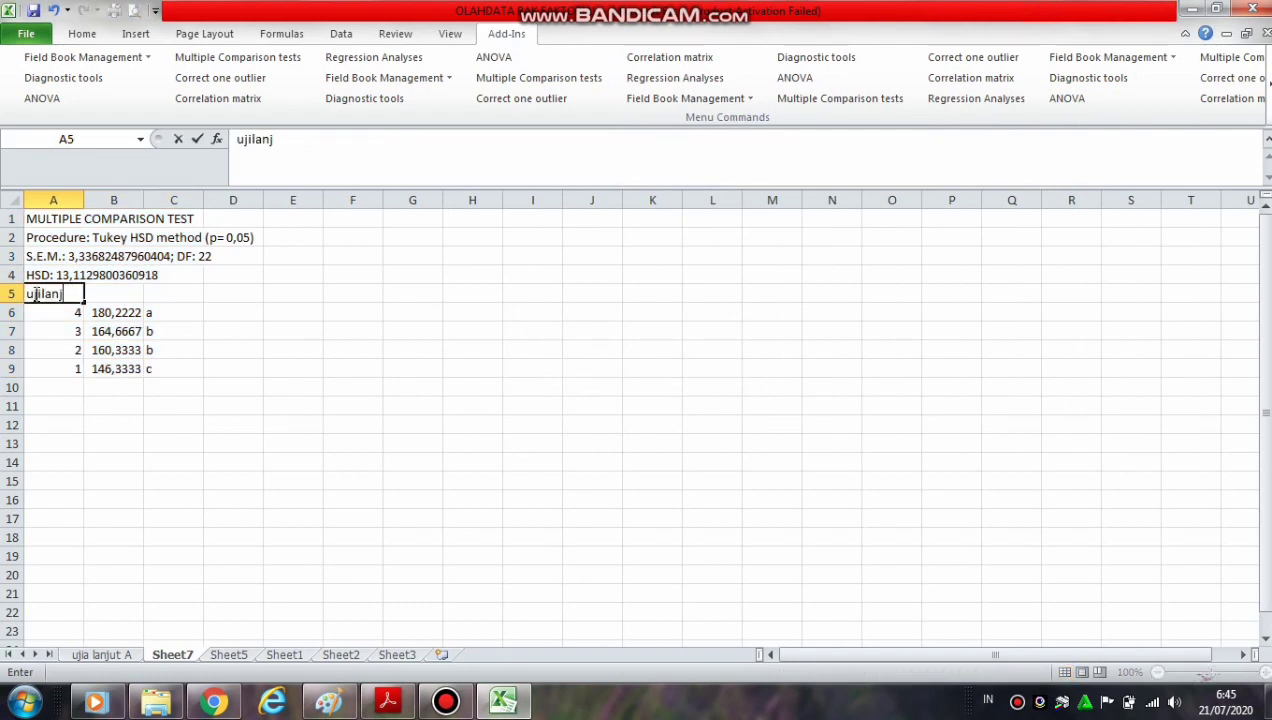
pyautogui.write('ut B')
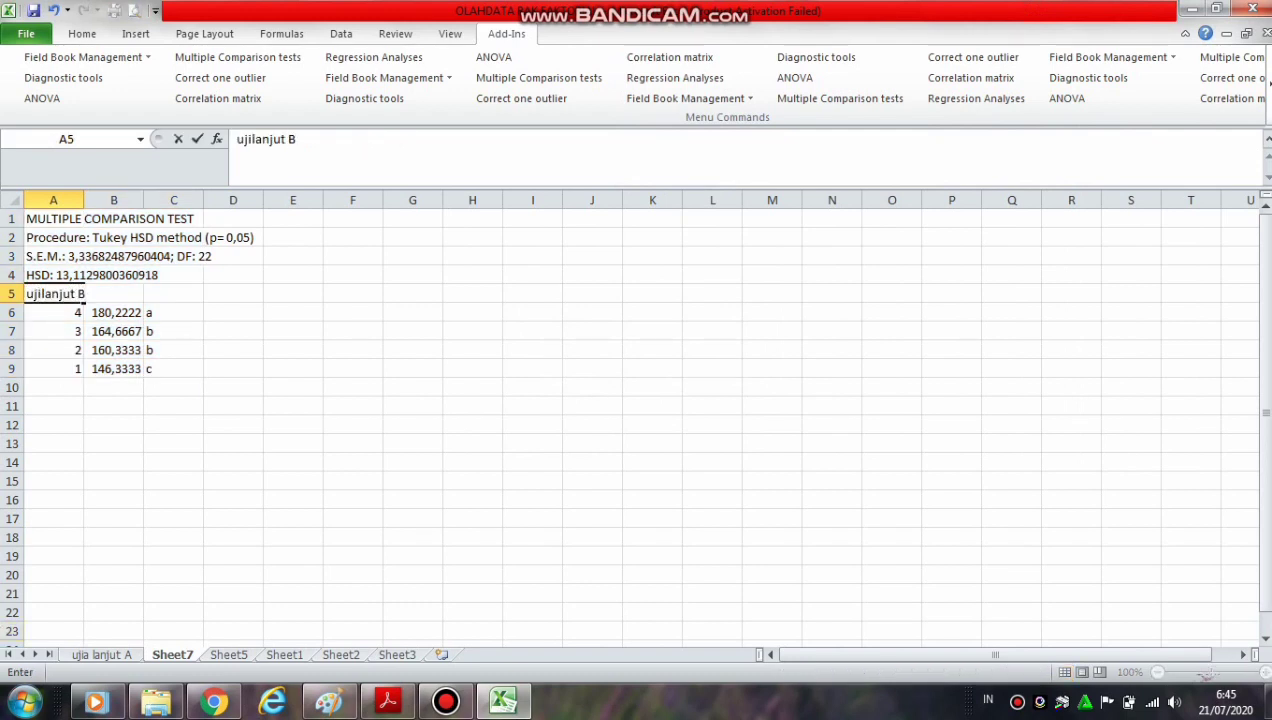
pyautogui.rightClick(160, 656)
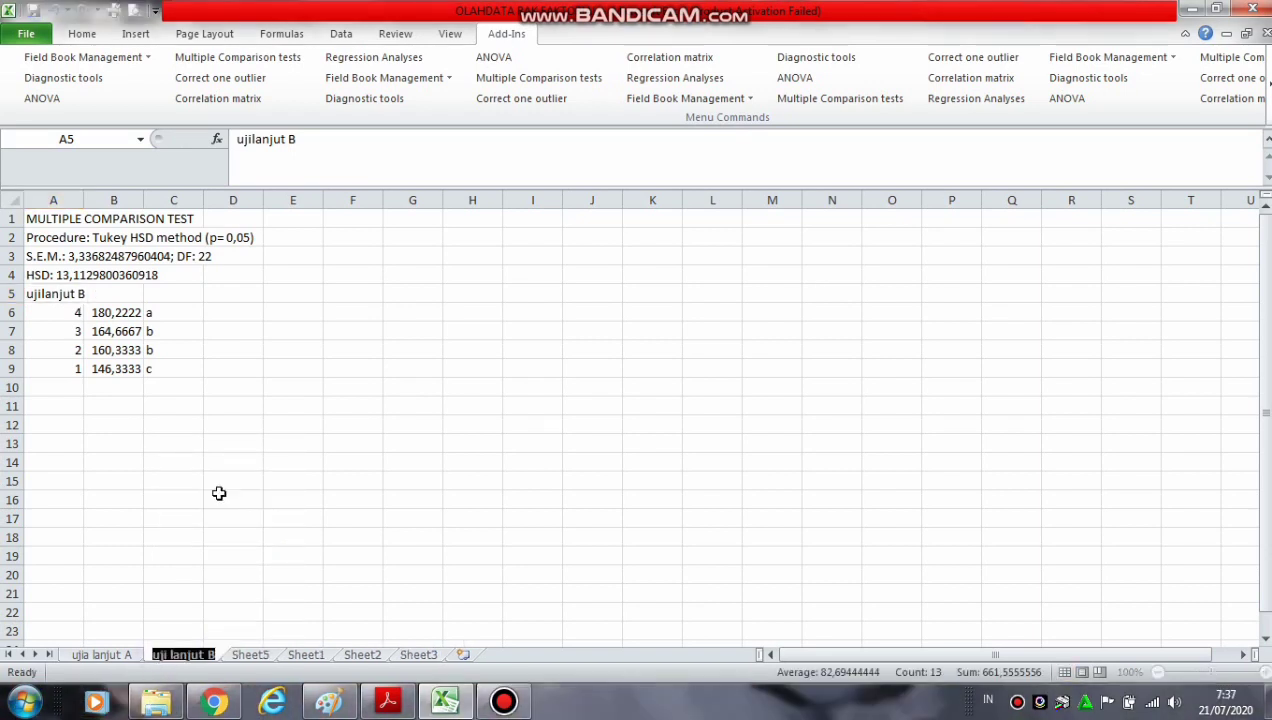
pyautogui.click(208, 632)
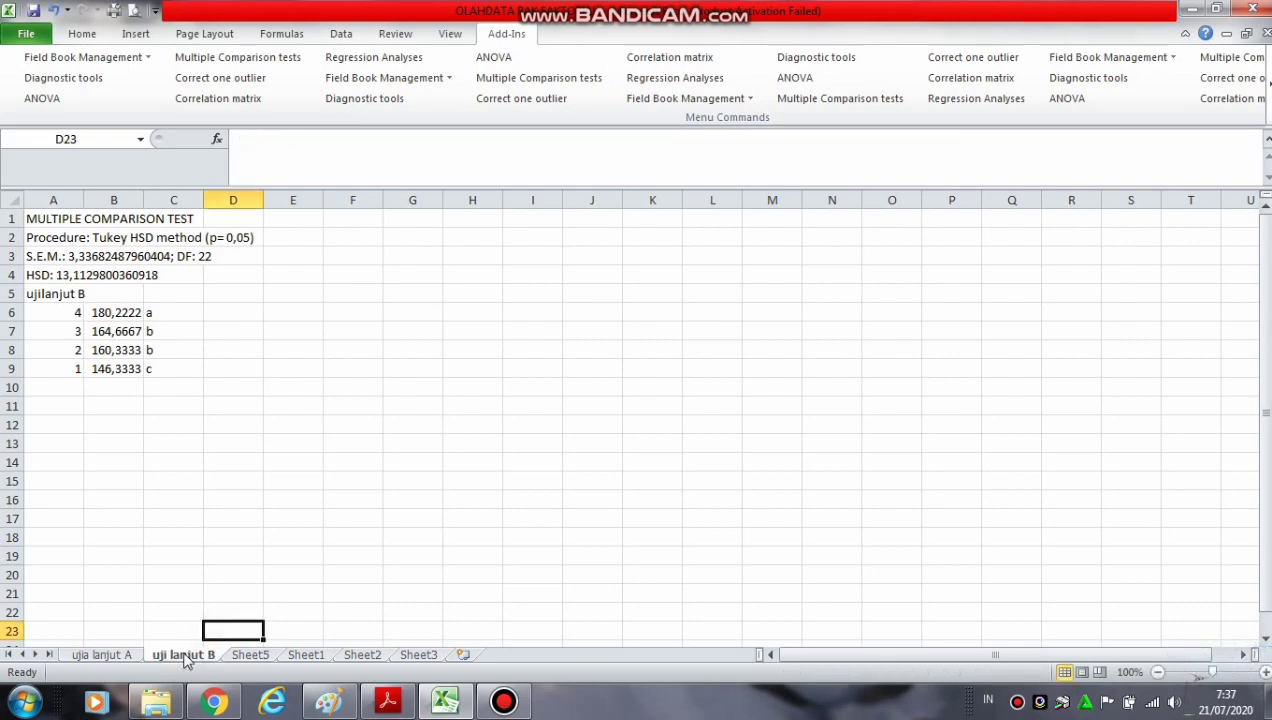
# Copy the factor A Tukey results in A5:C8 of the "ujia lanjut A" sheet to Sheet5 starting at cell I2
pyautogui.click(108, 656)
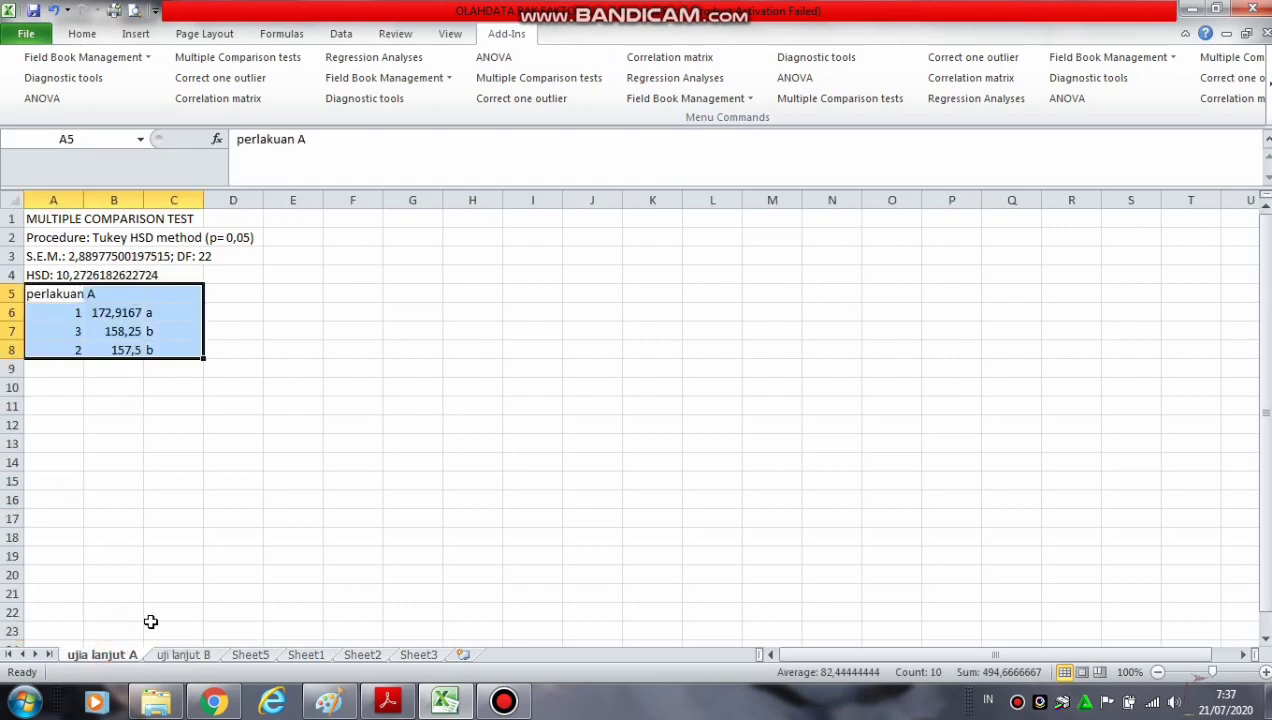
pyautogui.click(171, 651)
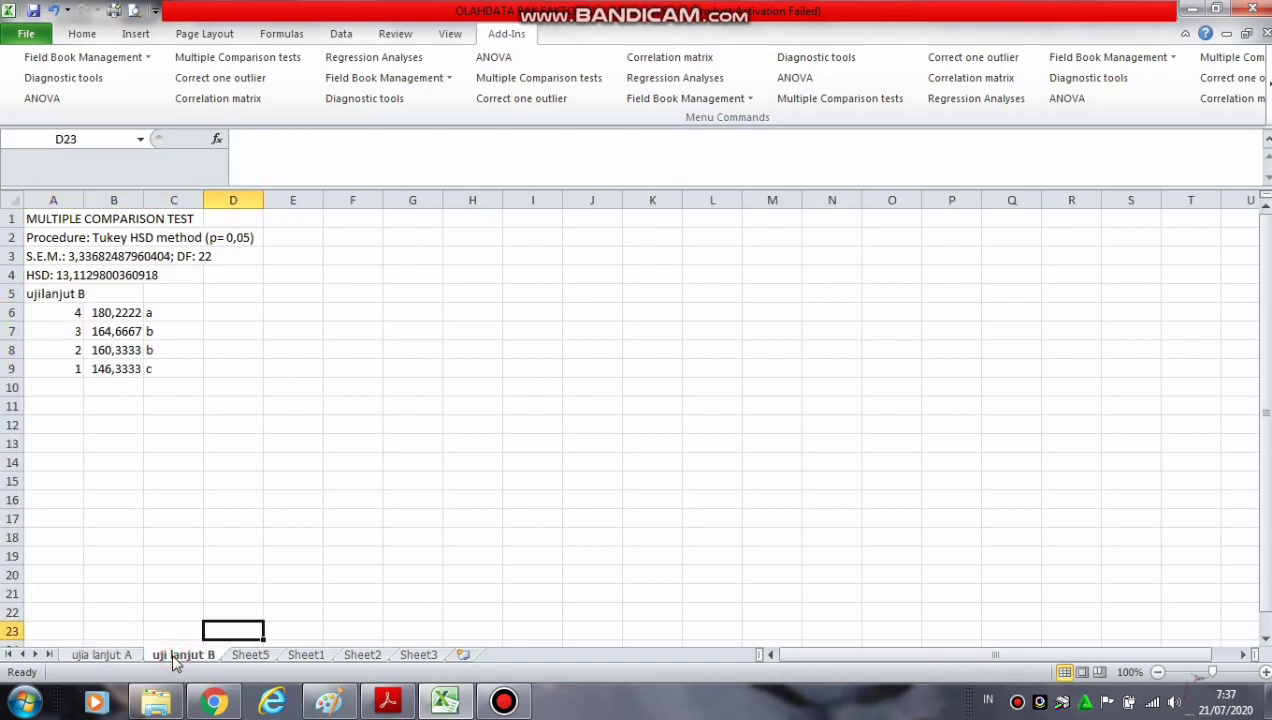
pyautogui.click(248, 654)
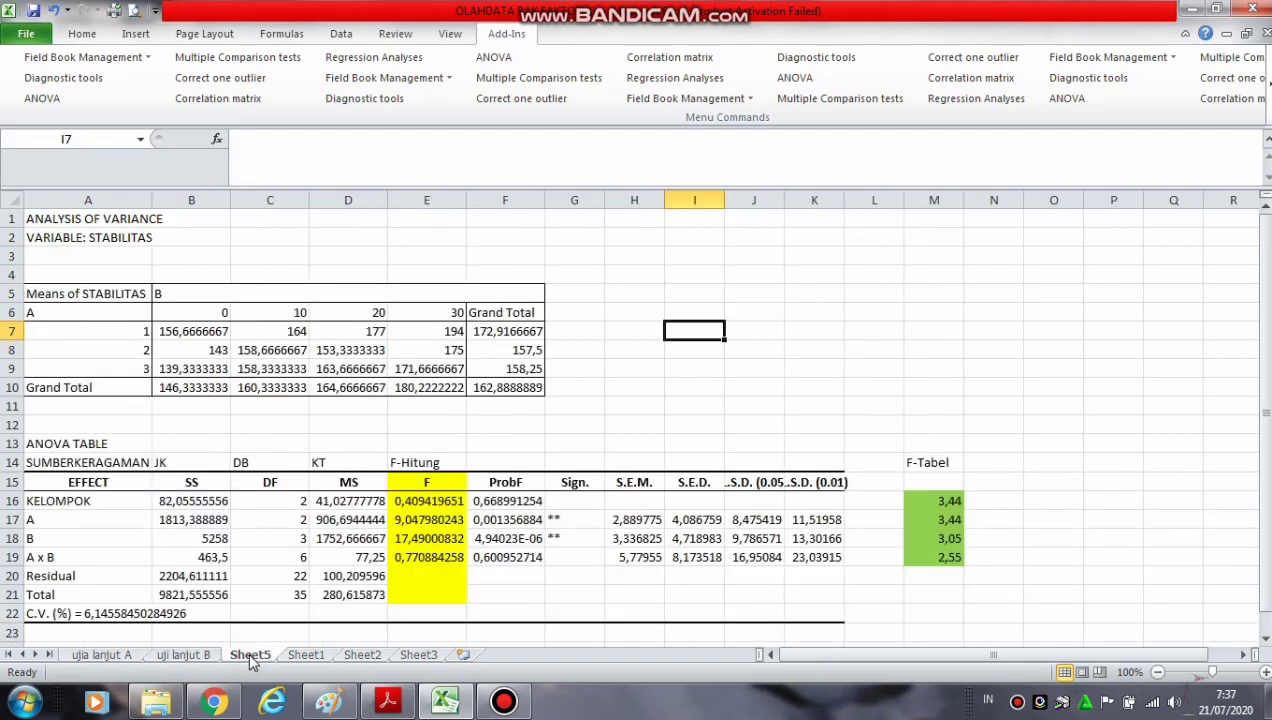
pyautogui.click(104, 654)
pyautogui.moveTo(40, 290); pyautogui.dragTo(171, 349)
pyautogui.hotkey('ctrl', 'c')
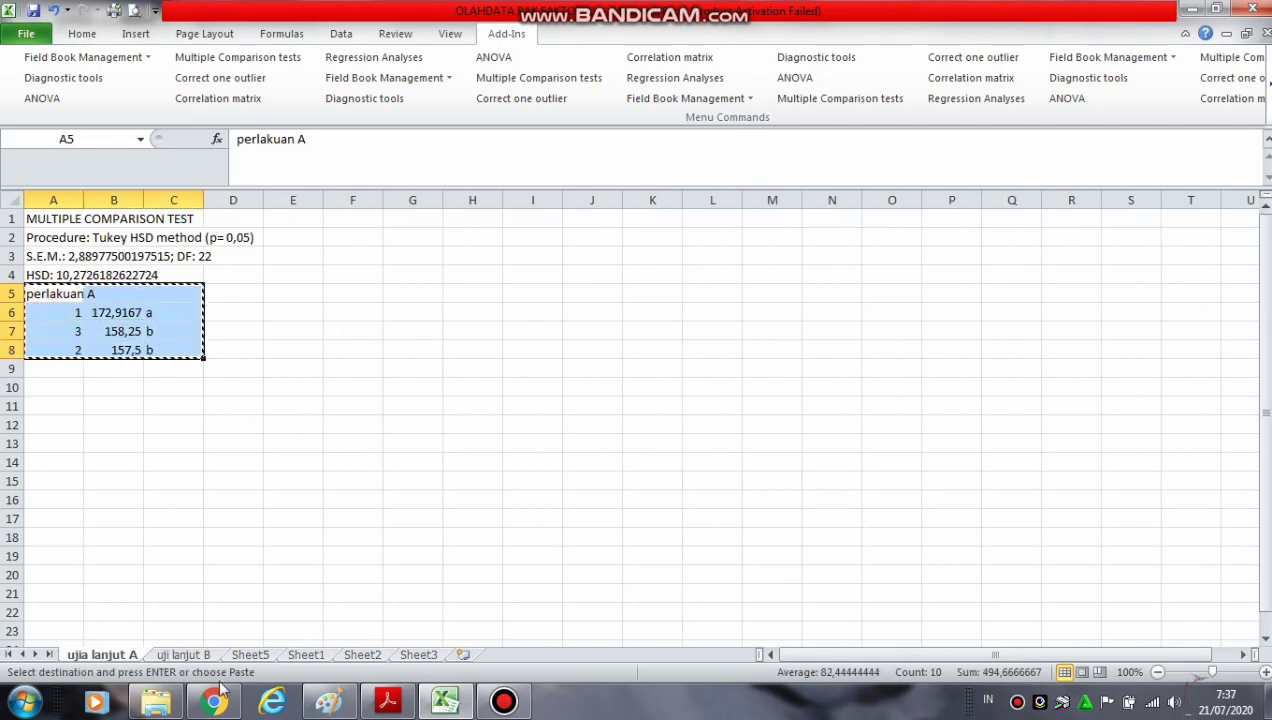
pyautogui.click(241, 656)
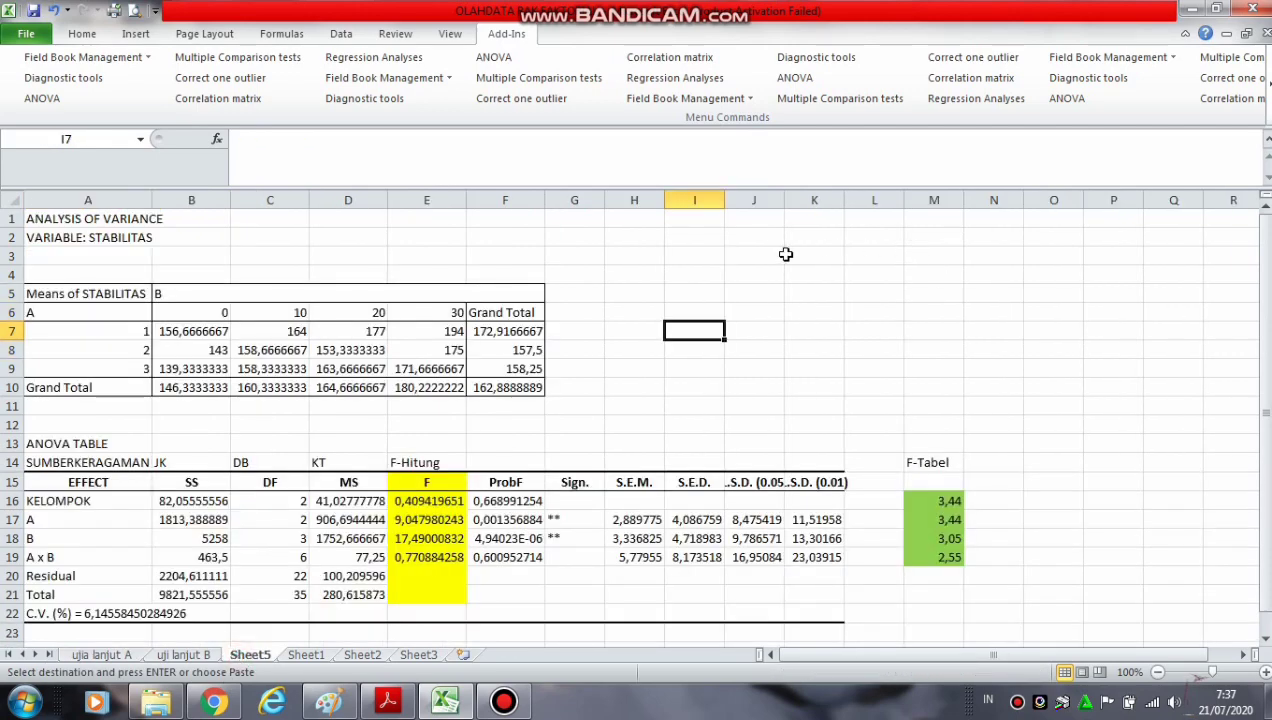
pyautogui.click(695, 234)
pyautogui.hotkey('ctrl', 'v')
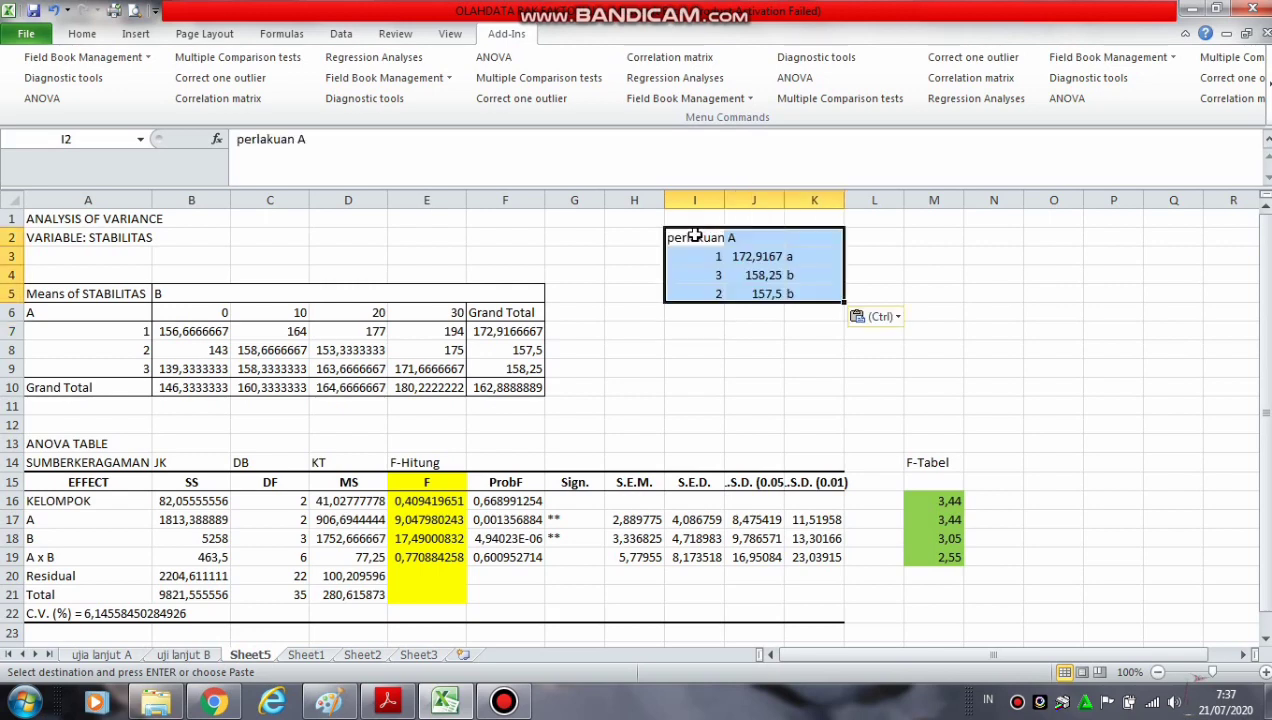
# Copy the factor B Tukey results in A5:C9 of the "uji lanjut B" sheet to Sheet5 starting at cell L2
pyautogui.click(170, 656)
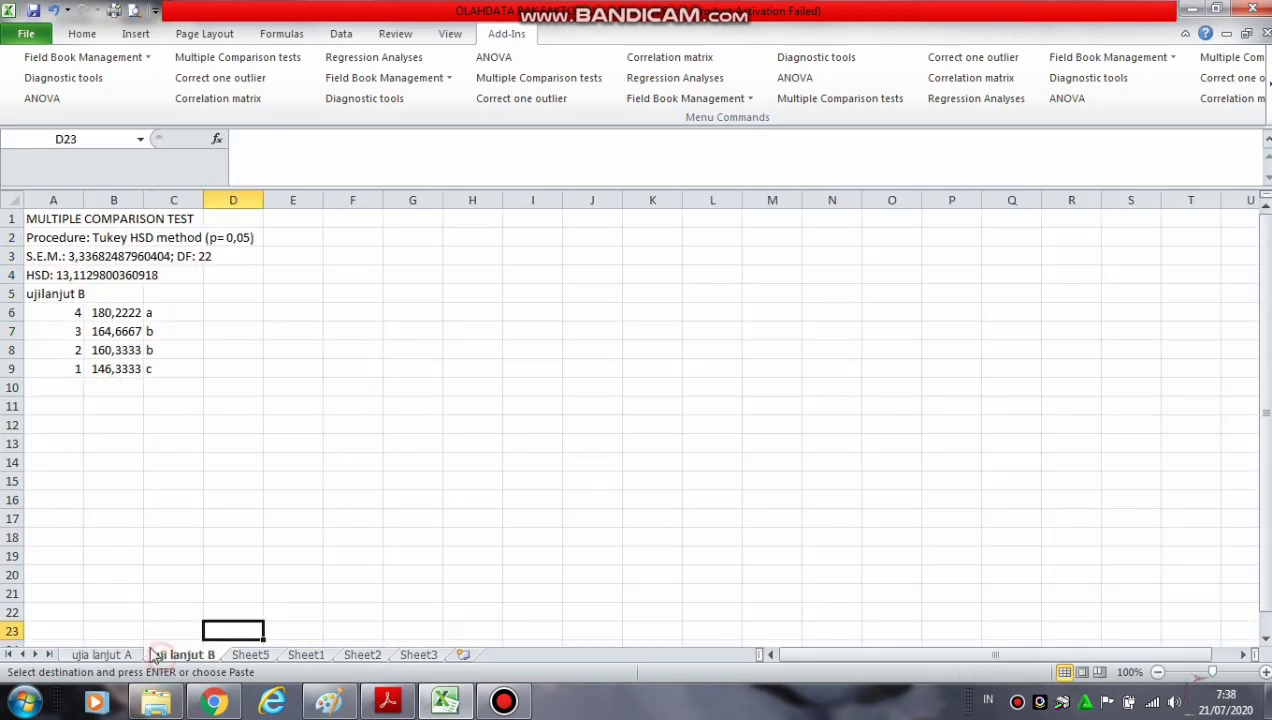
pyautogui.click(58, 294)
pyautogui.moveTo(60, 294); pyautogui.dragTo(156, 369)
pyautogui.hotkey('ctrl', 'c')
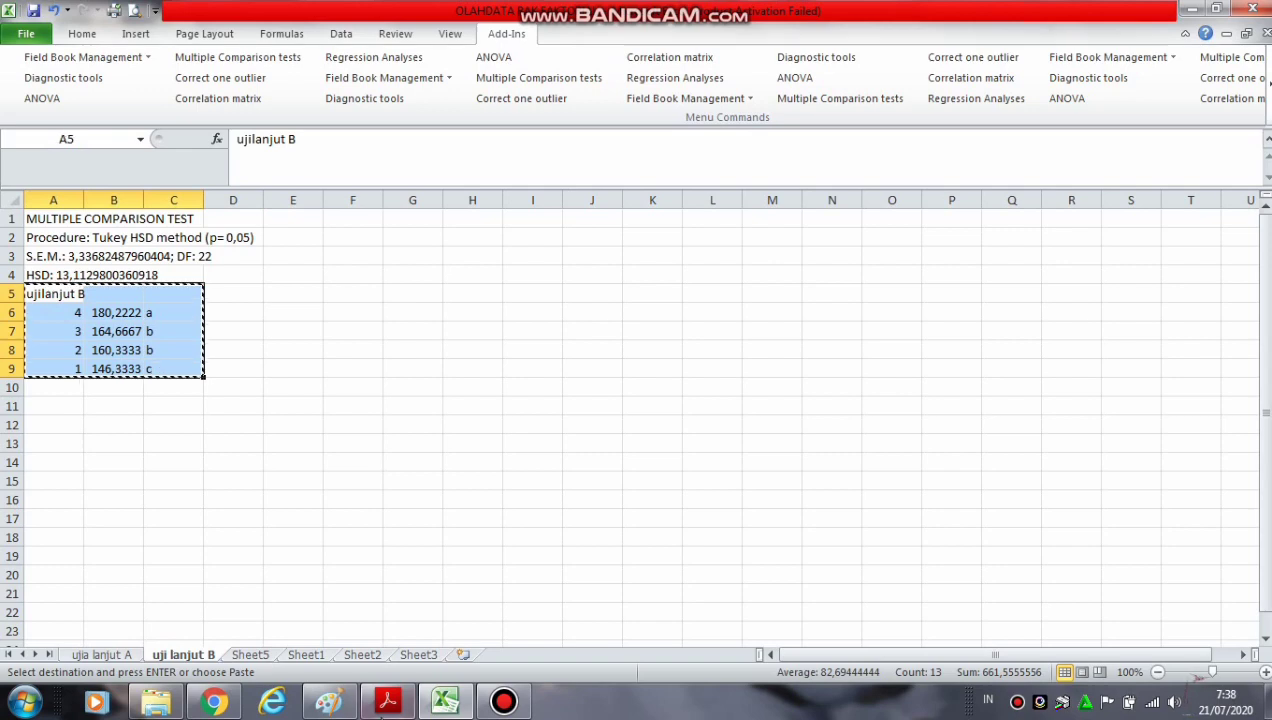
pyautogui.click(249, 655)
pyautogui.click(873, 242)
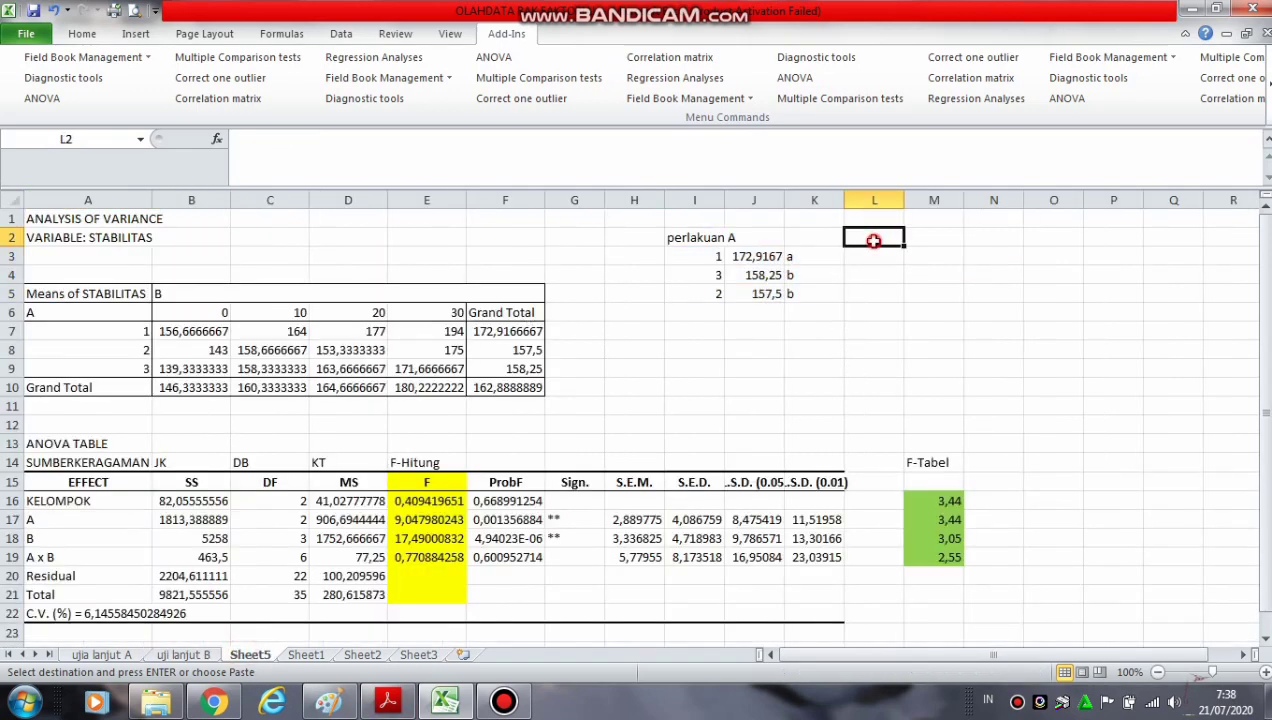
pyautogui.hotkey('ctrl', 'v')
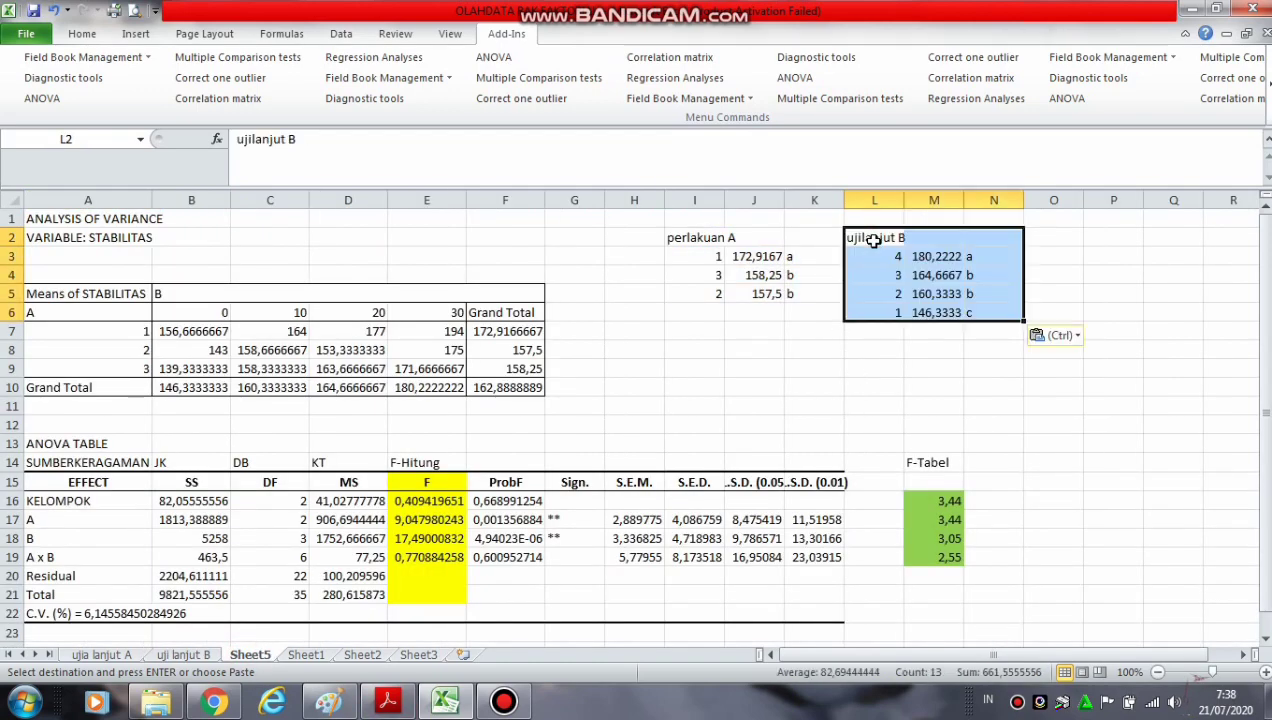
# Review the HSD values and letter groupings on the "ujia lanjut A" and "uji lanjut B" sheets, and return to Sheet5
pyautogui.click(698, 257)
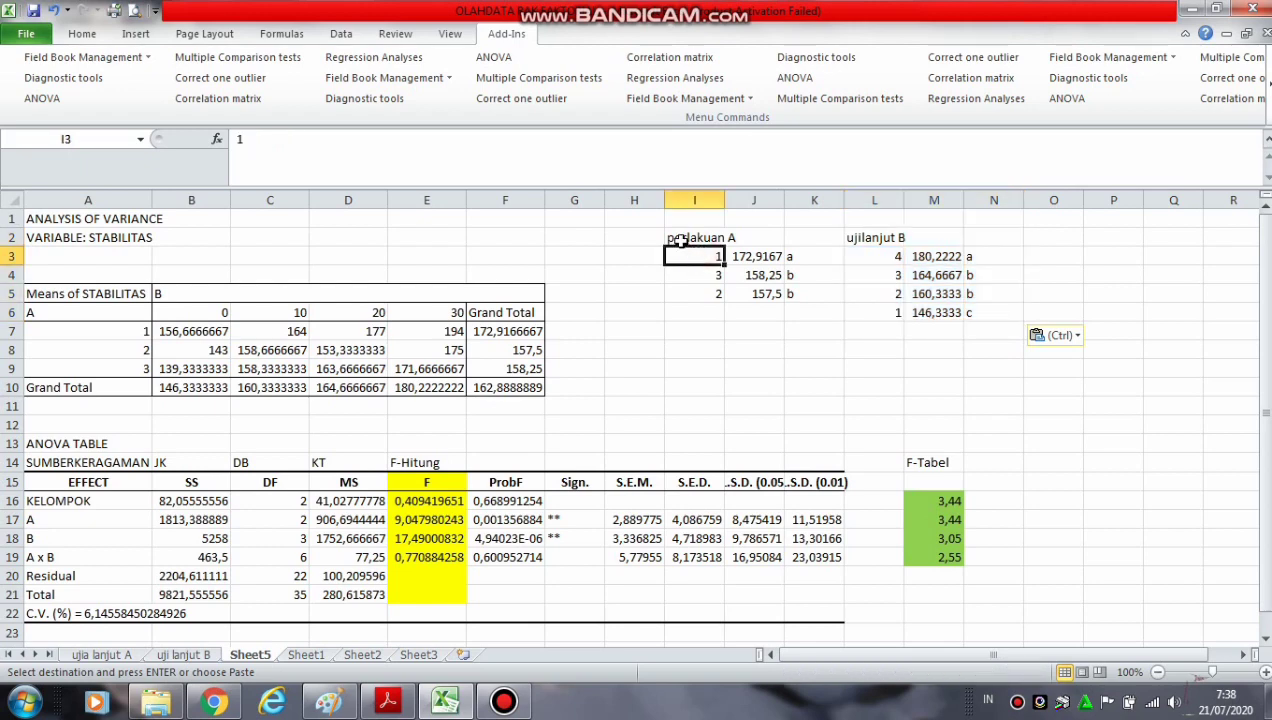
pyautogui.click(126, 659)
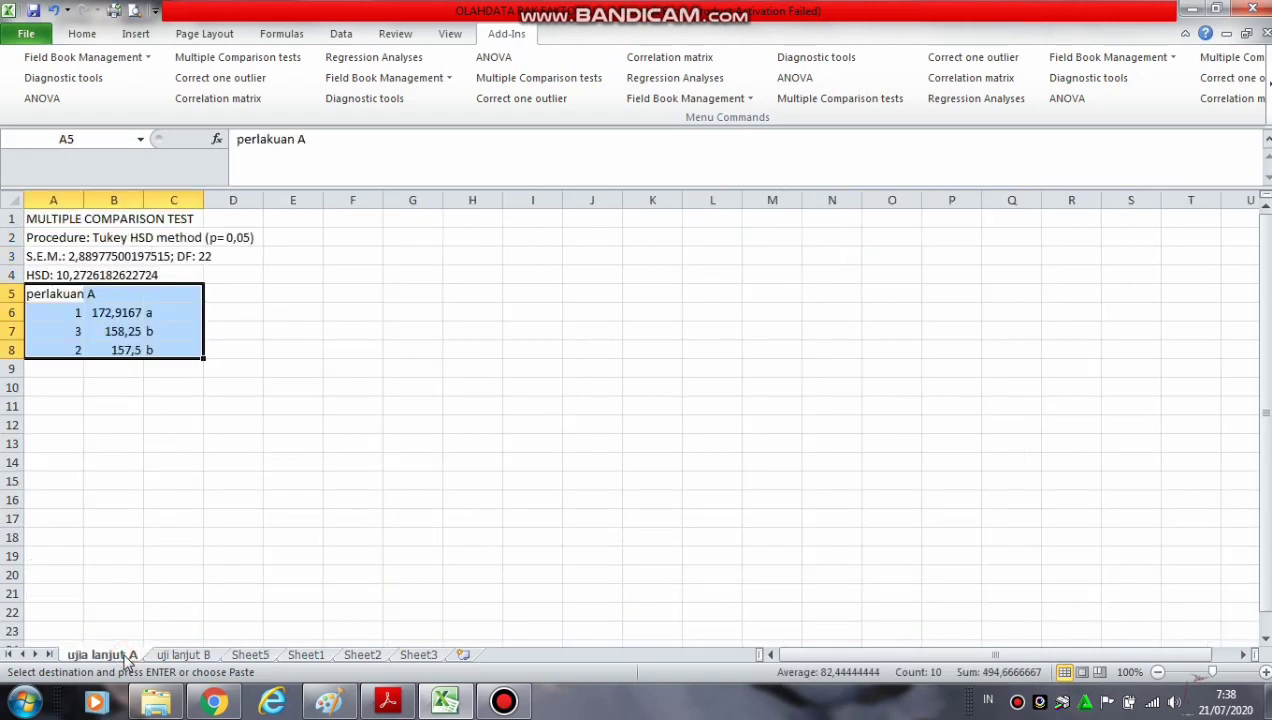
pyautogui.click(73, 274)
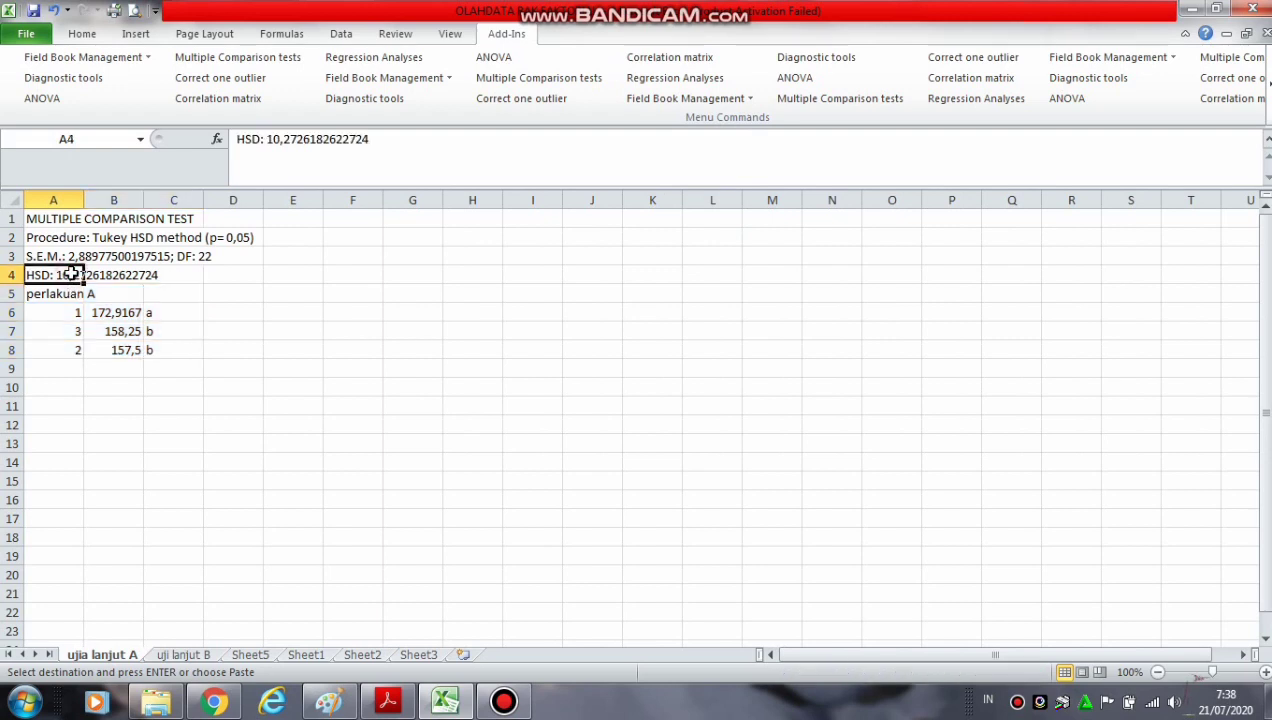
pyautogui.click(160, 292)
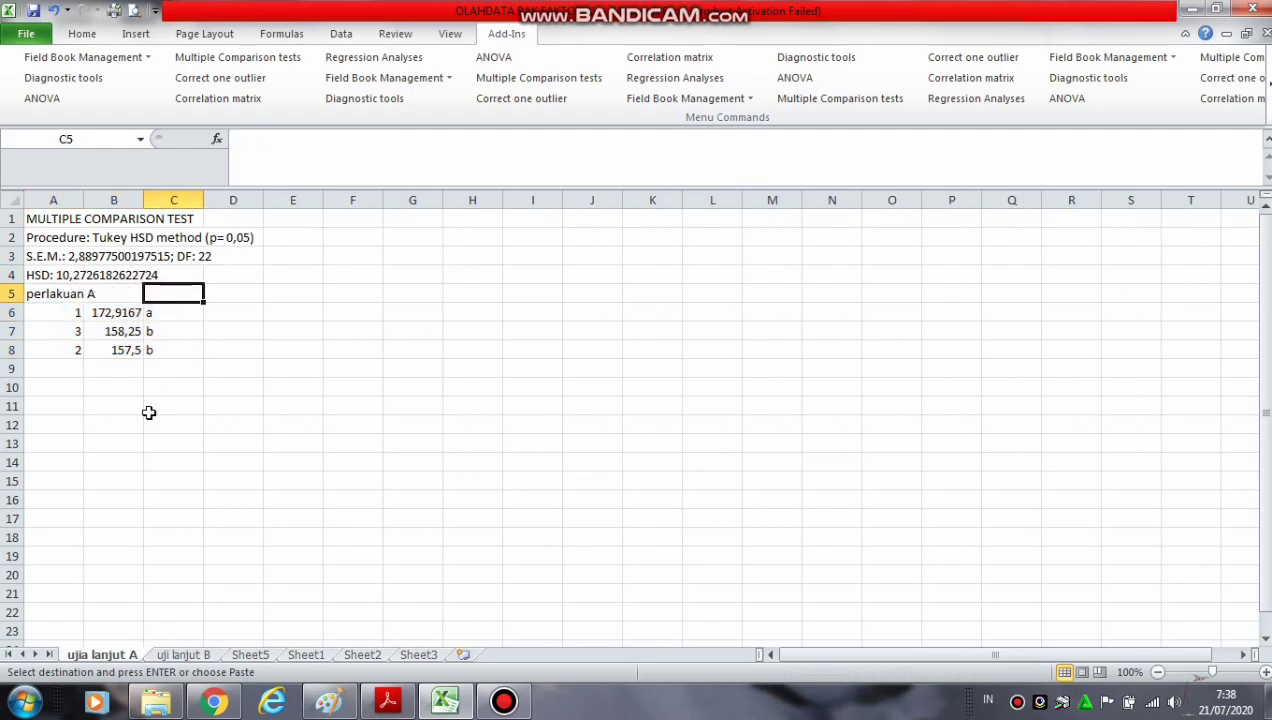
pyautogui.click(172, 655)
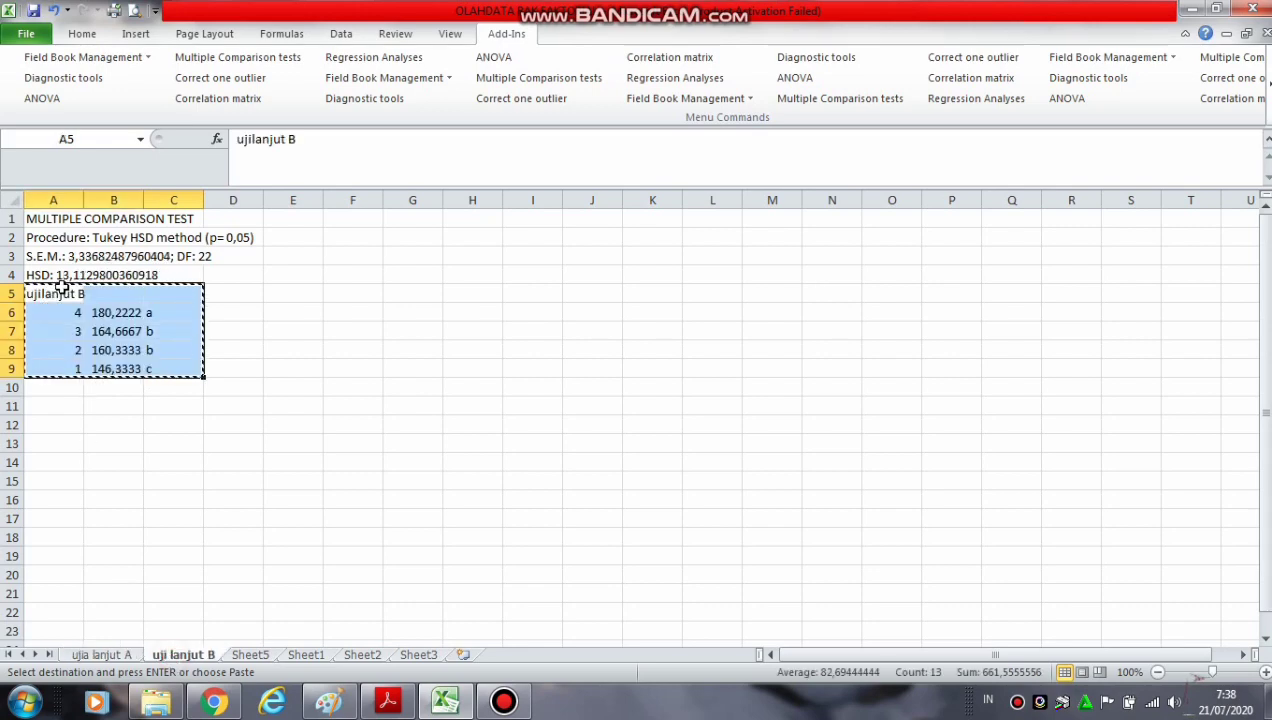
pyautogui.click(251, 655)
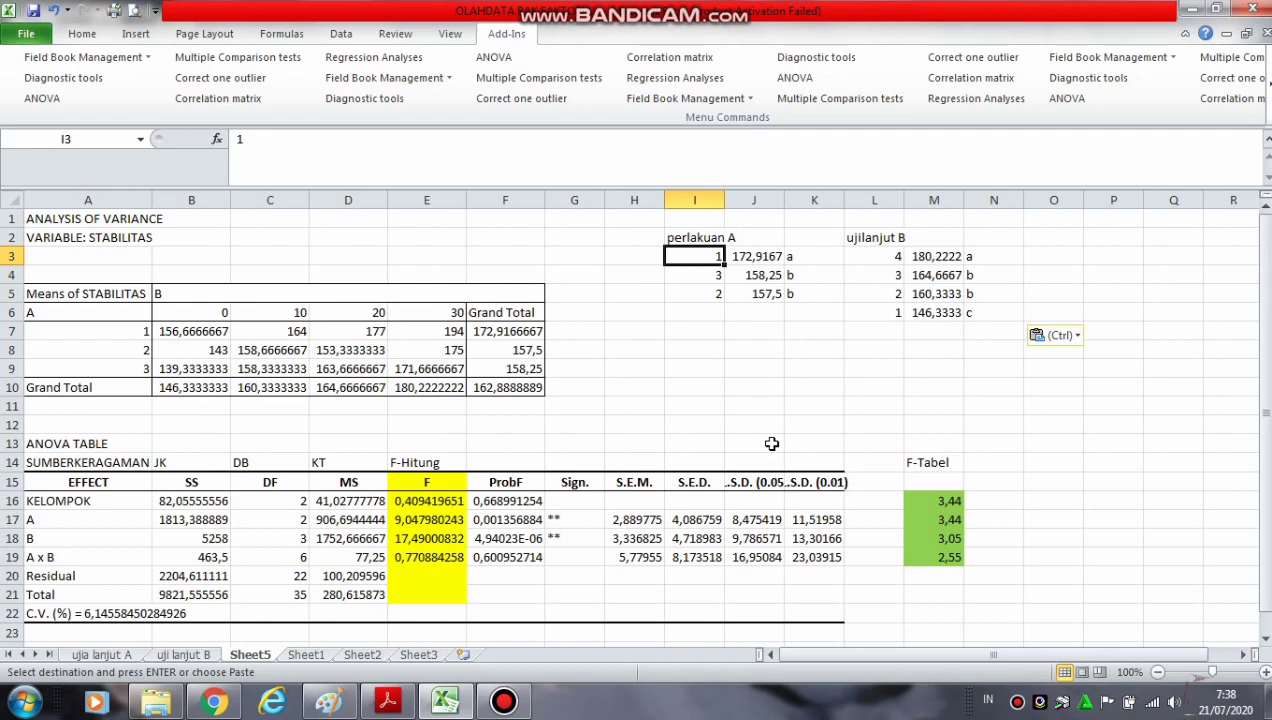
pyautogui.click(804, 444)
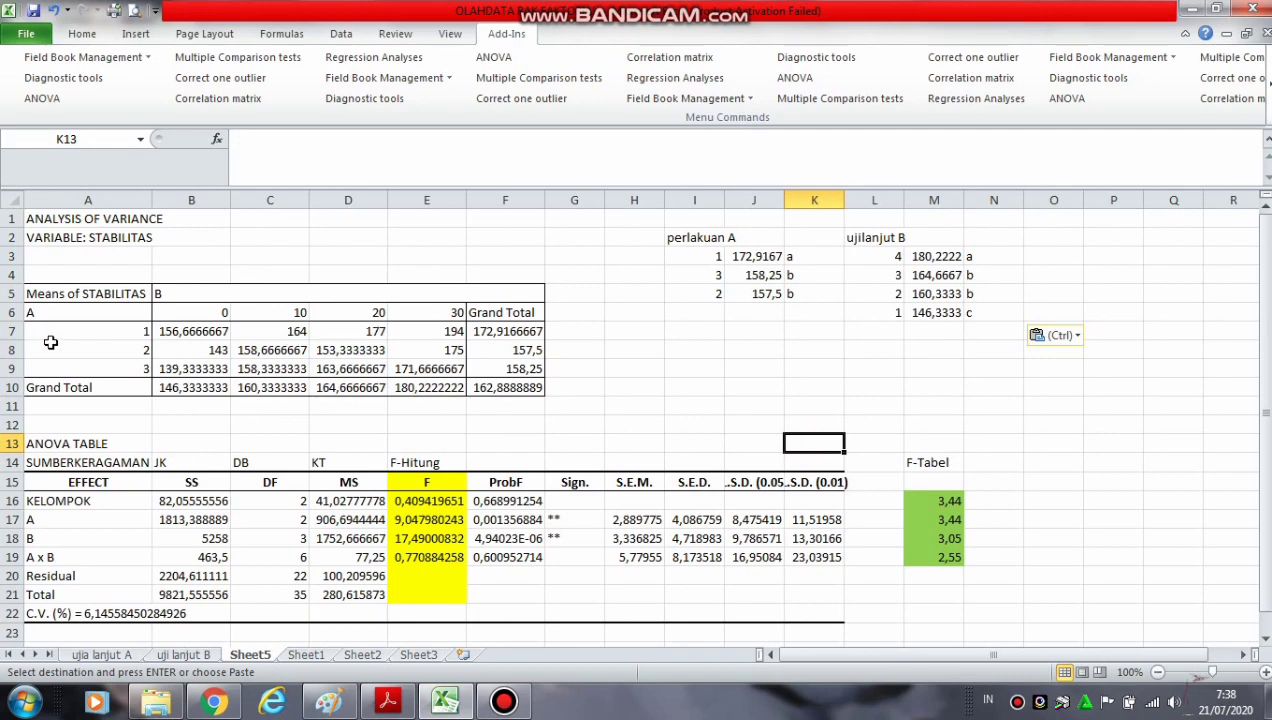
# Enter the factor A Tukey letters beside the row means: "a" in G7, "b" in G8 and "b" in G9
pyautogui.click(565, 334)
pyautogui.write('A')
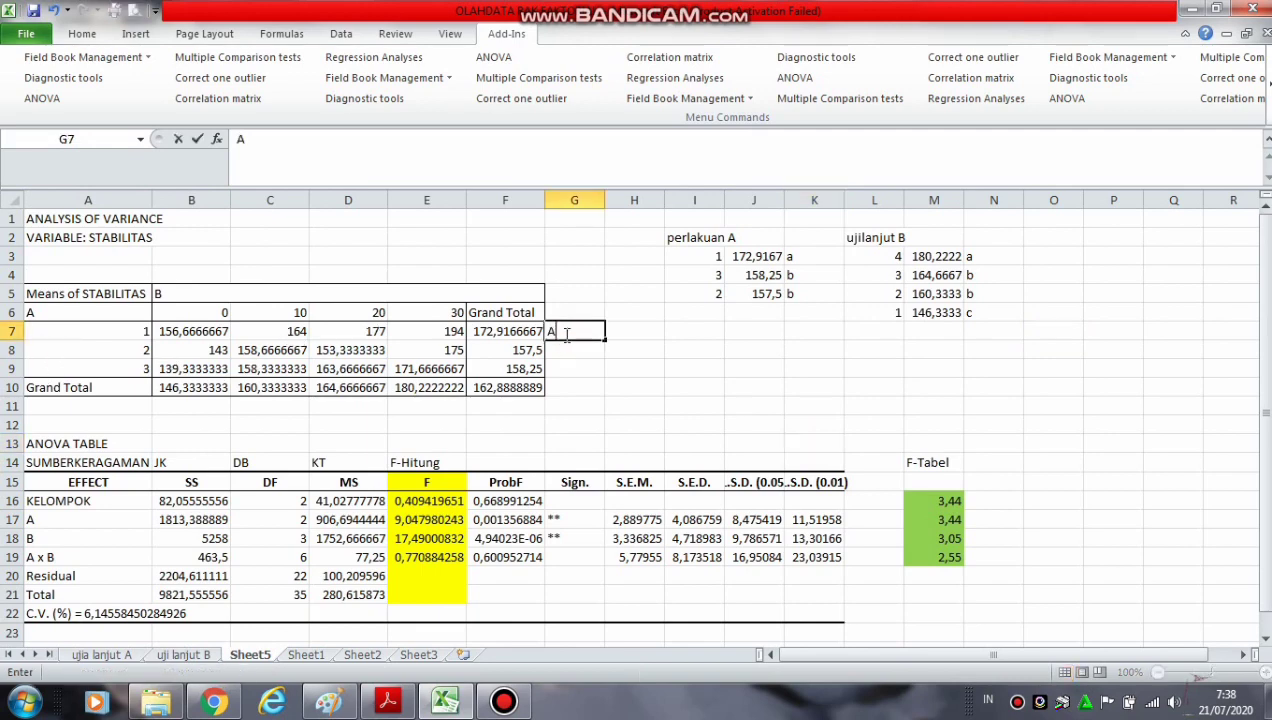
pyautogui.press('BackSpace')
pyautogui.click(560, 369)
pyautogui.write('b')
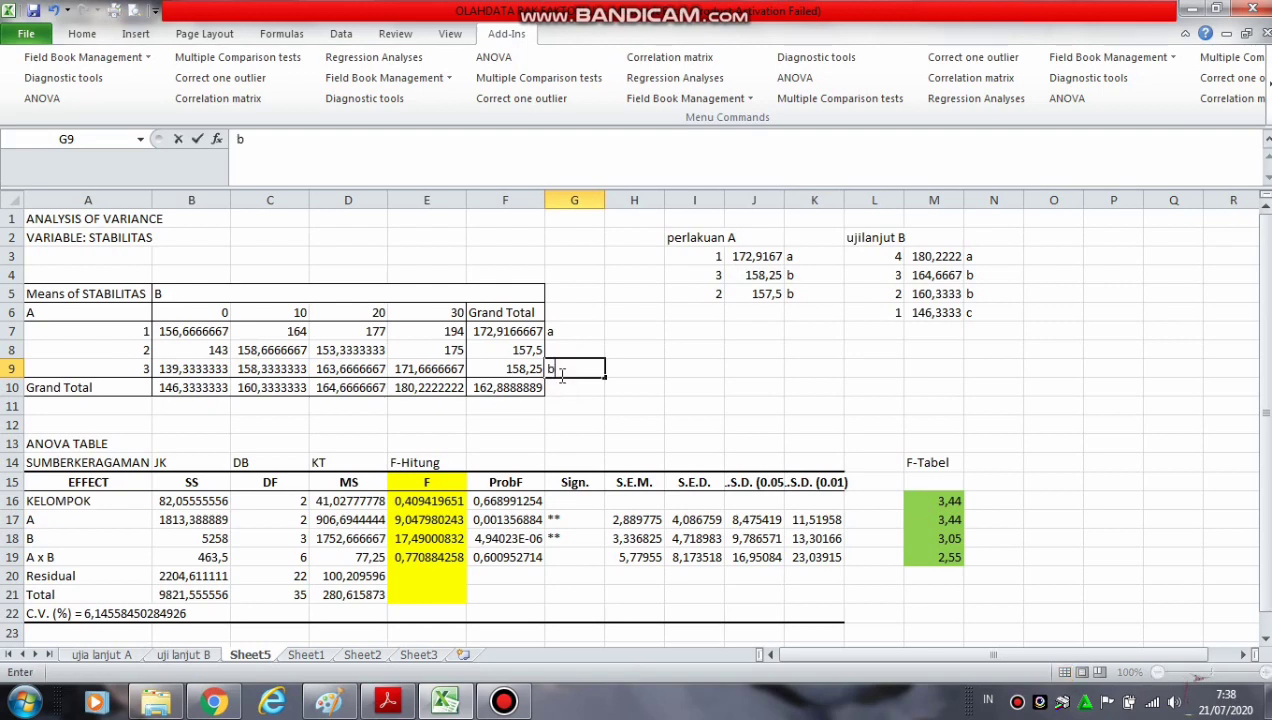
pyautogui.click(557, 350)
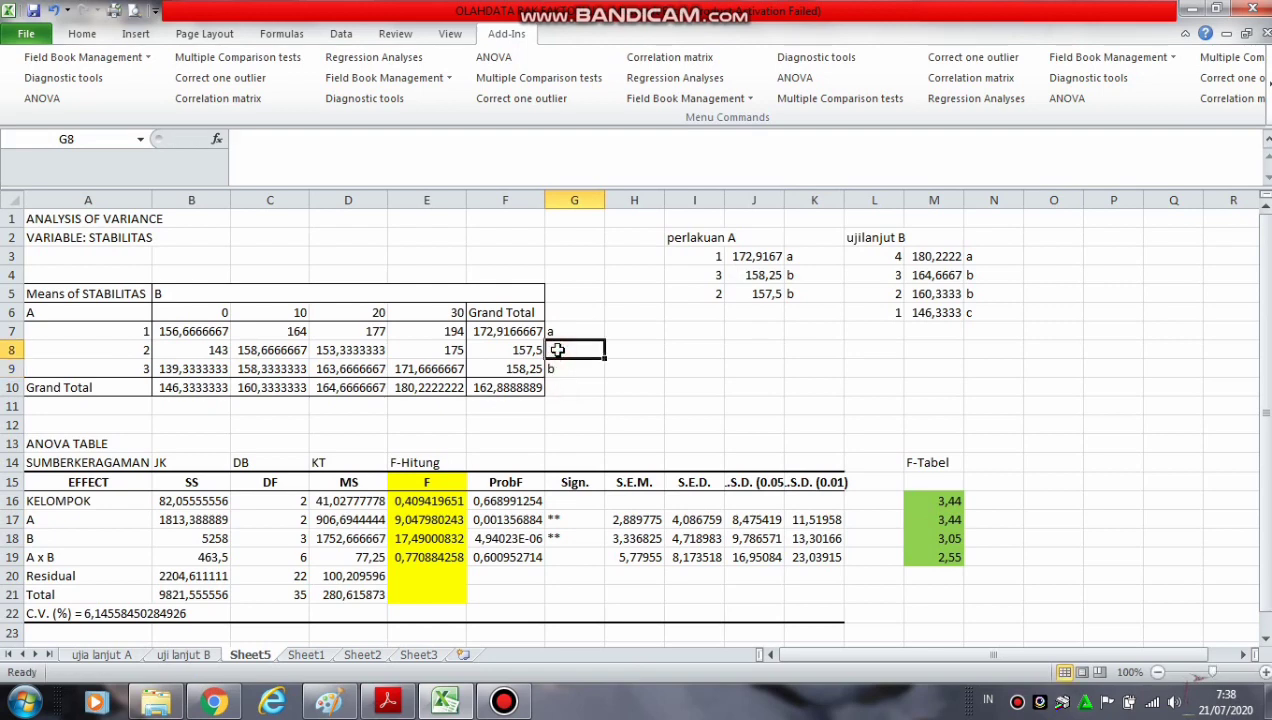
pyautogui.write('b')
pyautogui.click(766, 348)
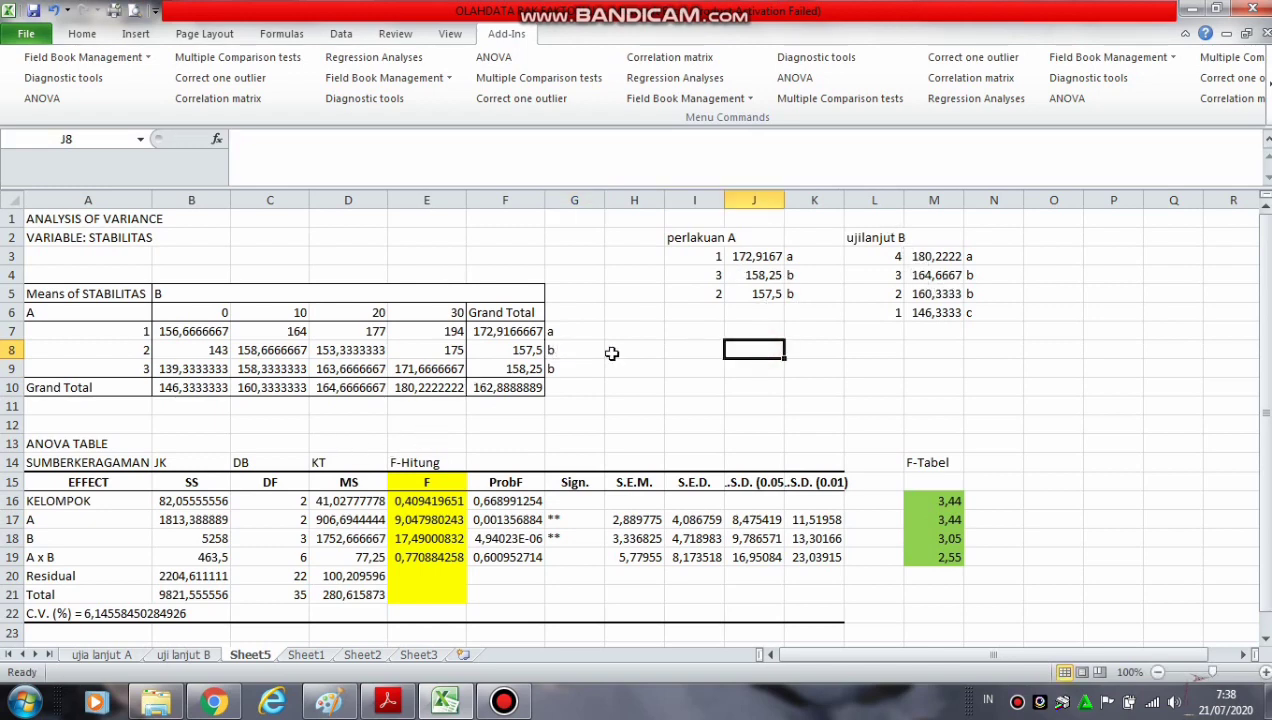
# Enter the factor B Tukey letters "c", "b", "b" and "a" below the column means in B11:E11
pyautogui.click(414, 394)
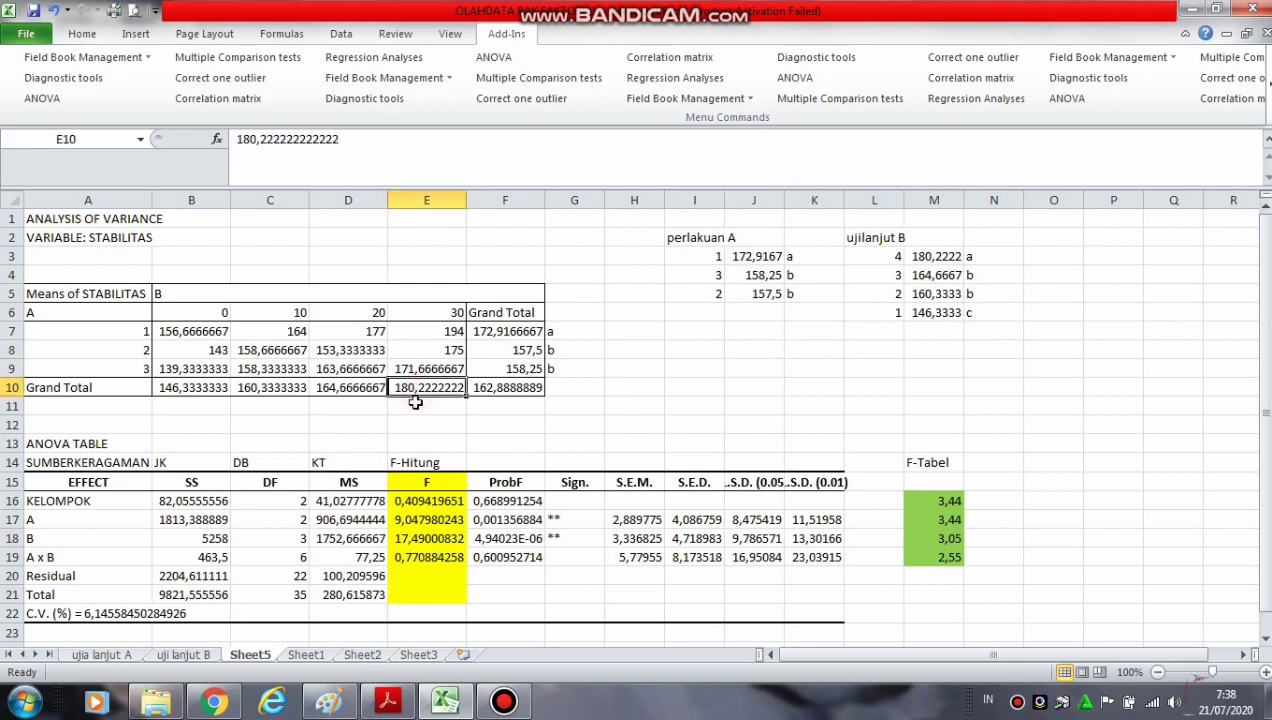
pyautogui.click(362, 147)
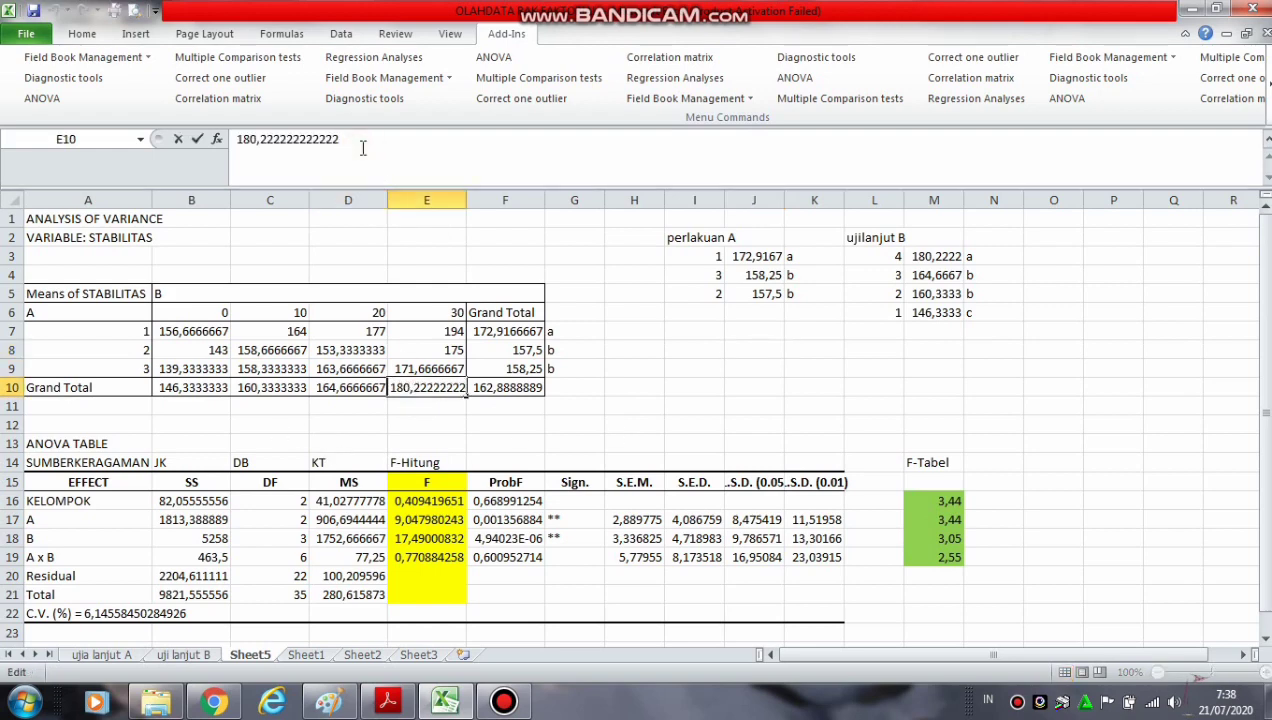
pyautogui.click(424, 405)
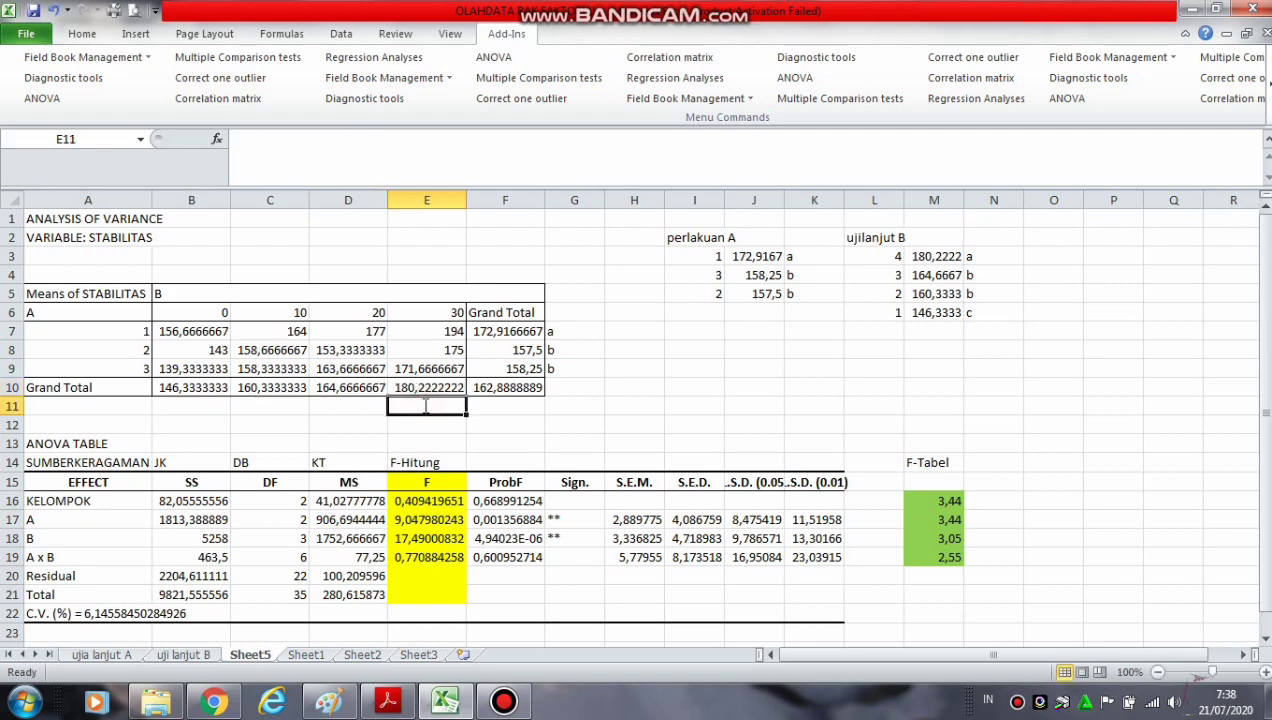
pyautogui.write('a')
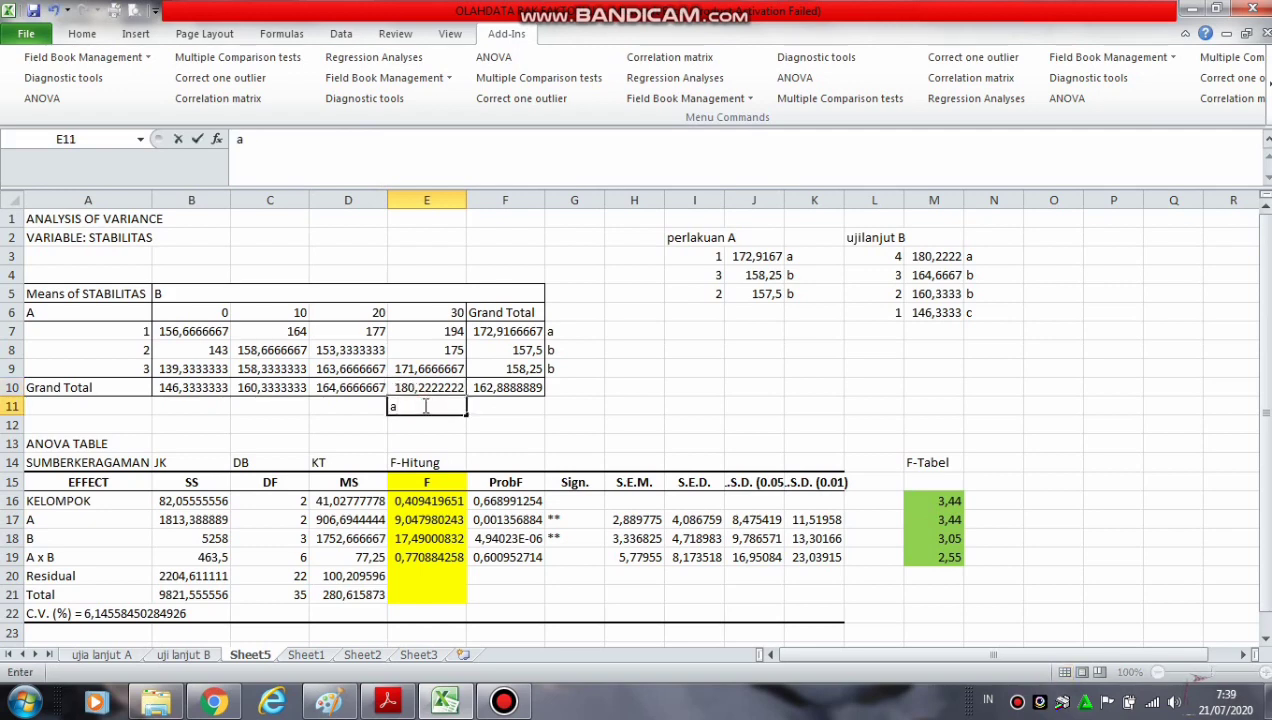
pyautogui.click(330, 407)
pyautogui.write('b')
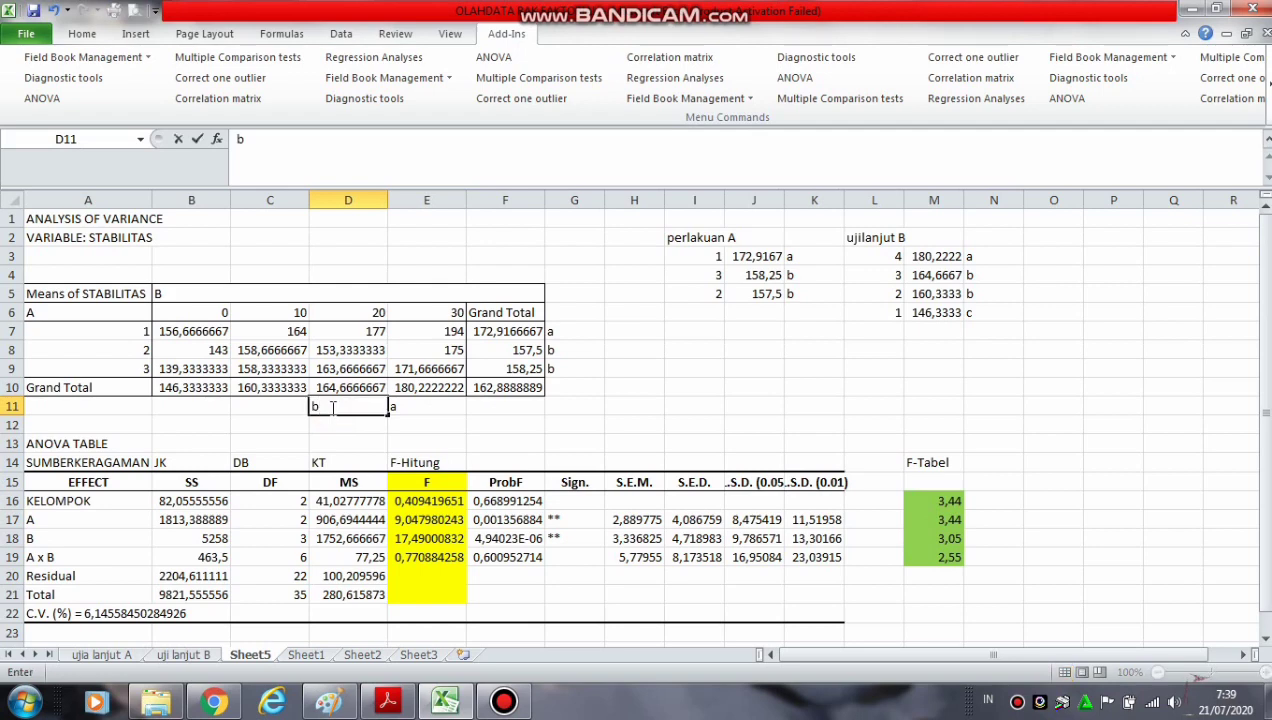
pyautogui.click(265, 403)
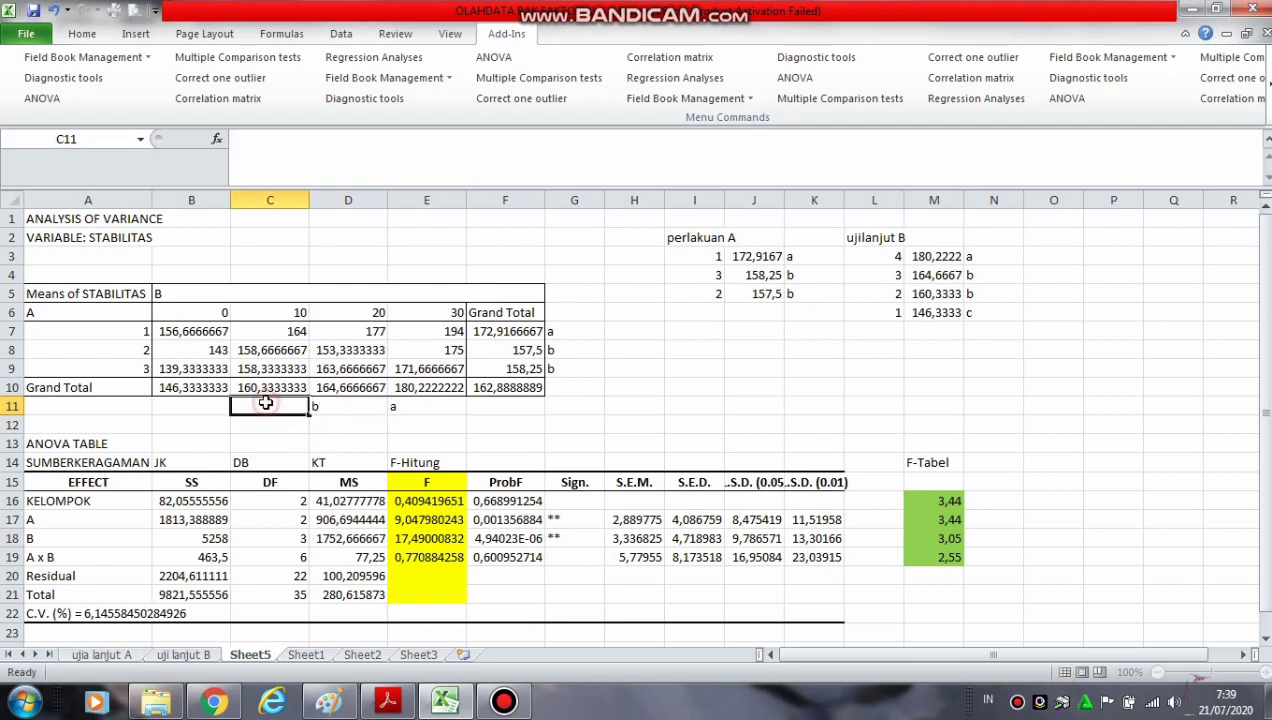
pyautogui.write('b')
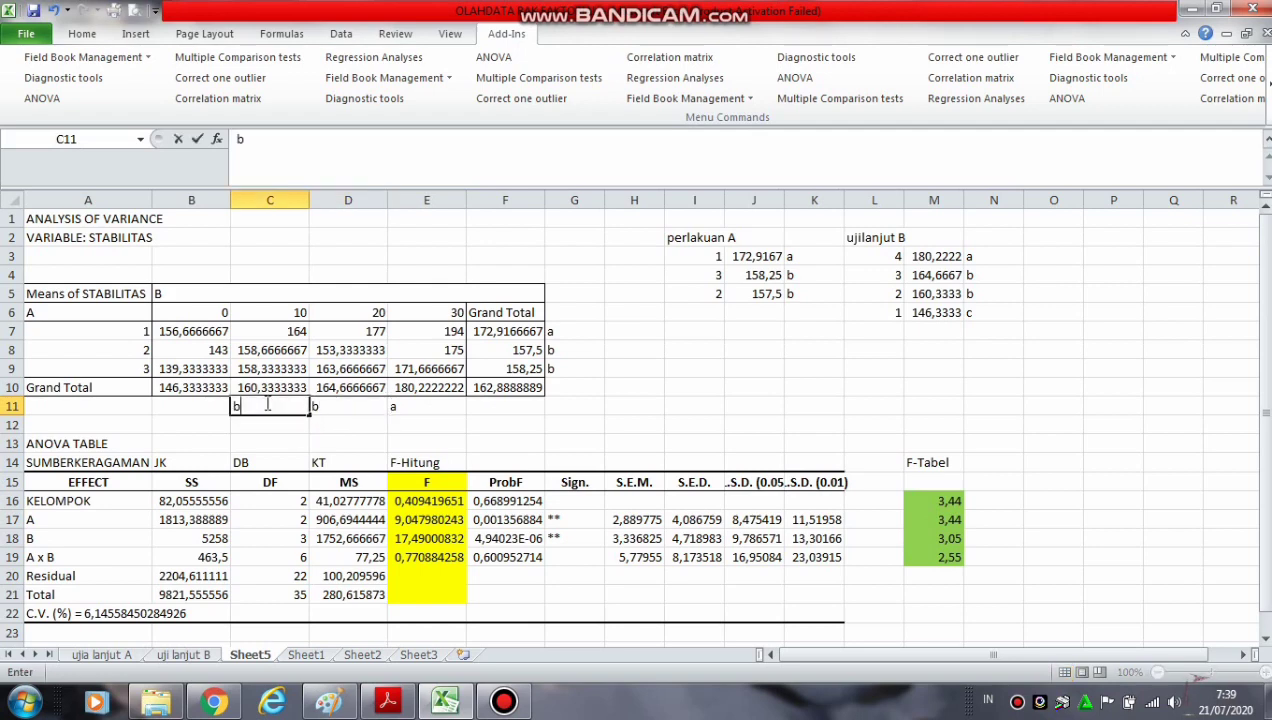
pyautogui.click(191, 403)
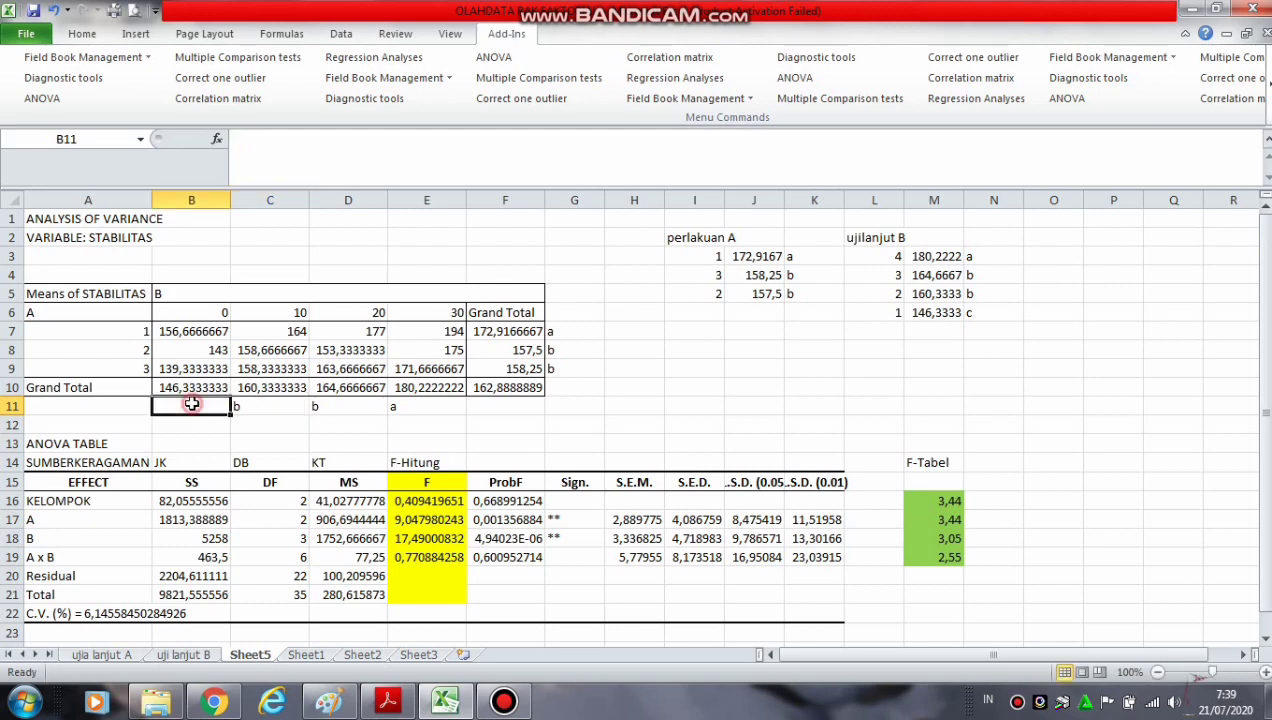
pyautogui.write('c')
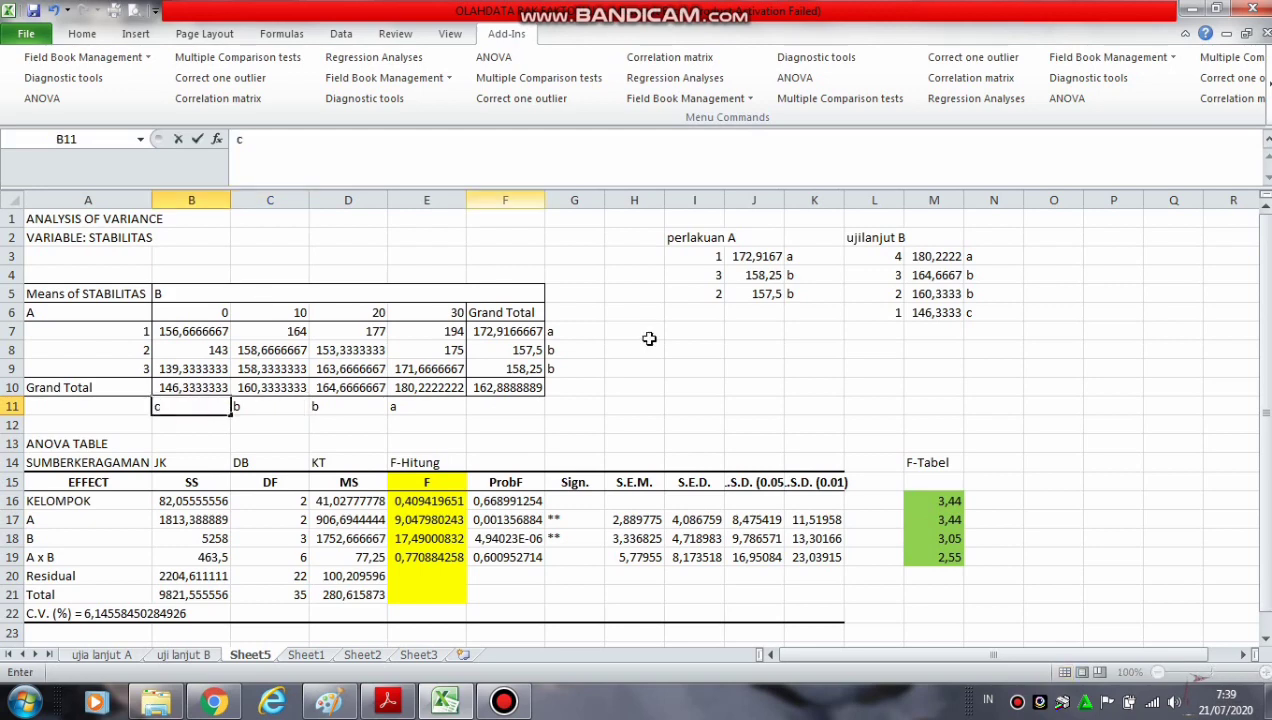
pyautogui.click(657, 396)
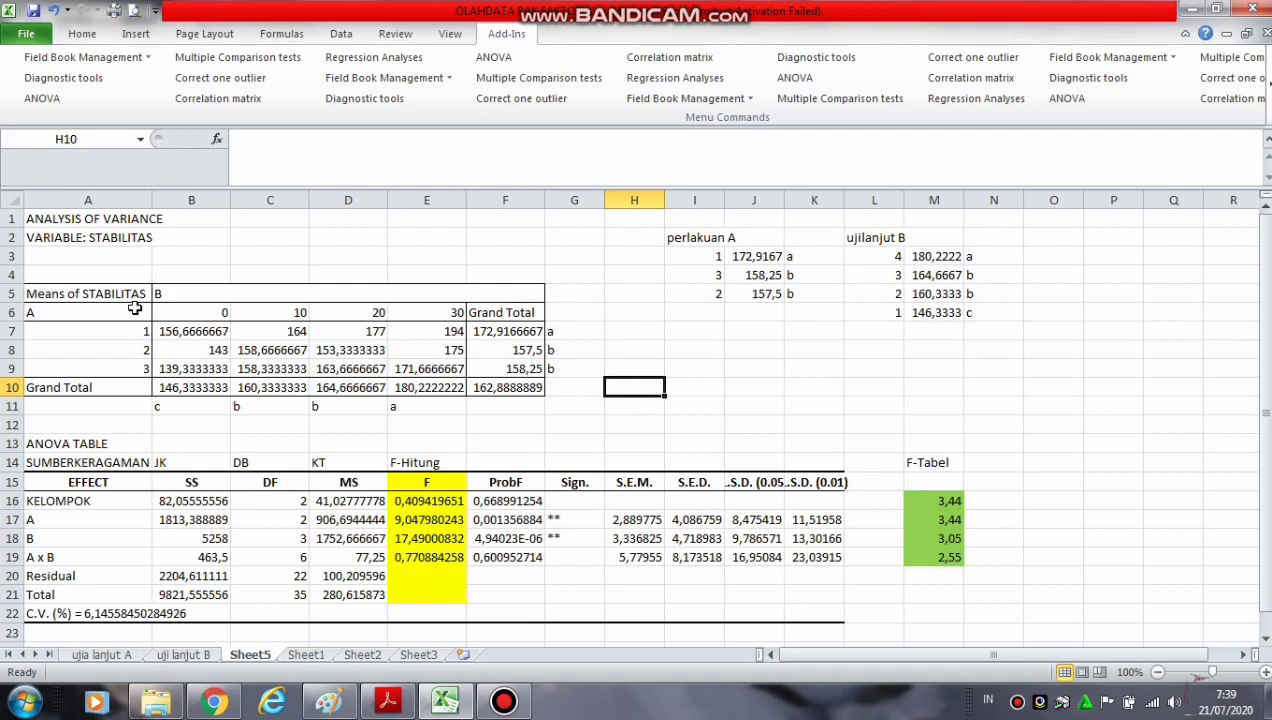
# Copy the lettered means table in A5:G11 of Sheet5 to Sheet1 starting at cell A20
pyautogui.click(33, 312)
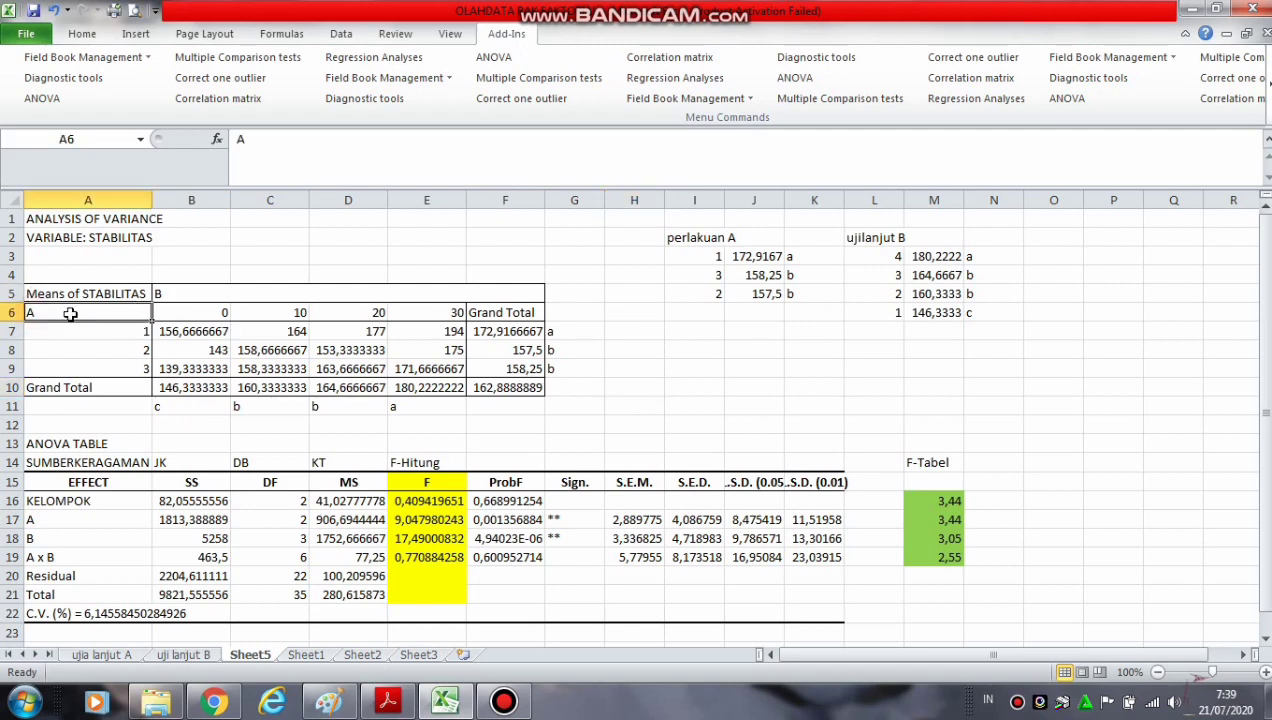
pyautogui.moveTo(32, 294); pyautogui.dragTo(553, 400)
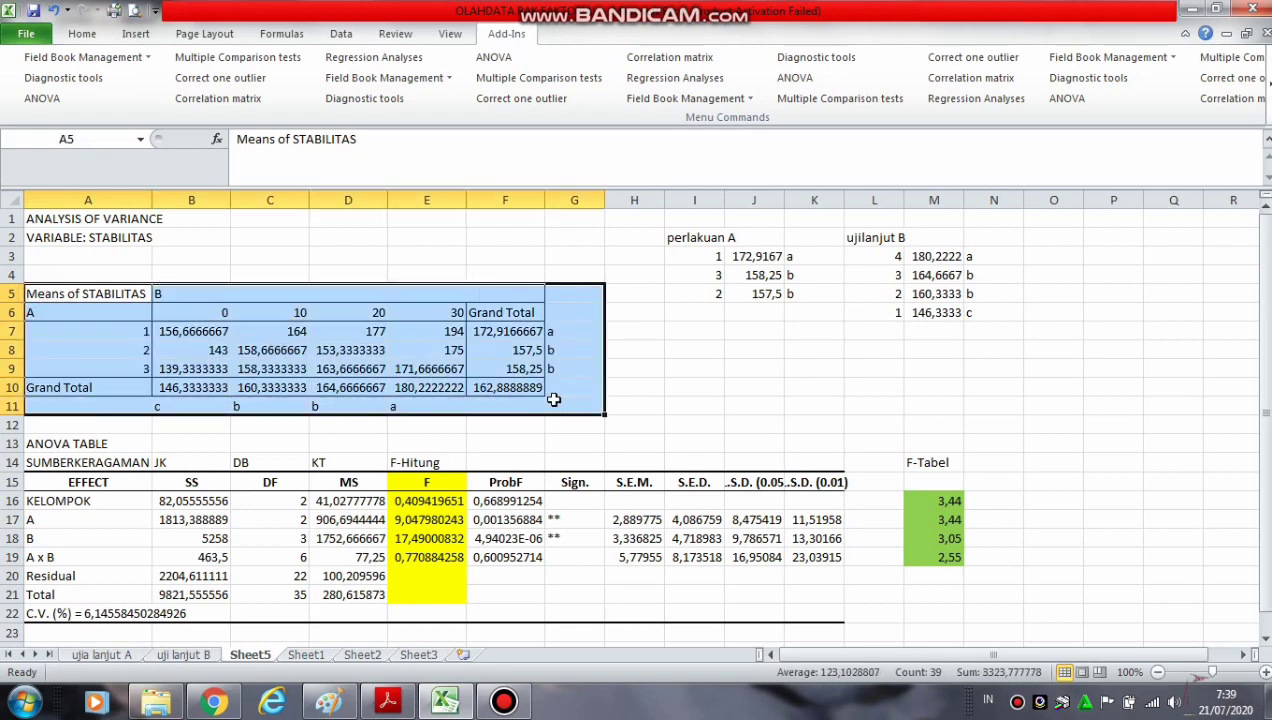
pyautogui.hotkey('ctrl', 'c')
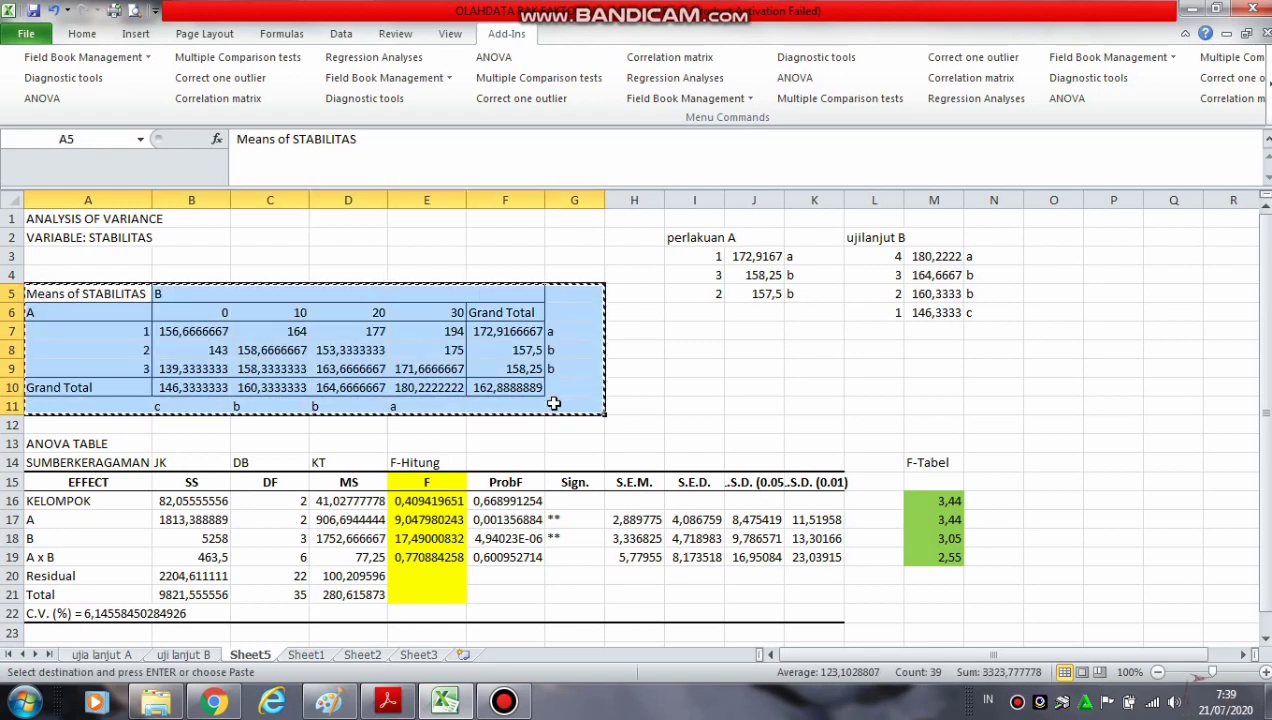
pyautogui.click(306, 655)
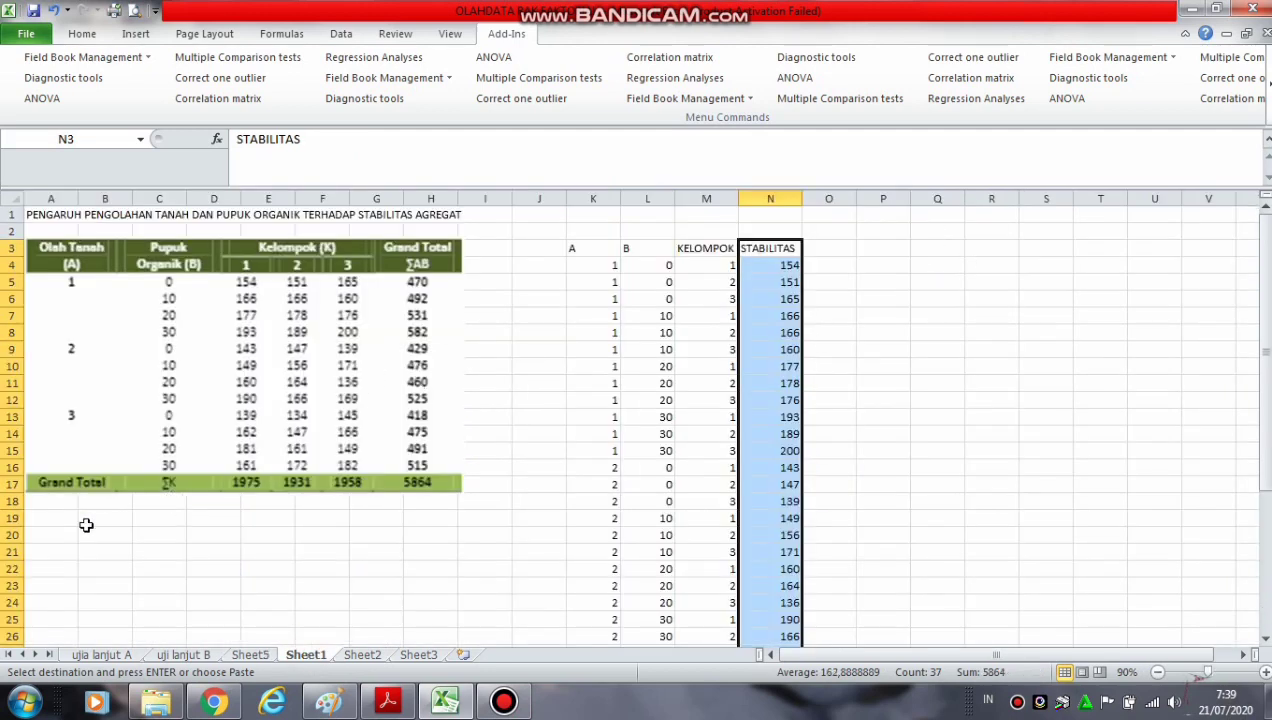
pyautogui.click(40, 539)
pyautogui.hotkey('ctrl', 'v')
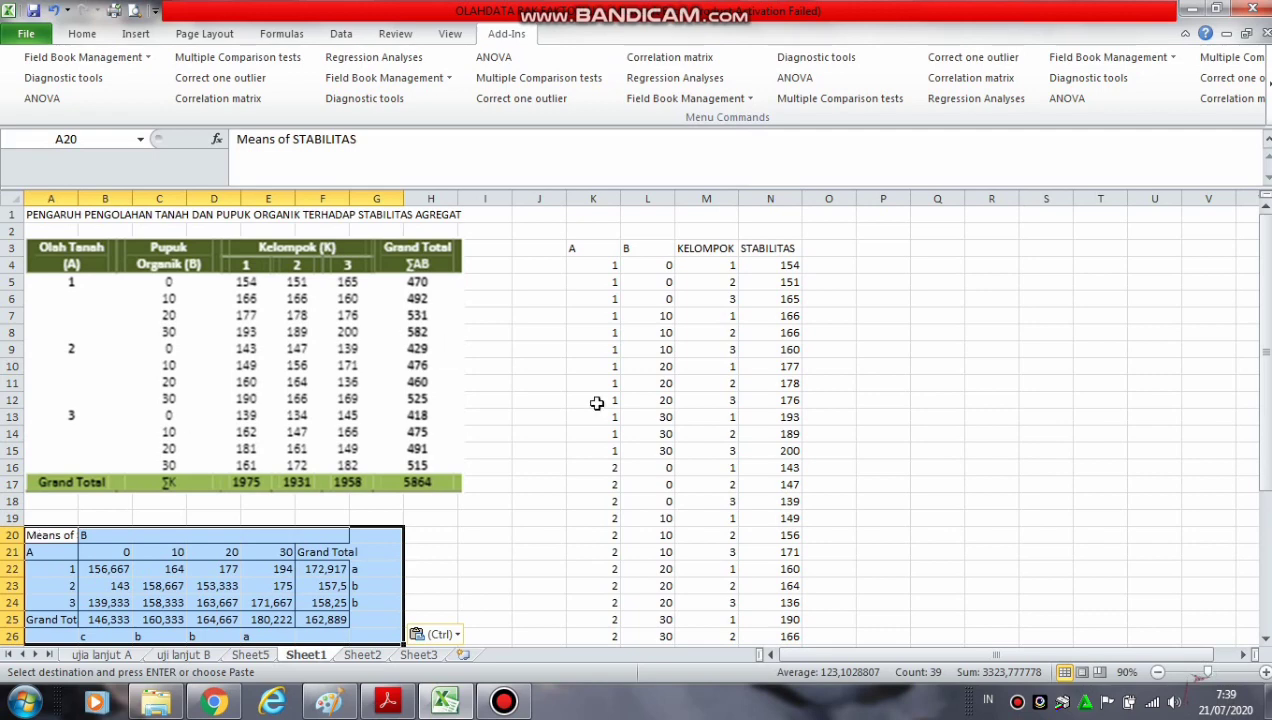
# Change the pasted table's "Grand Total" column header in F21 to "Rata-Rata" and centre the B heading in B20
pyautogui.moveTo(1265, 398); pyautogui.dragTo(1265, 410)
pyautogui.click(339, 504)
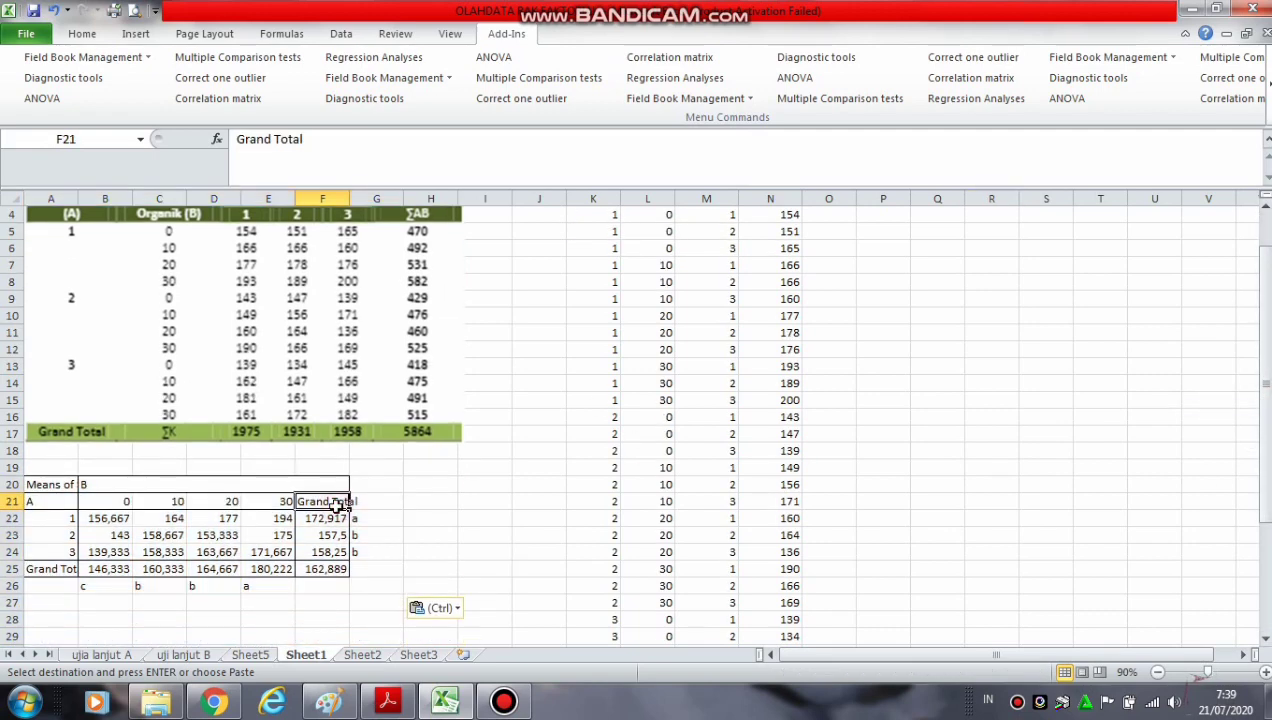
pyautogui.write('Rata-Rata')
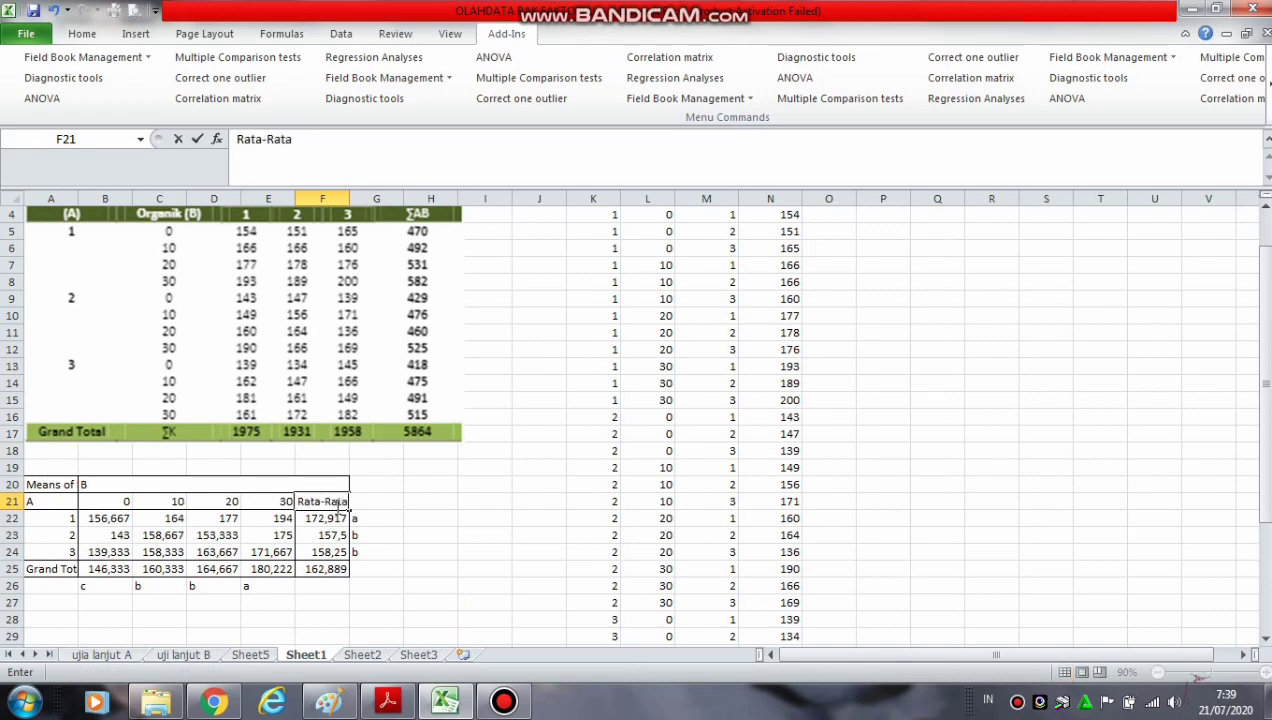
pyautogui.click(458, 529)
pyautogui.click(89, 484)
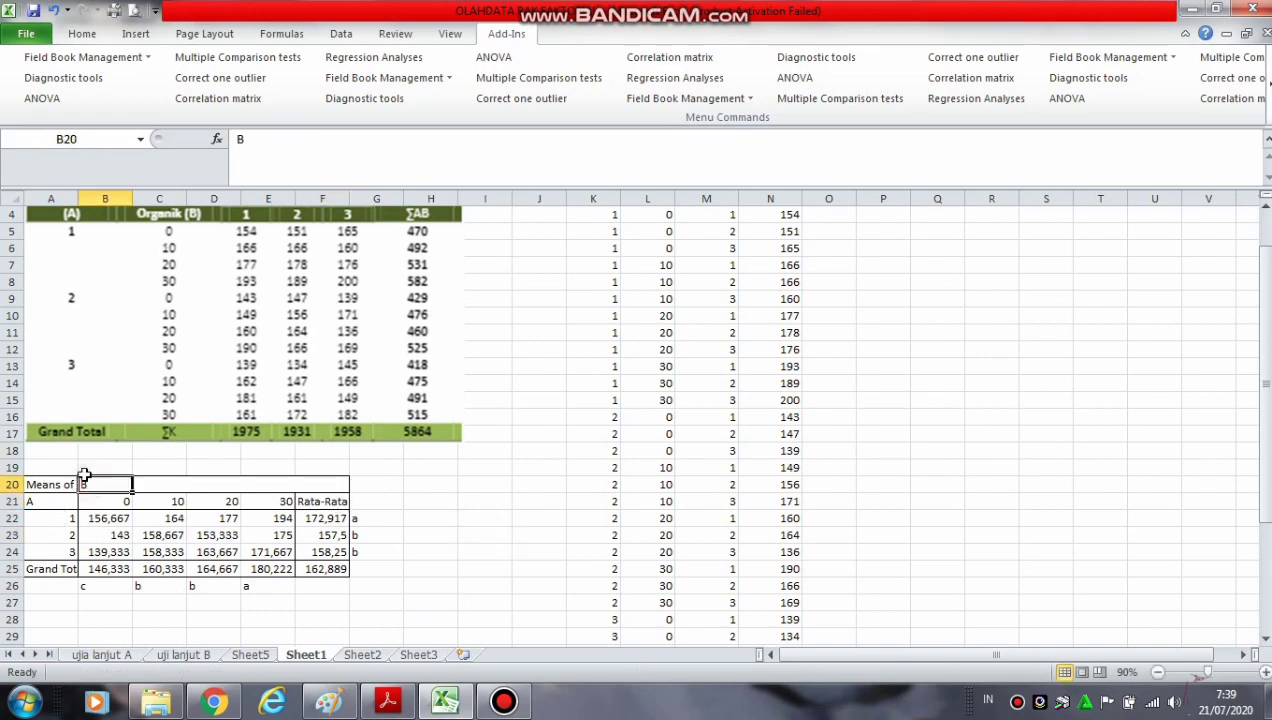
pyautogui.click(82, 36)
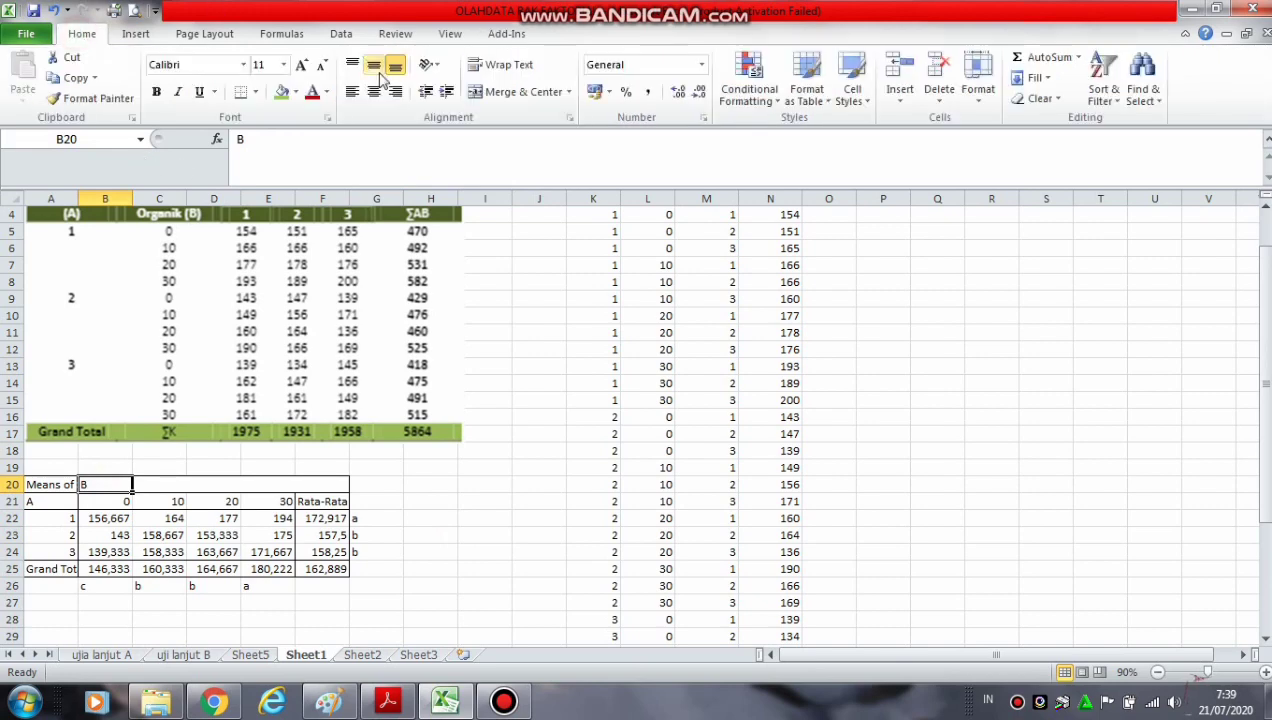
pyautogui.click(373, 91)
pyautogui.click(438, 455)
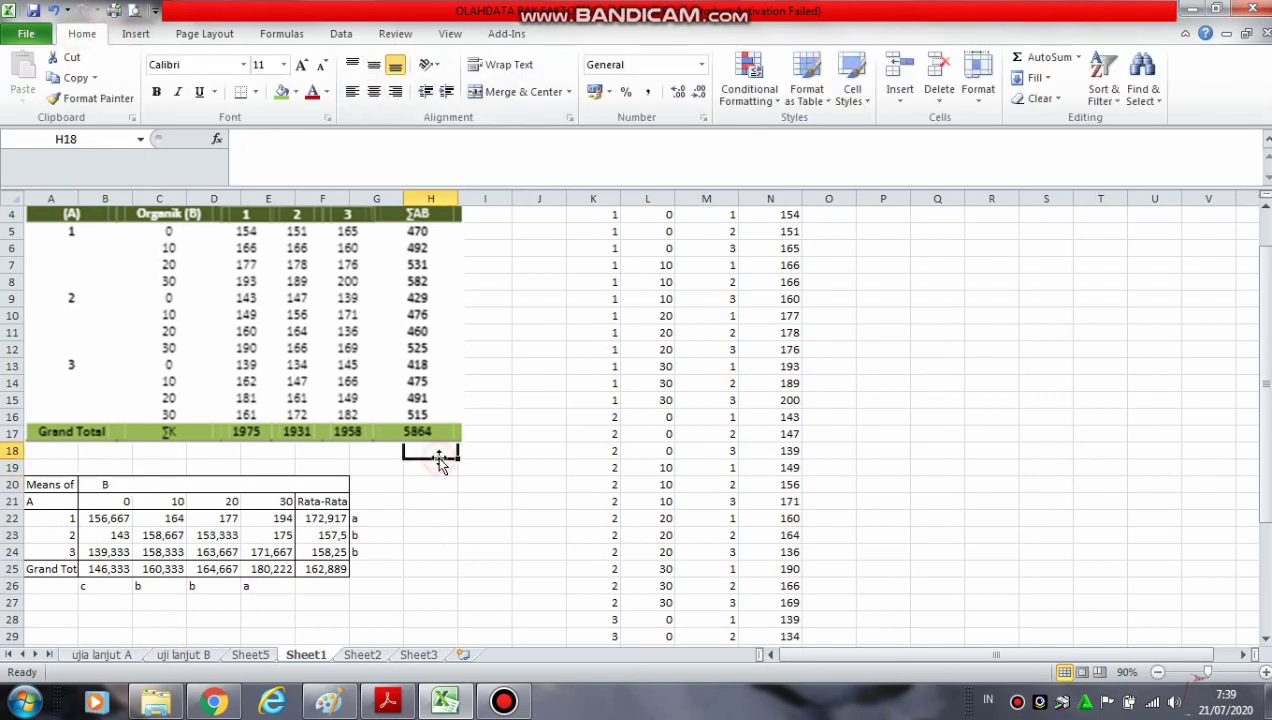
# Append the Tukey letters c, b, b and a after the factor B mean values in B25:E25
pyautogui.click(108, 568)
pyautogui.click(367, 146)
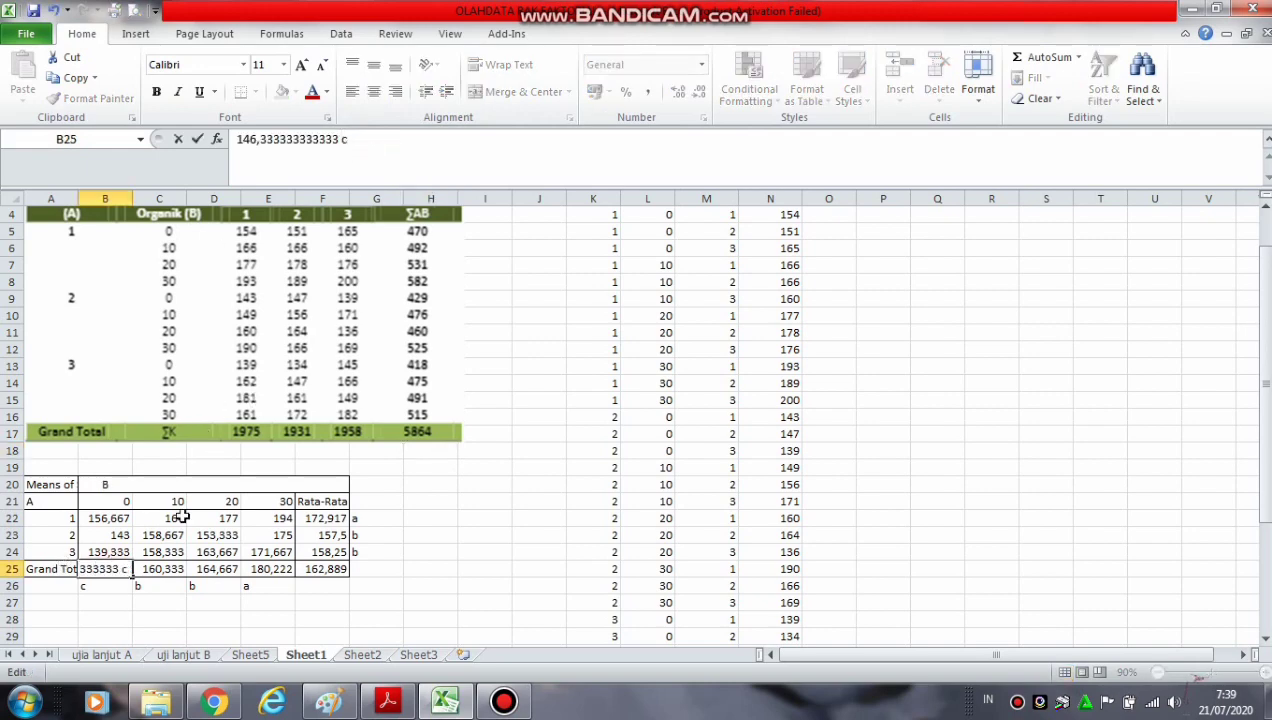
pyautogui.click(162, 568)
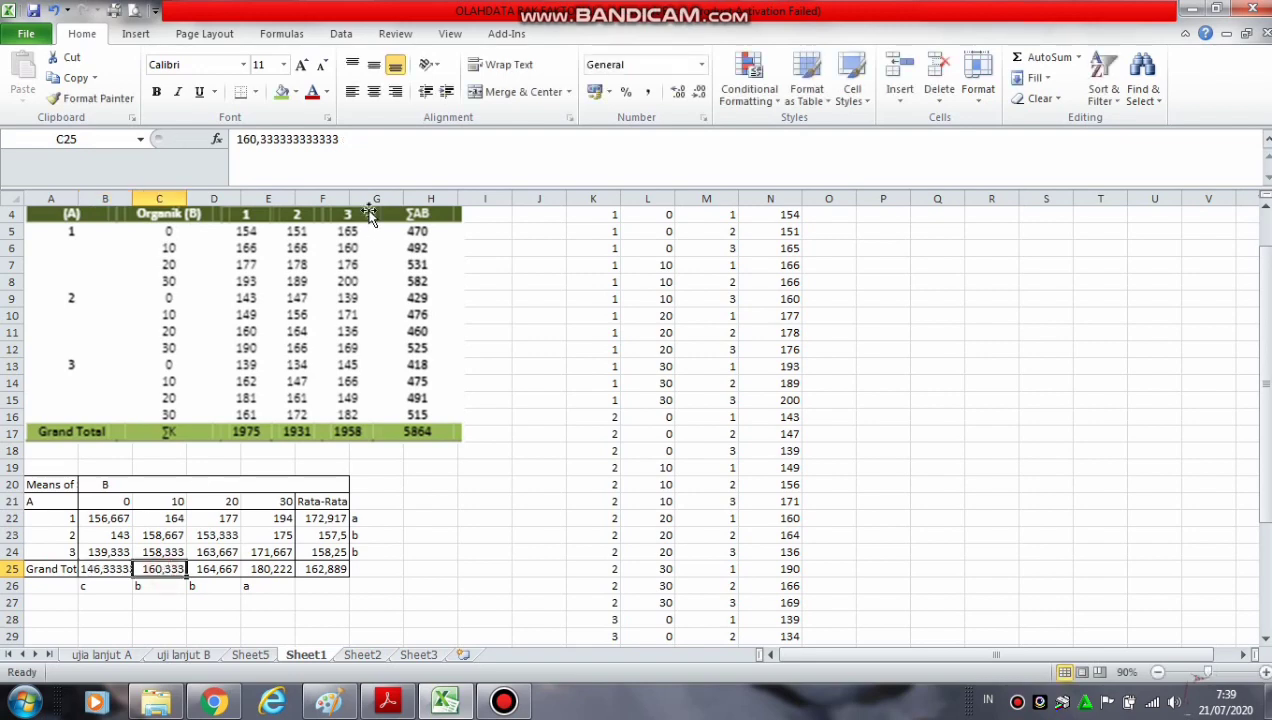
pyautogui.click(380, 144)
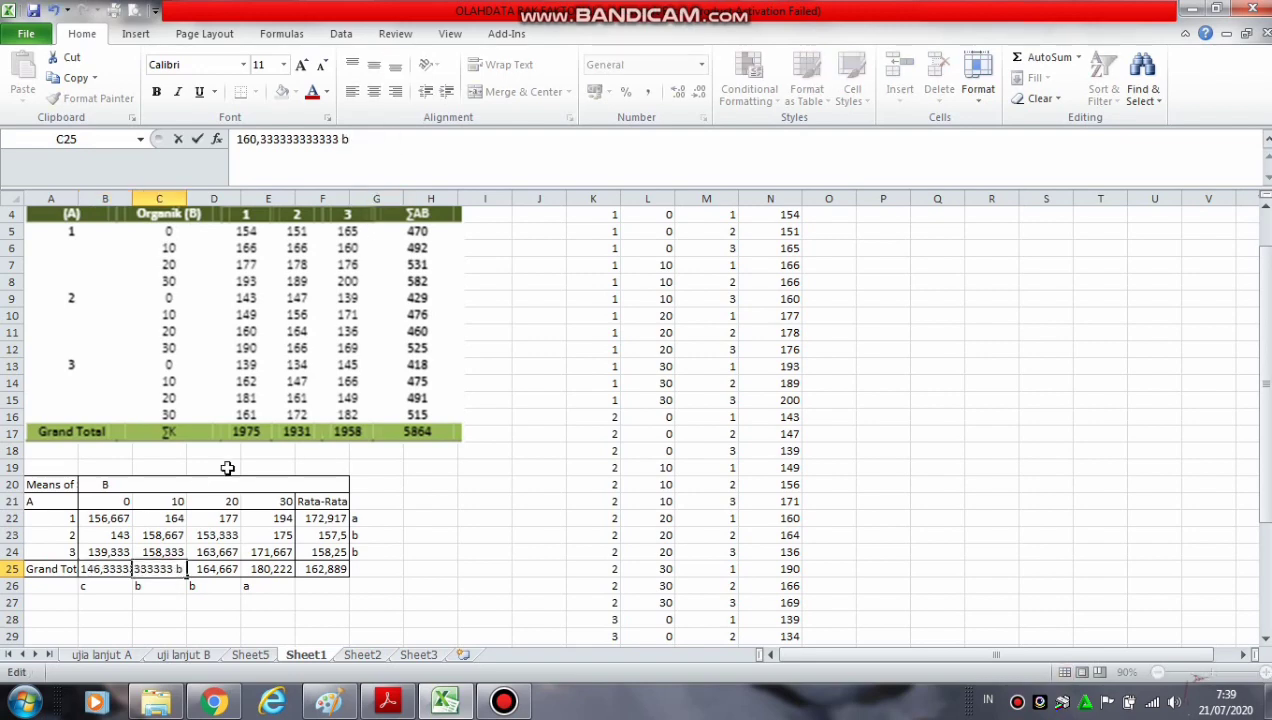
pyautogui.click(214, 567)
pyautogui.click(400, 138)
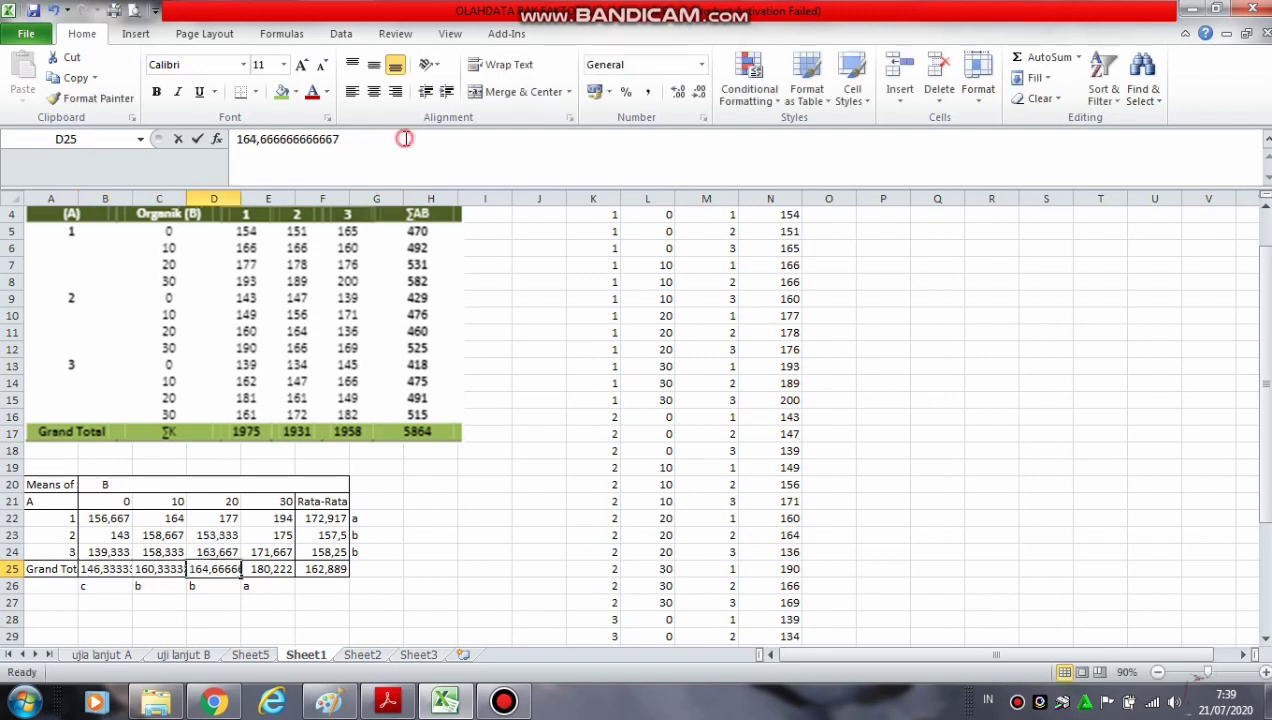
pyautogui.write('b')
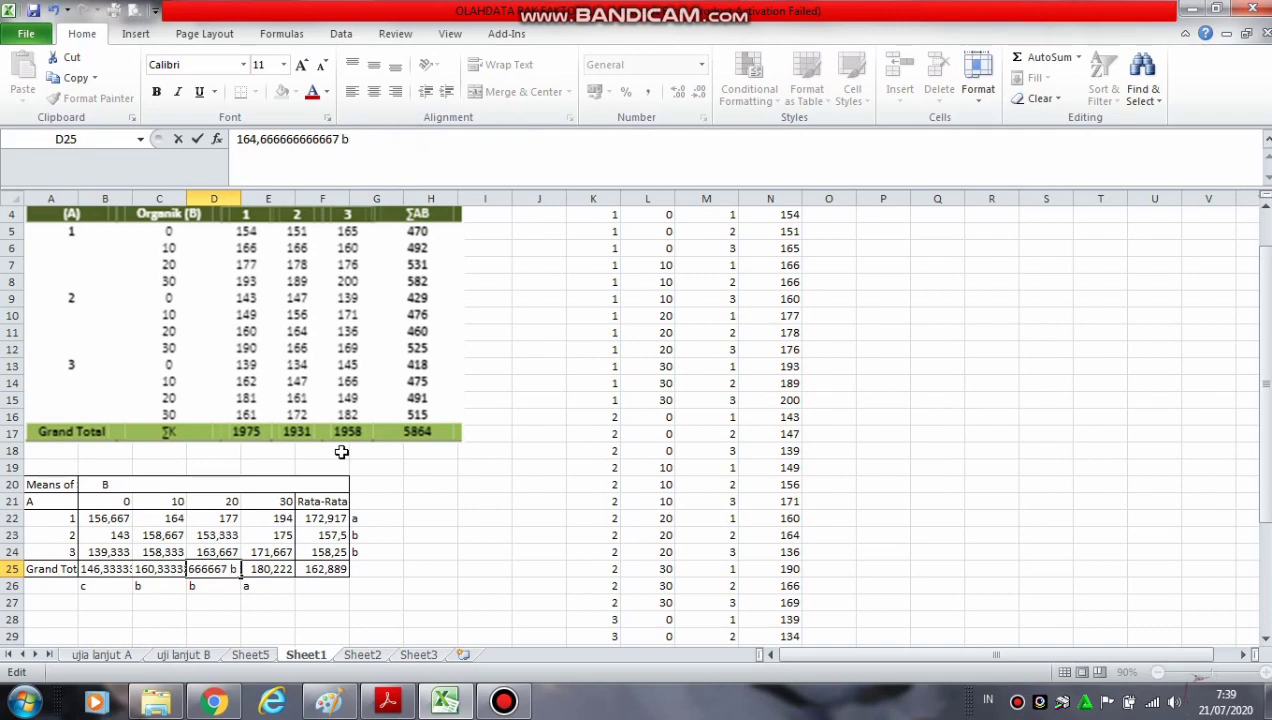
pyautogui.click(250, 566)
pyautogui.click(400, 140)
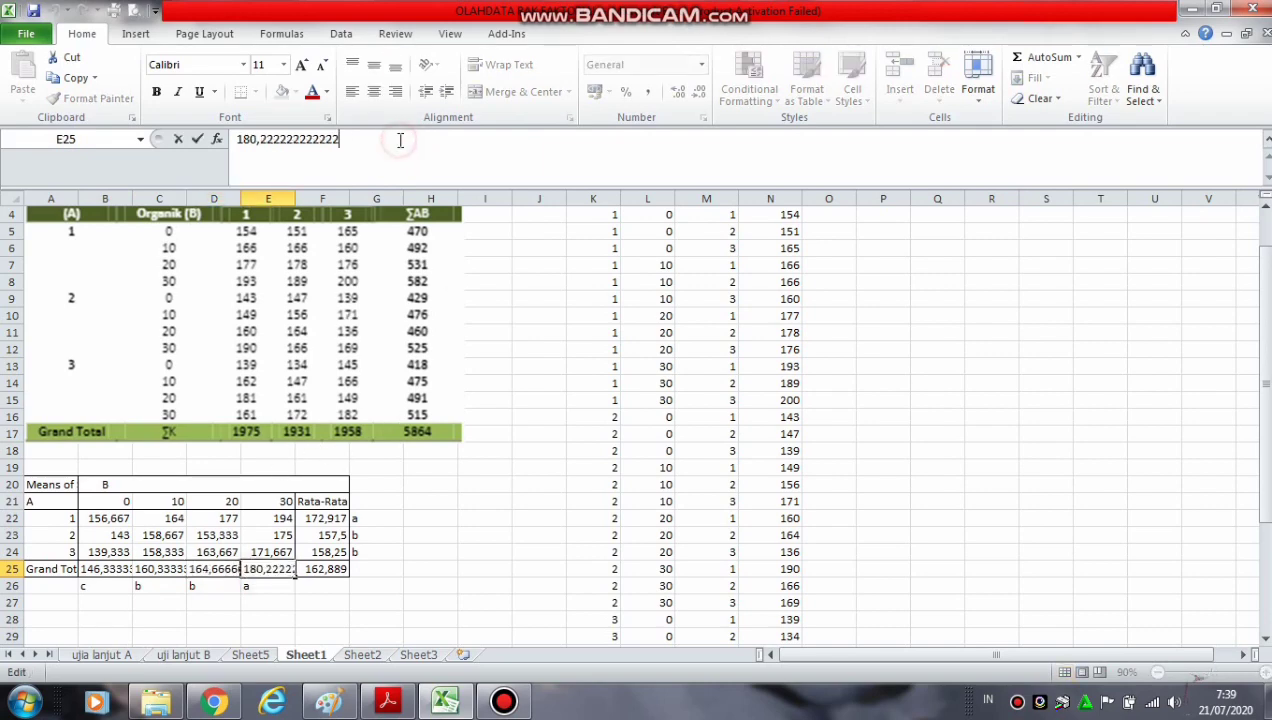
pyautogui.write('a')
pyautogui.click(496, 515)
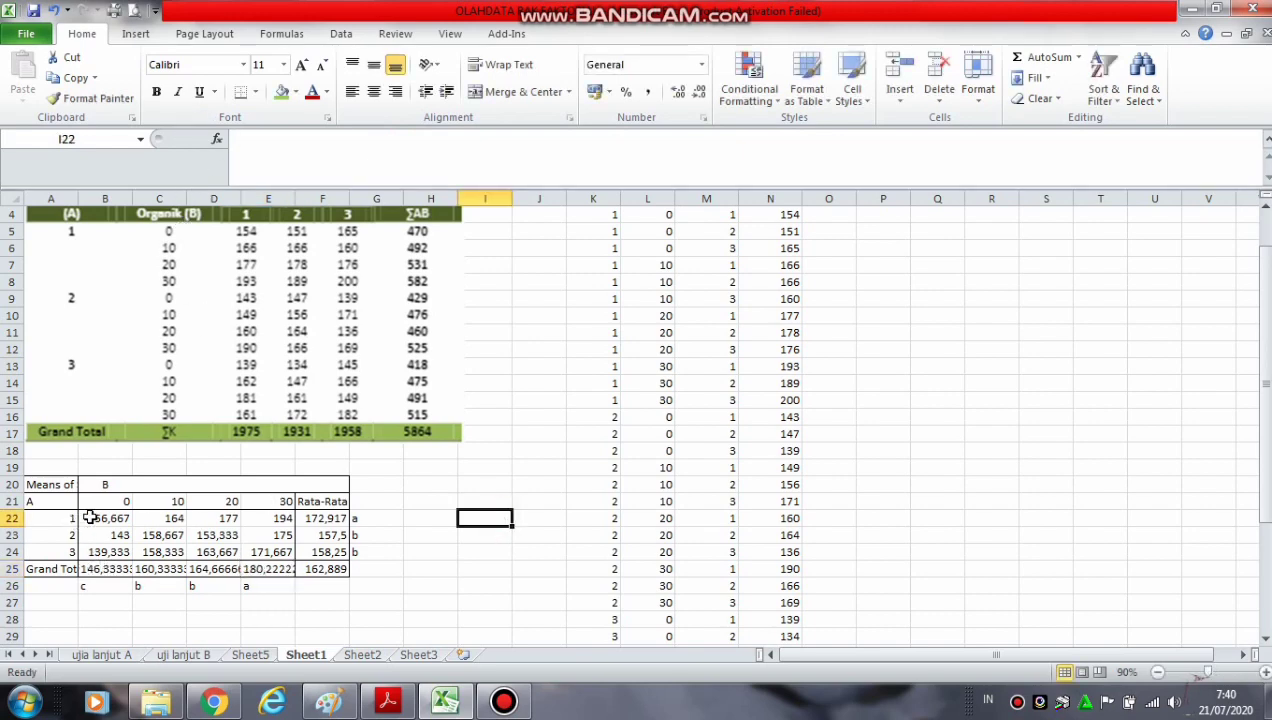
# Format the table values in B22:F25 as Number with two decimal places
pyautogui.moveTo(86, 518); pyautogui.dragTo(333, 569)
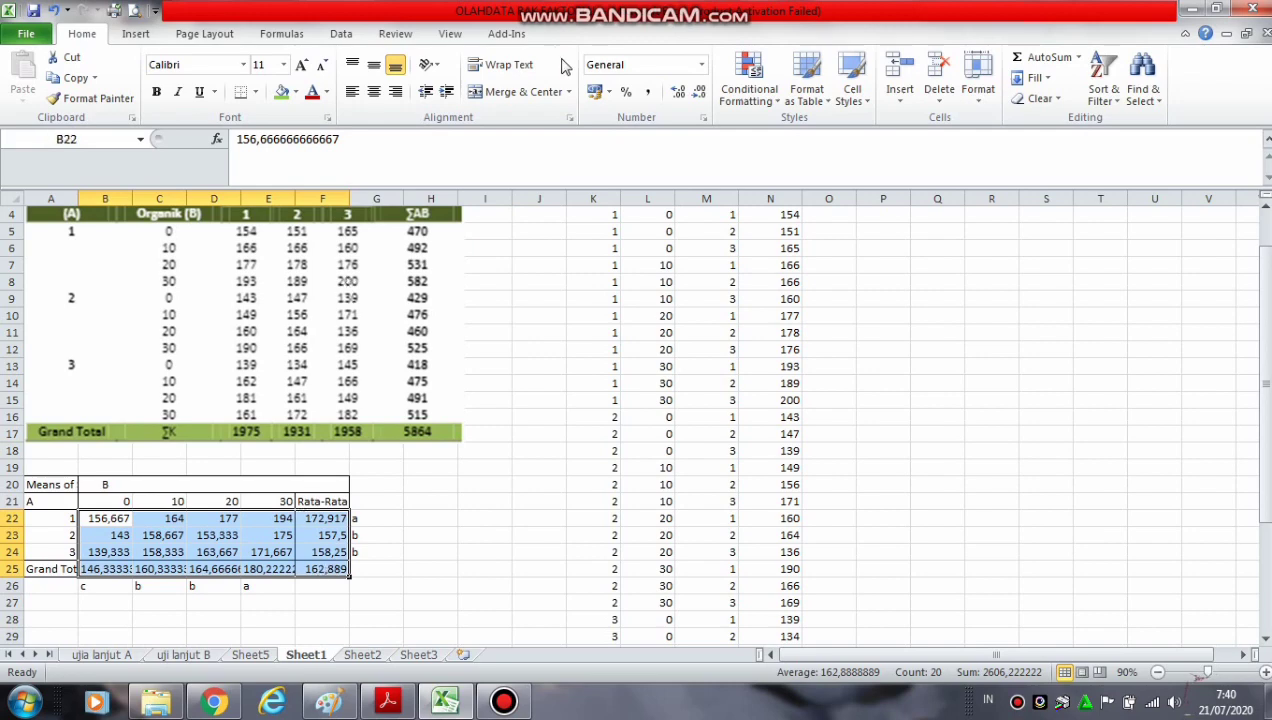
pyautogui.click(704, 92)
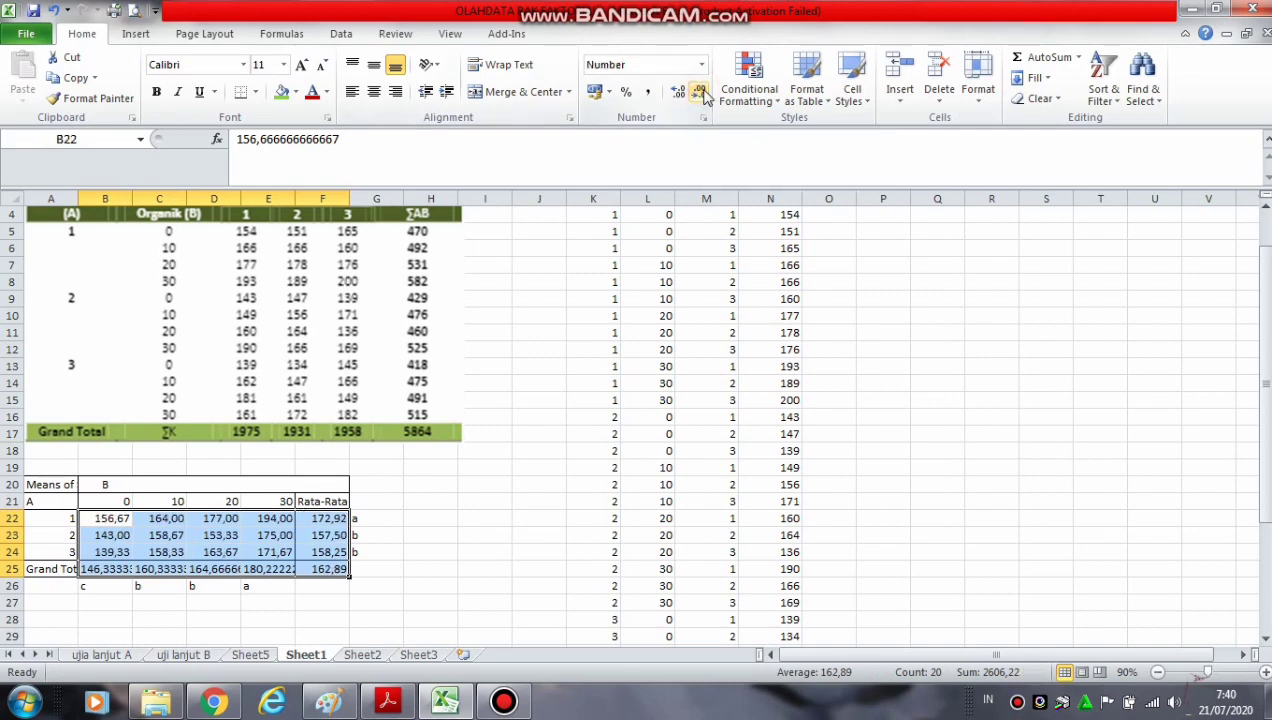
pyautogui.click(518, 338)
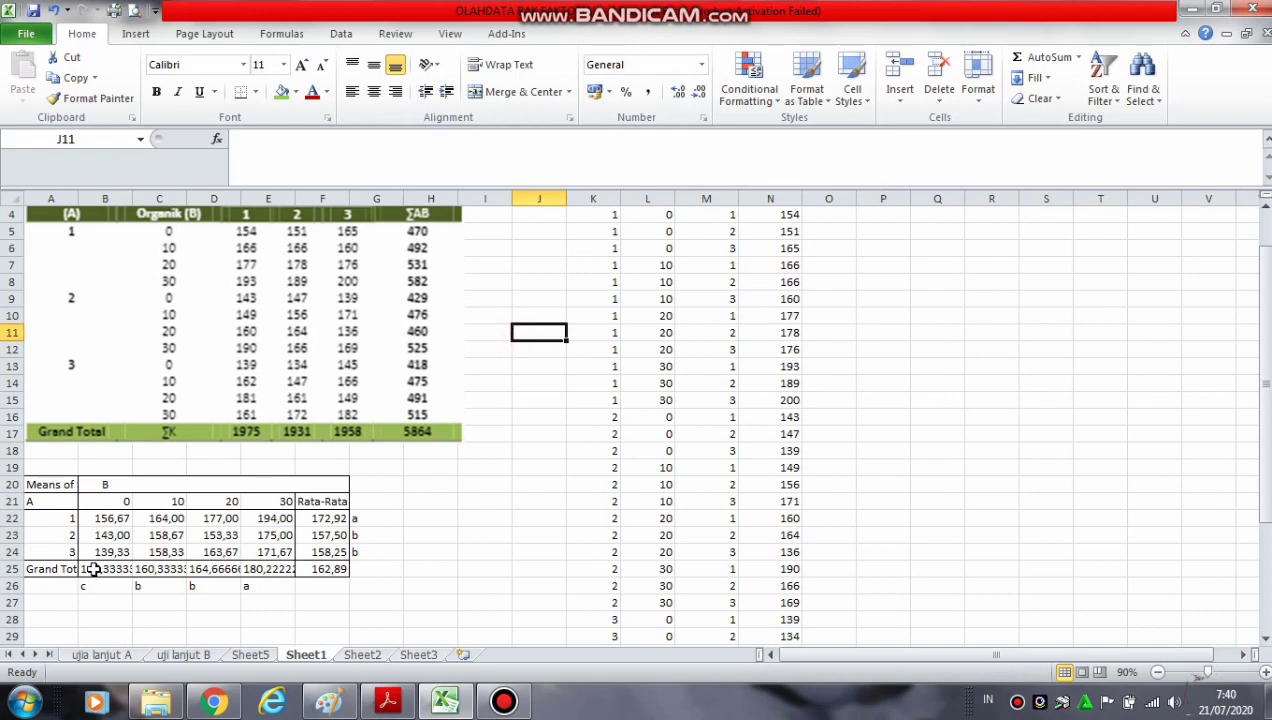
# Try to adjust the number of decimal places shown for the table values in B22:F25
pyautogui.moveTo(93, 569); pyautogui.dragTo(340, 519)
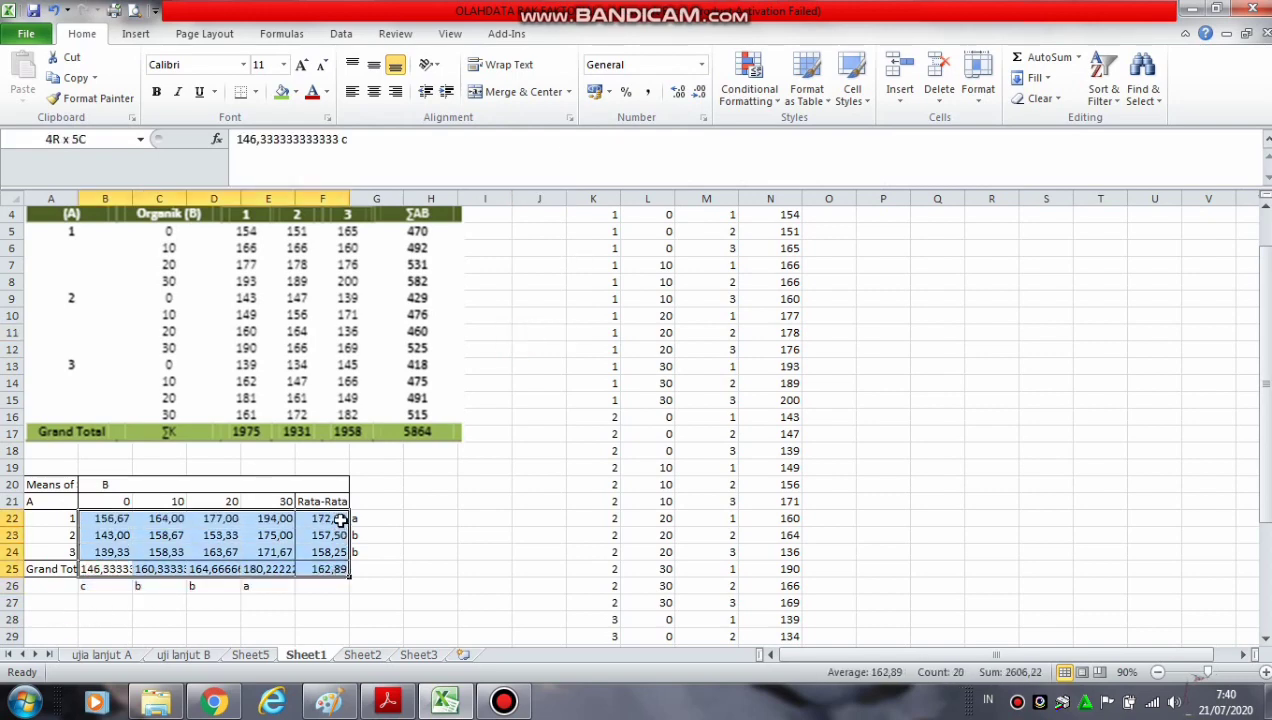
pyautogui.click(684, 91)
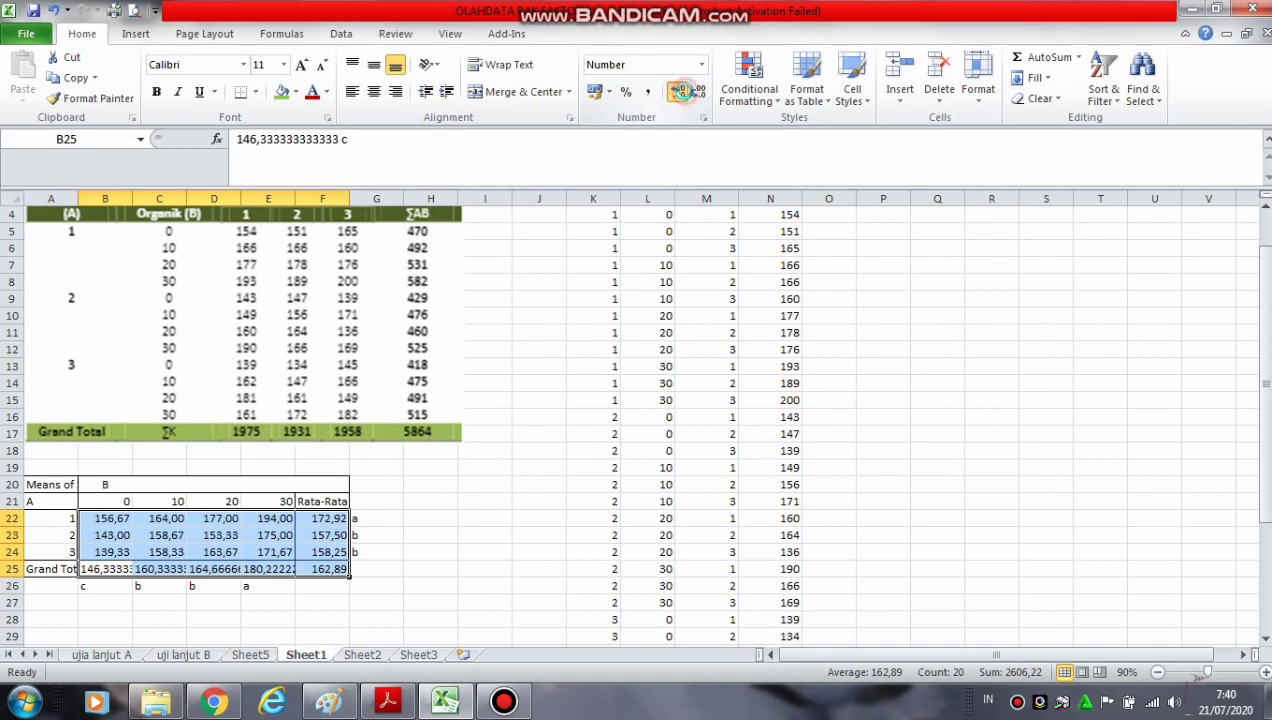
pyautogui.click(683, 92)
pyautogui.click(700, 93)
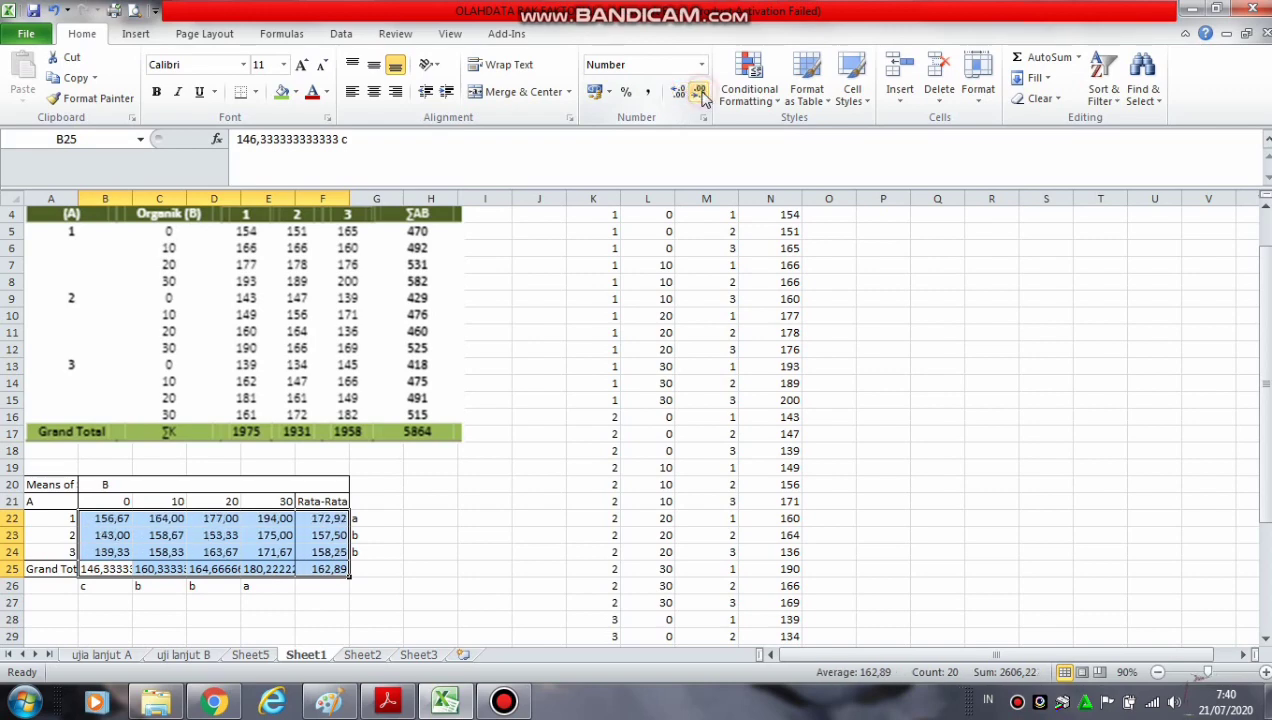
pyautogui.click(420, 499)
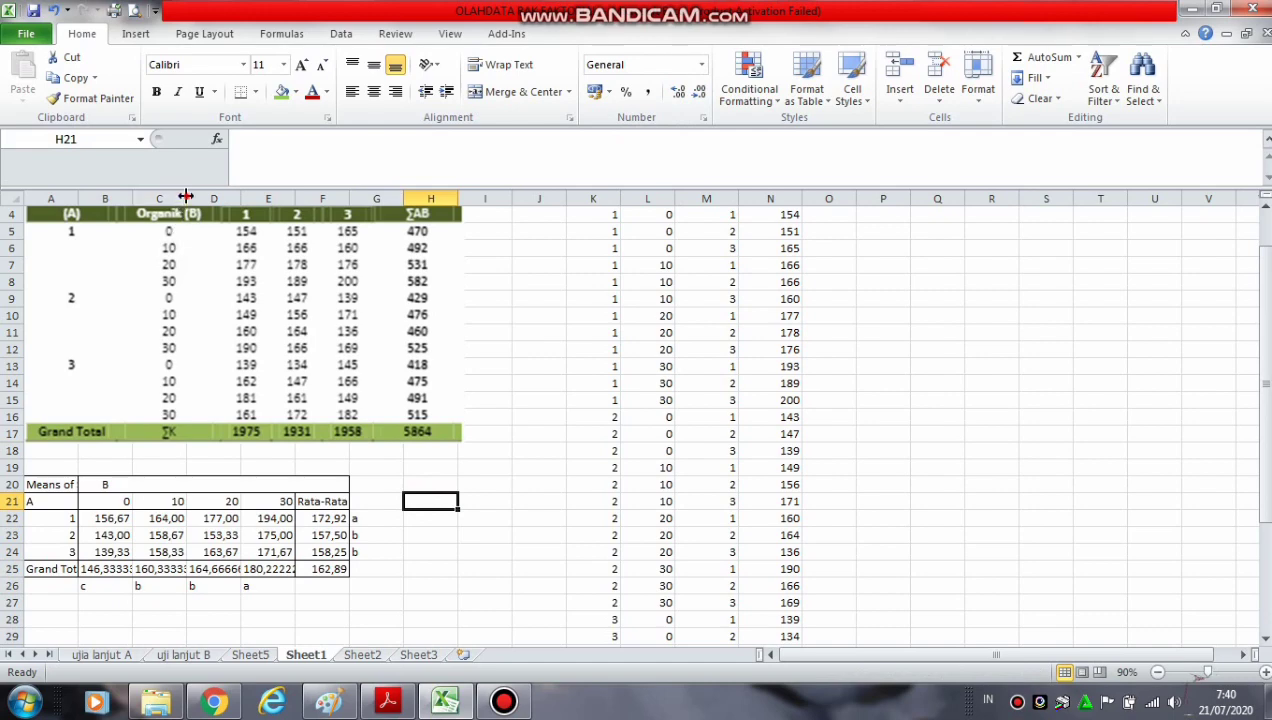
# Widen columns C and B to make more room for the long mean values in row 25
pyautogui.moveTo(186, 197); pyautogui.dragTo(250, 212)
pyautogui.click(116, 523)
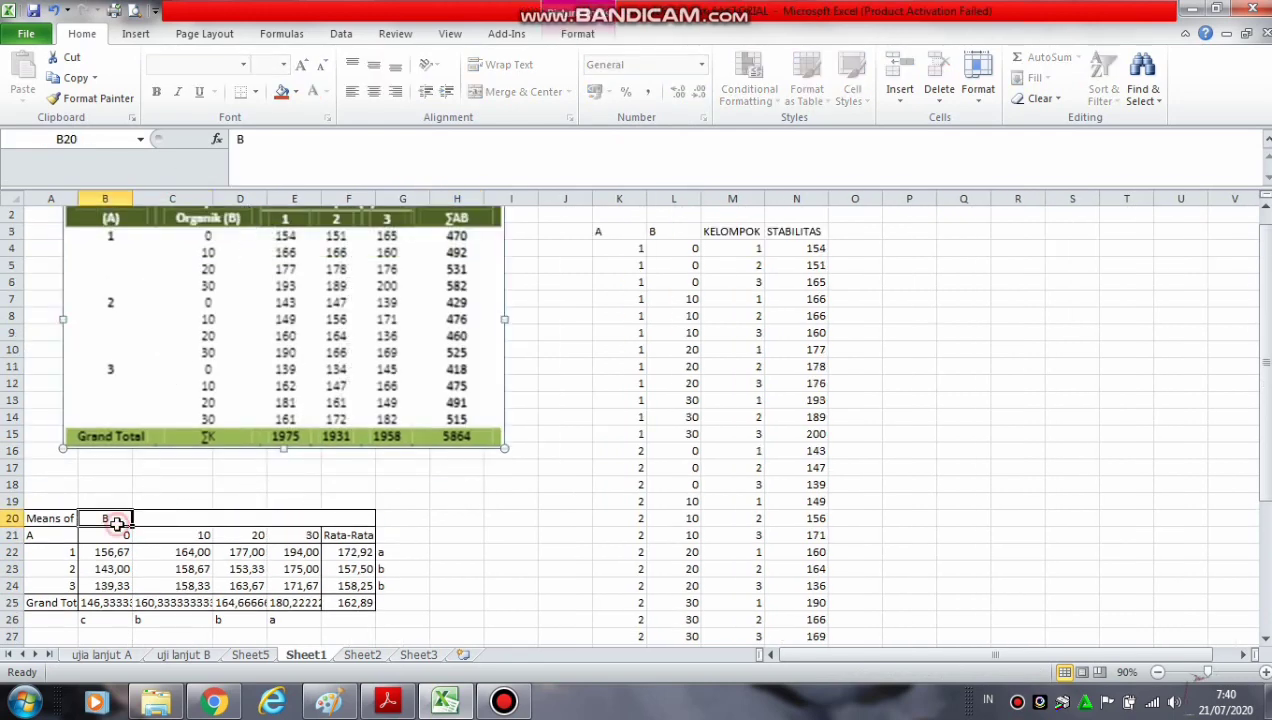
pyautogui.moveTo(133, 198); pyautogui.dragTo(167, 210)
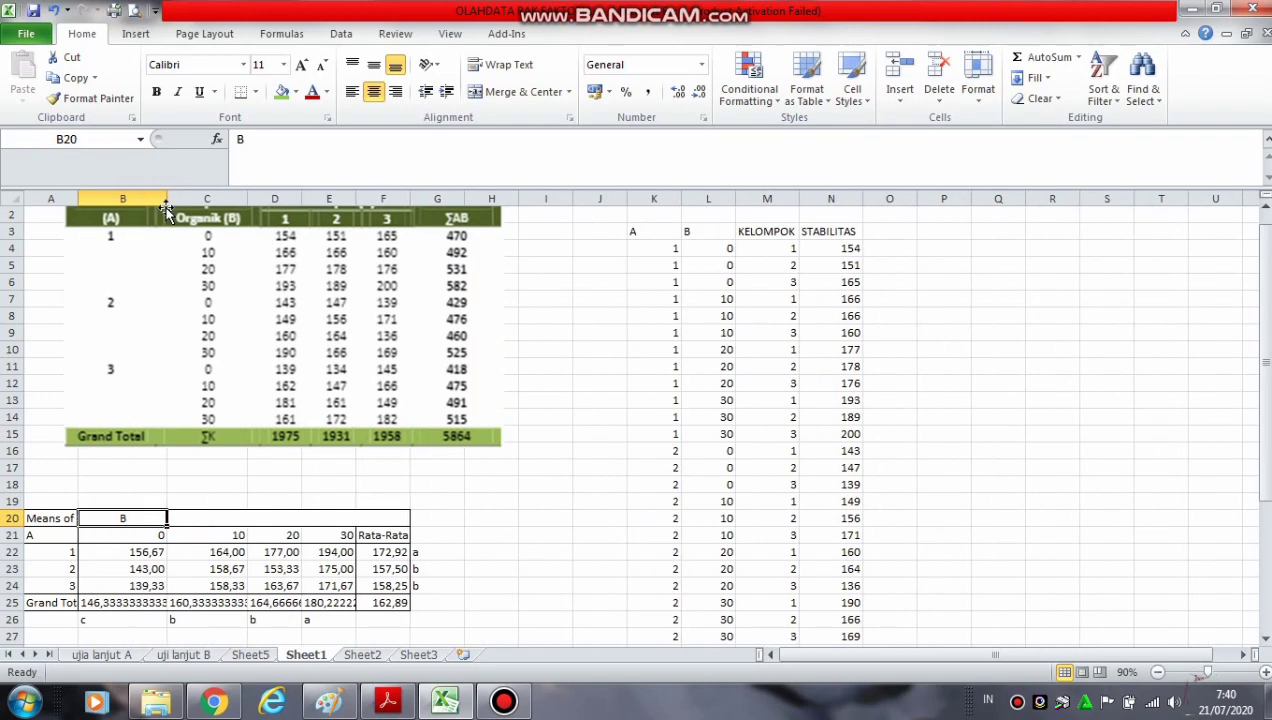
# Shorten the lettered factor B mean in B25 to "146,33 c"
pyautogui.click(88, 603)
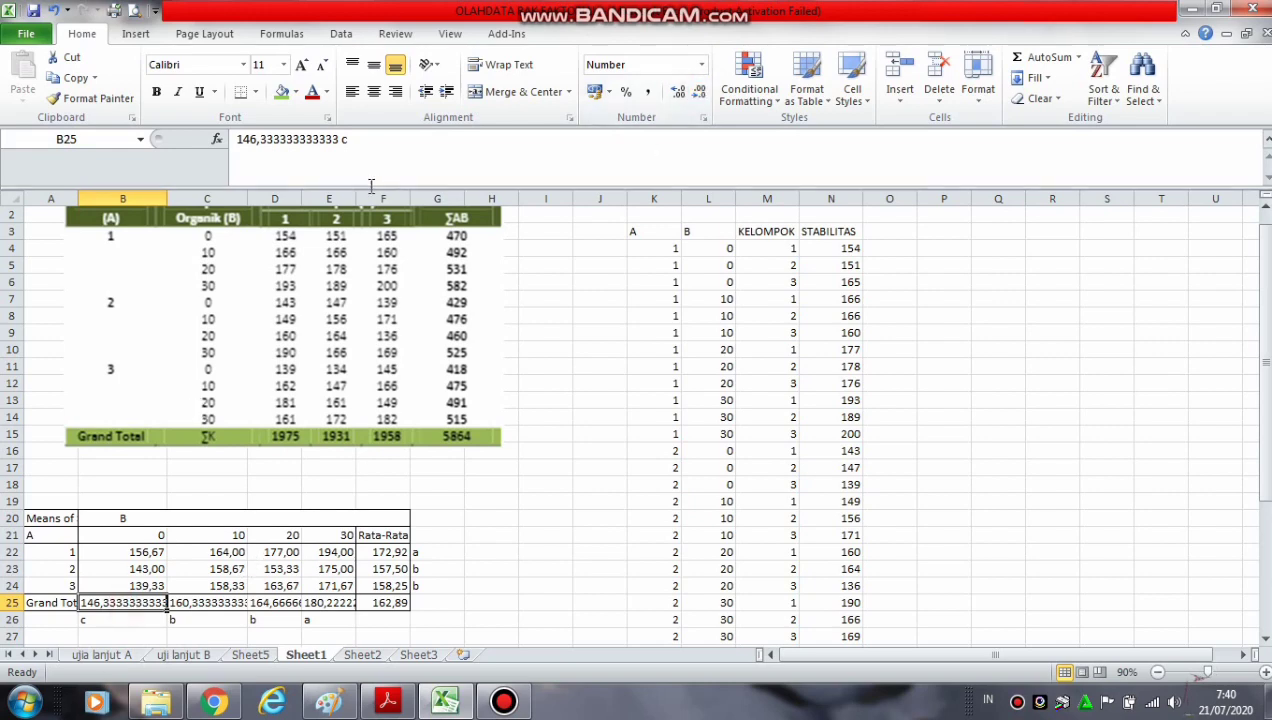
pyautogui.click(340, 139)
pyautogui.press('BackSpace')
pyautogui.press('BackSpace')
pyautogui.press('BackSpace')
pyautogui.press('BackSpace')
pyautogui.press('BackSpace')
pyautogui.press('BackSpace')
pyautogui.press('BackSpace')
pyautogui.press('BackSpace')
pyautogui.press('BackSpace')
pyautogui.press('BackSpace')
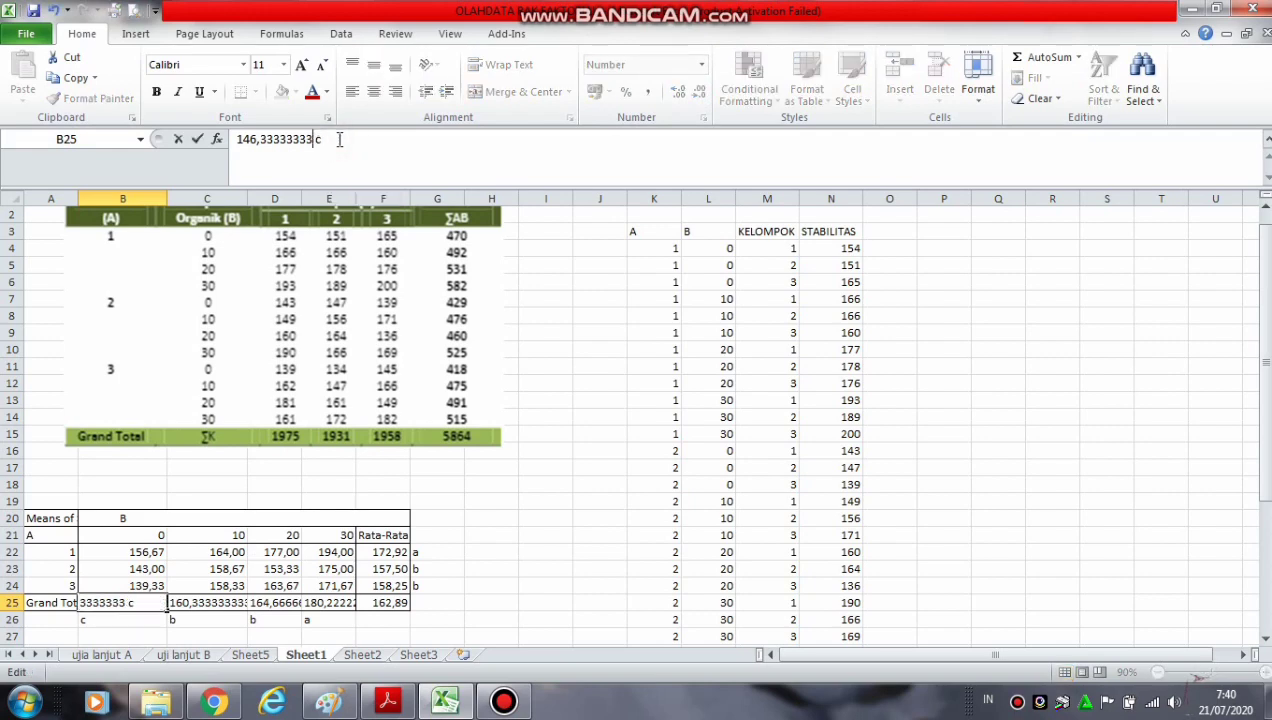
pyautogui.press('BackSpace')
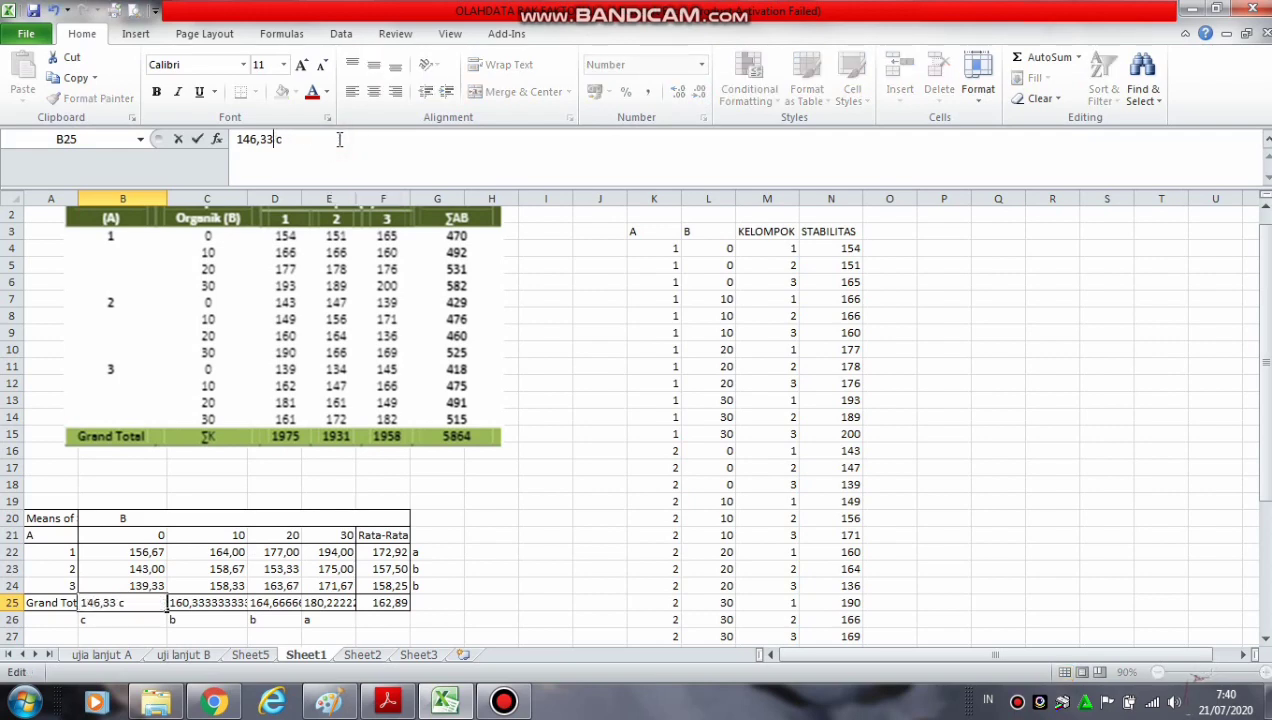
pyautogui.click(524, 614)
# Shorten the lettered factor B mean in C25 to "160,33 b"
pyautogui.click(197, 607)
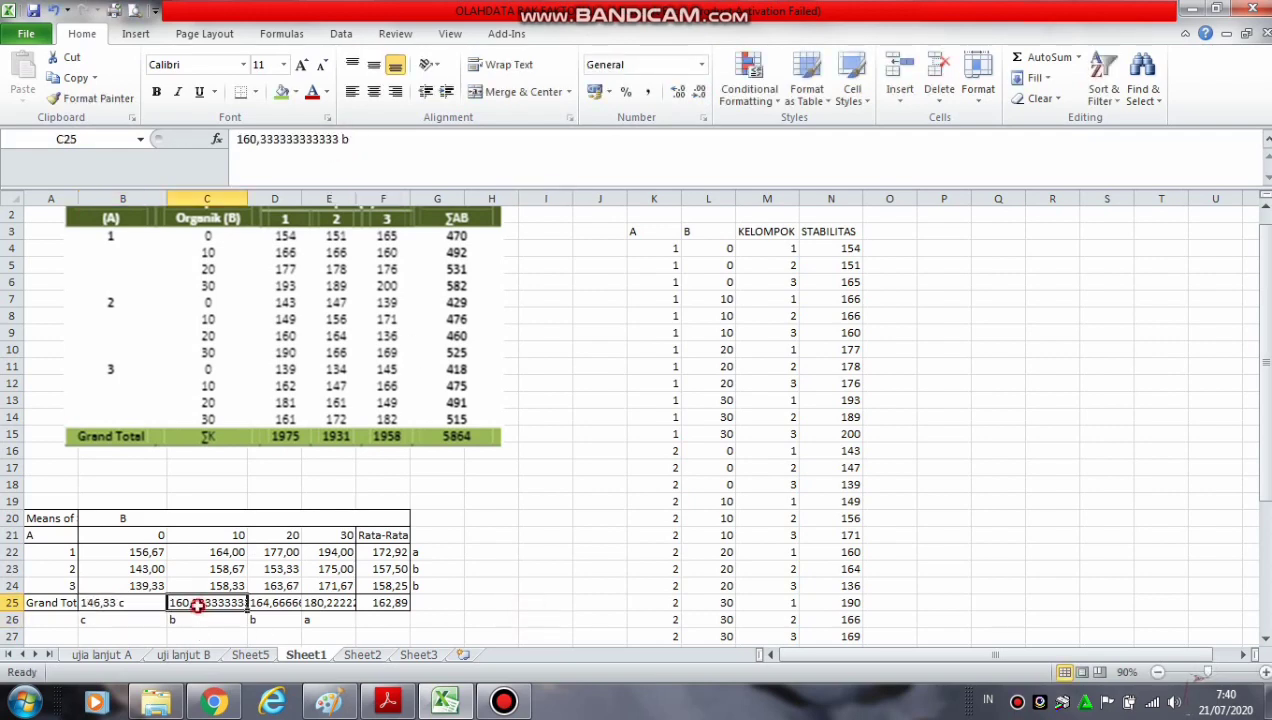
pyautogui.click(338, 139)
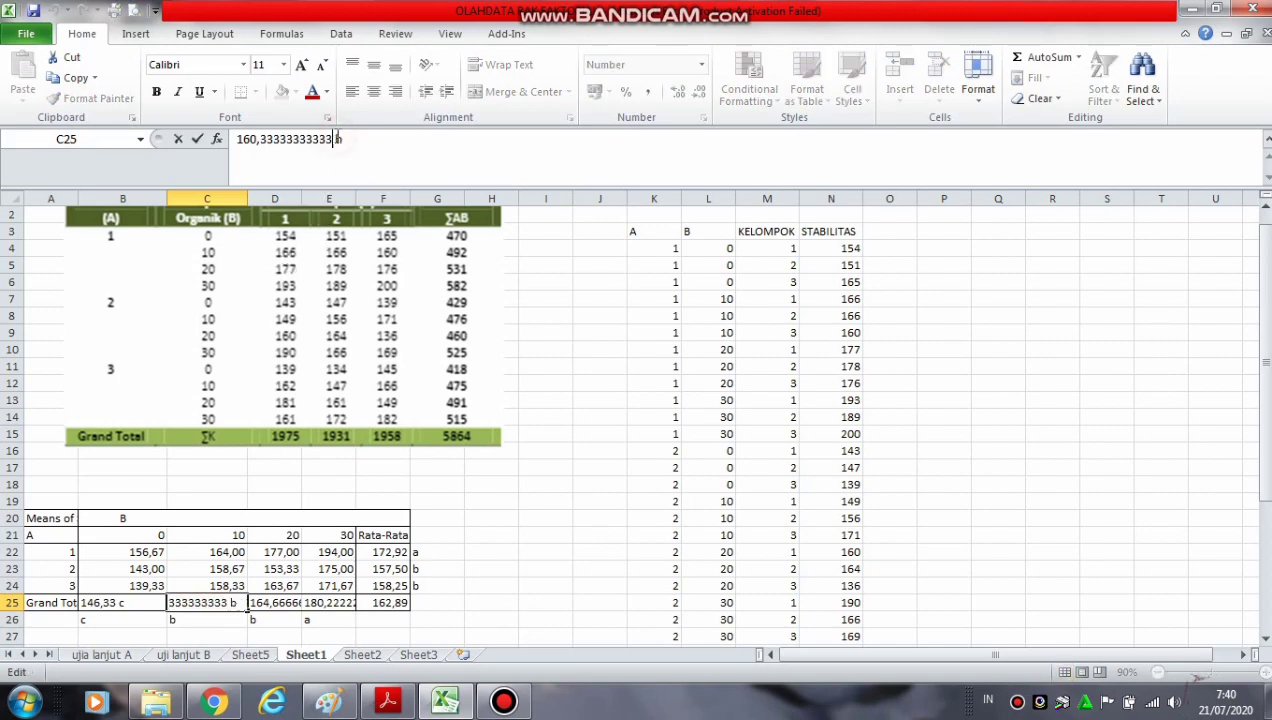
pyautogui.press('BackSpace')
pyautogui.press('BackSpace')
pyautogui.press('BackSpace')
pyautogui.press('BackSpace')
pyautogui.press('BackSpace')
pyautogui.press('BackSpace')
pyautogui.press('BackSpace')
pyautogui.press('BackSpace')
pyautogui.press('BackSpace')
pyautogui.press('BackSpace')
pyautogui.press('BackSpace')
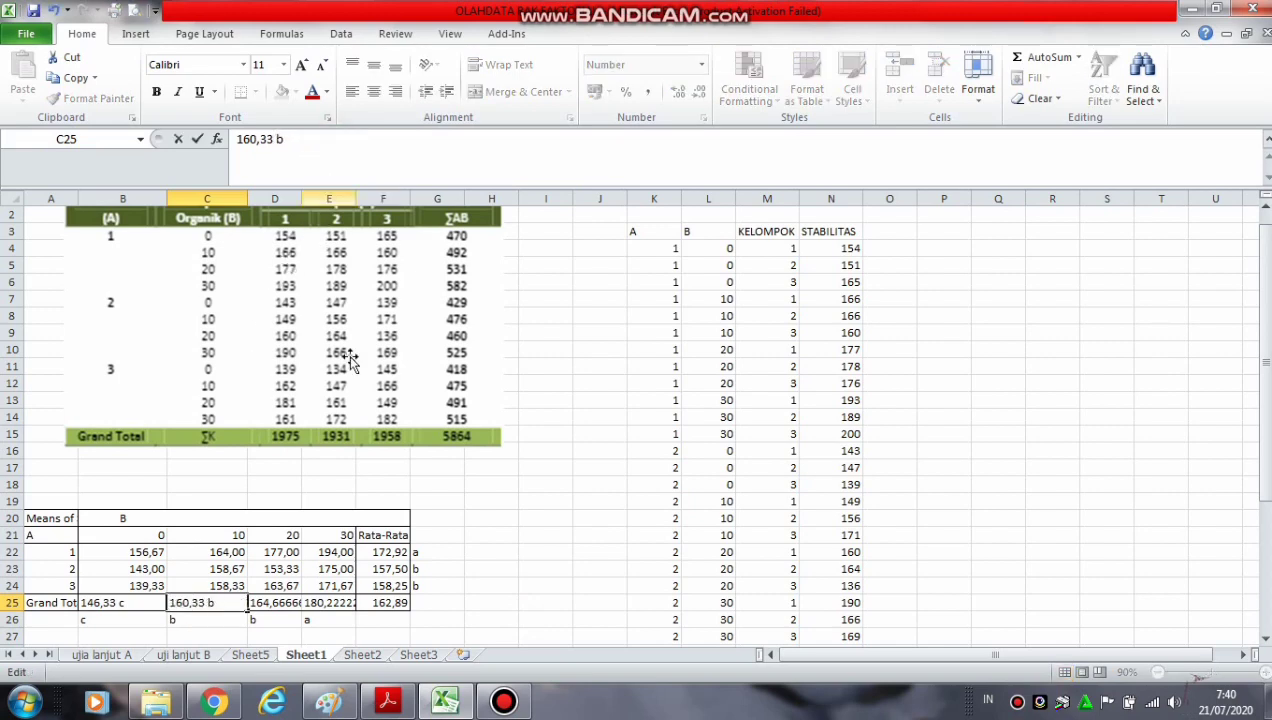
# Shorten the lettered factor B mean in D25 to "164,66 b"
pyautogui.click(285, 607)
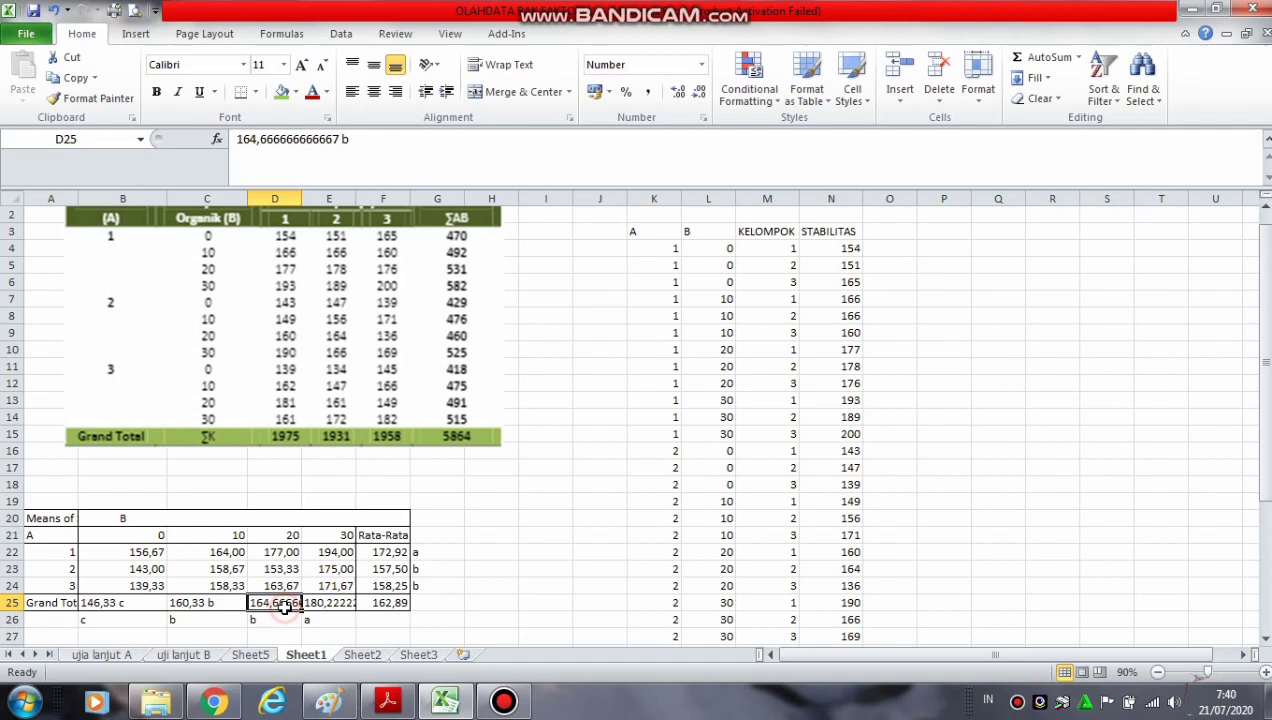
pyautogui.click(341, 139)
pyautogui.press('BackSpace')
pyautogui.press('BackSpace')
pyautogui.press('BackSpace')
pyautogui.press('BackSpace')
pyautogui.press('BackSpace')
pyautogui.press('BackSpace')
pyautogui.press('BackSpace')
pyautogui.press('BackSpace')
pyautogui.press('BackSpace')
pyautogui.press('BackSpace')
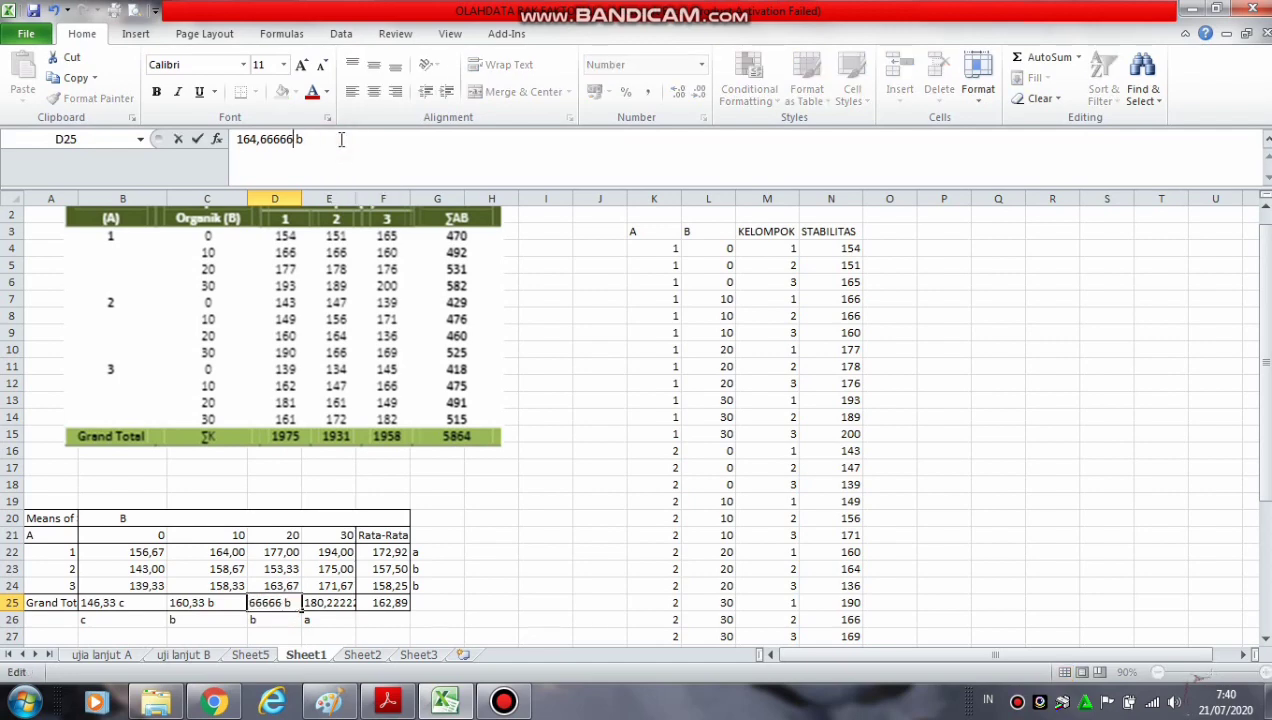
# Shorten the lettered mean in E25 to "180,22a" and clear the separate Tukey letters in B26:F26
pyautogui.click(318, 603)
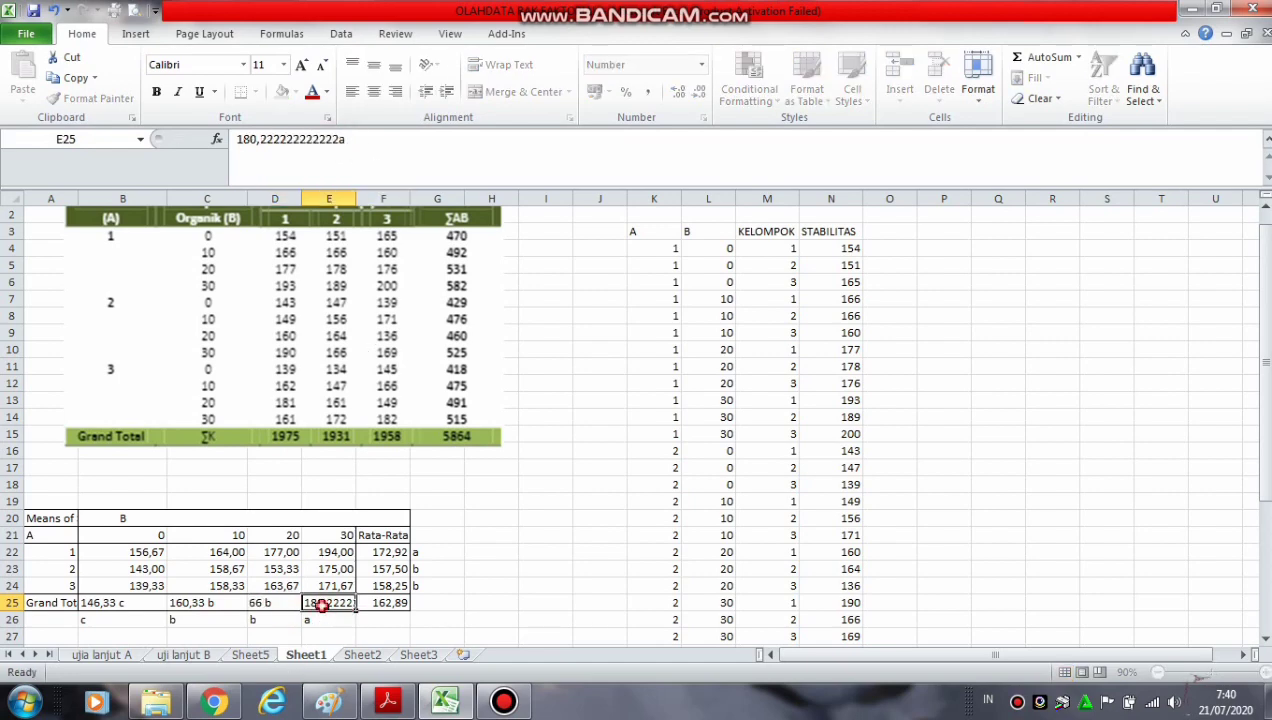
pyautogui.click(339, 139)
pyautogui.press('BackSpace')
pyautogui.press('BackSpace')
pyautogui.press('BackSpace')
pyautogui.press('BackSpace')
pyautogui.press('BackSpace')
pyautogui.press('BackSpace')
pyautogui.press('BackSpace')
pyautogui.press('BackSpace')
pyautogui.press('BackSpace')
pyautogui.press('BackSpace')
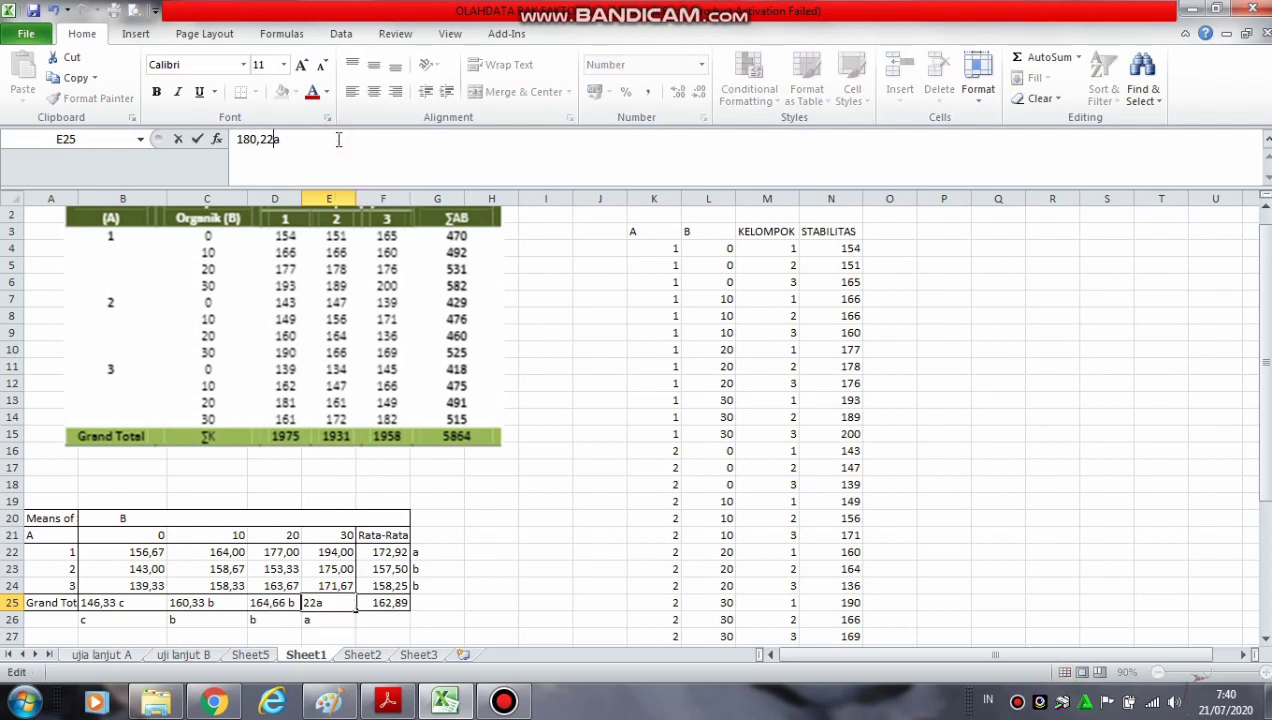
pyautogui.click(537, 556)
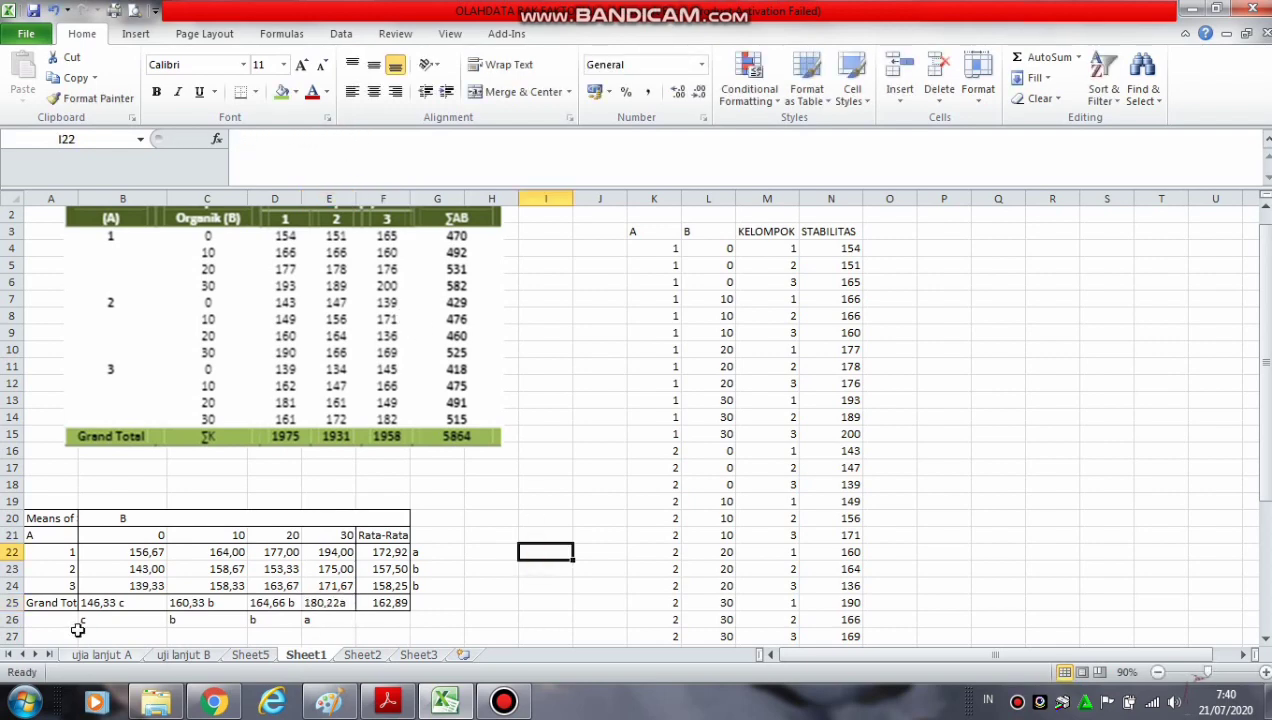
pyautogui.moveTo(84, 621); pyautogui.dragTo(365, 618)
pyautogui.press('Delete')
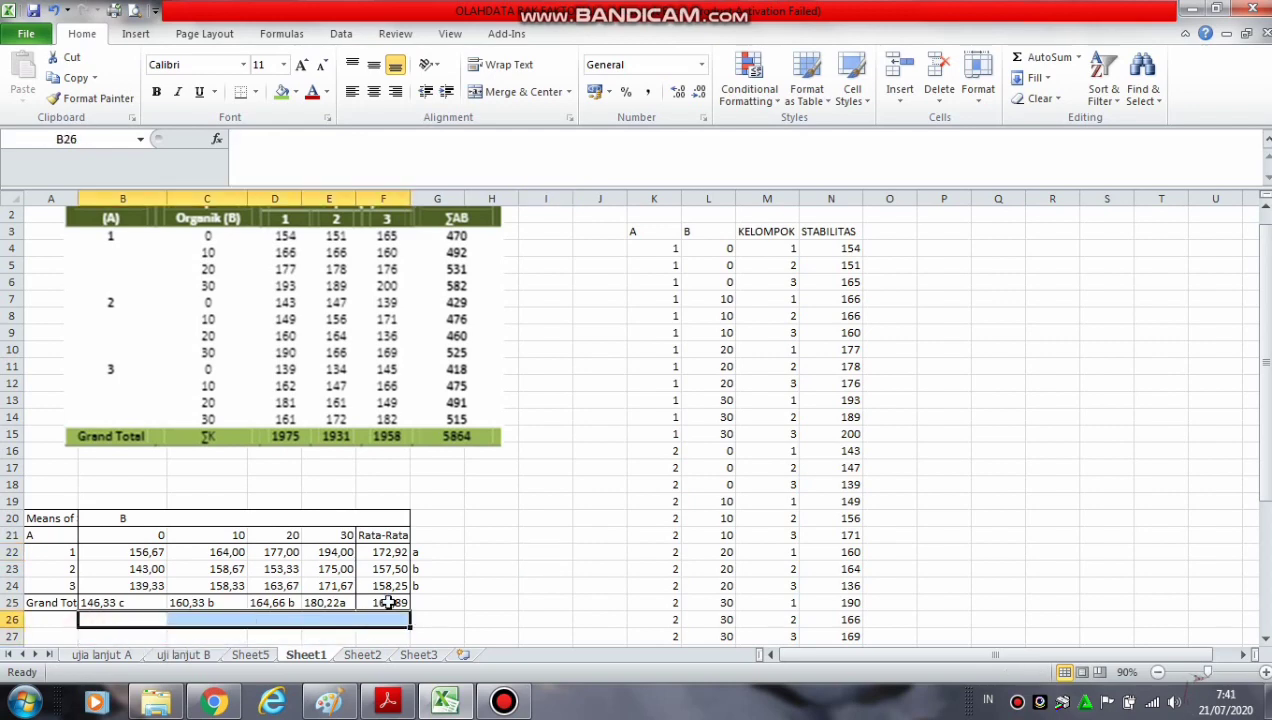
# Change the factor A means to include their Tukey letters: "172,92 a" in F22 and "157,50 b" in F23
pyautogui.click(389, 550)
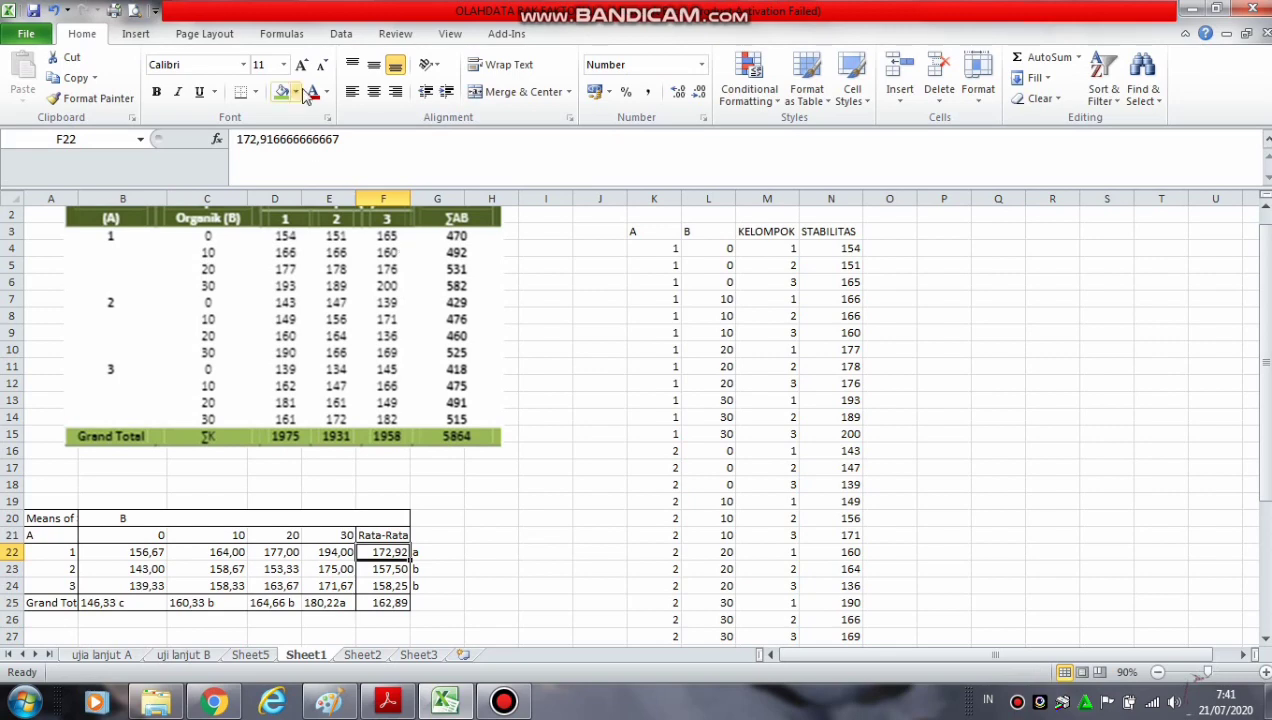
pyautogui.click(343, 140)
pyautogui.press('BackSpace')
pyautogui.press('BackSpace')
pyautogui.press('BackSpace')
pyautogui.press('BackSpace')
pyautogui.press('BackSpace')
pyautogui.press('BackSpace')
pyautogui.press('BackSpace')
pyautogui.press('BackSpace')
pyautogui.press('BackSpace')
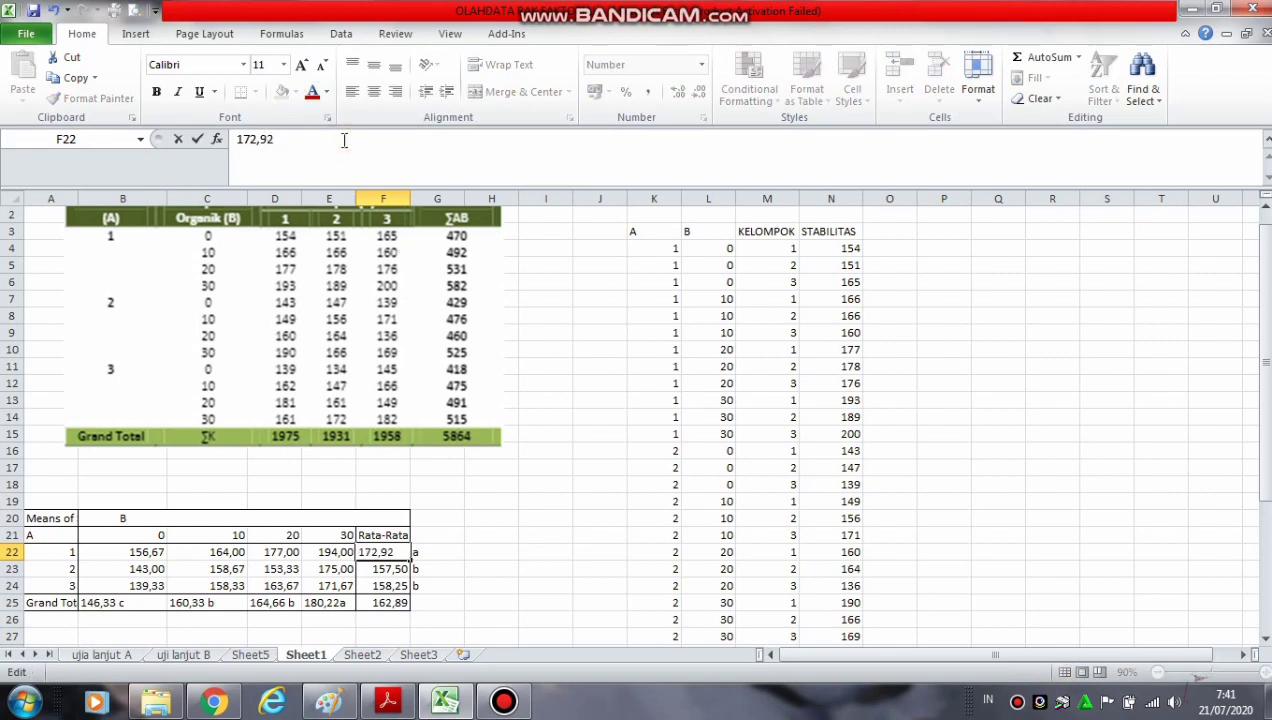
pyautogui.write('2 a')
pyautogui.click(380, 568)
pyautogui.click(304, 144)
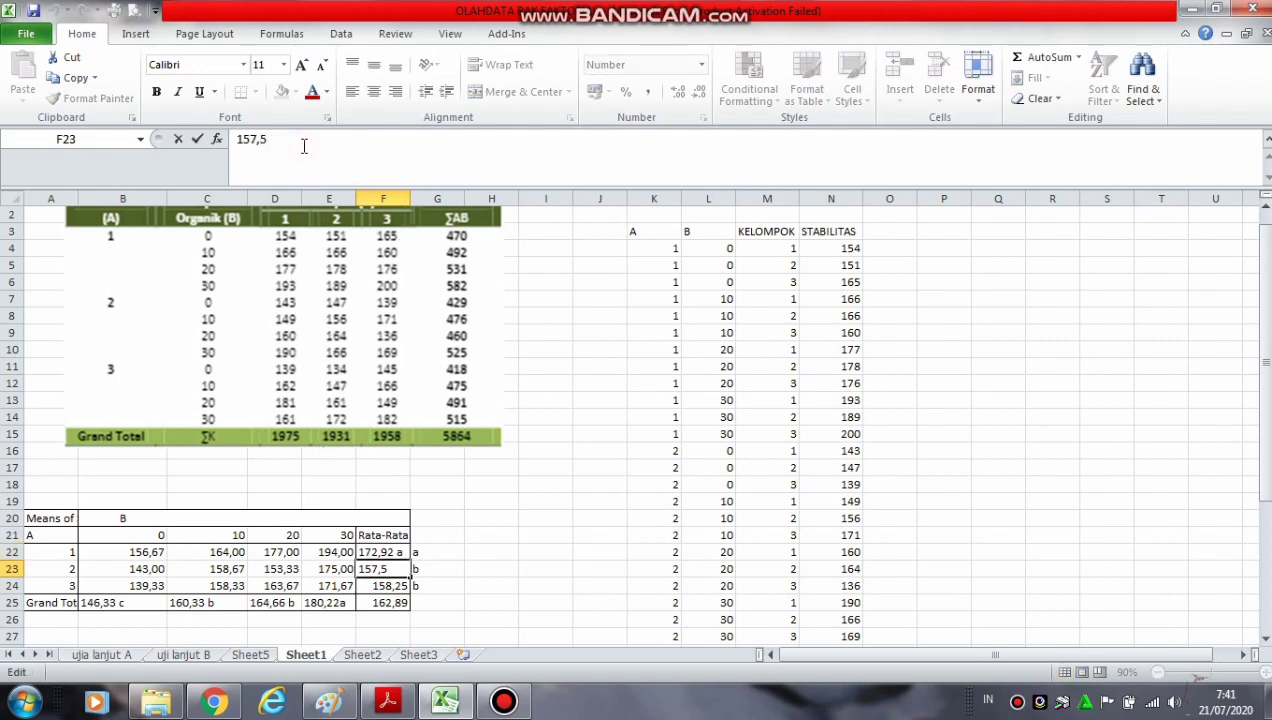
pyautogui.write('0 b')
# Change F24 to "158,25 b" and clear the separate Tukey letters in G22:G24
pyautogui.click(365, 585)
pyautogui.click(296, 141)
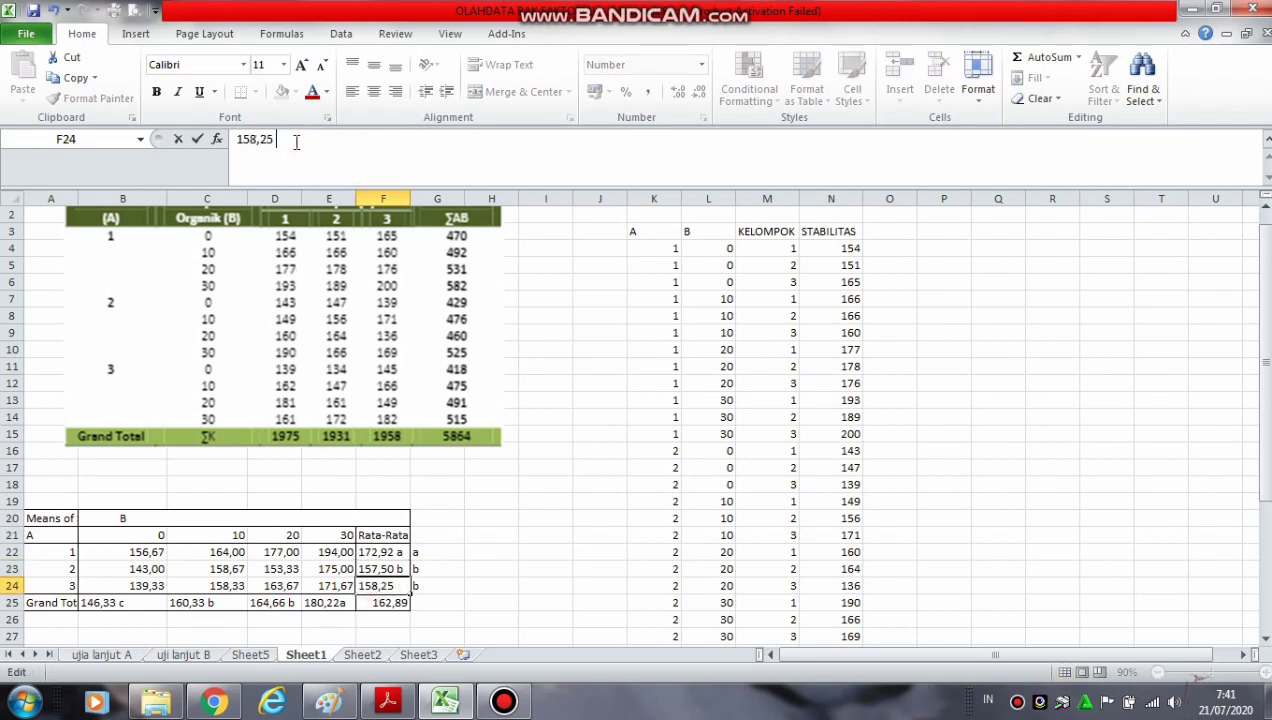
pyautogui.write('b')
pyautogui.click(576, 414)
pyautogui.moveTo(432, 558); pyautogui.dragTo(424, 583)
pyautogui.press('Delete')
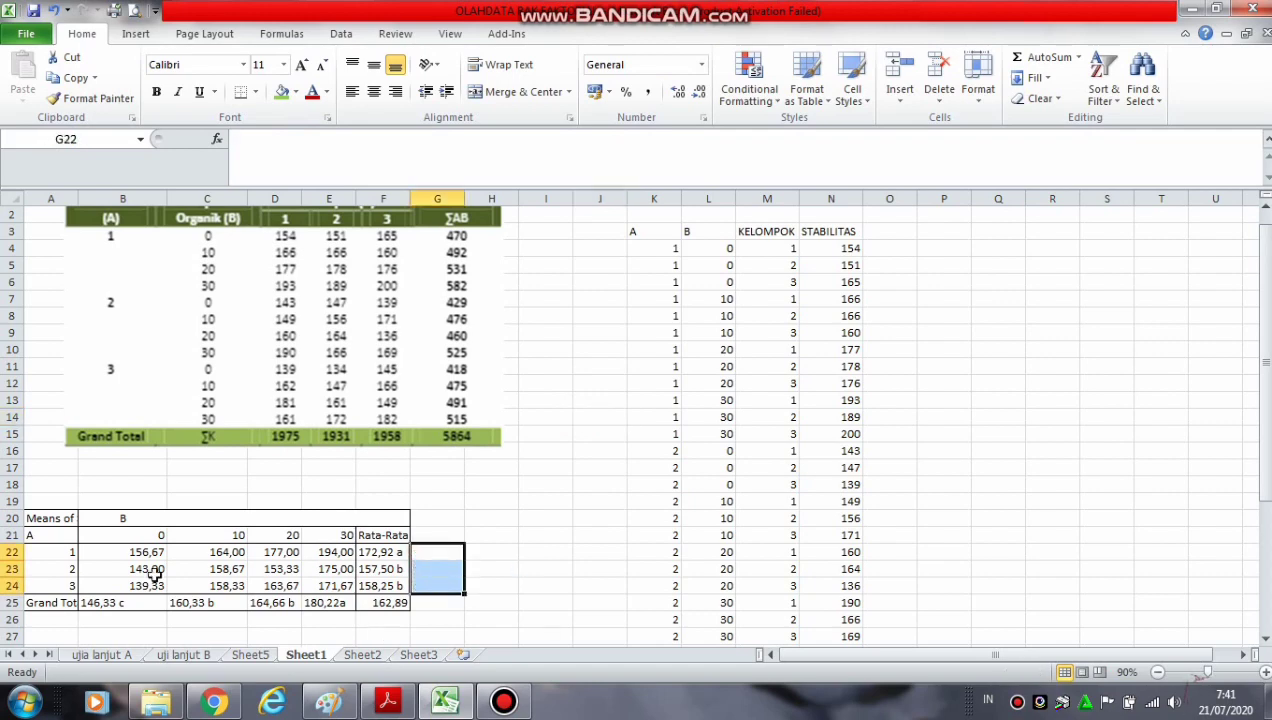
# Fill the whole means table in A20:F25 with yellow
pyautogui.moveTo(37, 514); pyautogui.dragTo(388, 596)
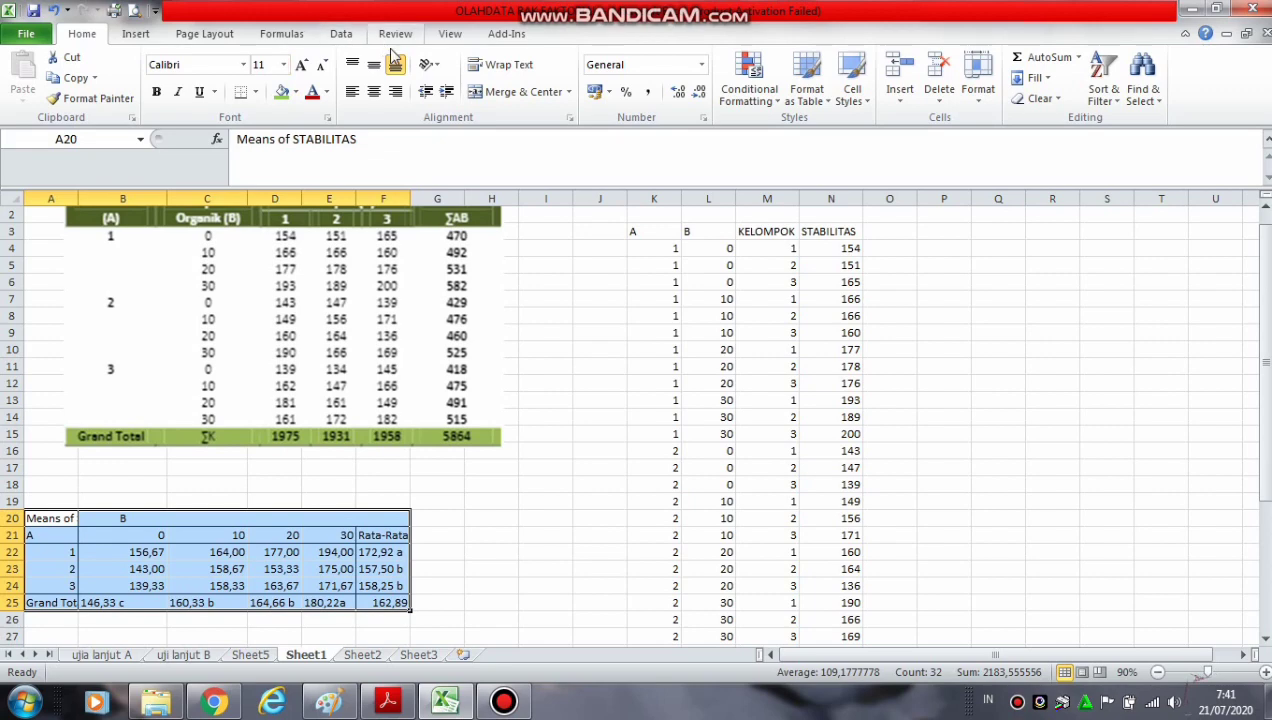
pyautogui.click(297, 92)
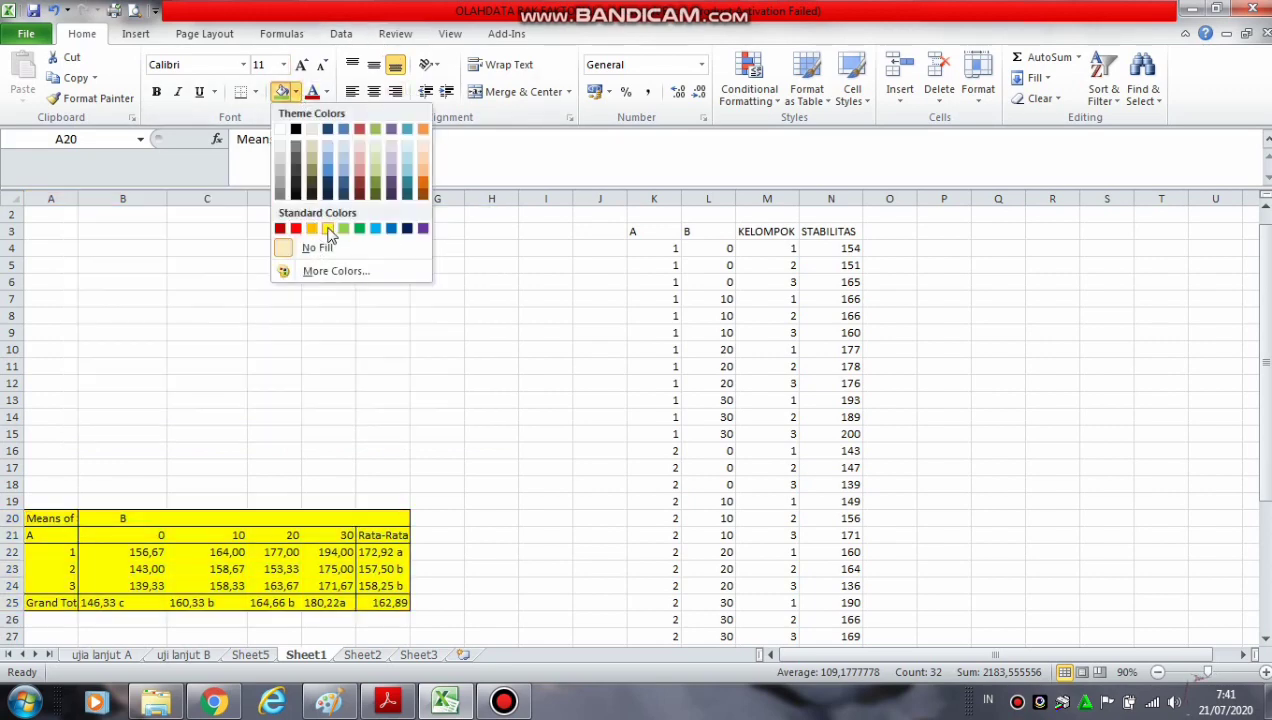
pyautogui.click(330, 228)
pyautogui.click(526, 486)
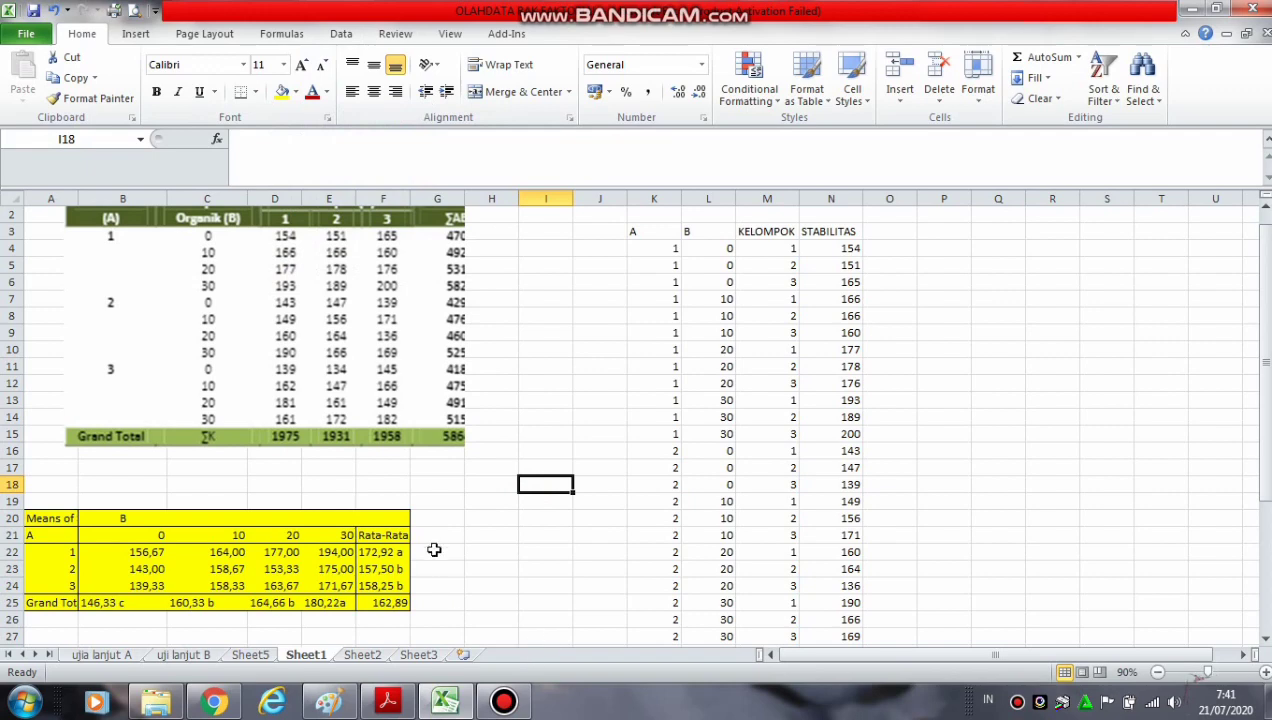
# Examine the factor A means and compare their Tukey letters in F22:F24
pyautogui.click(436, 553)
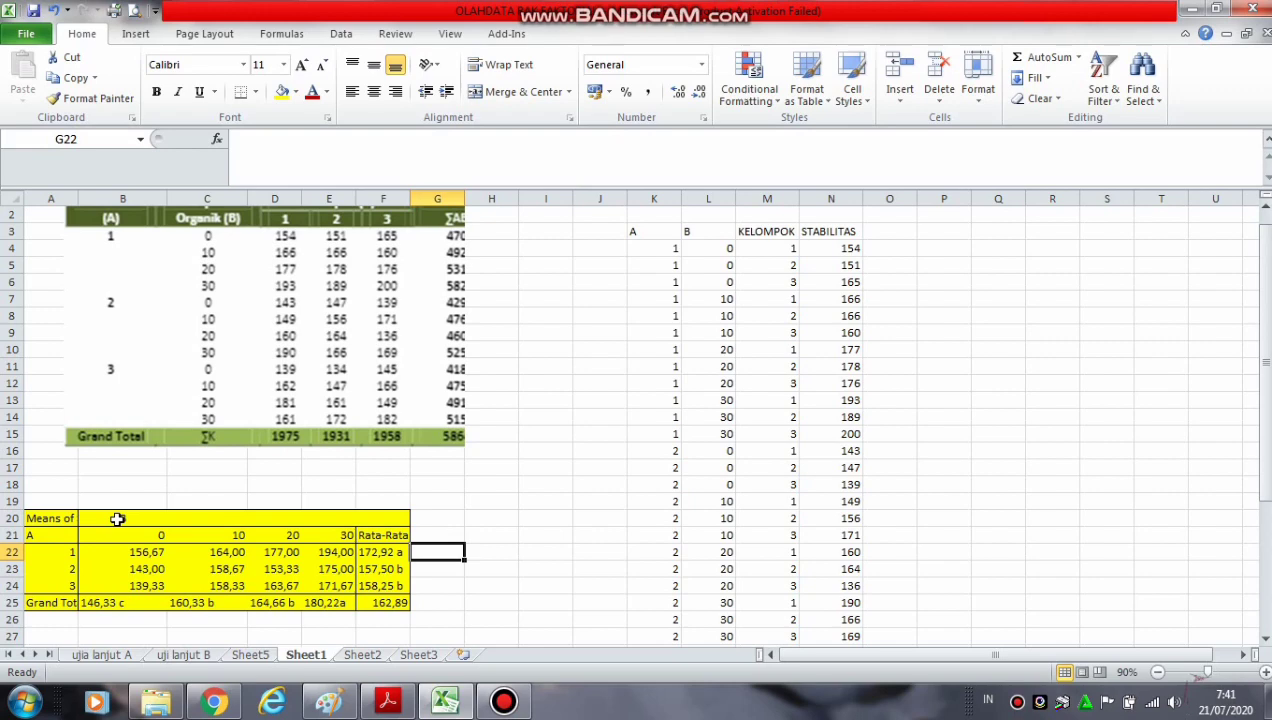
pyautogui.click(512, 553)
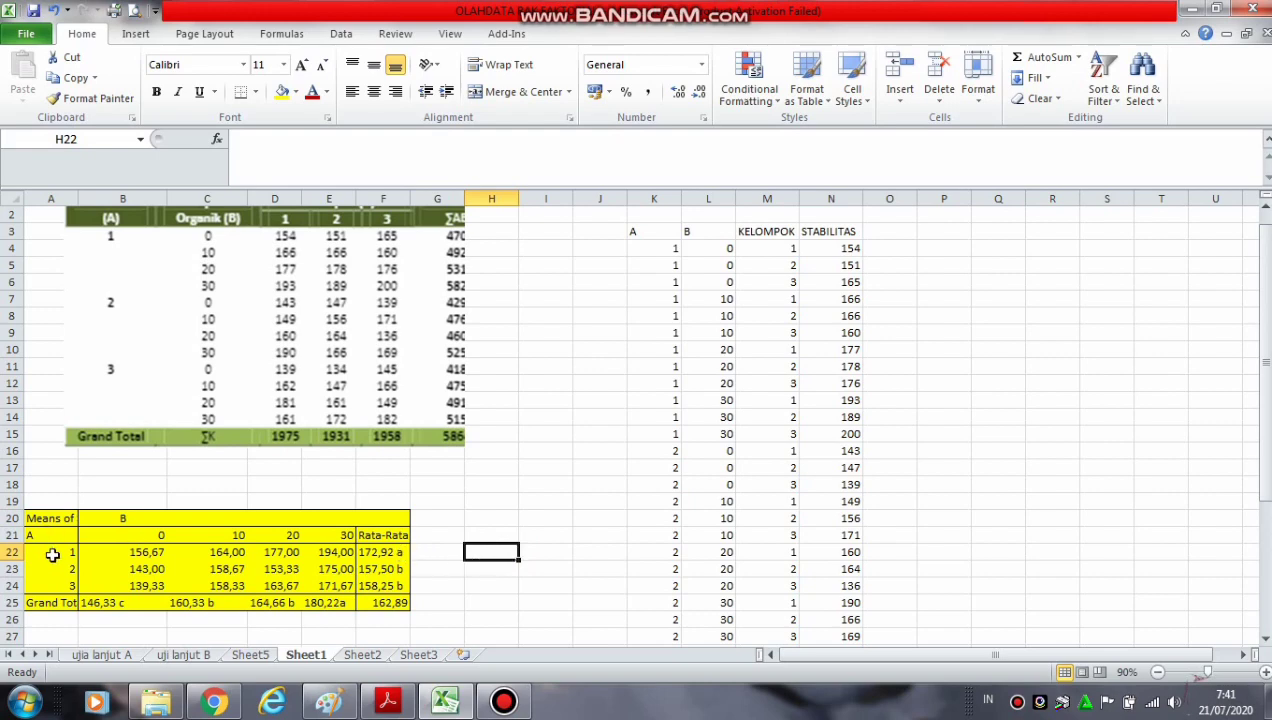
pyautogui.moveTo(52, 555); pyautogui.dragTo(398, 556)
pyautogui.click(390, 556)
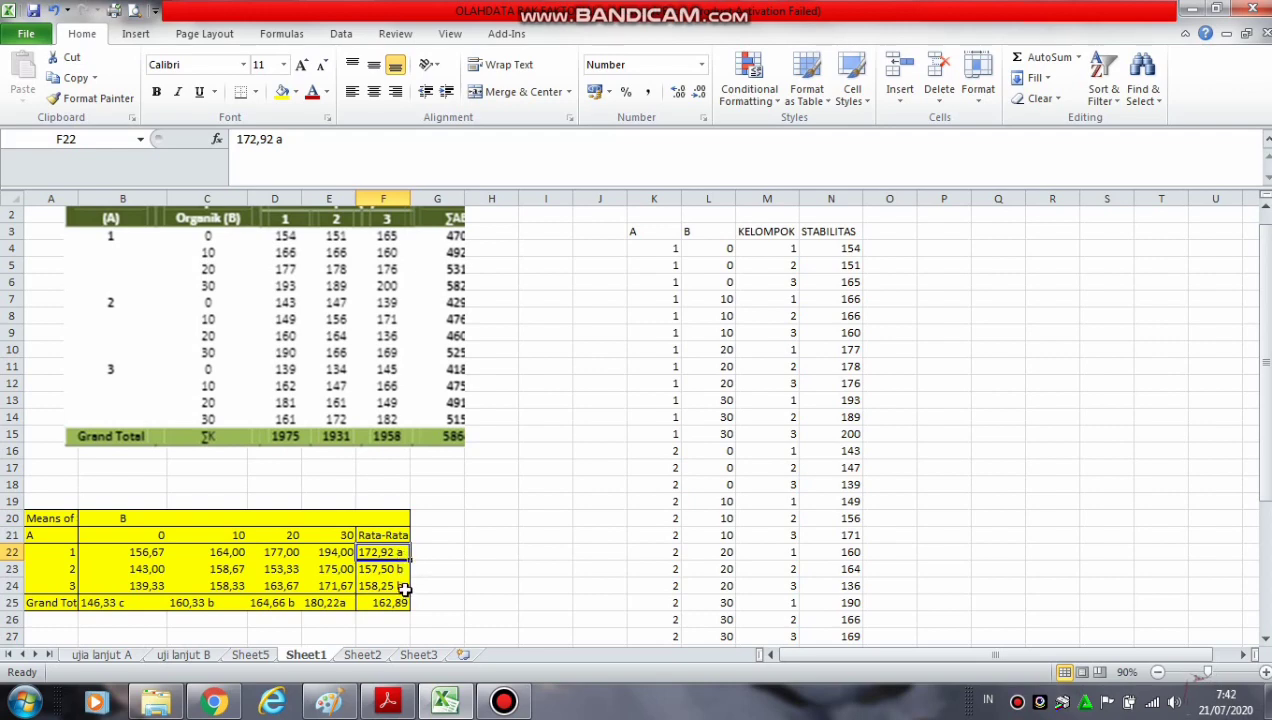
pyautogui.click(403, 568)
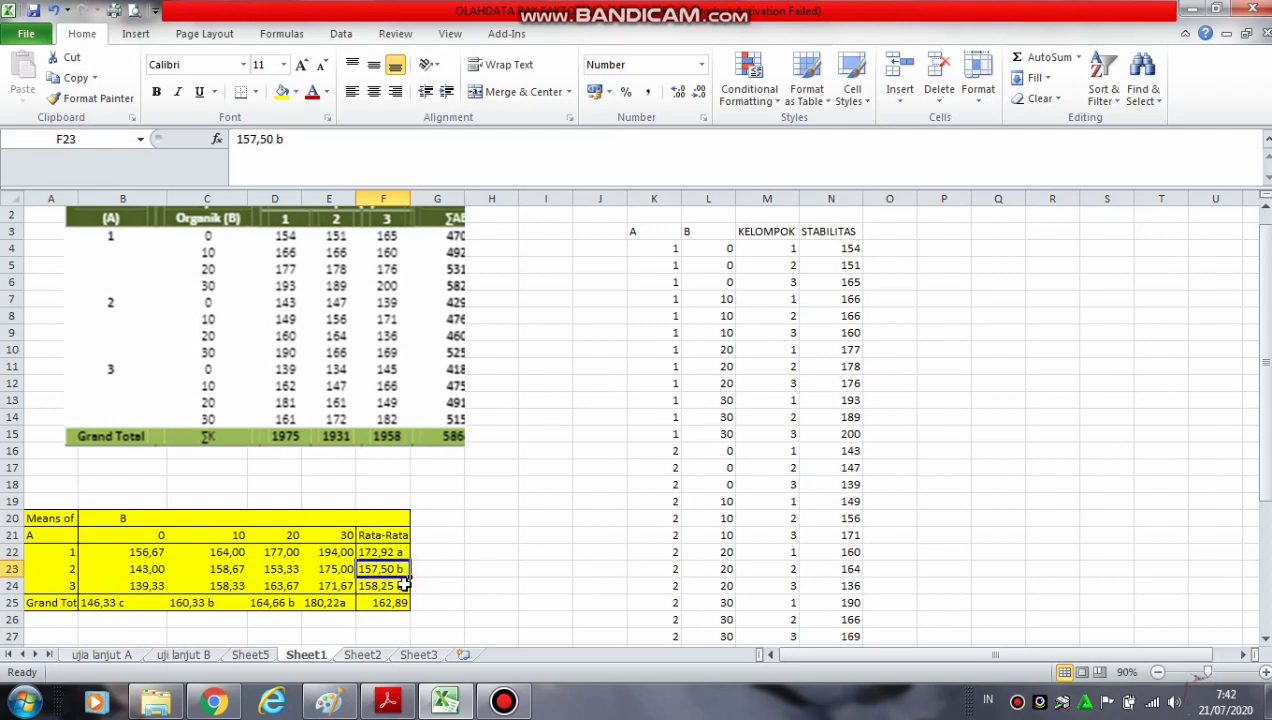
pyautogui.click(400, 587)
pyautogui.click(397, 551)
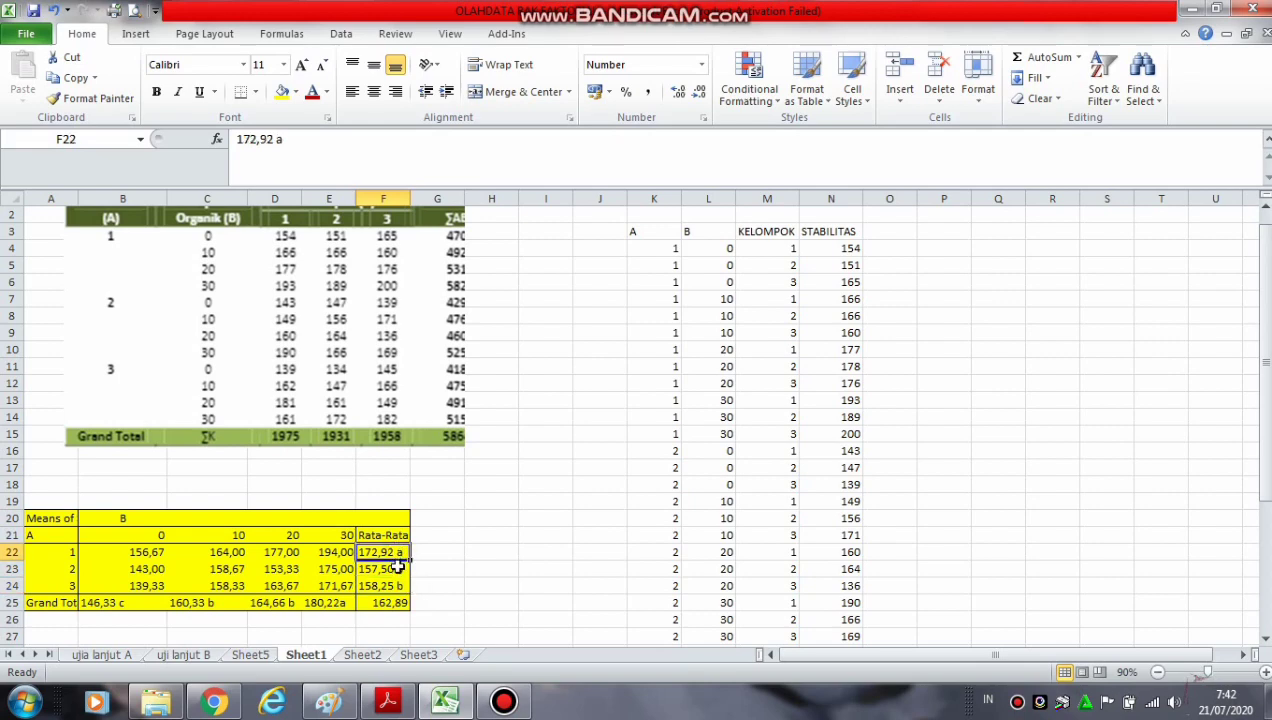
pyautogui.click(399, 582)
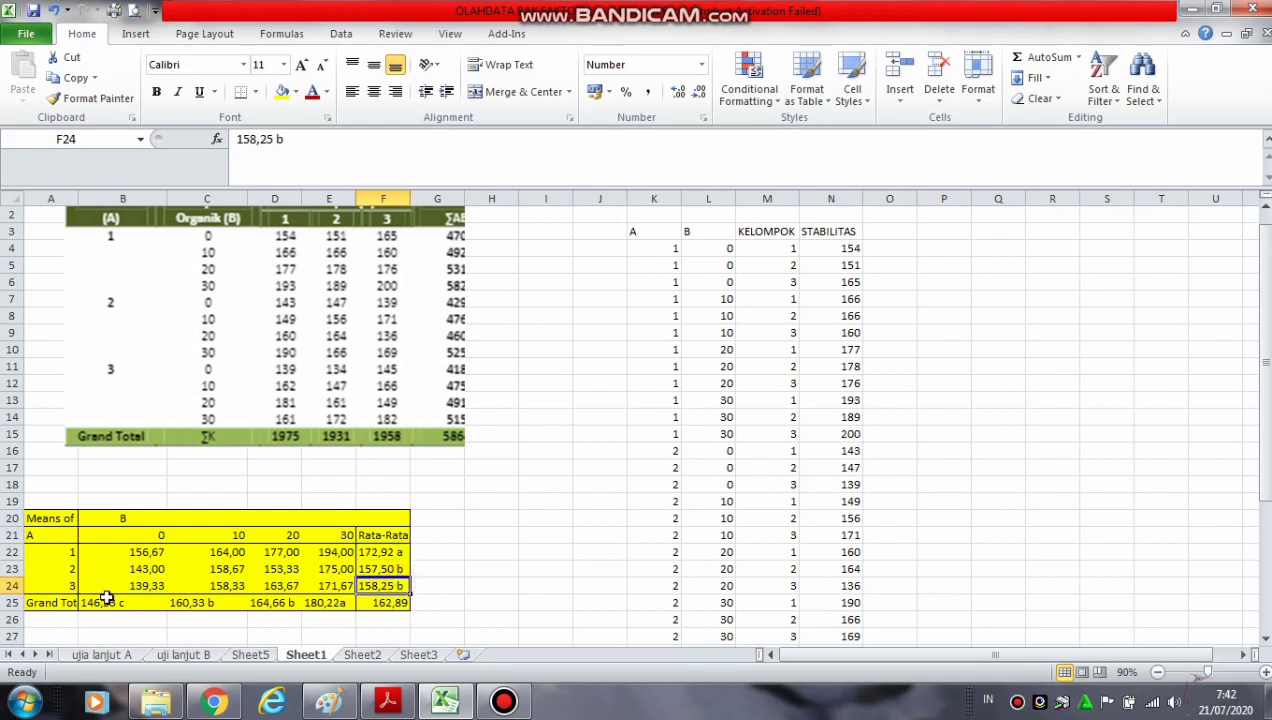
# Examine the factor B means in B25:E25 and compare their Tukey letters across the four levels
pyautogui.click(106, 598)
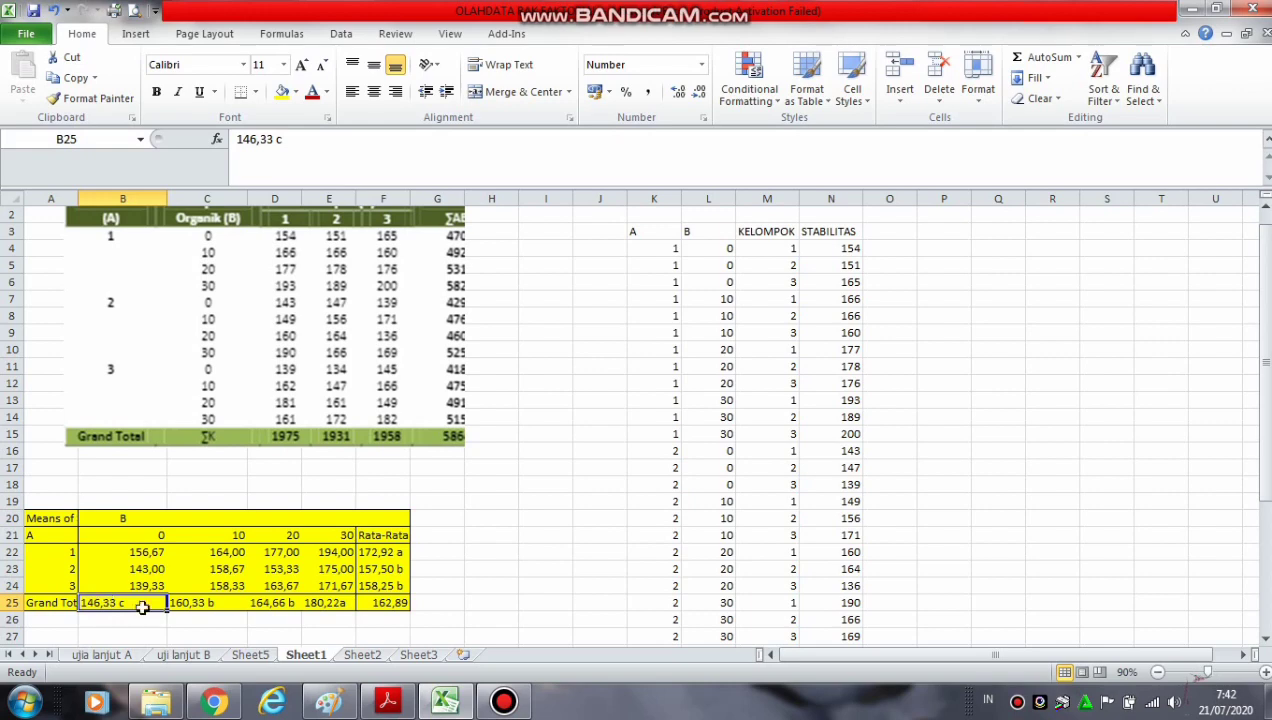
pyautogui.click(296, 607)
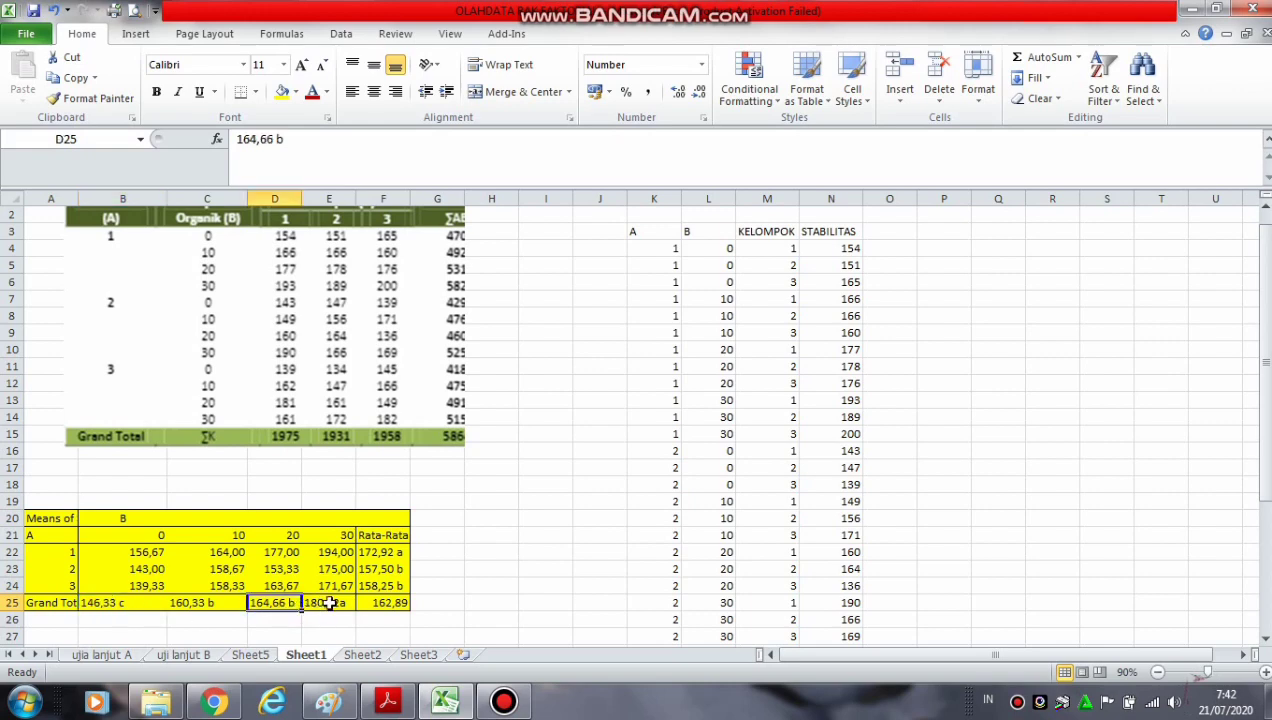
pyautogui.click(329, 603)
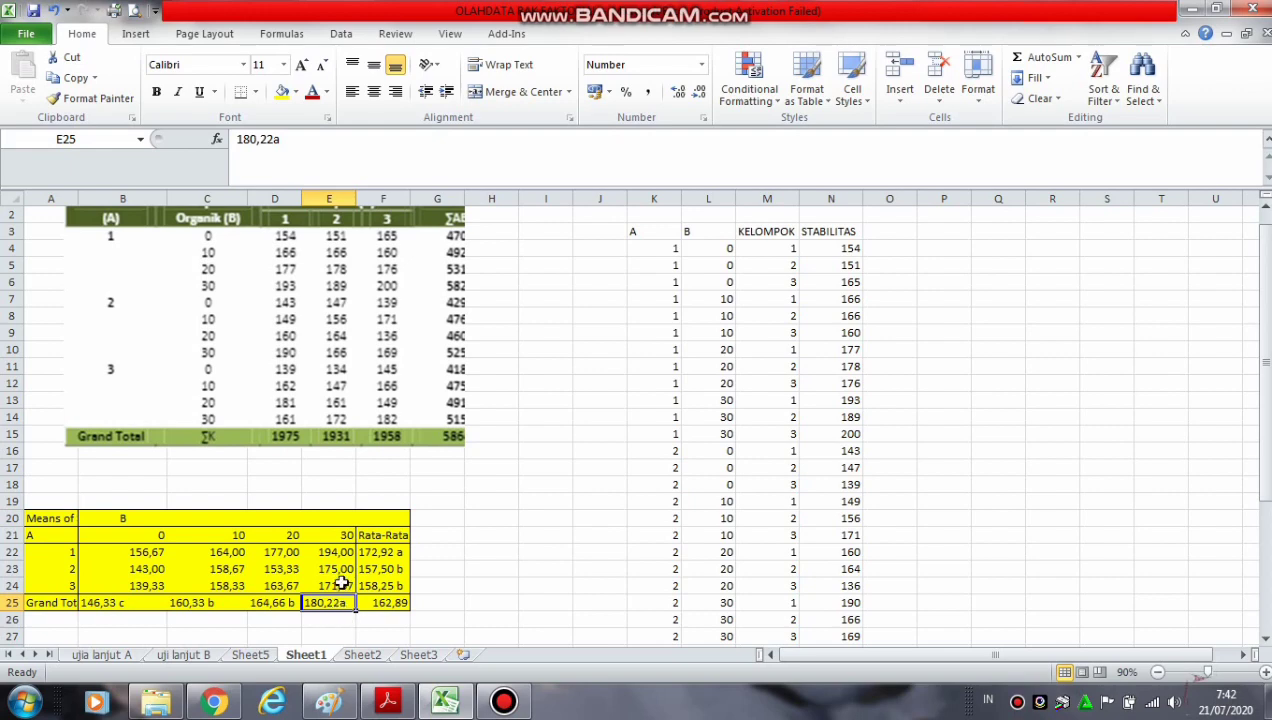
pyautogui.click(346, 534)
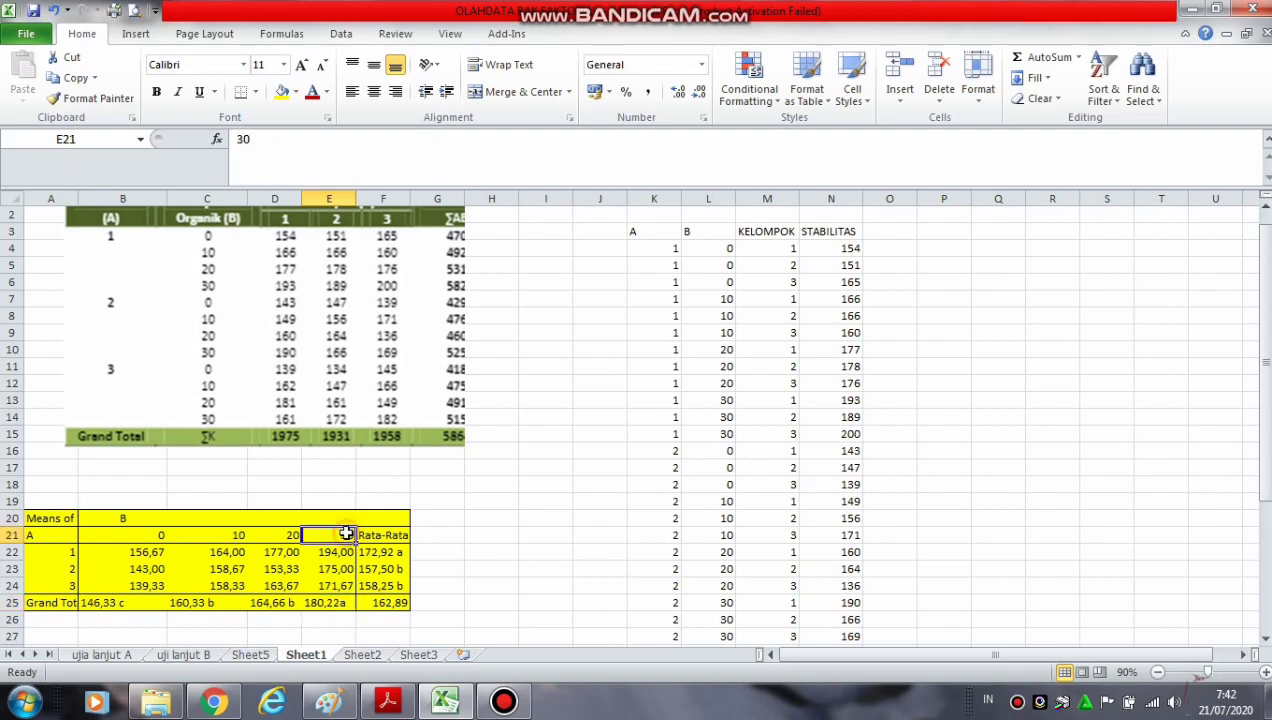
pyautogui.click(340, 602)
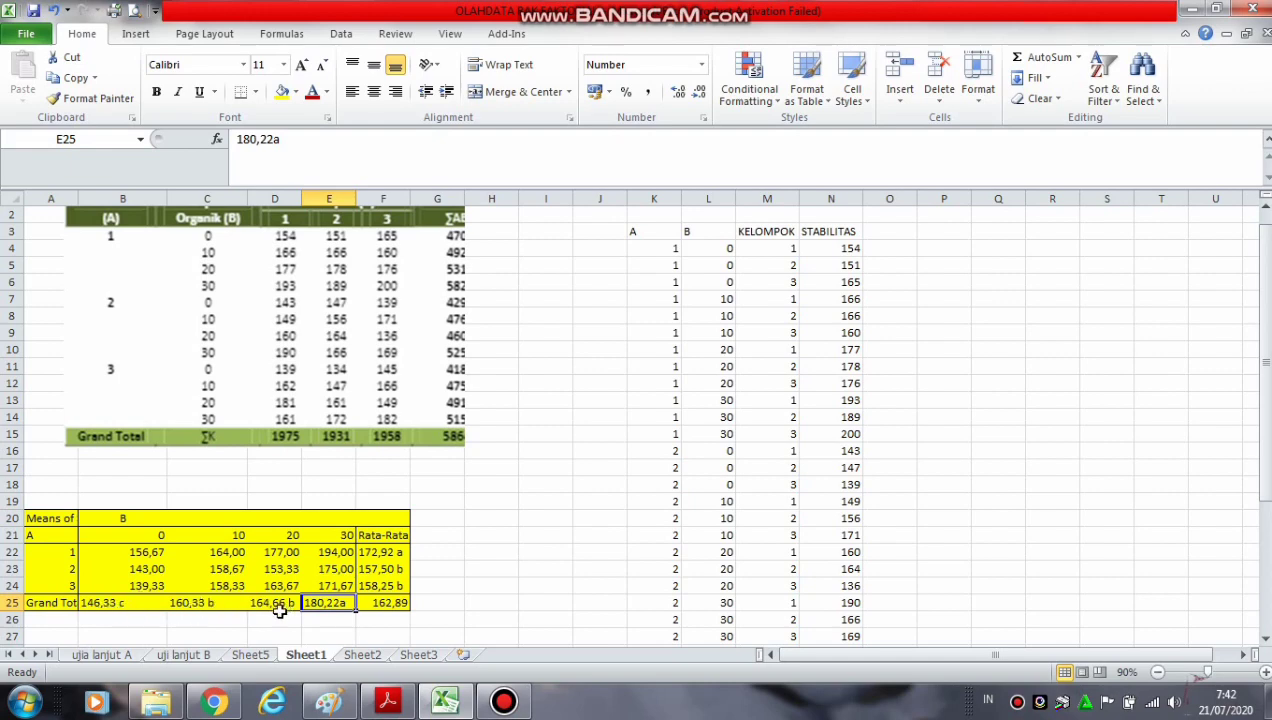
pyautogui.click(454, 581)
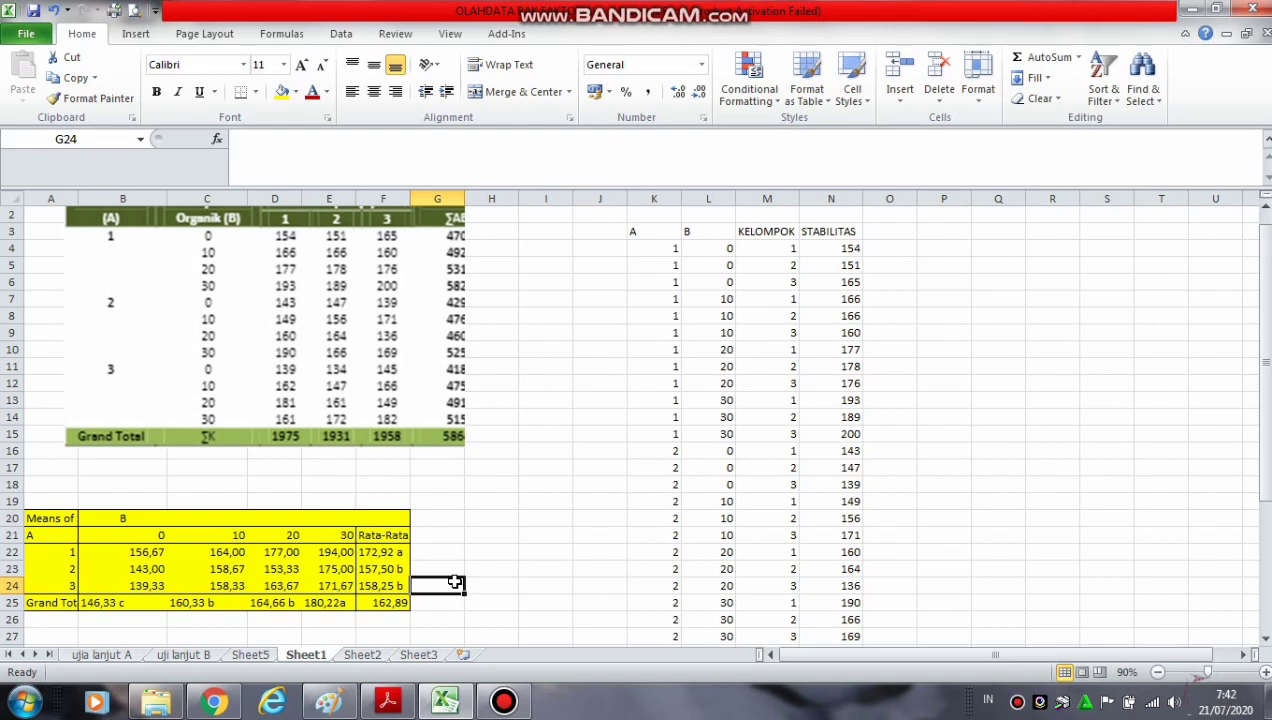
pyautogui.click(551, 508)
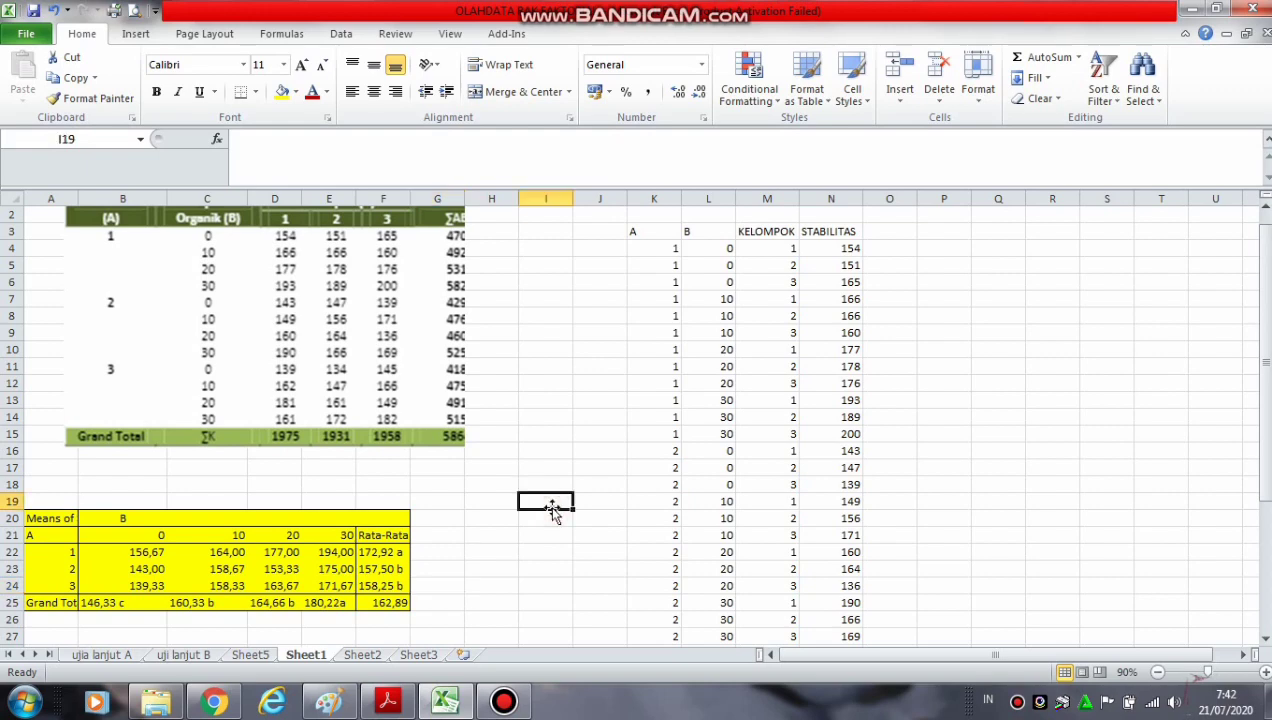